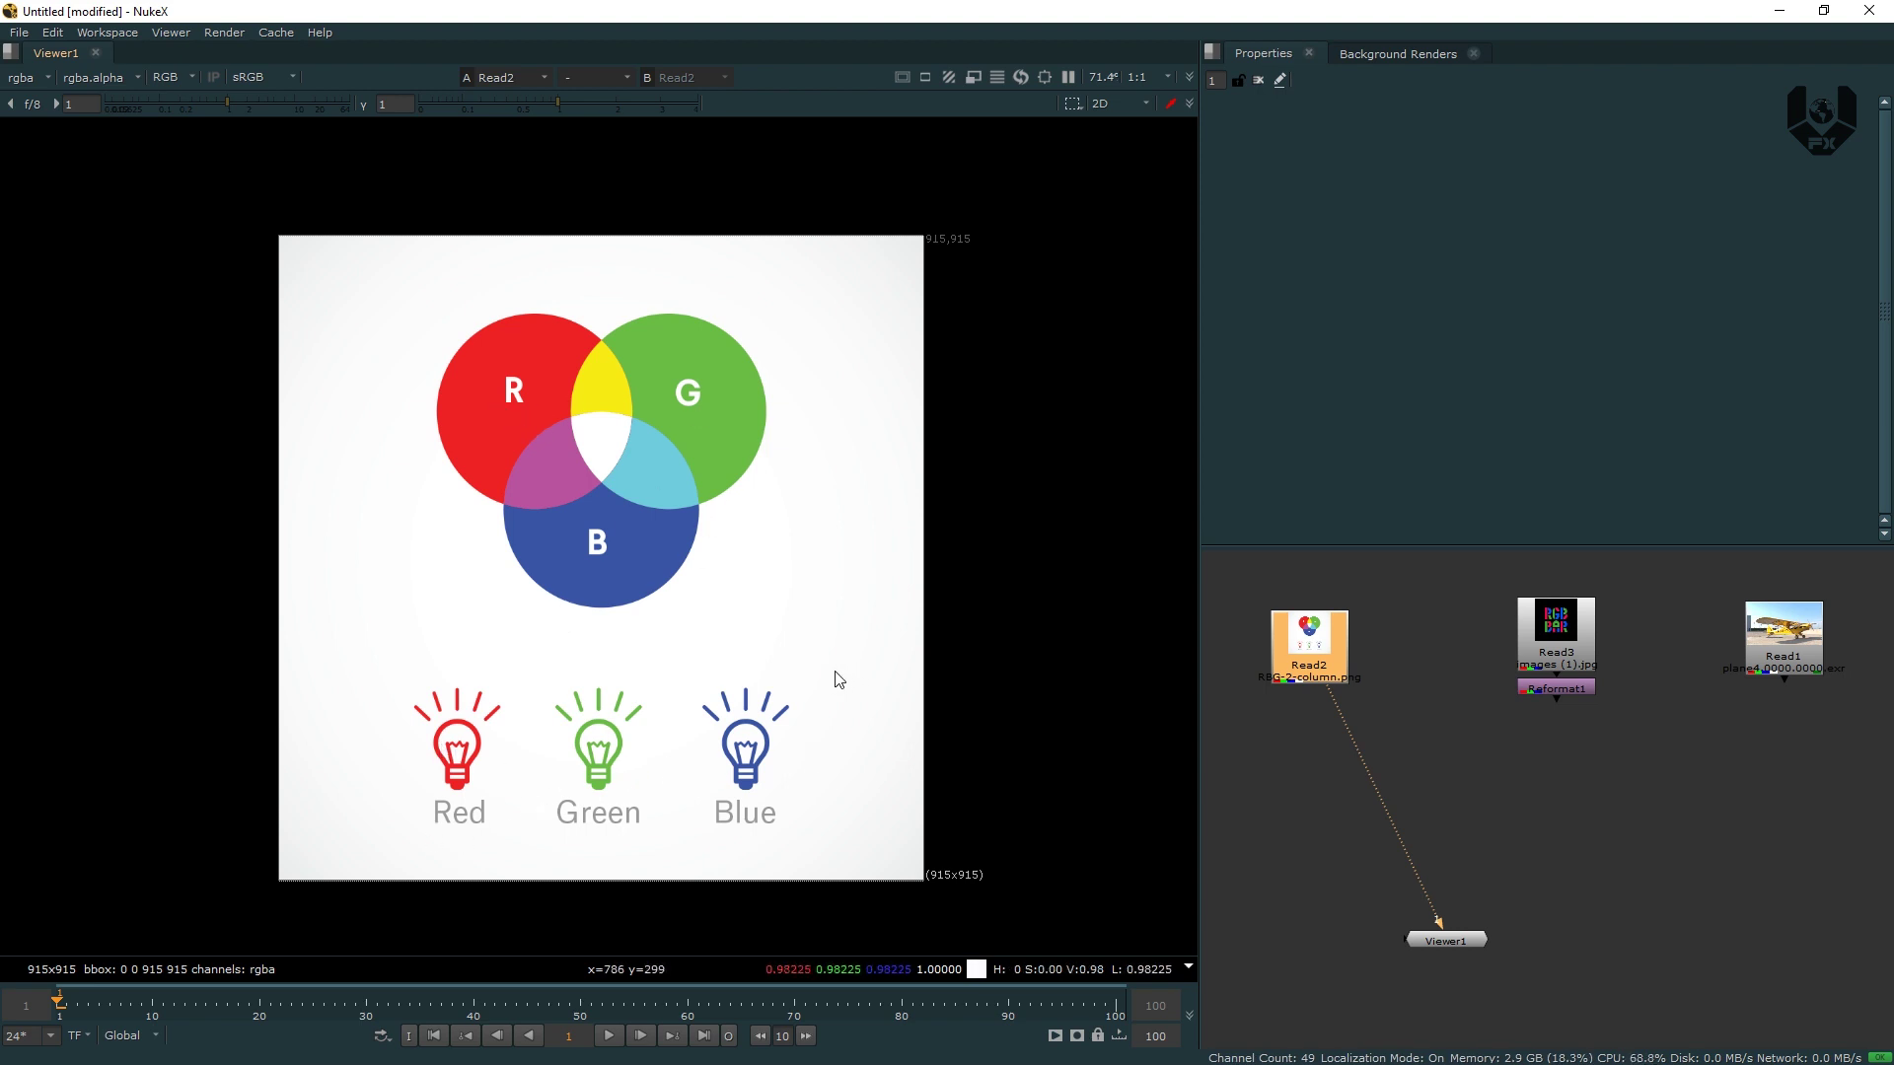
Add a Shuffle node connected below Read2 and show its output in the Viewer.
scroll(1356, 779, up, 2)
click(1367, 768)
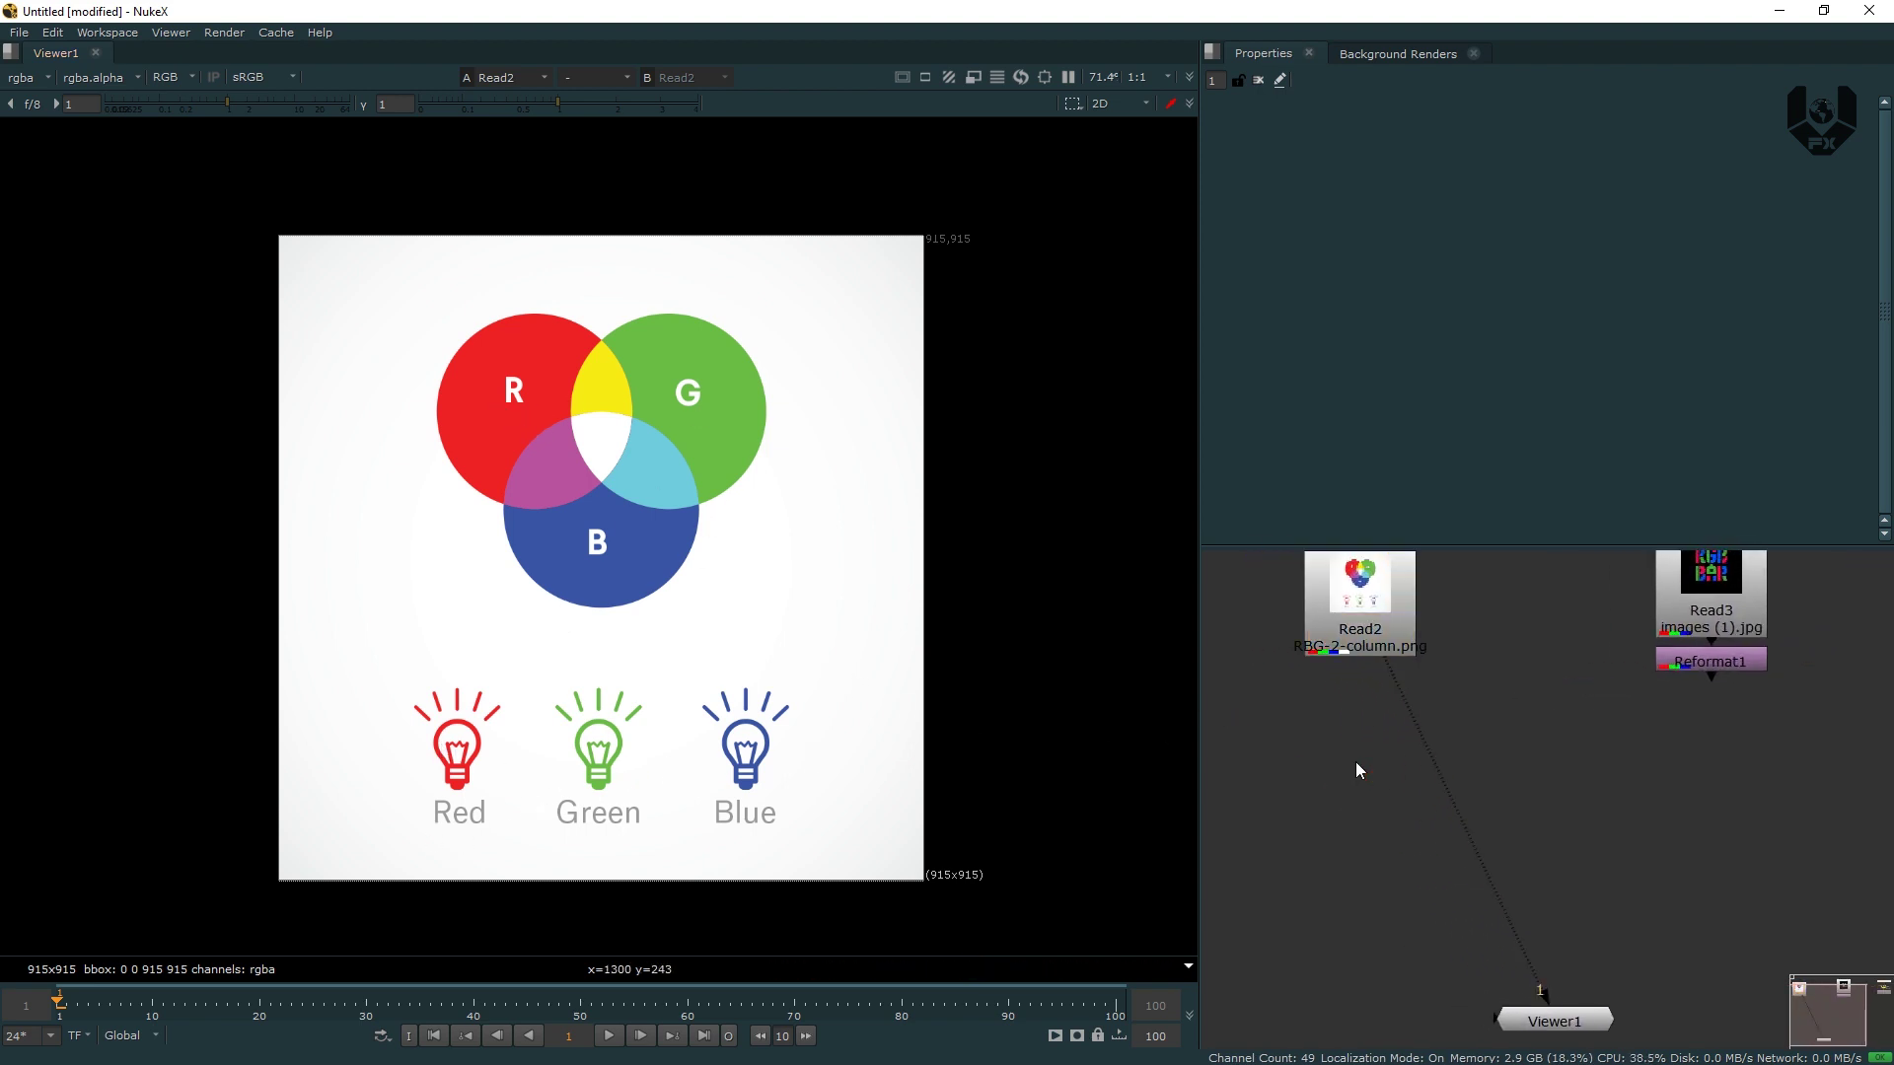
key(Tab)
text(SHUFF)
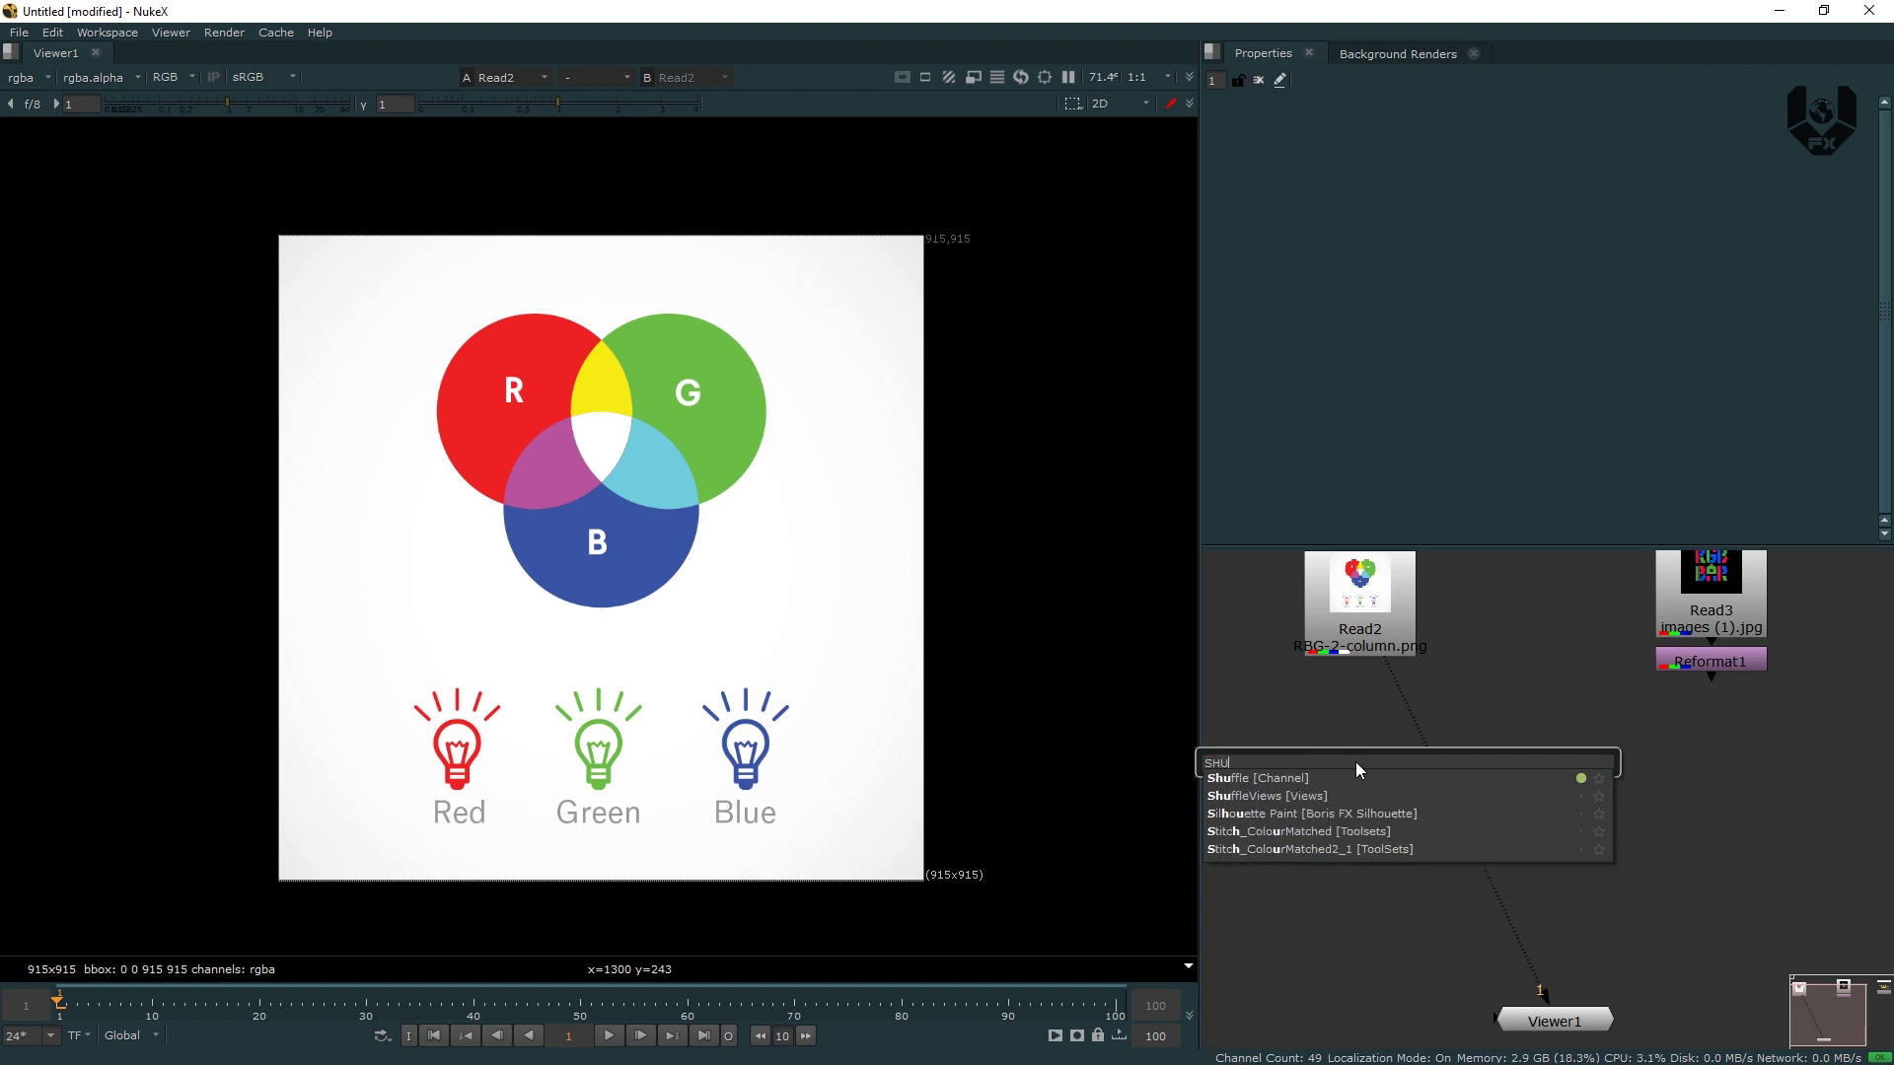
key(Return)
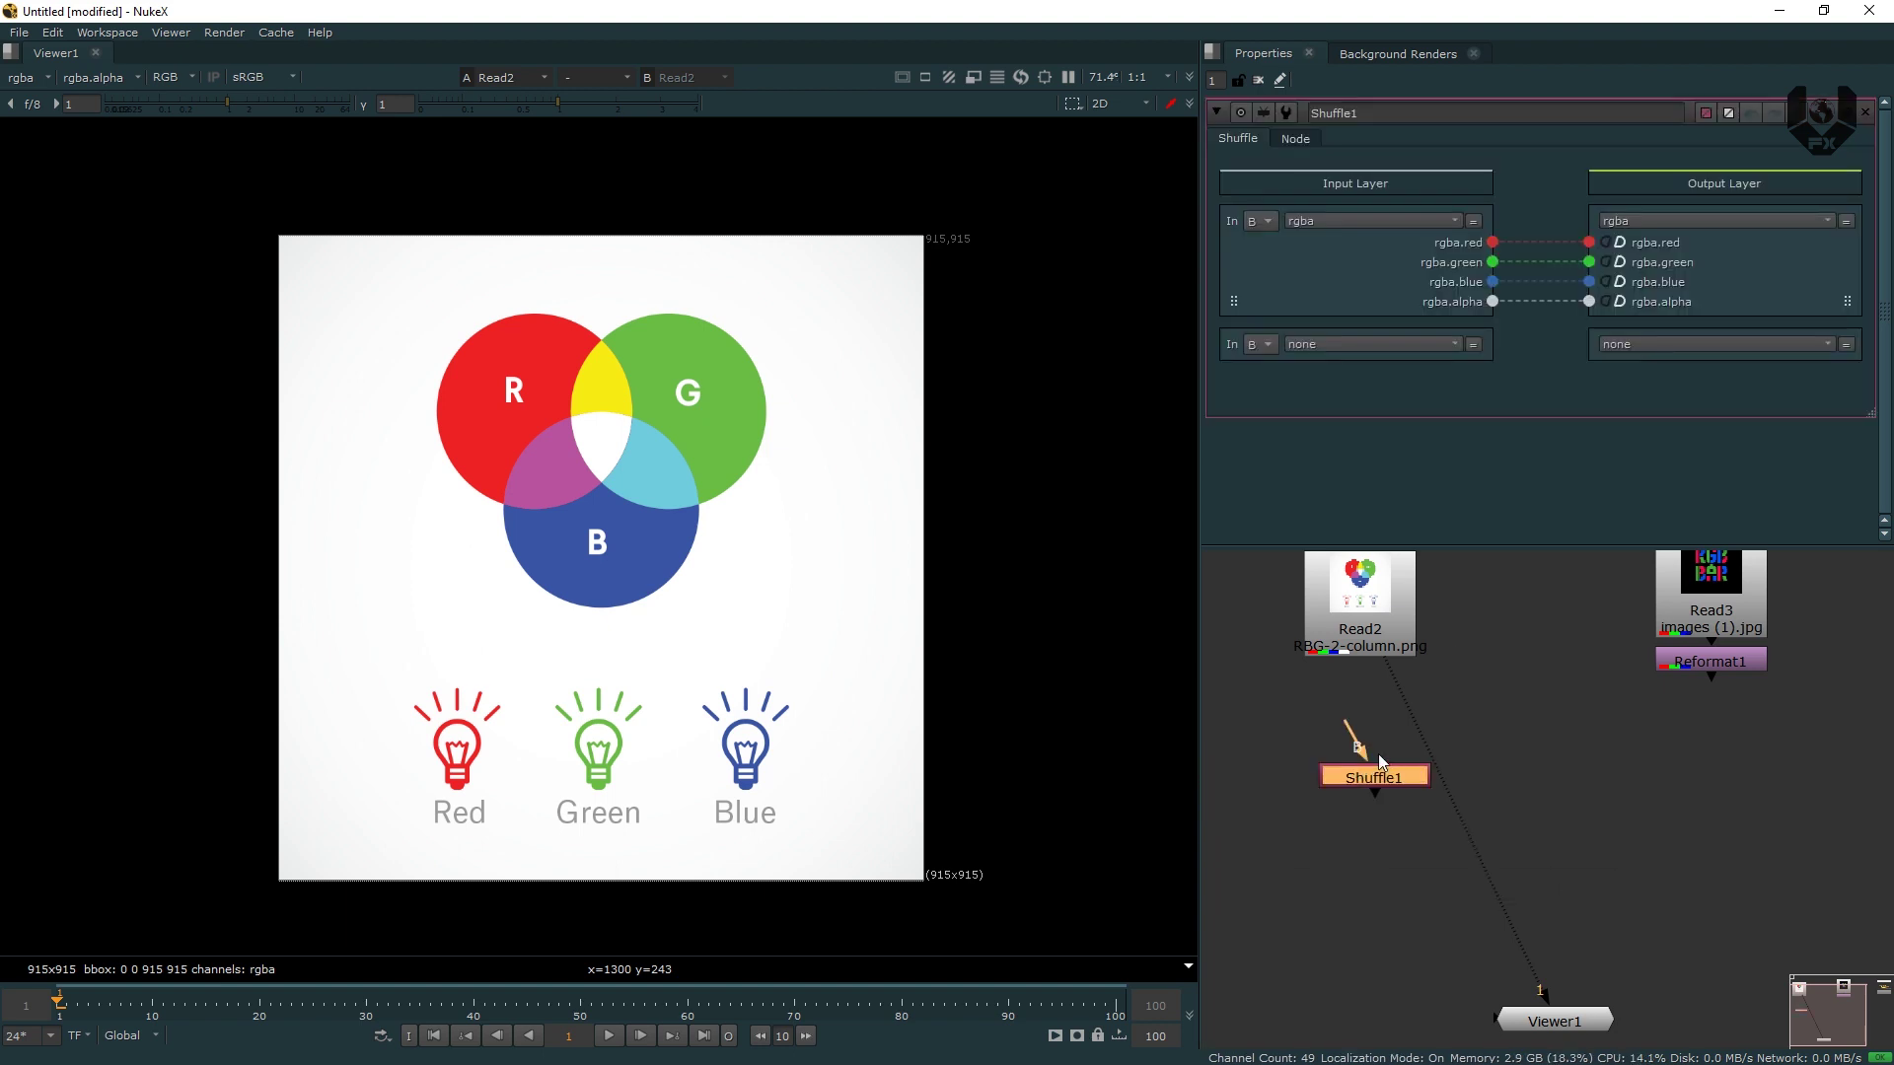
key(1)
drag(1365, 758, 1370, 651)
scroll(1394, 726, up, 4)
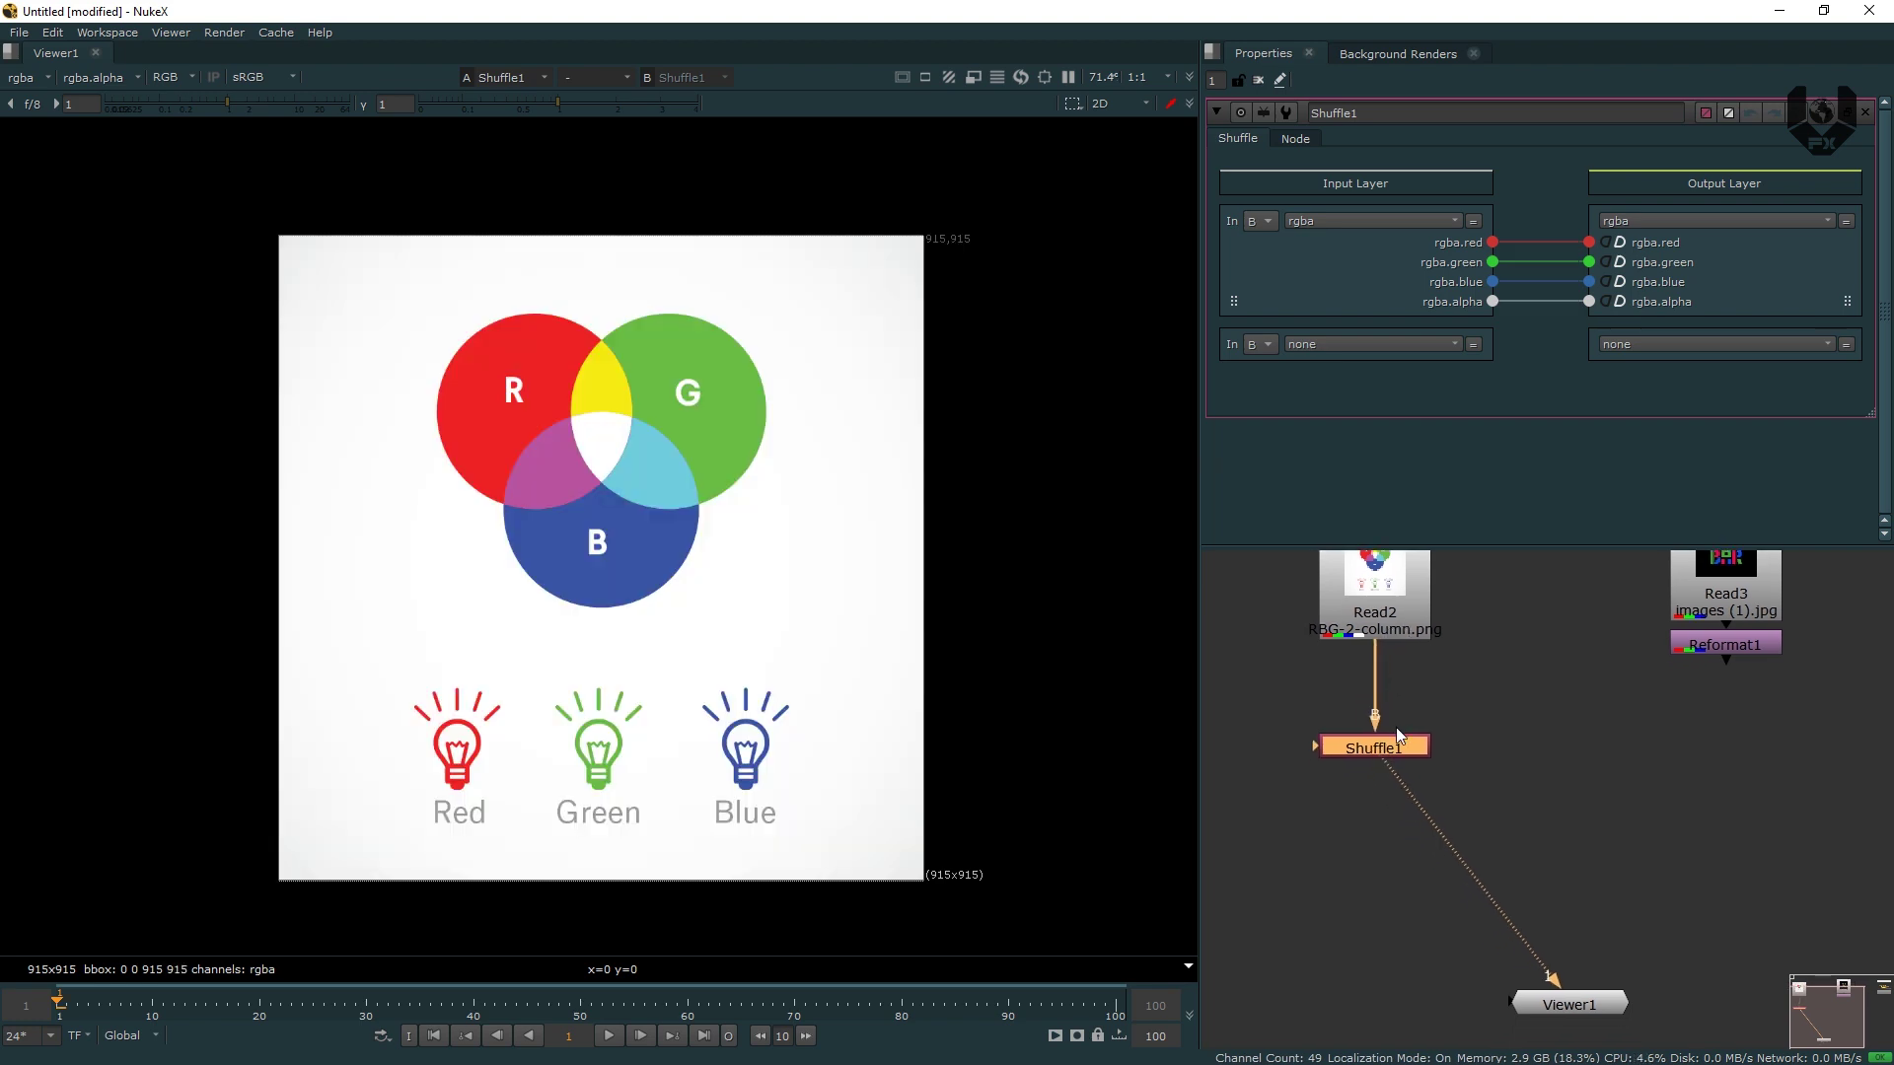
scroll(1410, 710, down, 4)
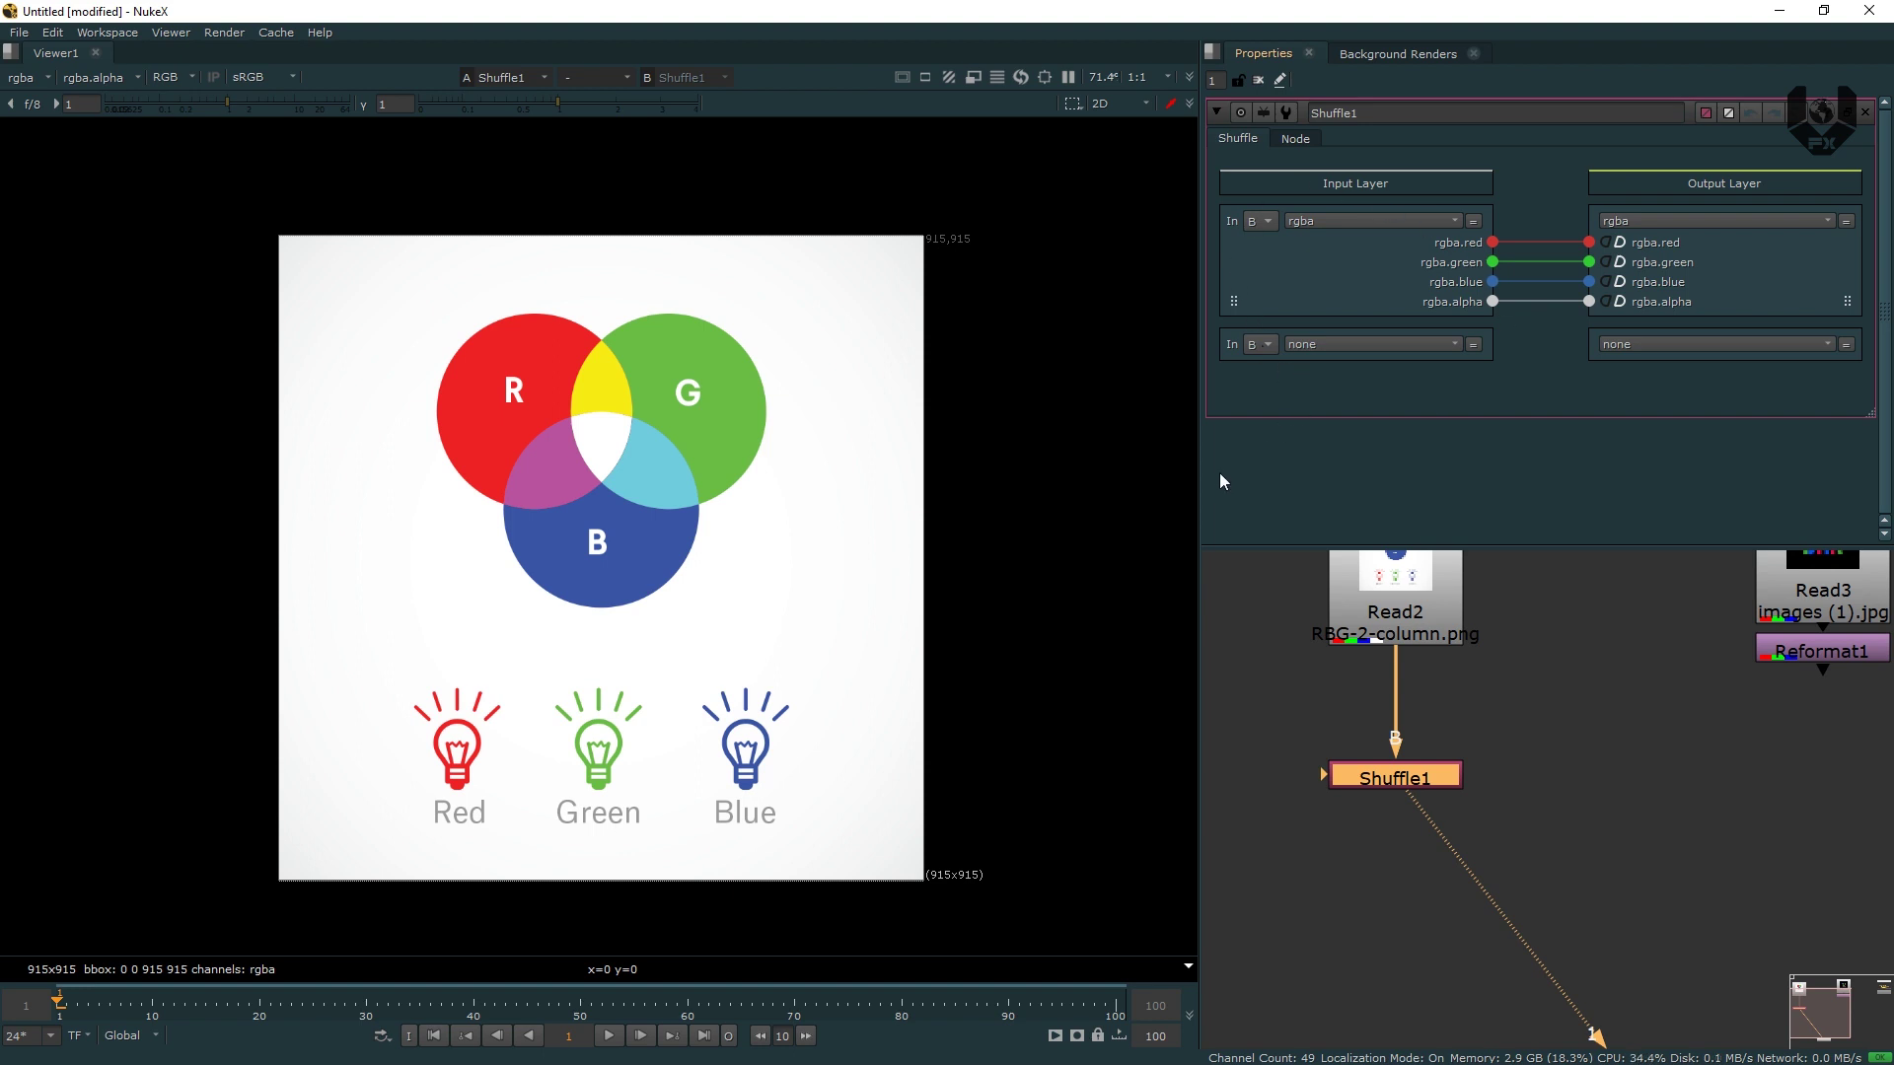
Widen the properties and node graph area and enlarge the RGB circle image in the Viewer.
drag(1198, 468, 1114, 468)
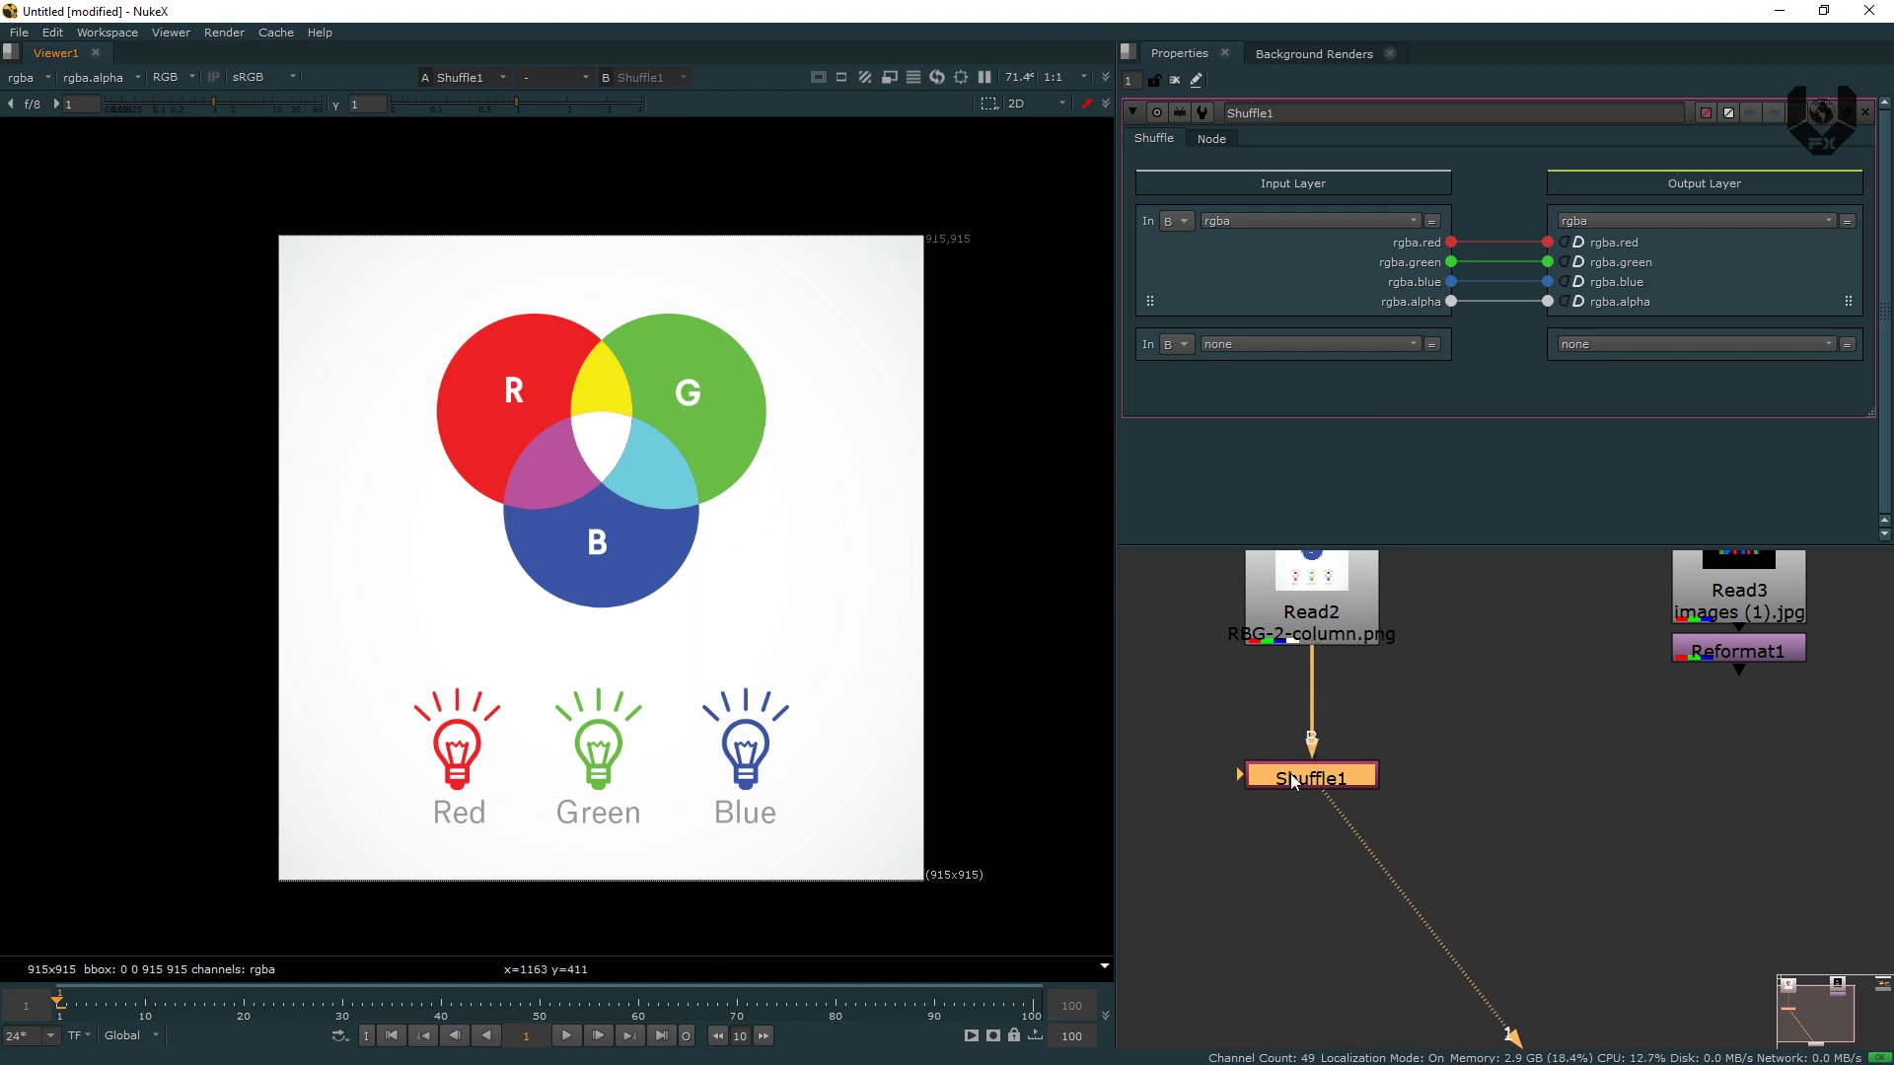
middle_drag(1323, 806, 1405, 795)
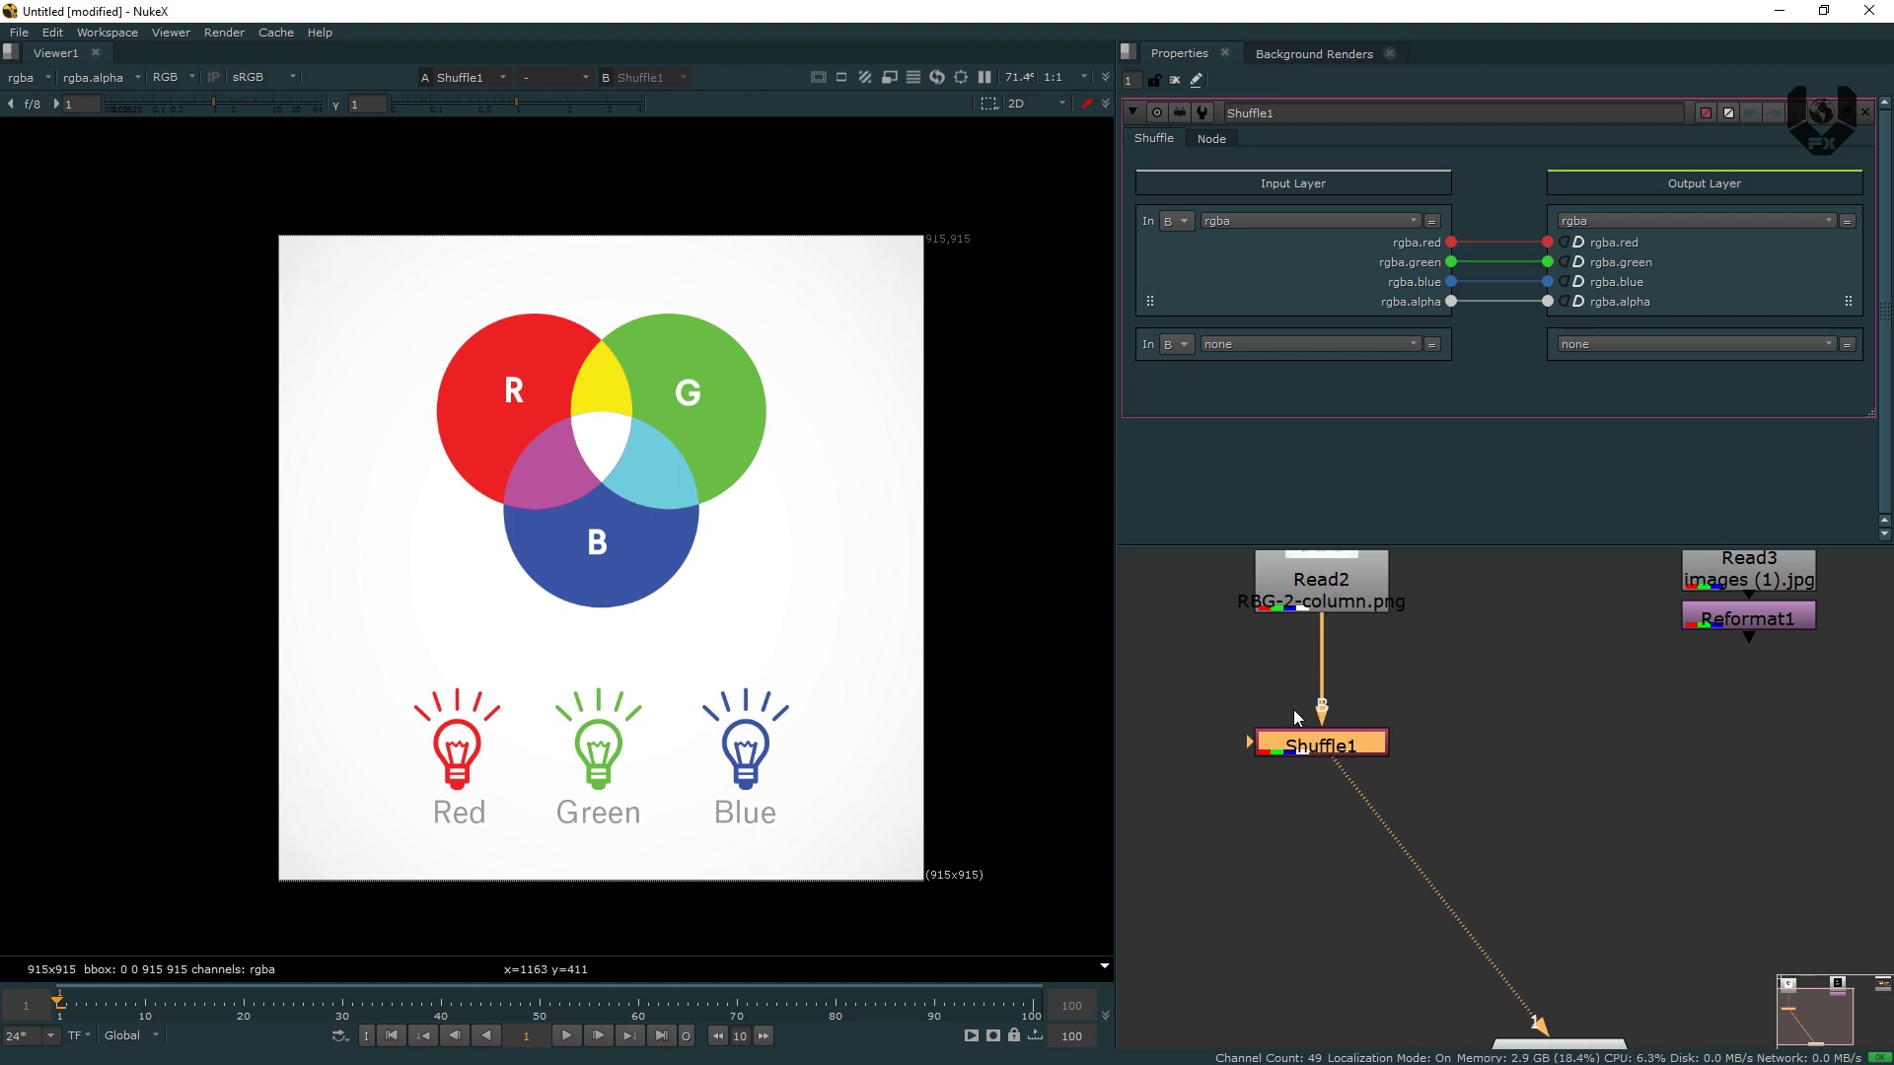
middle_drag(1309, 743, 1298, 693)
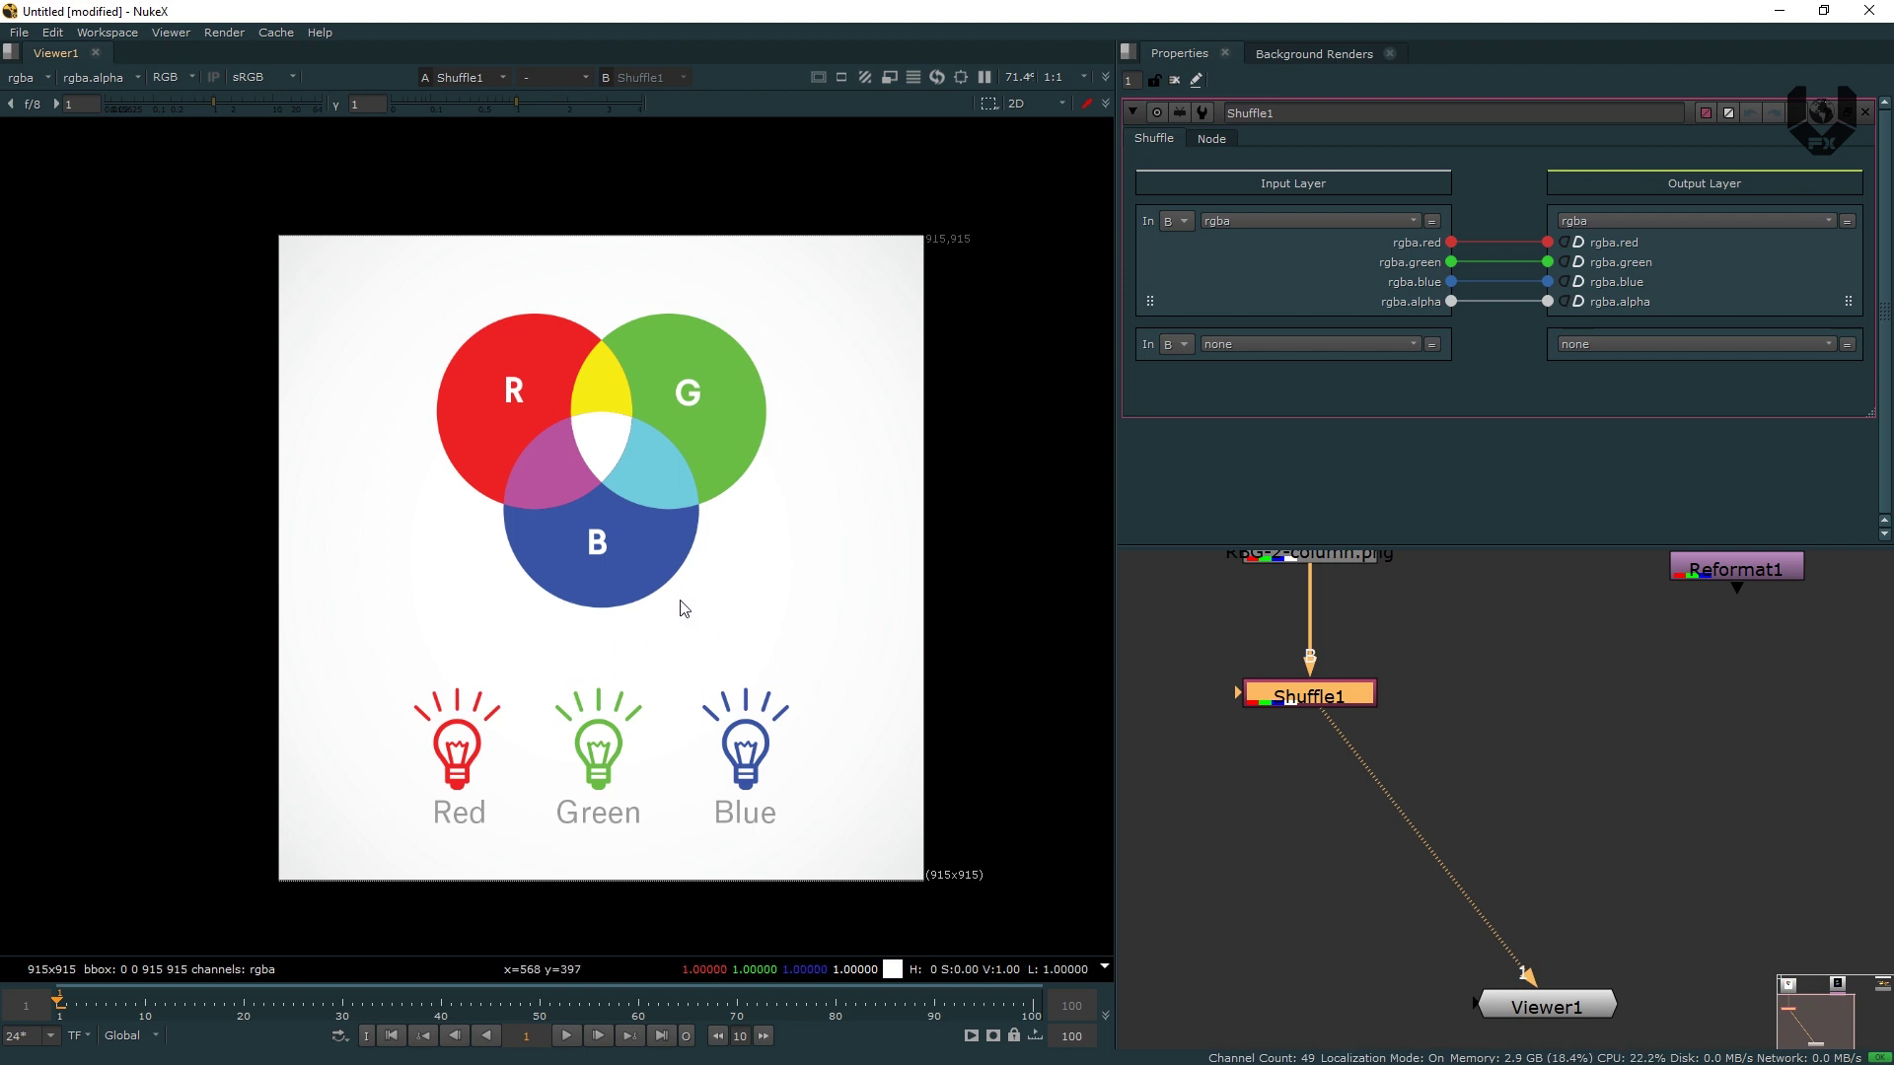
scroll(1348, 666, up, 2)
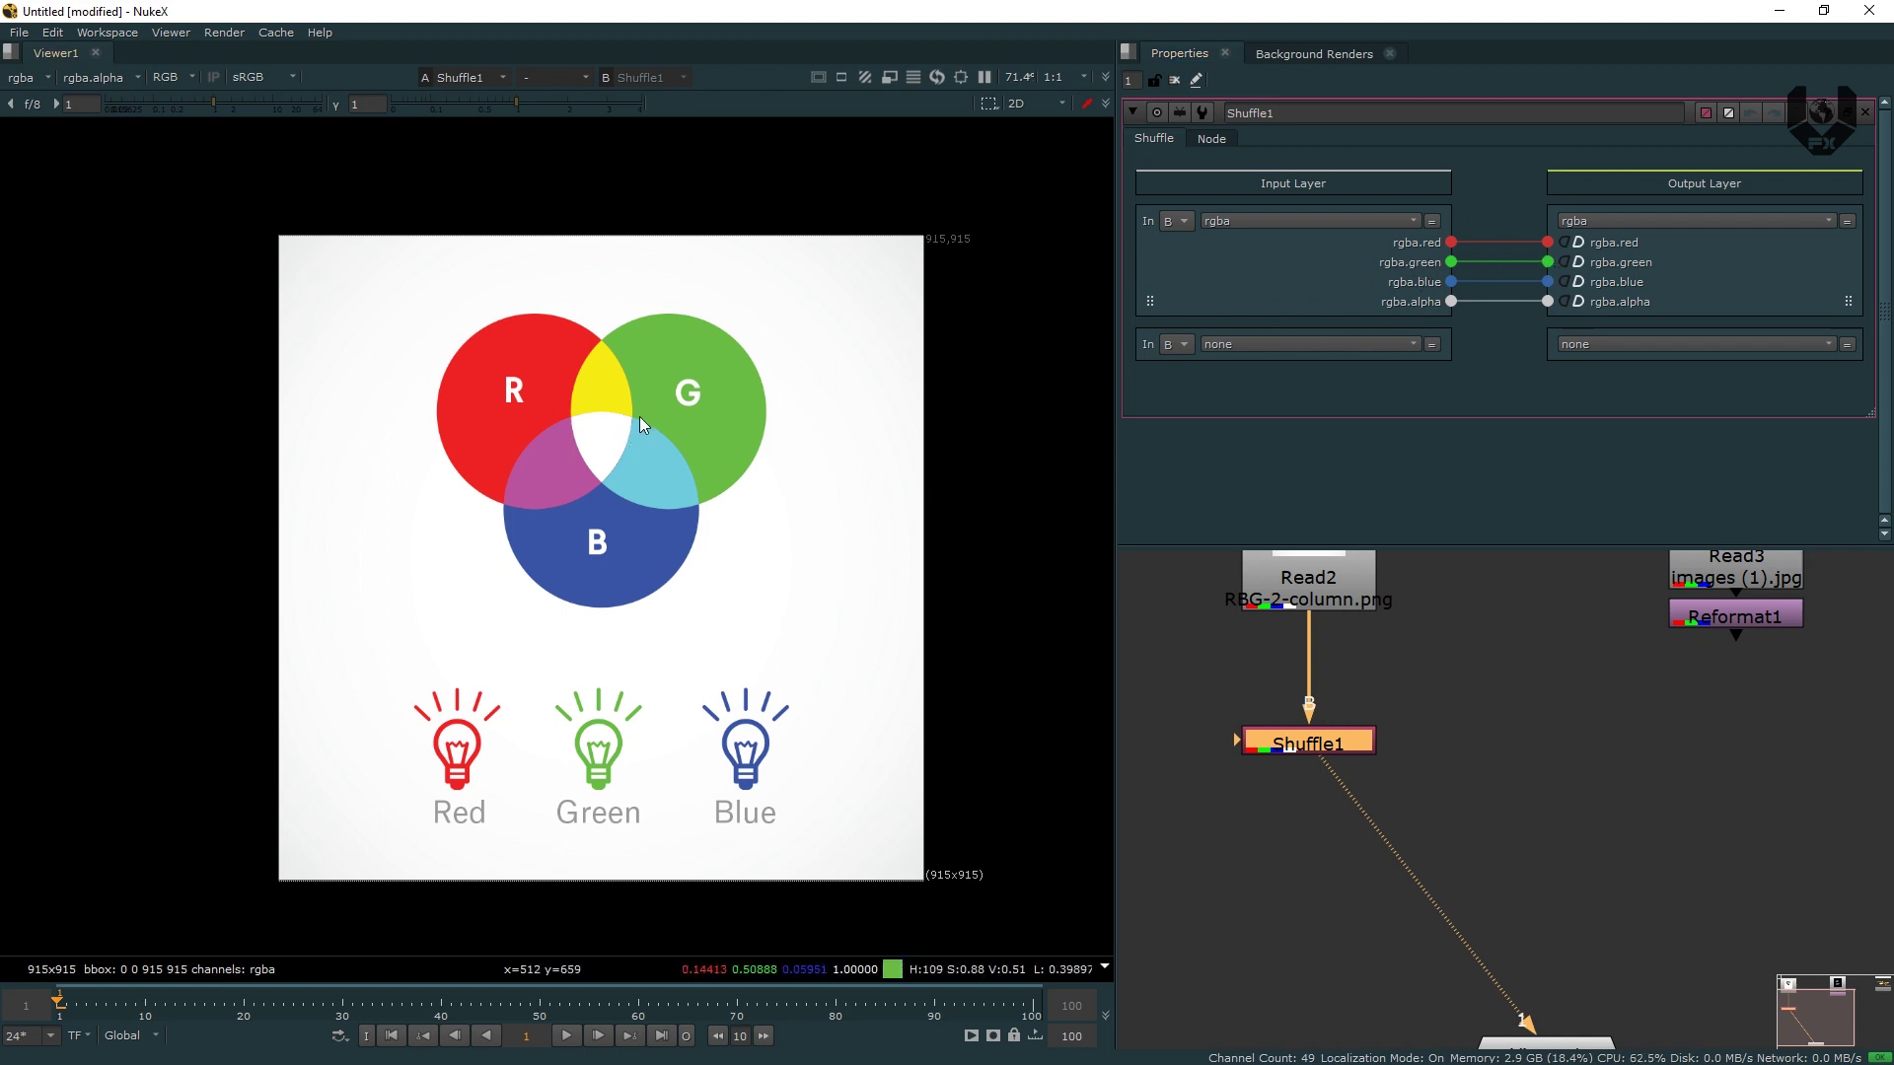
scroll(643, 415, up, 2)
middle_drag(653, 395, 650, 363)
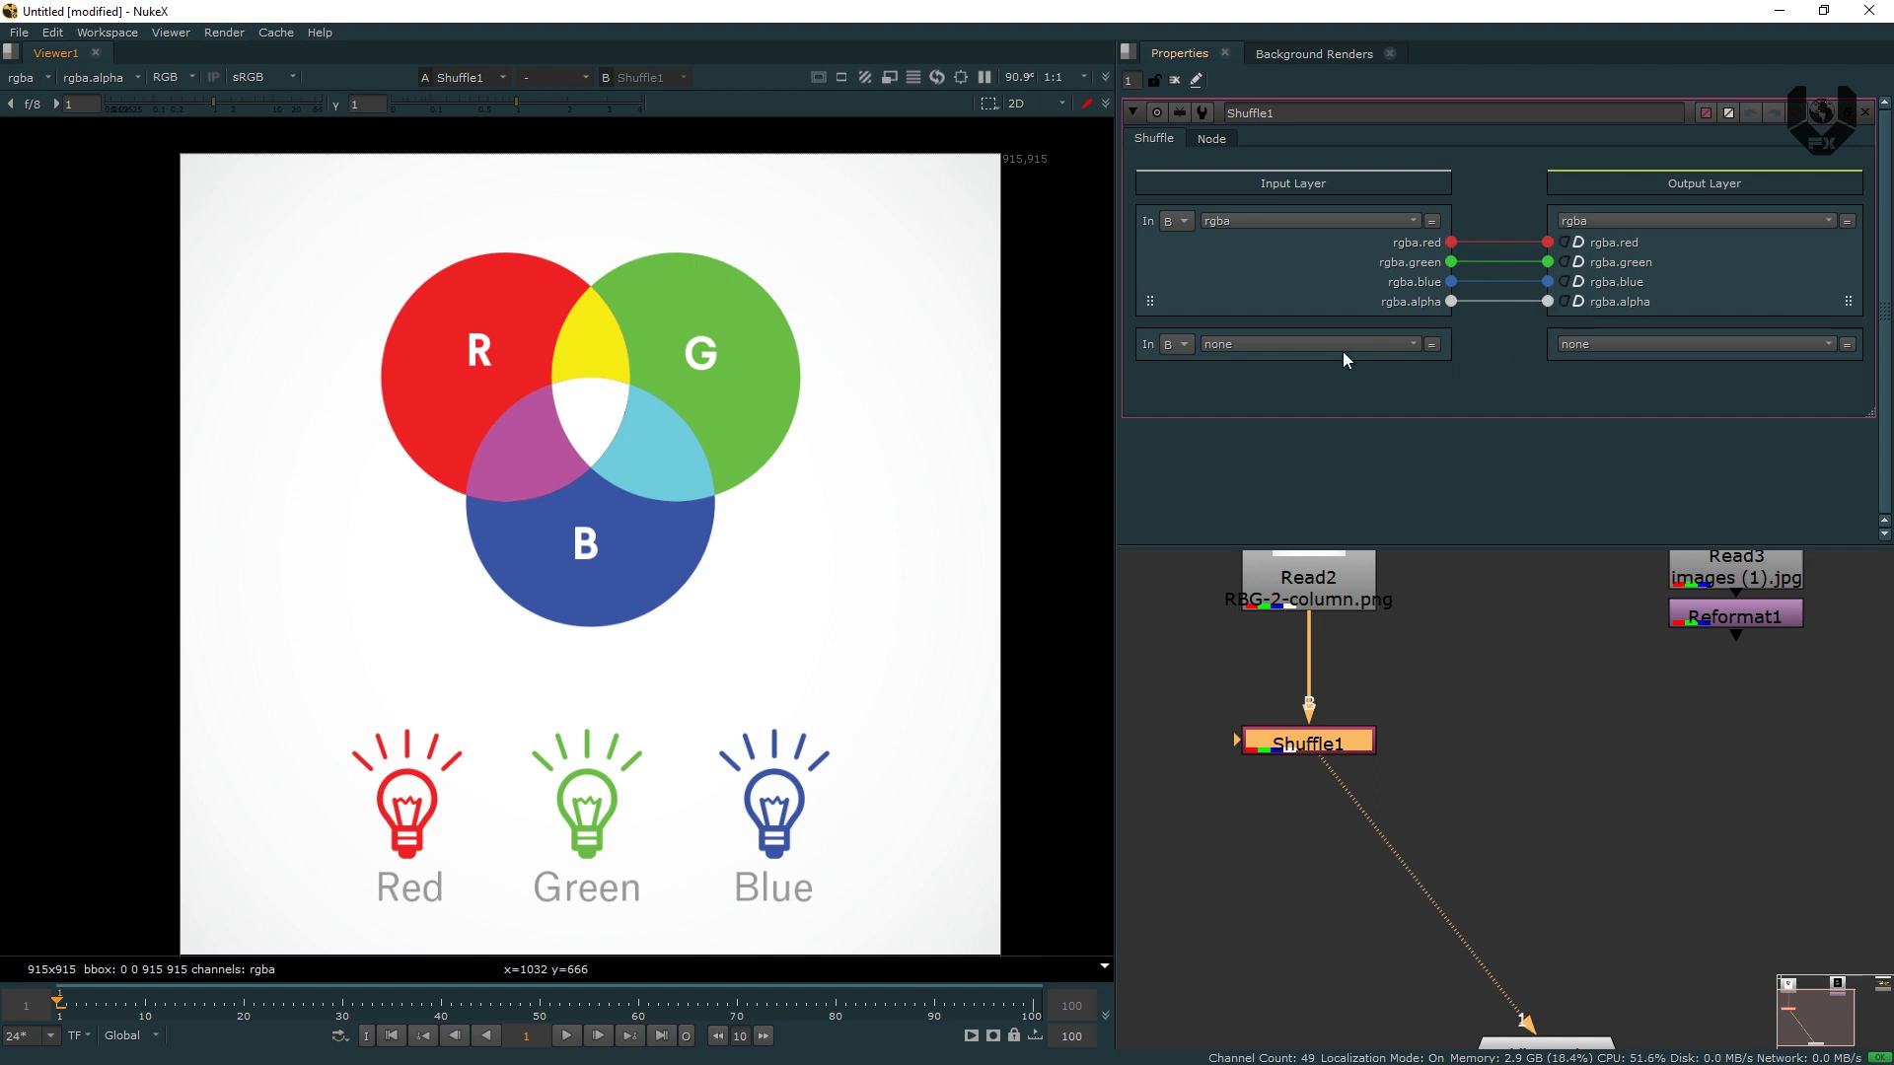
Look through the input layer choices of the Shuffle node, keeping rgba selected.
mouse_move(1469, 250)
mouse_down()
mouse_move(1471, 197)
mouse_move(1451, 242)
mouse_up()
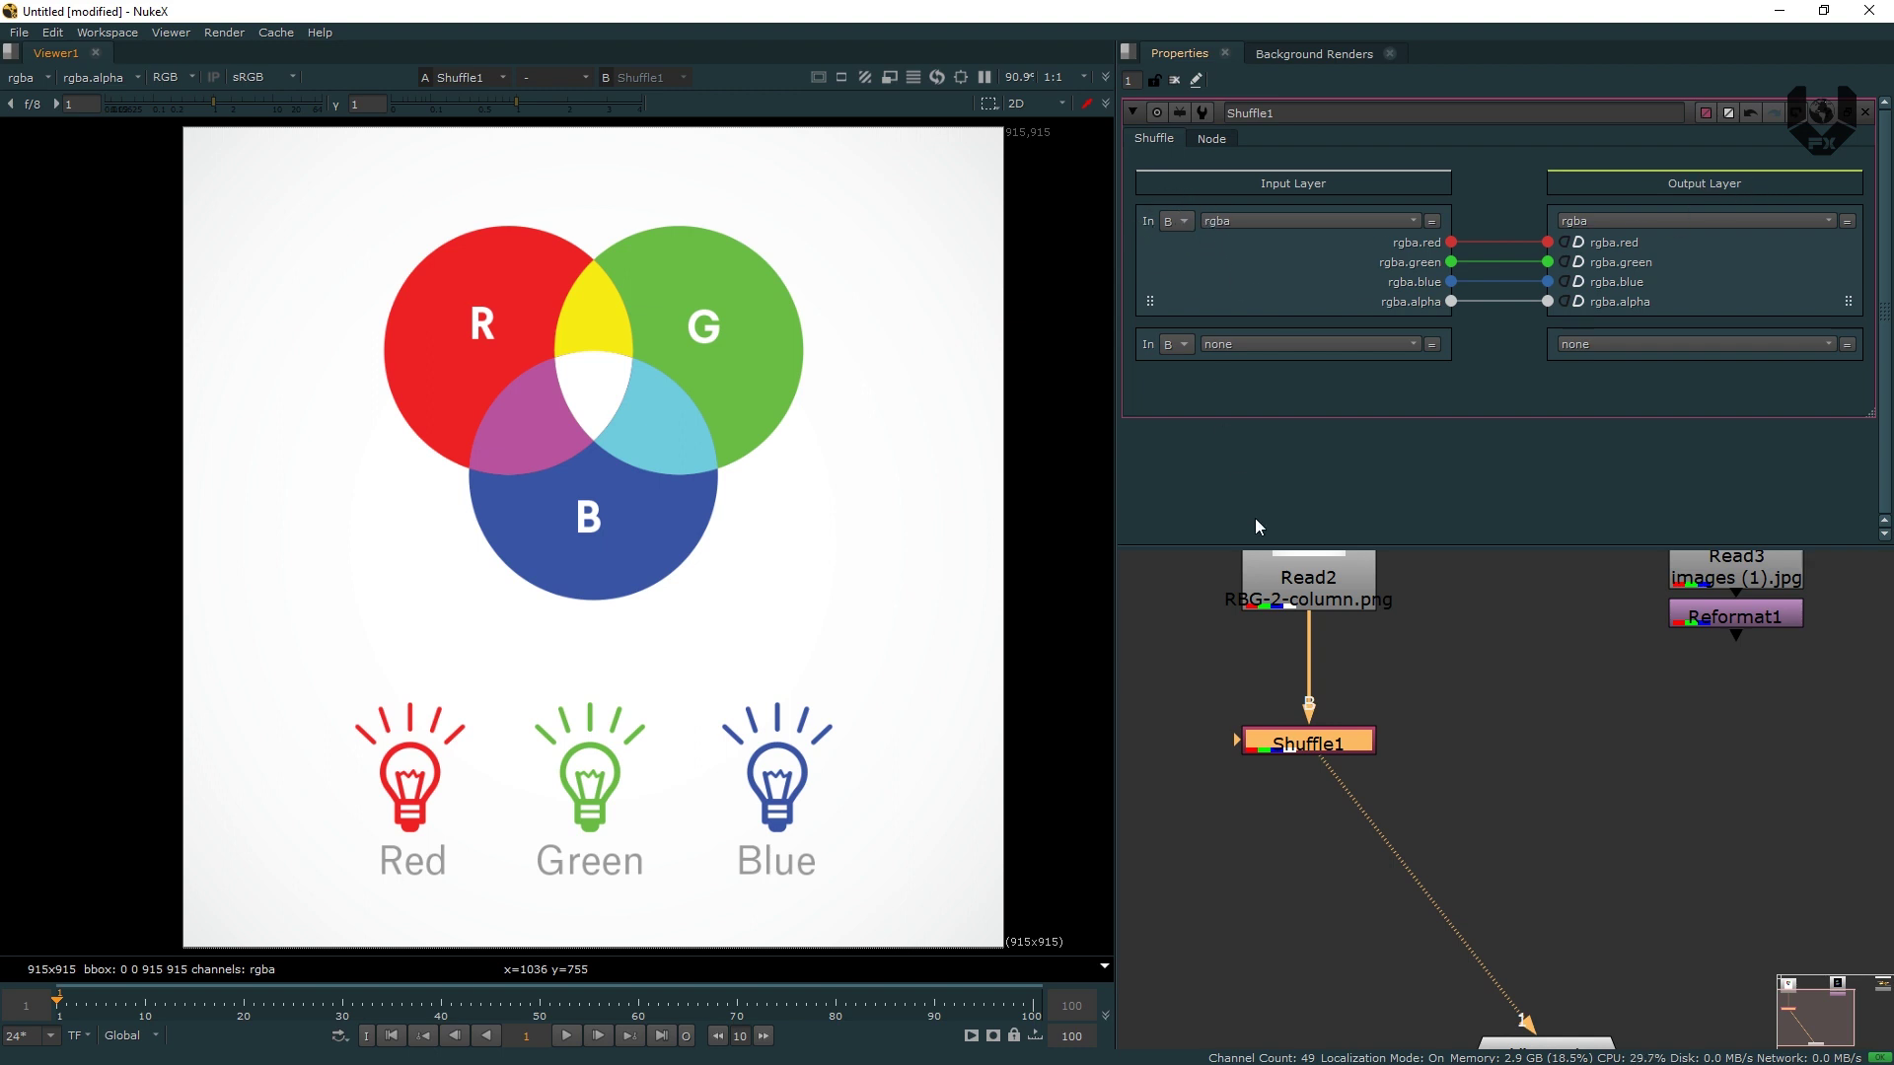
click(1268, 221)
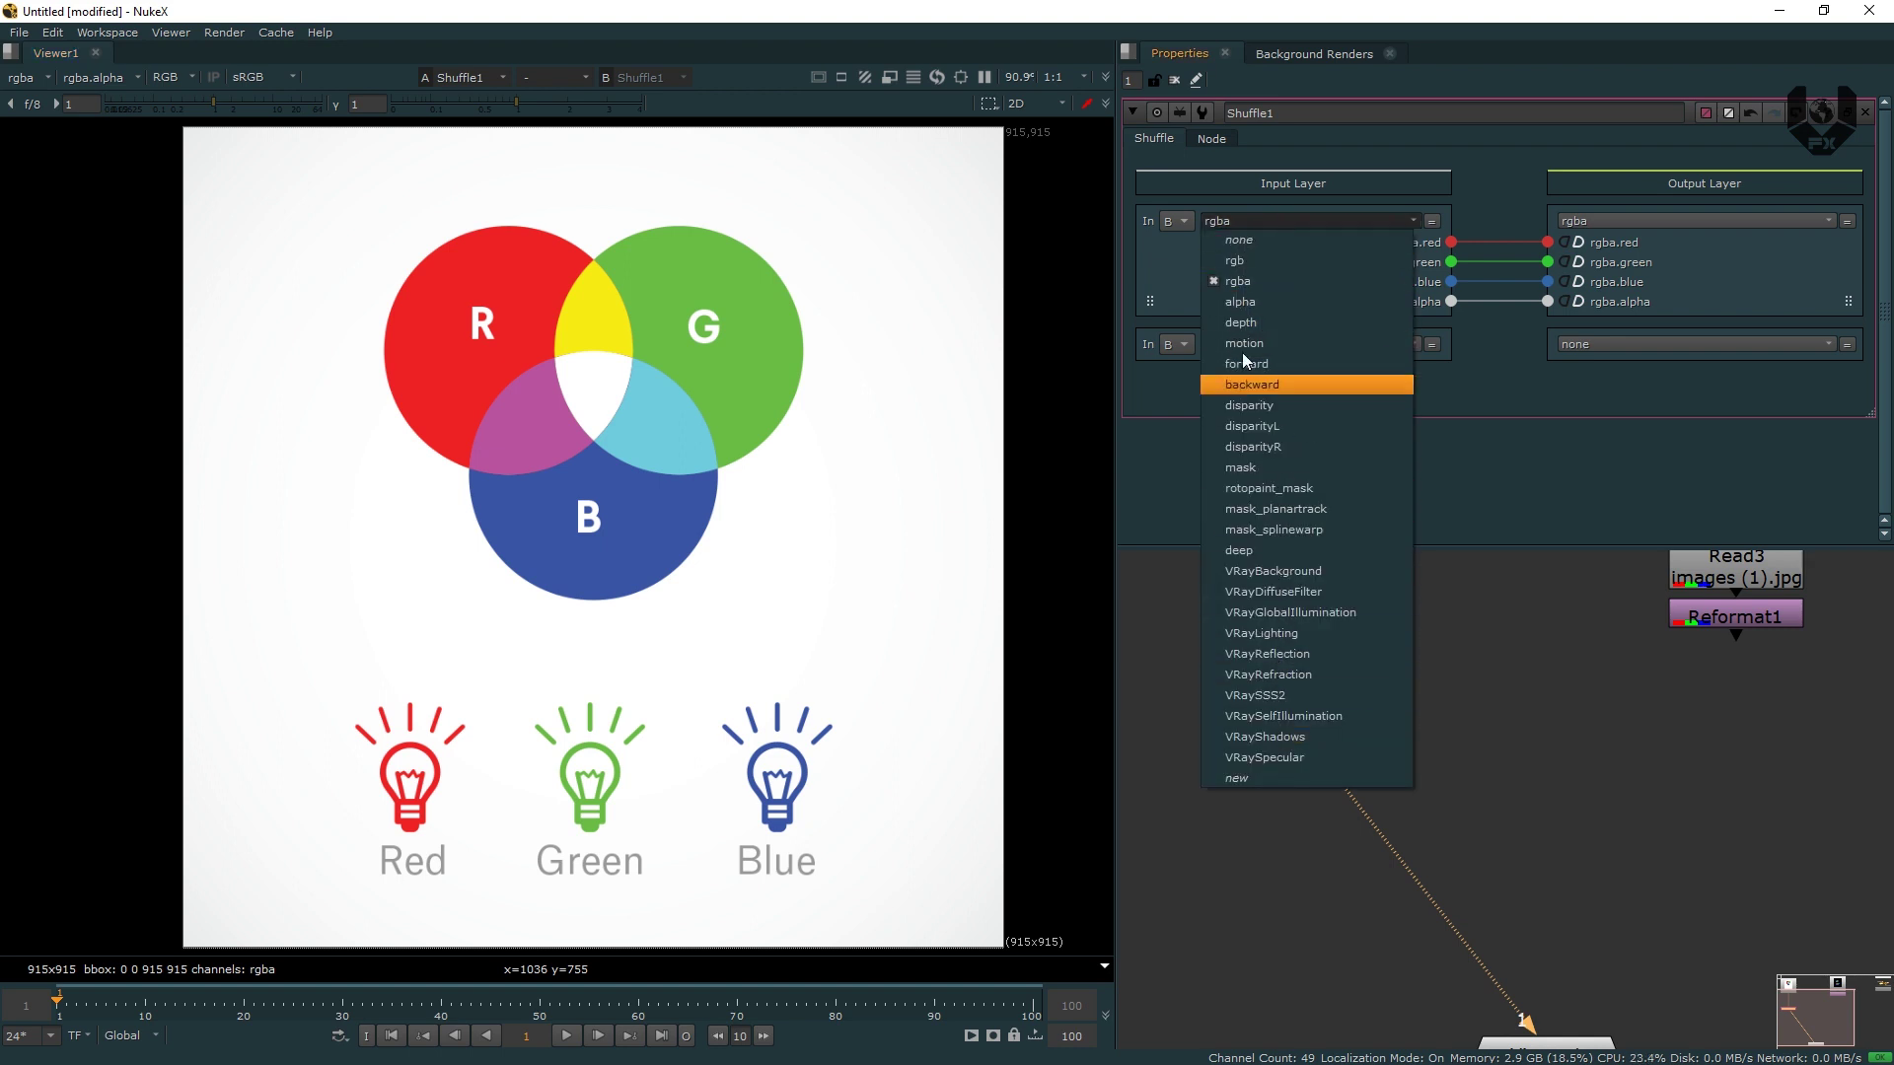
click(1178, 290)
click(1266, 223)
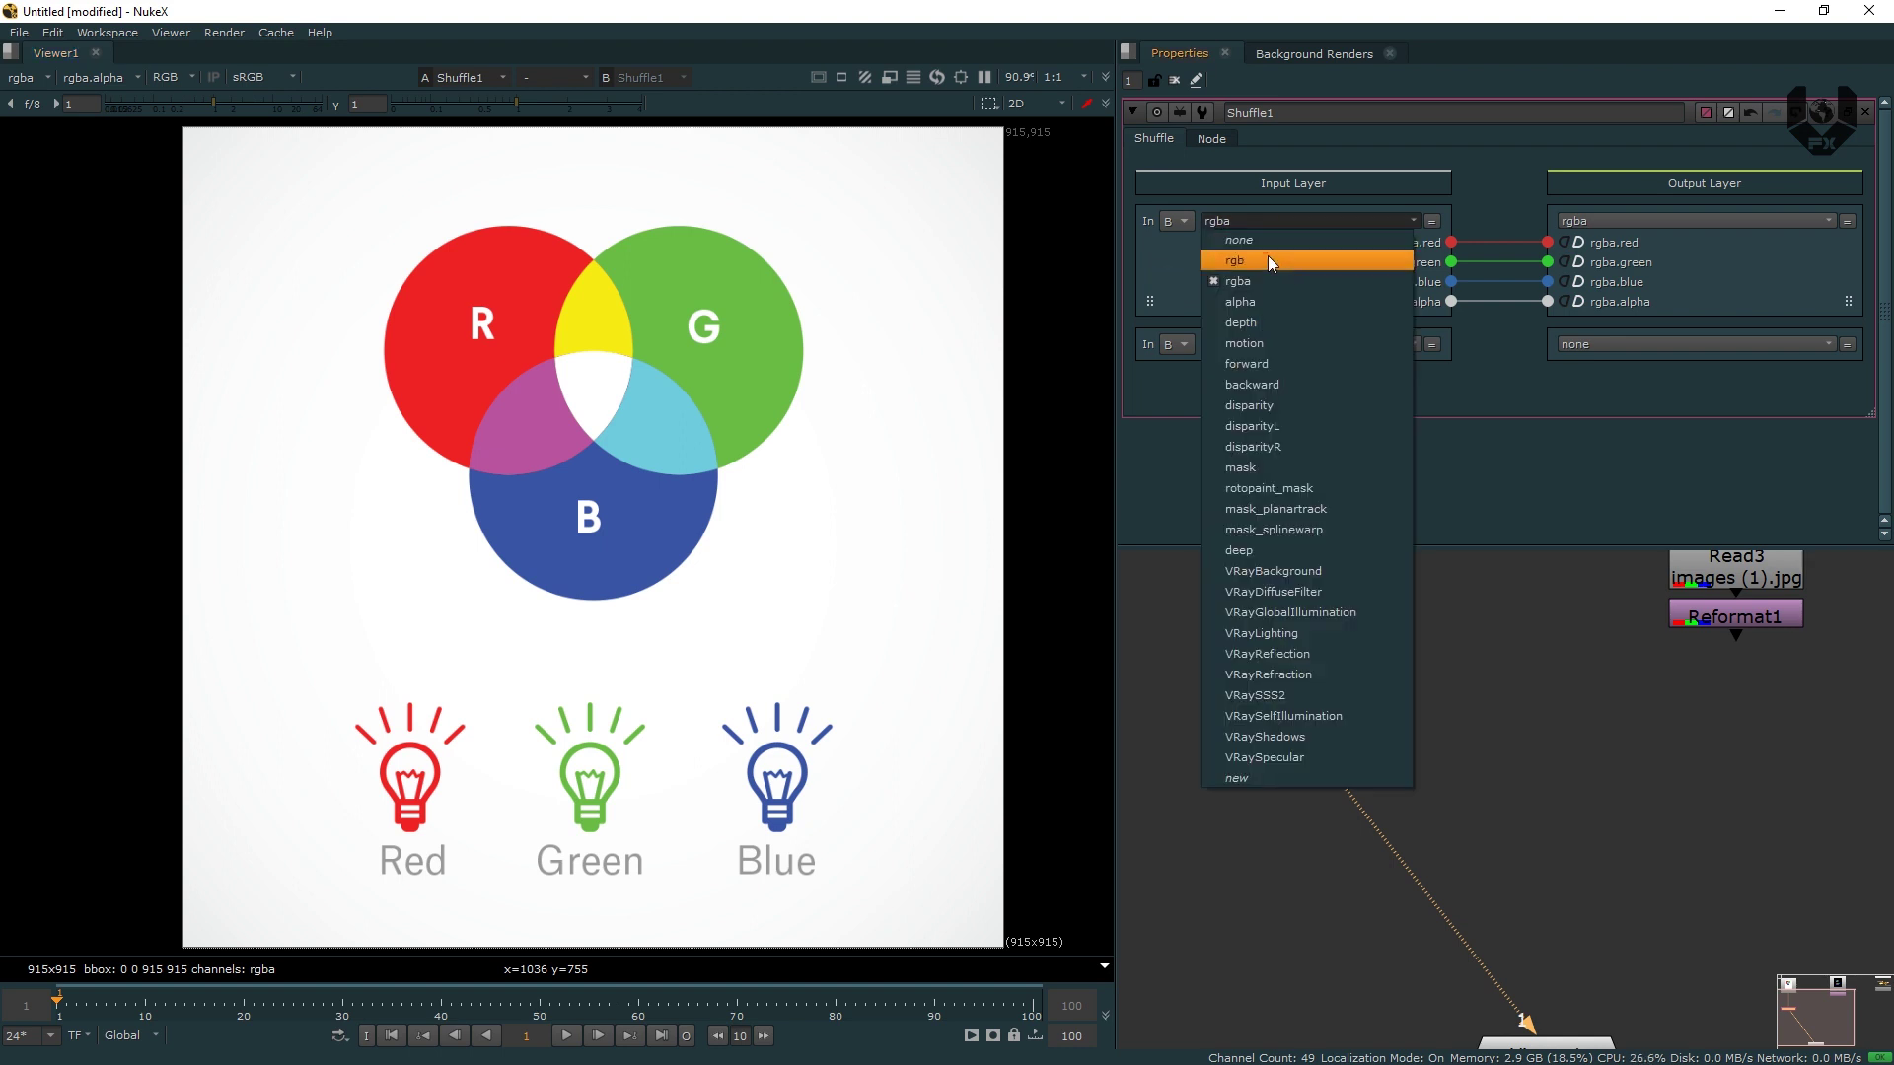
click(1257, 282)
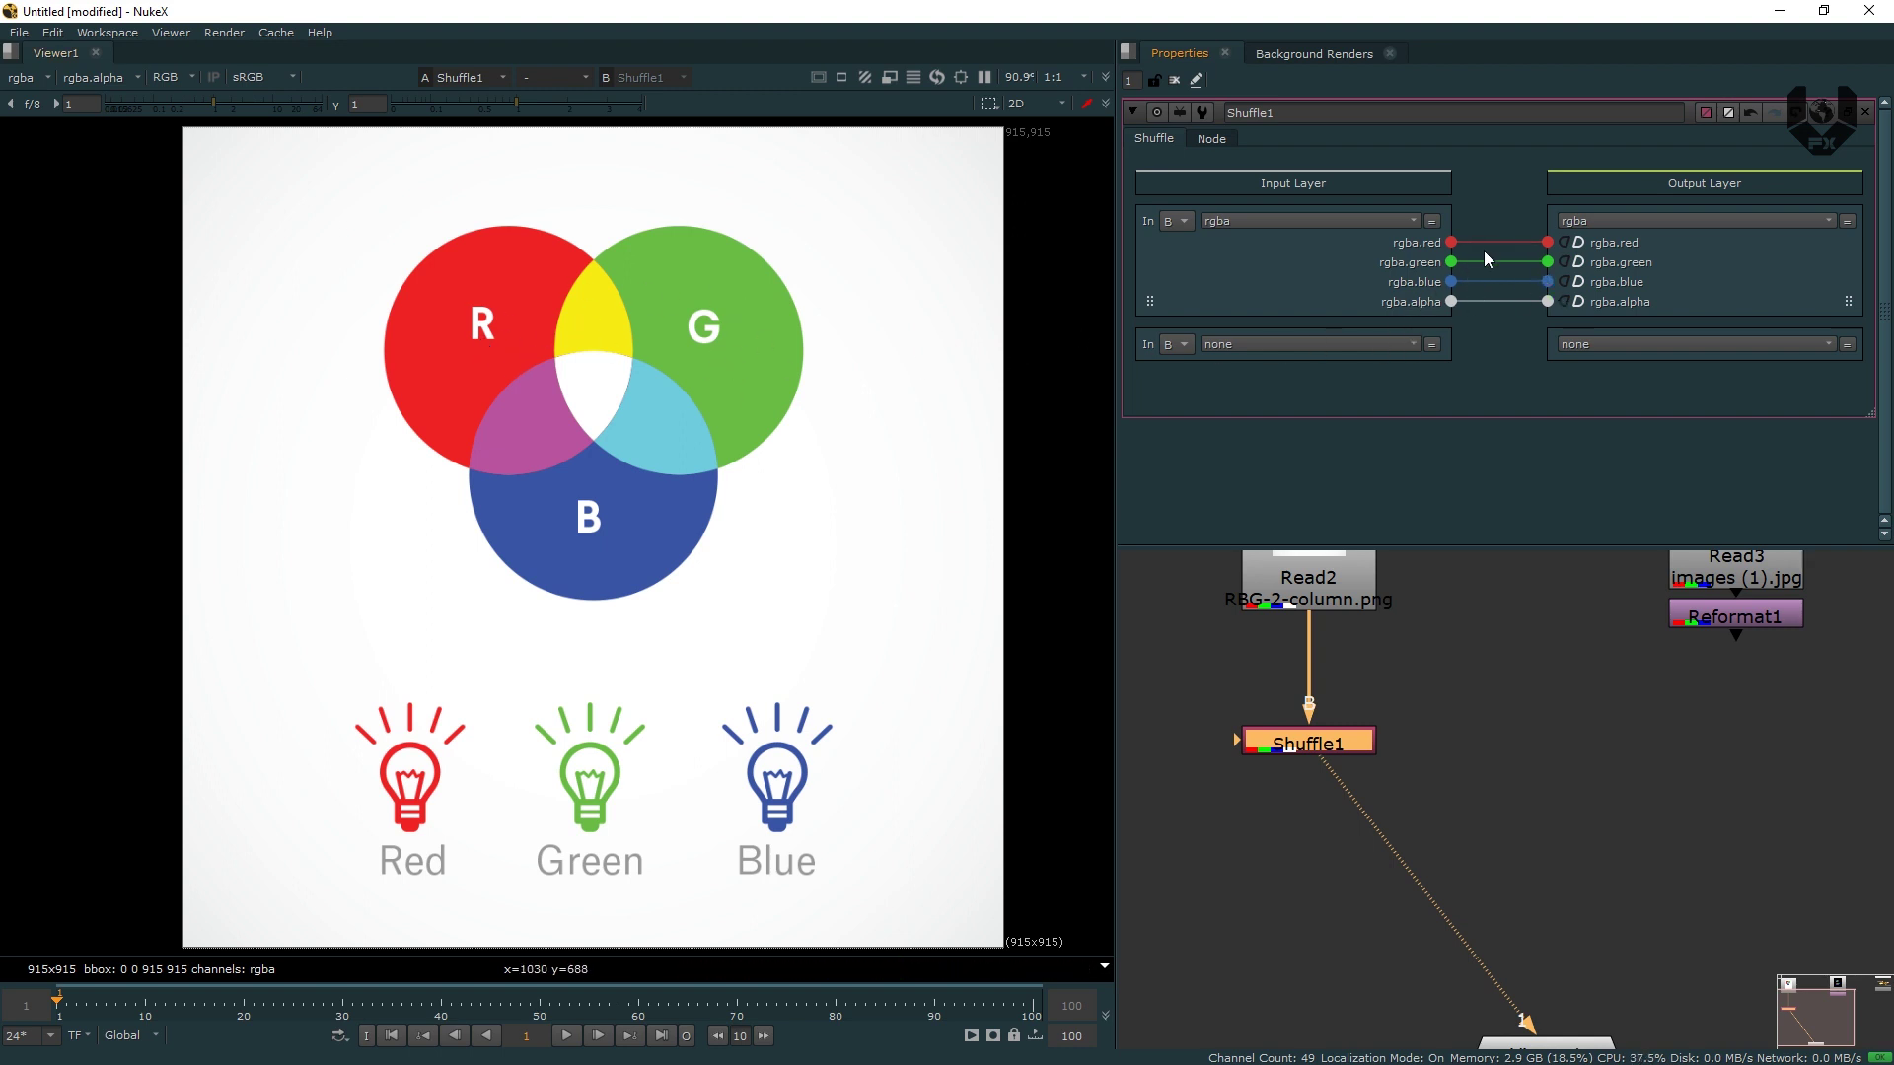
Swap red and green in the Shuffle node by routing rgba.red to output green and rgba.green to output red.
drag(1458, 251, 1460, 204)
drag(1492, 259, 1551, 271)
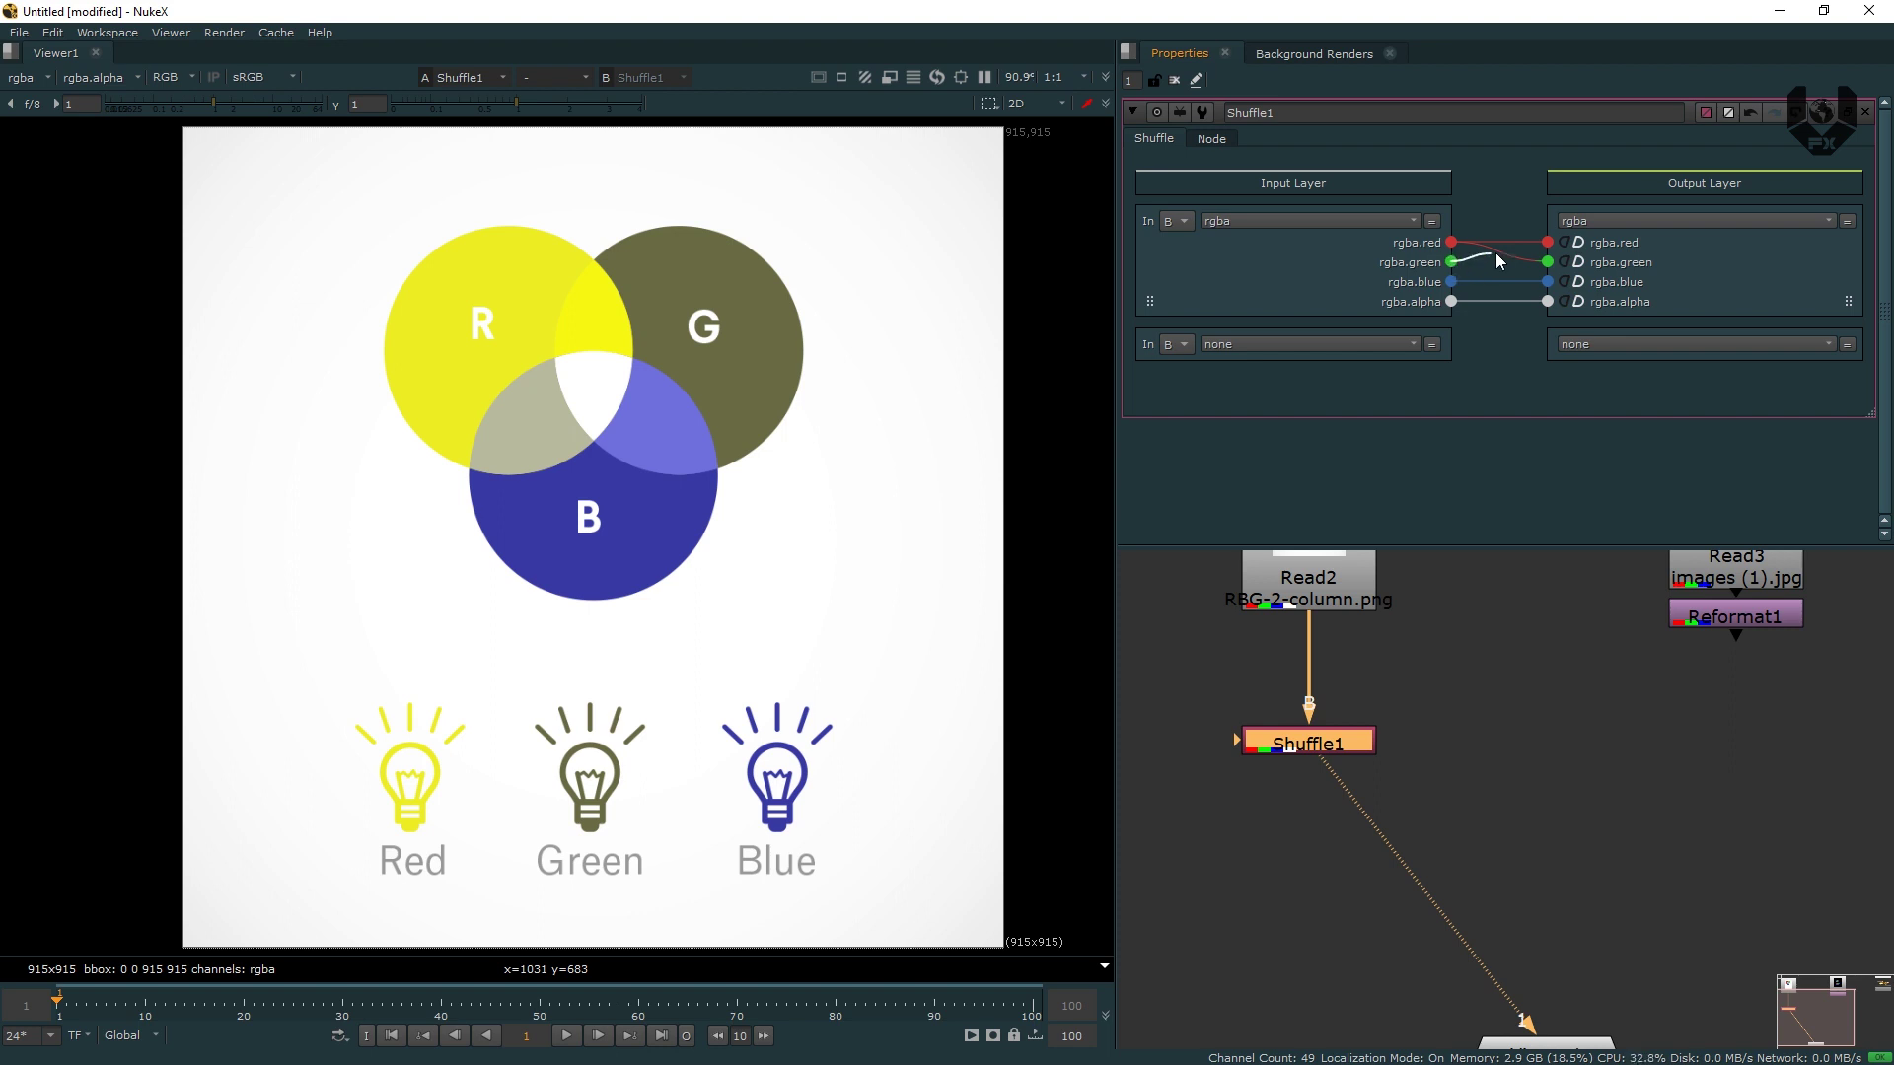
drag(1555, 249, 1547, 242)
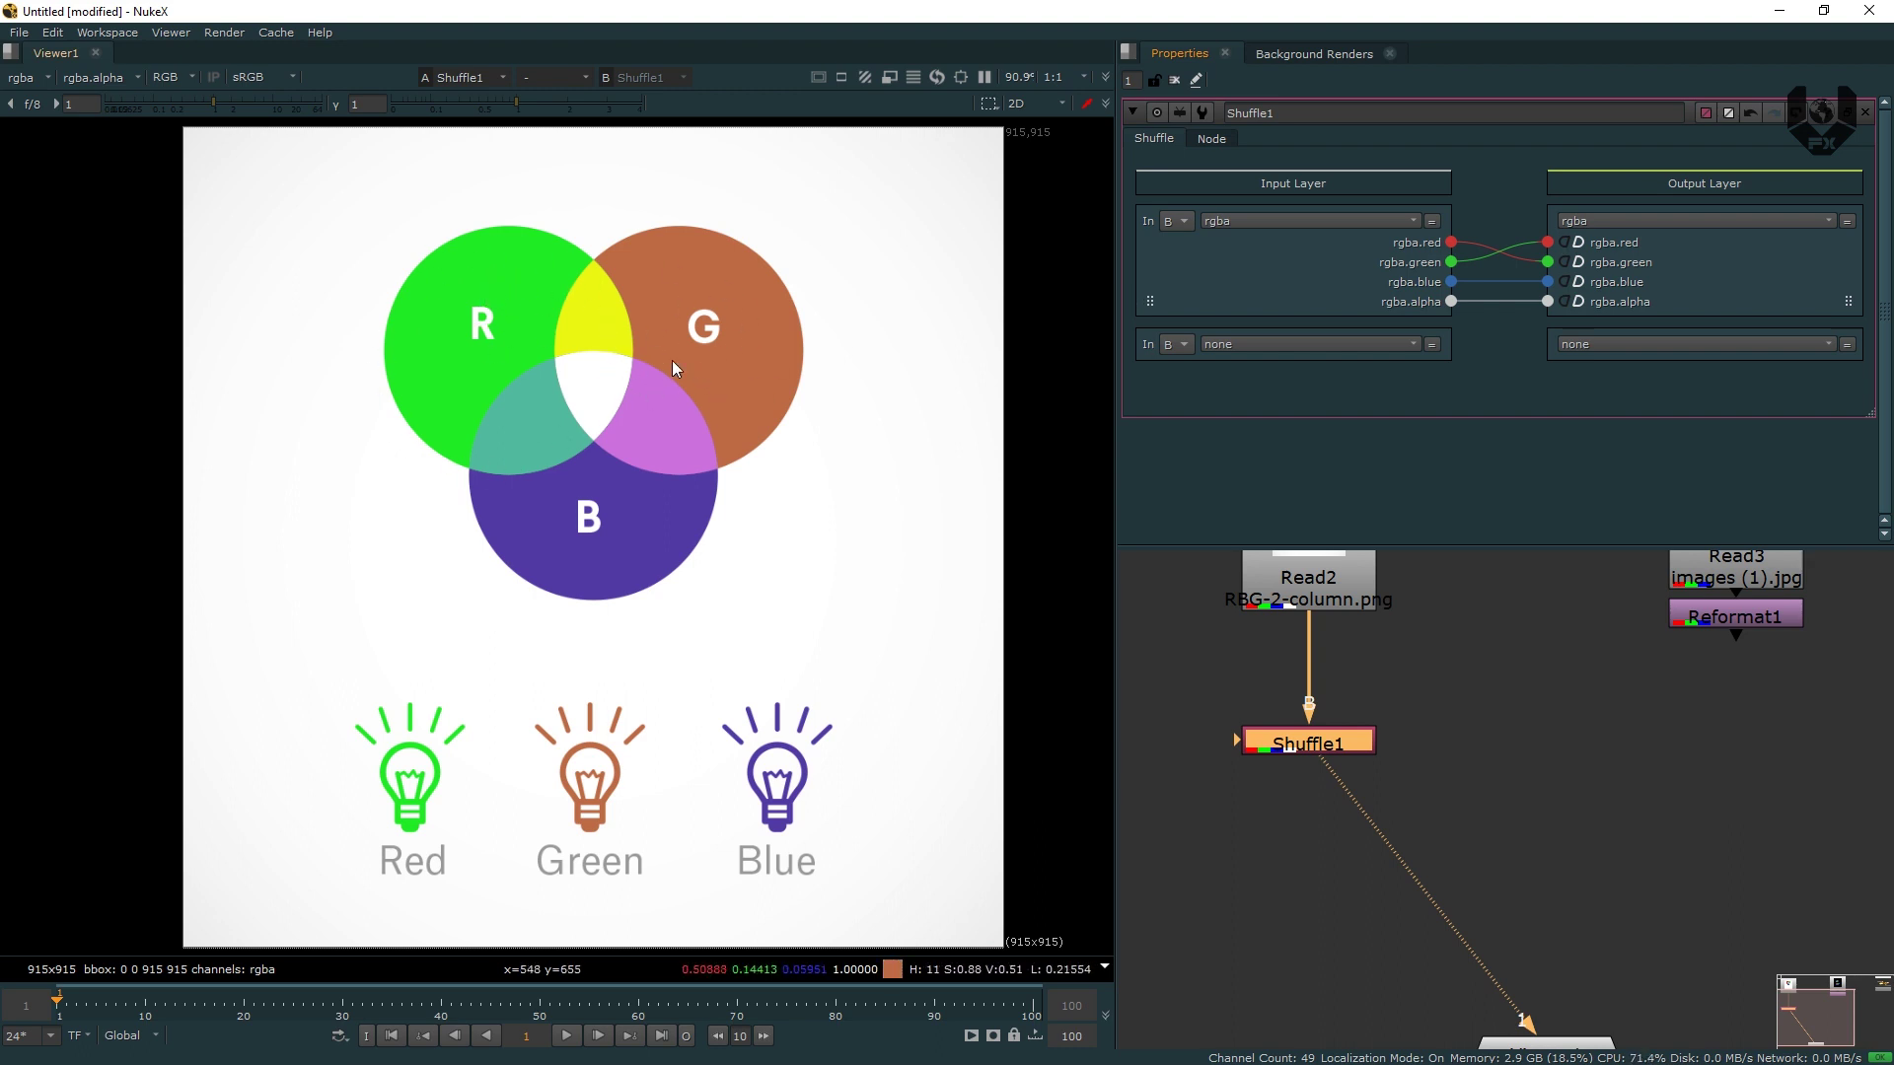
Connect Read2 to the Viewer's second input and compare the original image repeatedly with the shuffled result.
click(1347, 590)
drag(1348, 590, 1472, 590)
key(2)
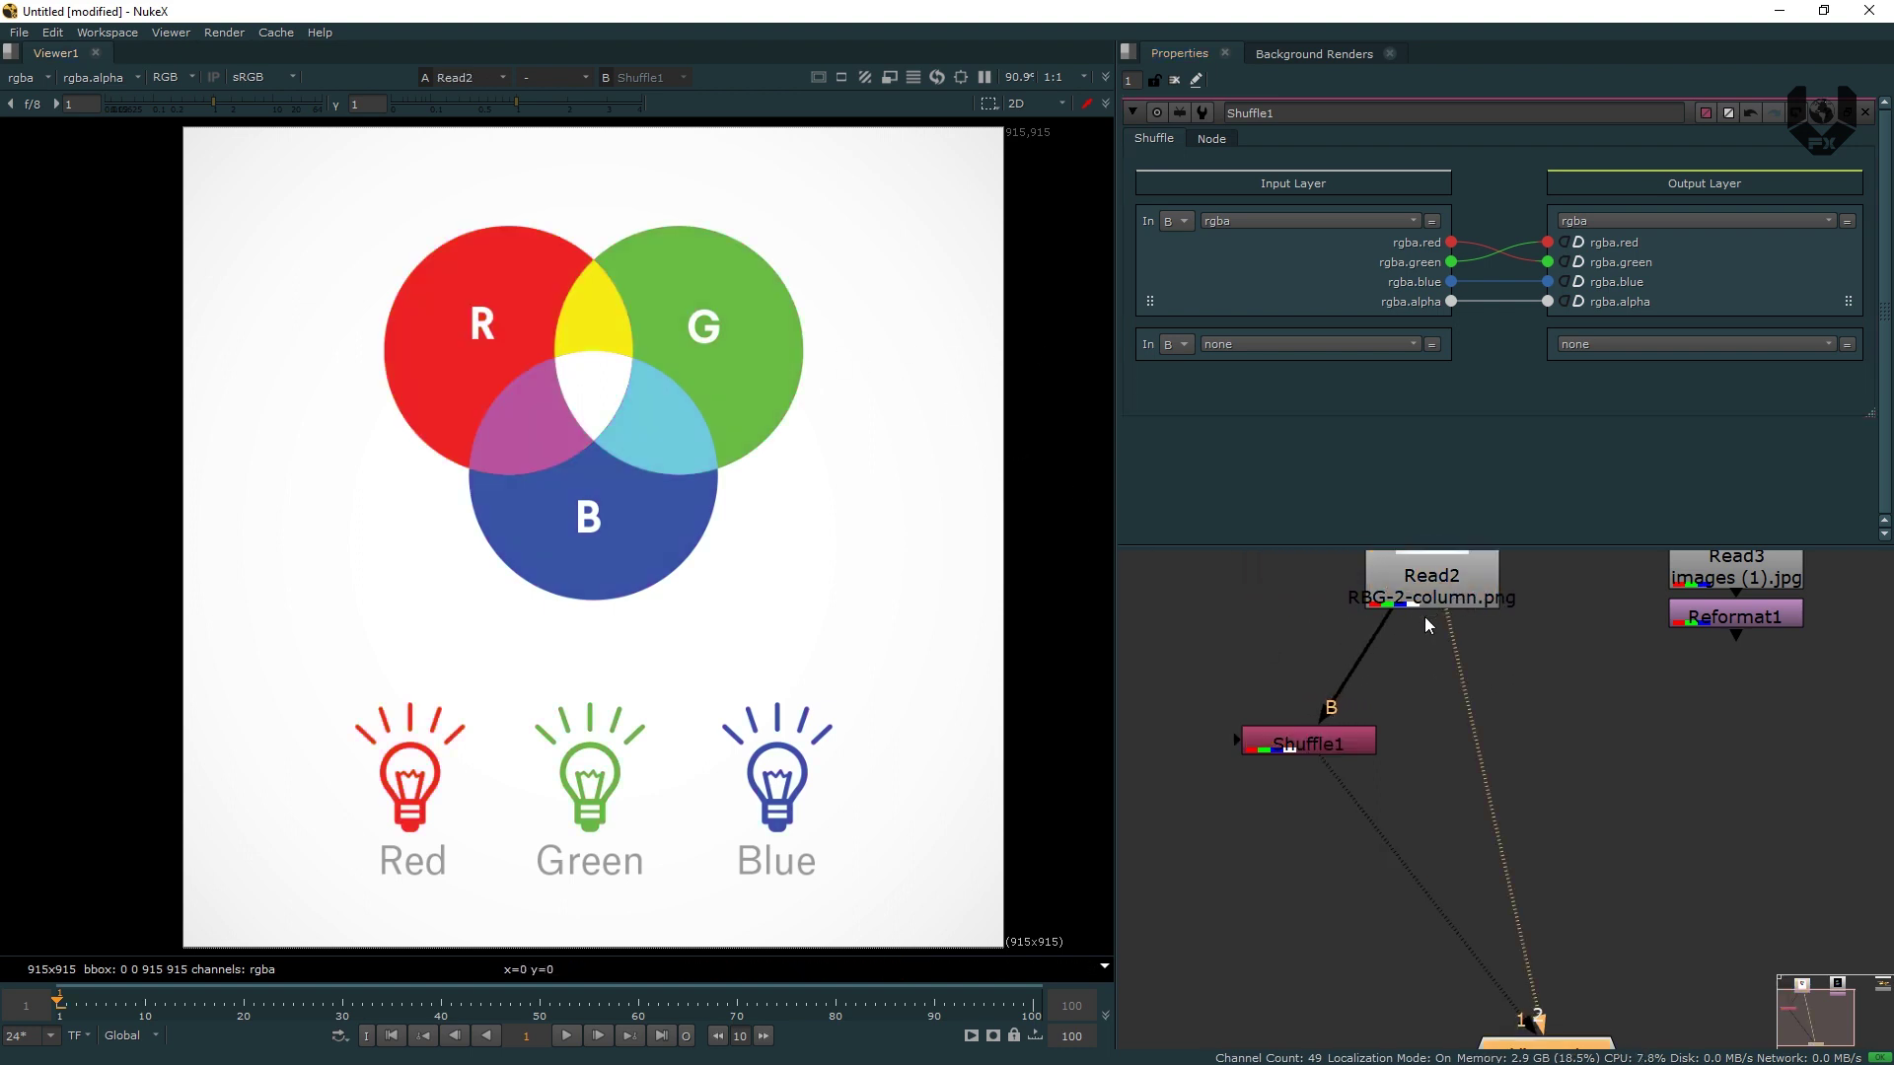
key(1)
key(2)
key(1)
key(2)
key(1)
key(2)
key(1)
key(2)
key(1)
key(2)
key(1)
key(2)
key(1)
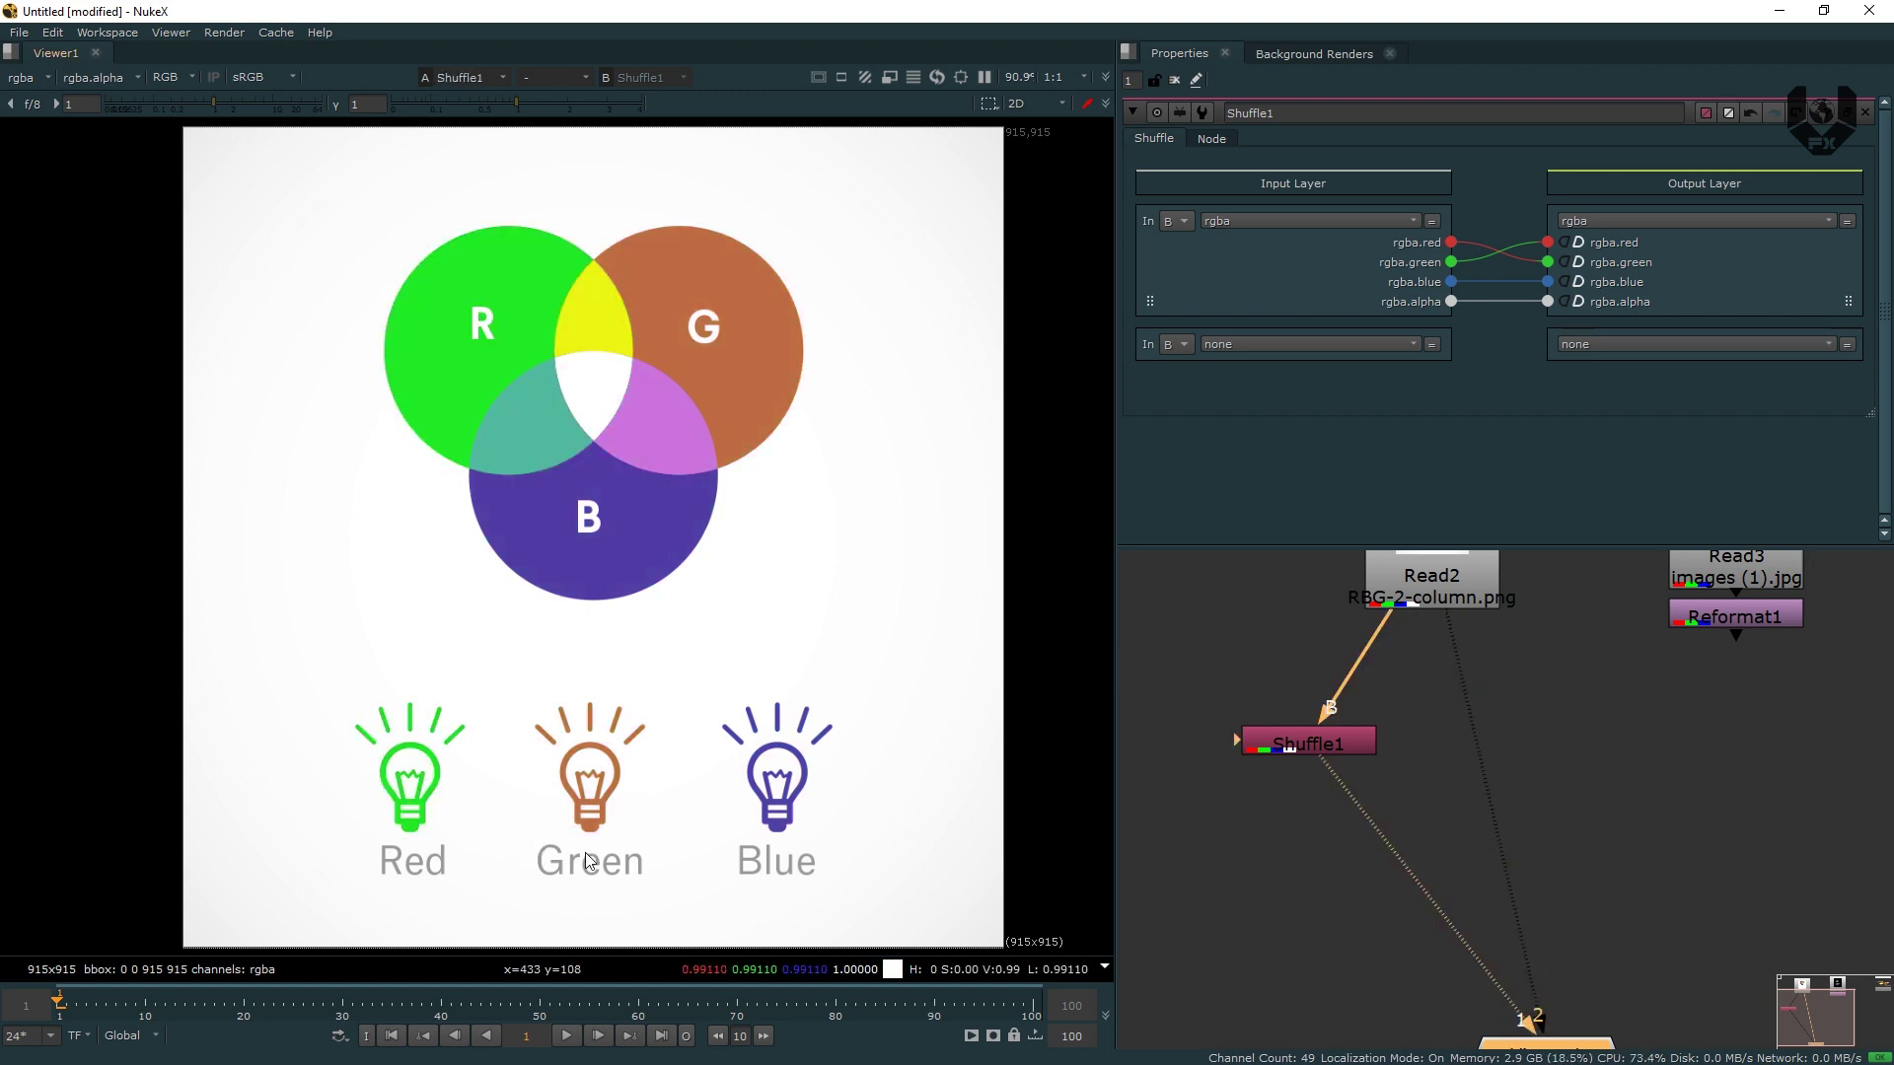
drag(1428, 579, 1304, 577)
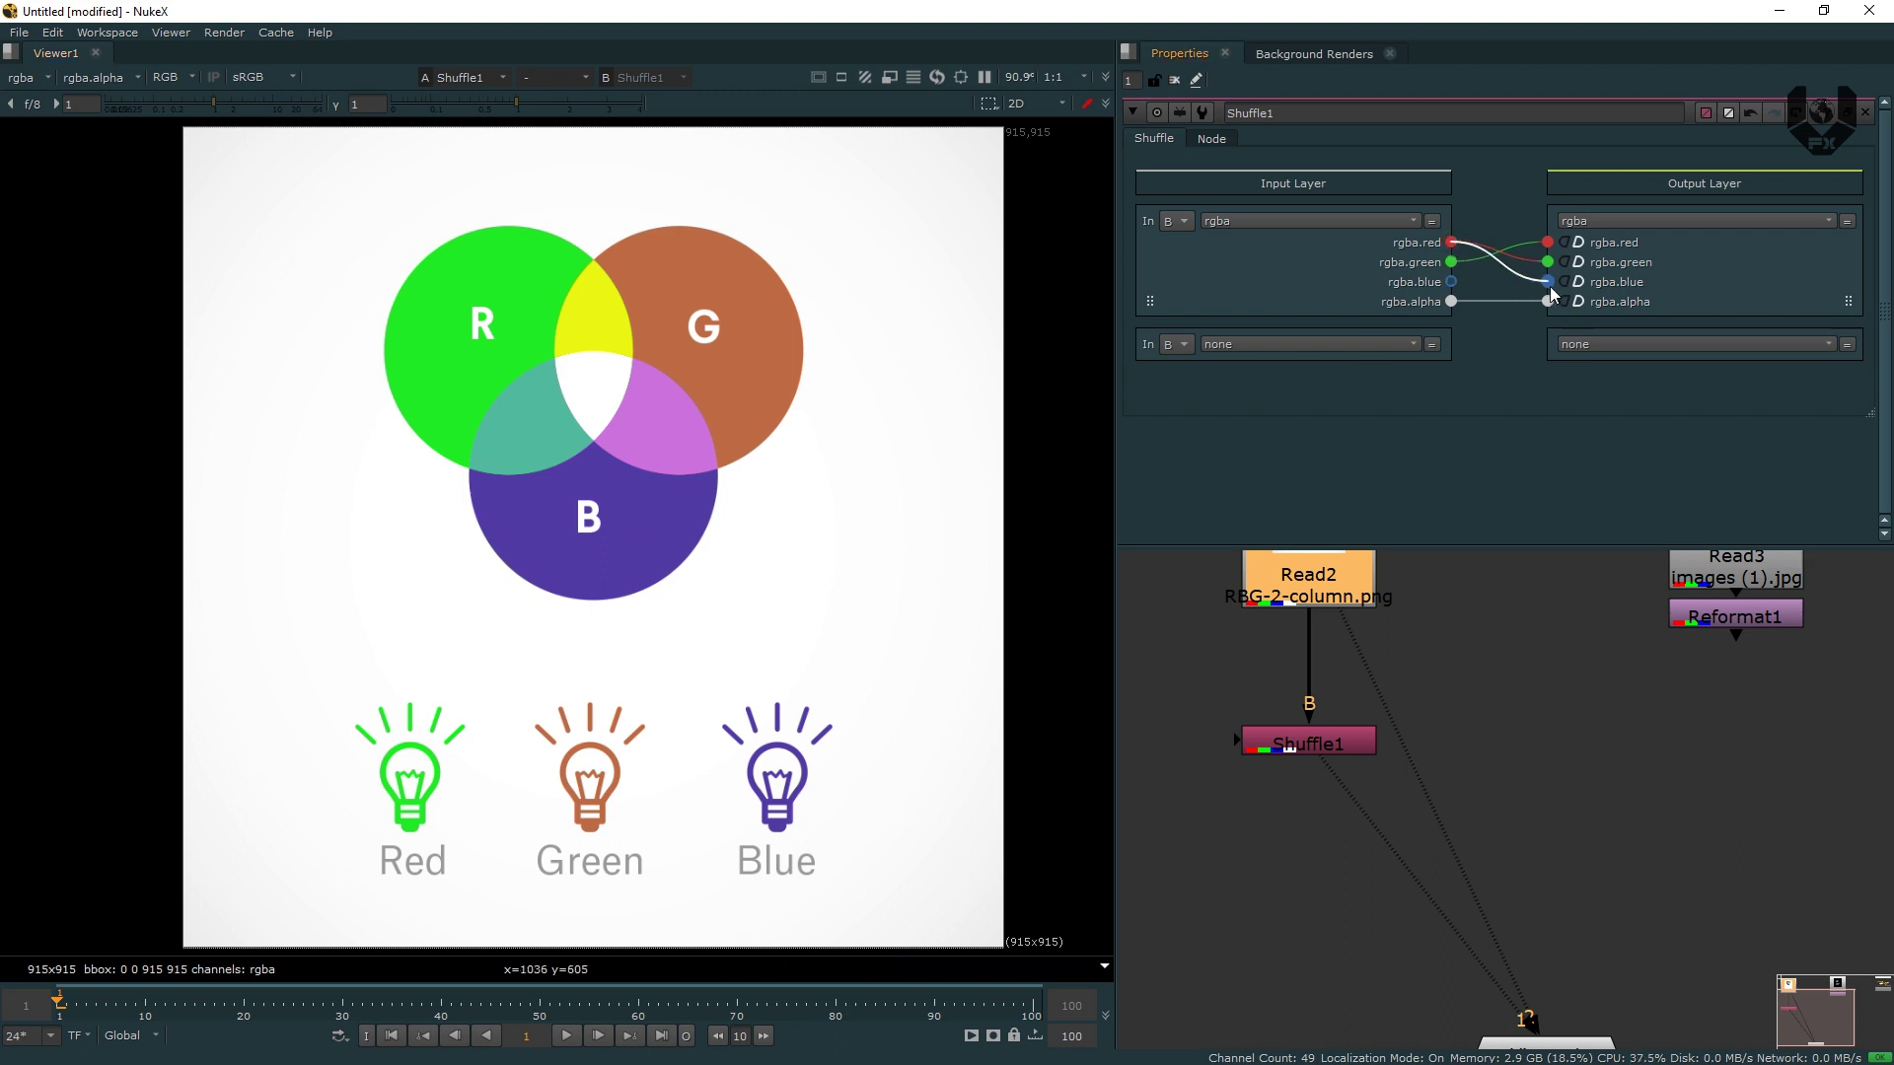
Route the Shuffle's rgba.red input to the rgba.blue output as well, and view the red and green channels separately.
drag(1554, 291, 1547, 282)
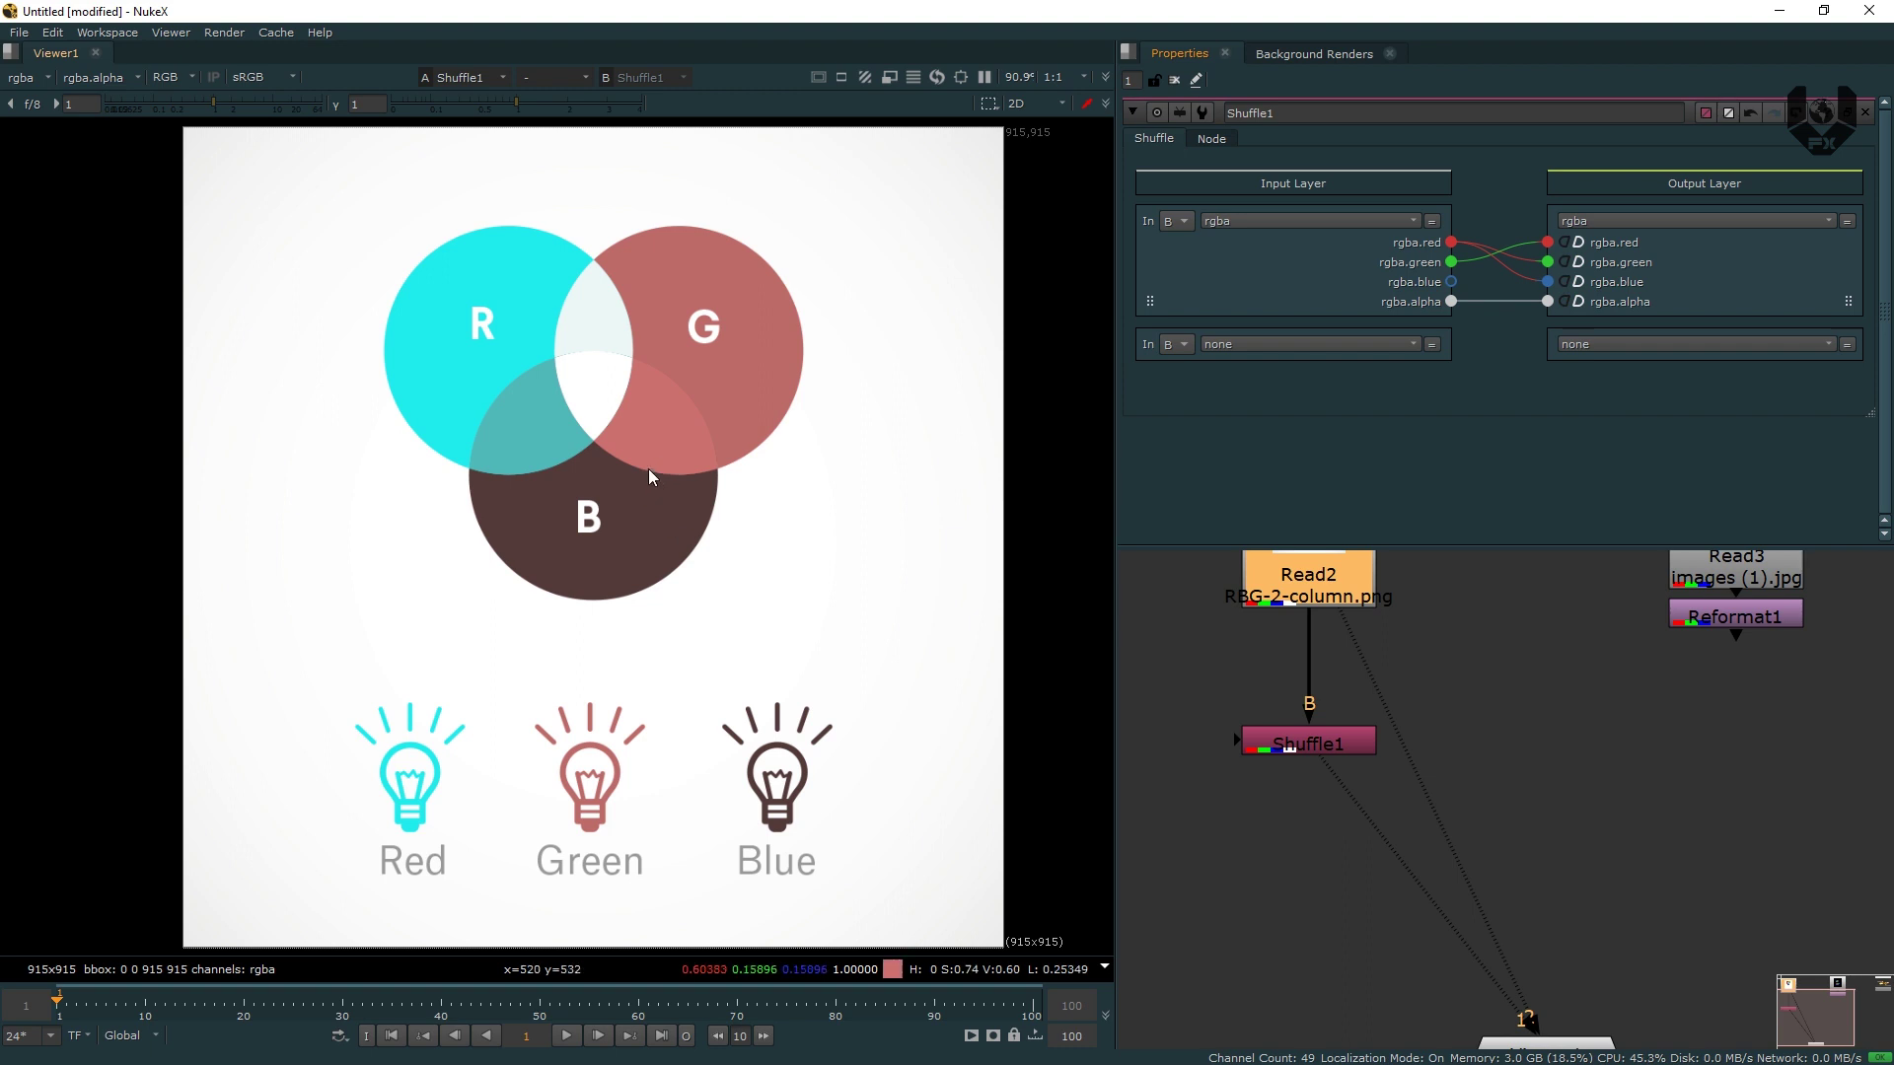
middle_drag(629, 495, 636, 480)
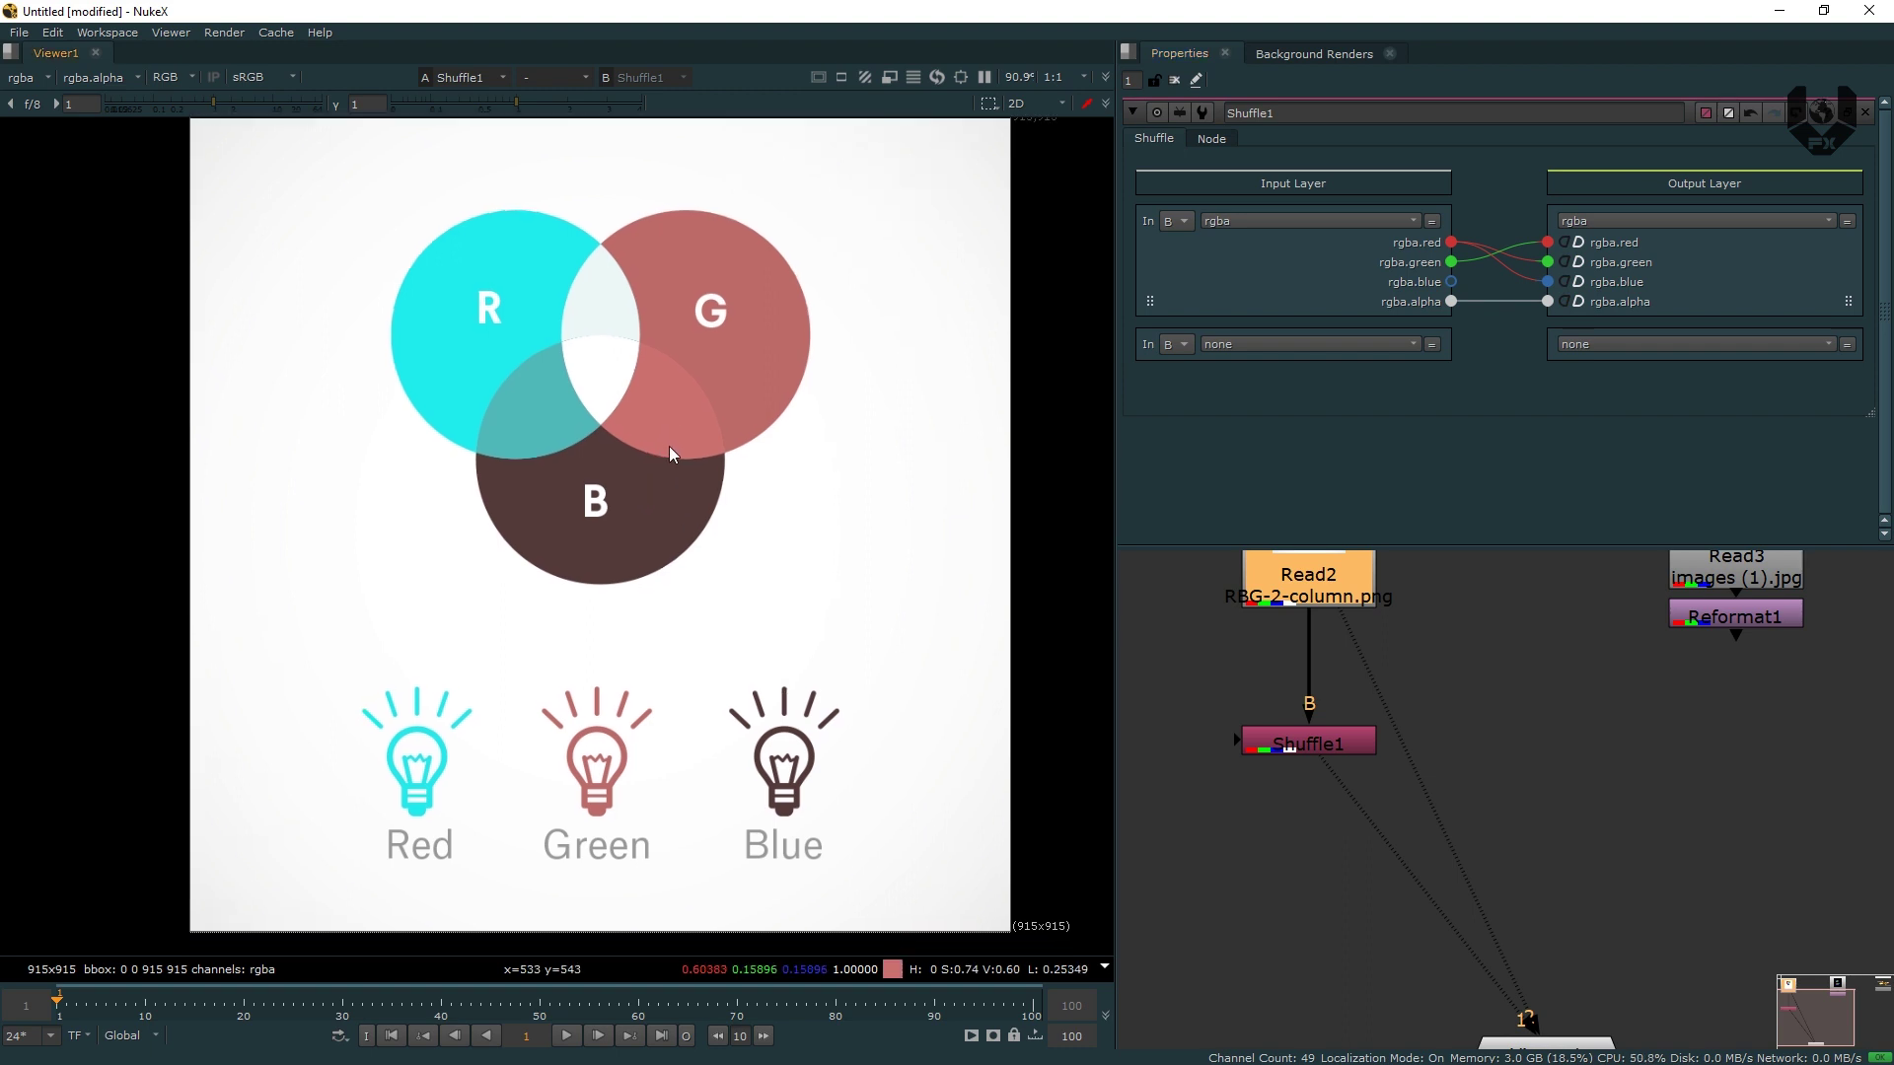
key(r)
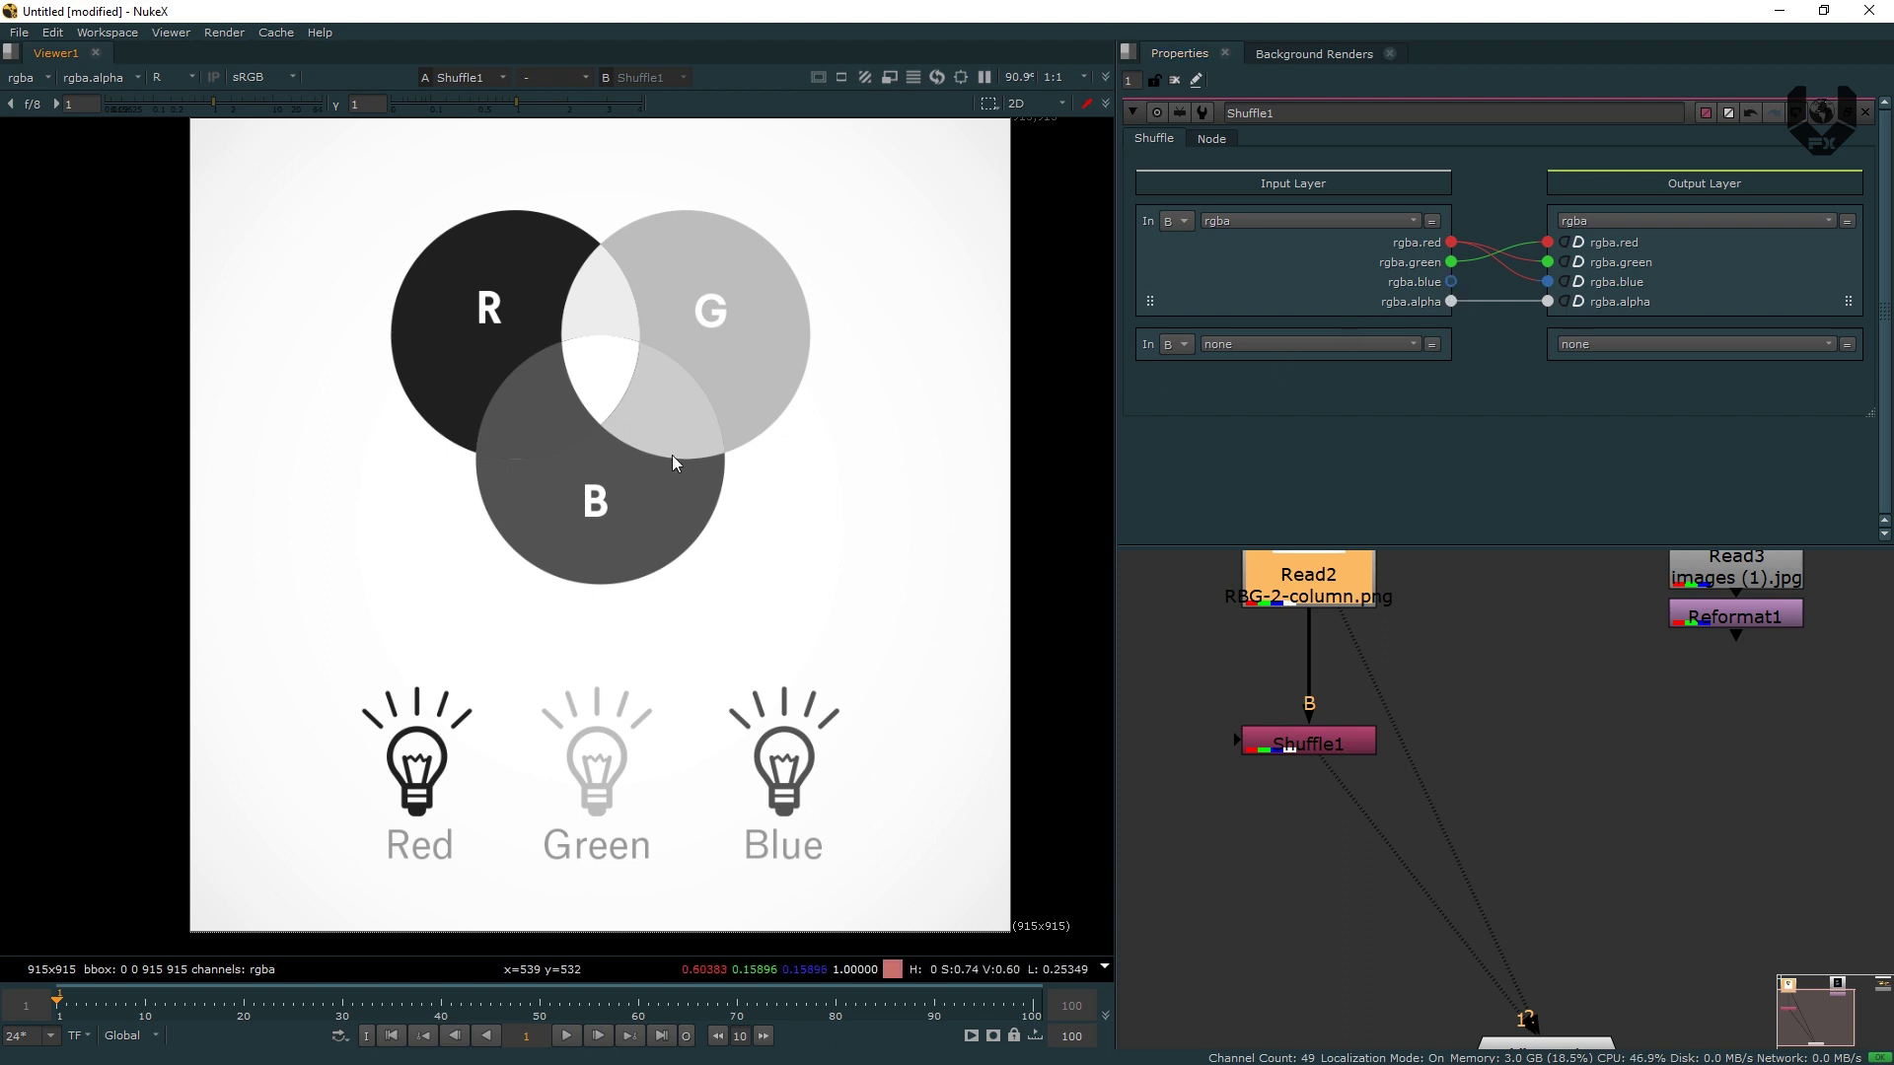
key(g)
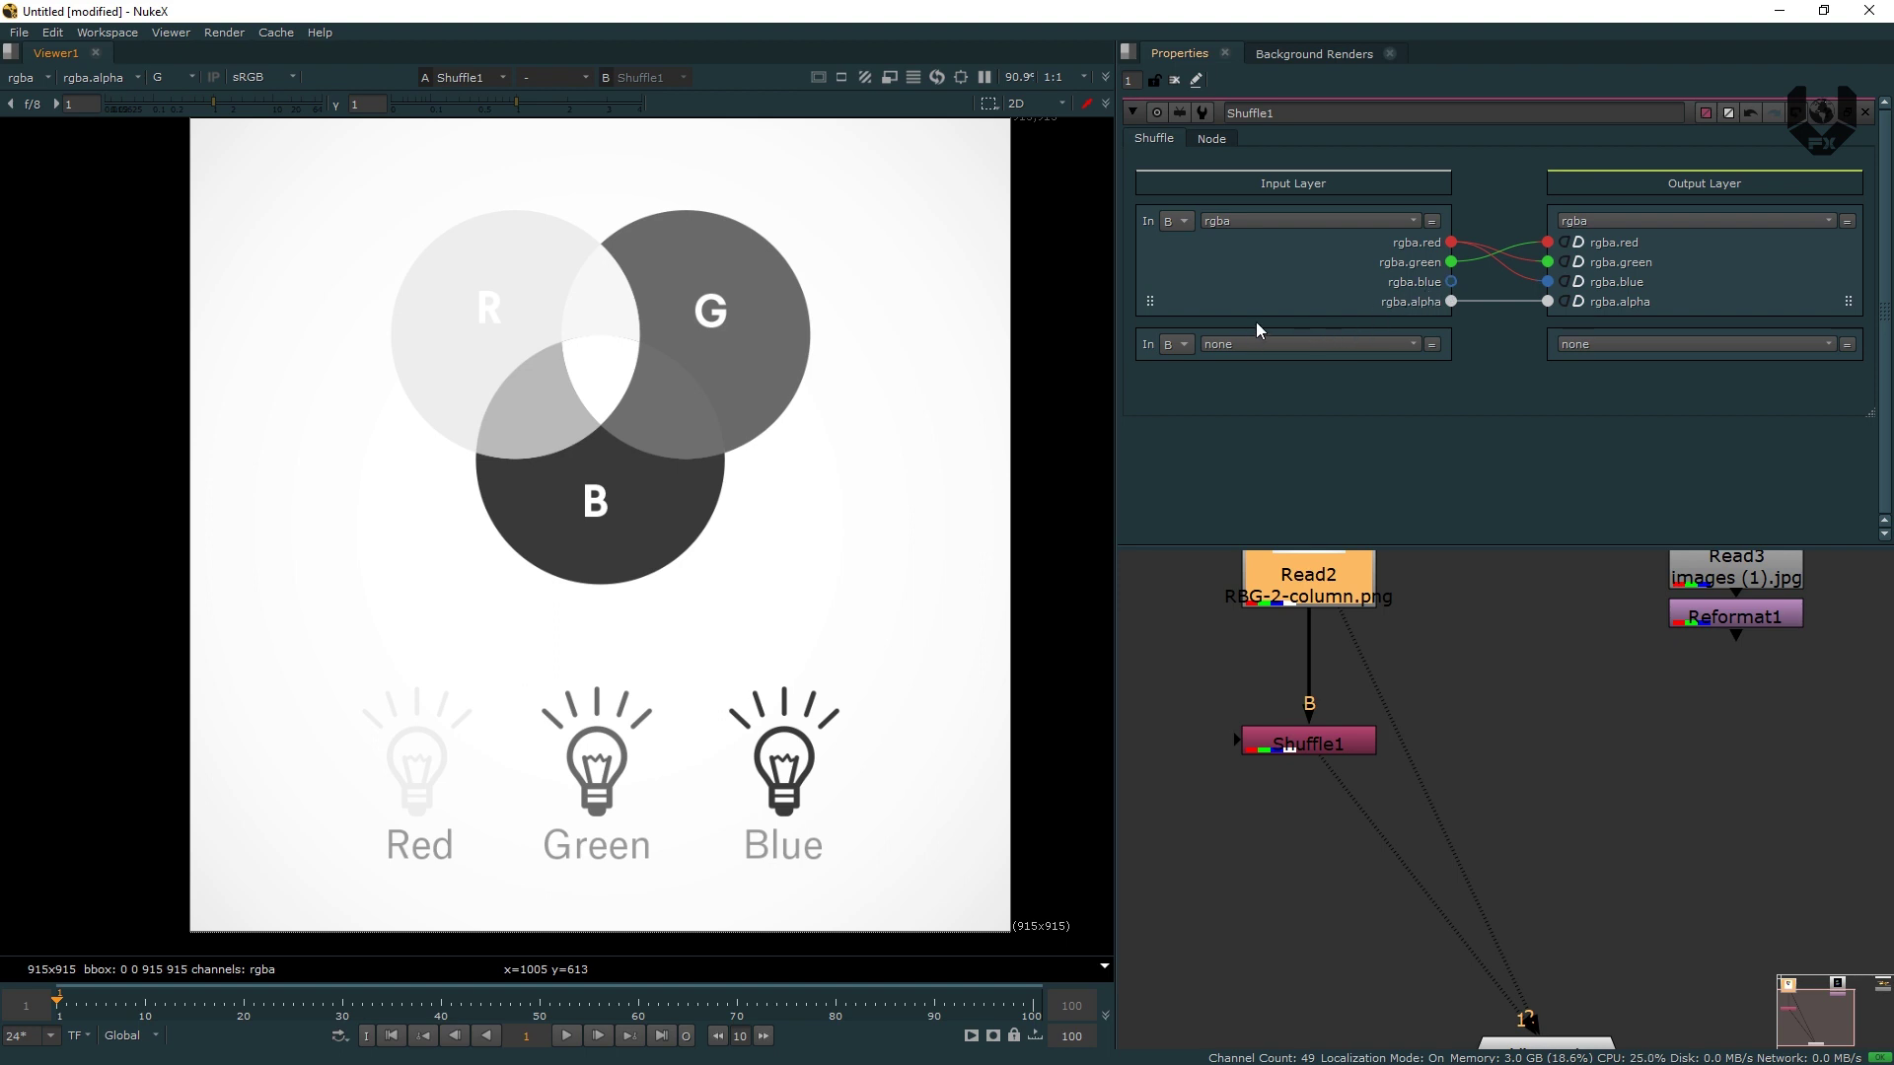
Restore the Shuffle's straight channel connections and view the red, green and blue channels one at a time.
drag(1243, 299, 1420, 287)
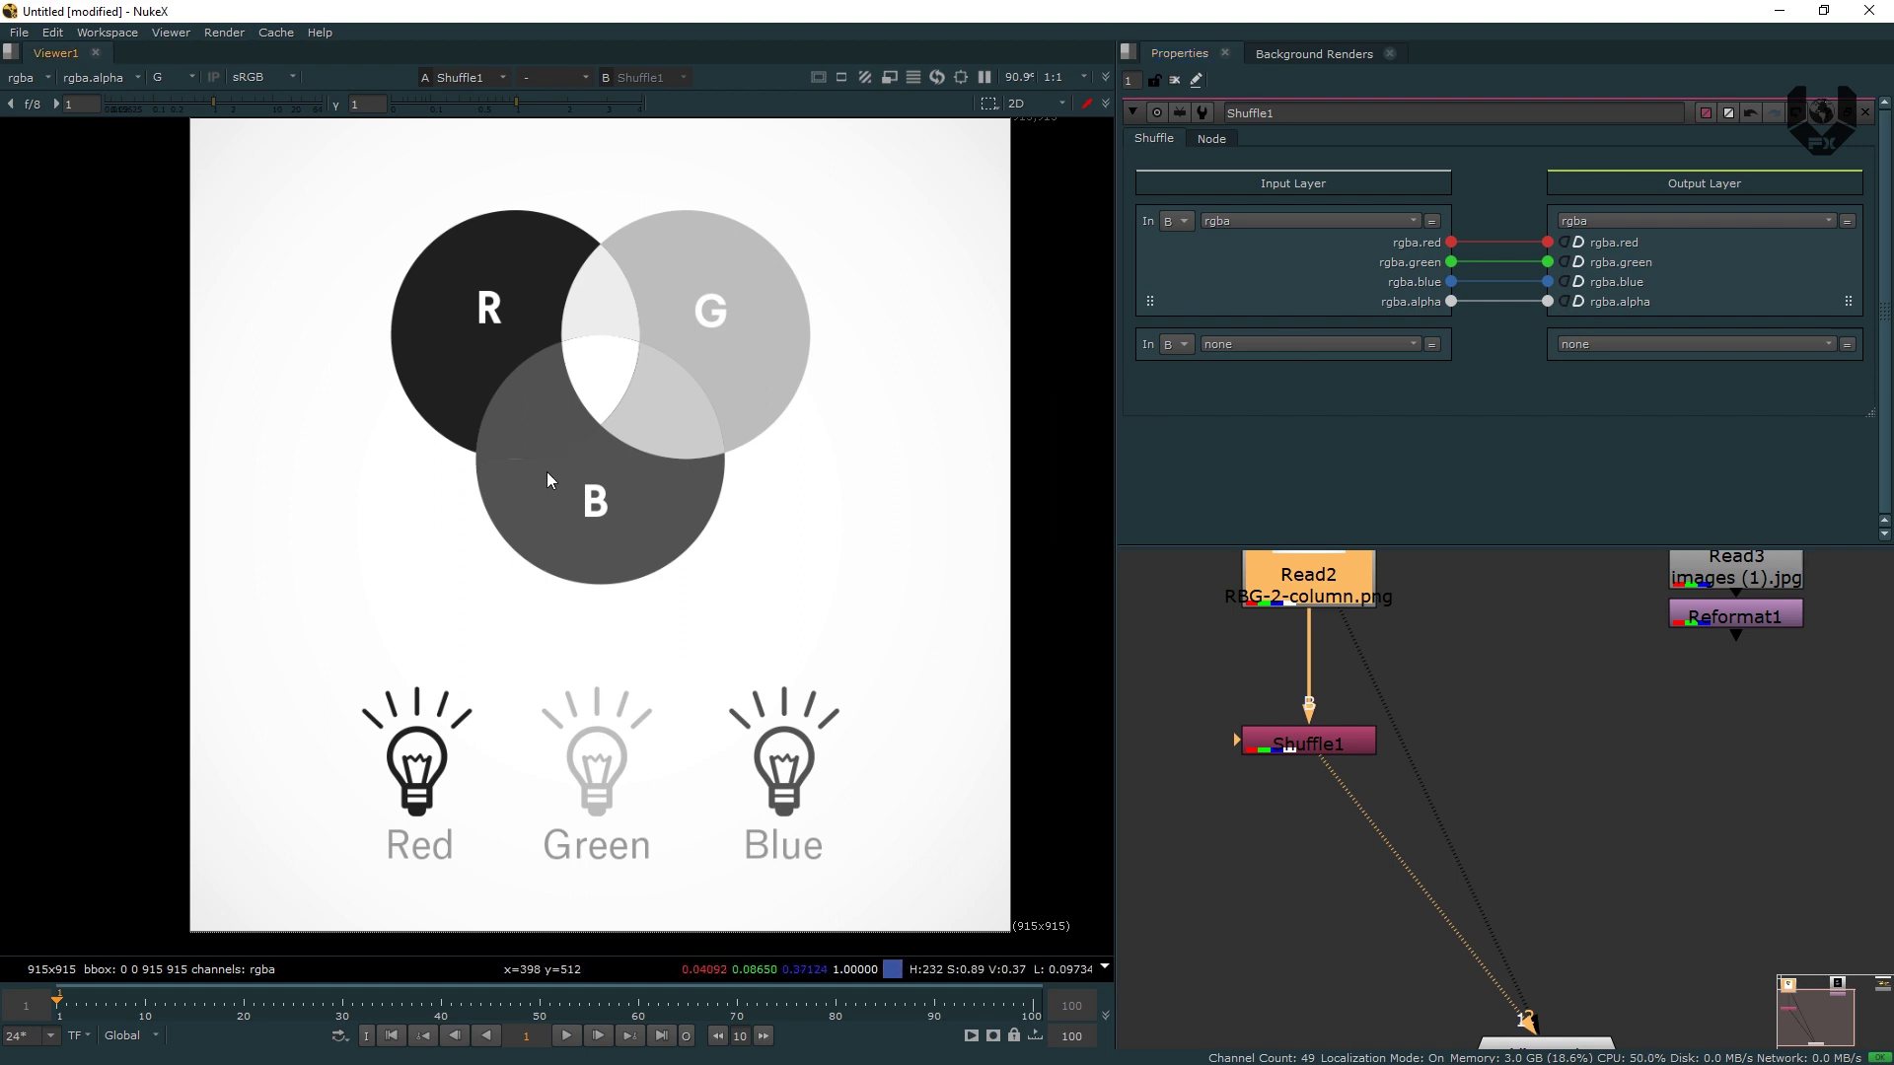
key(r)
key(g)
key(b)
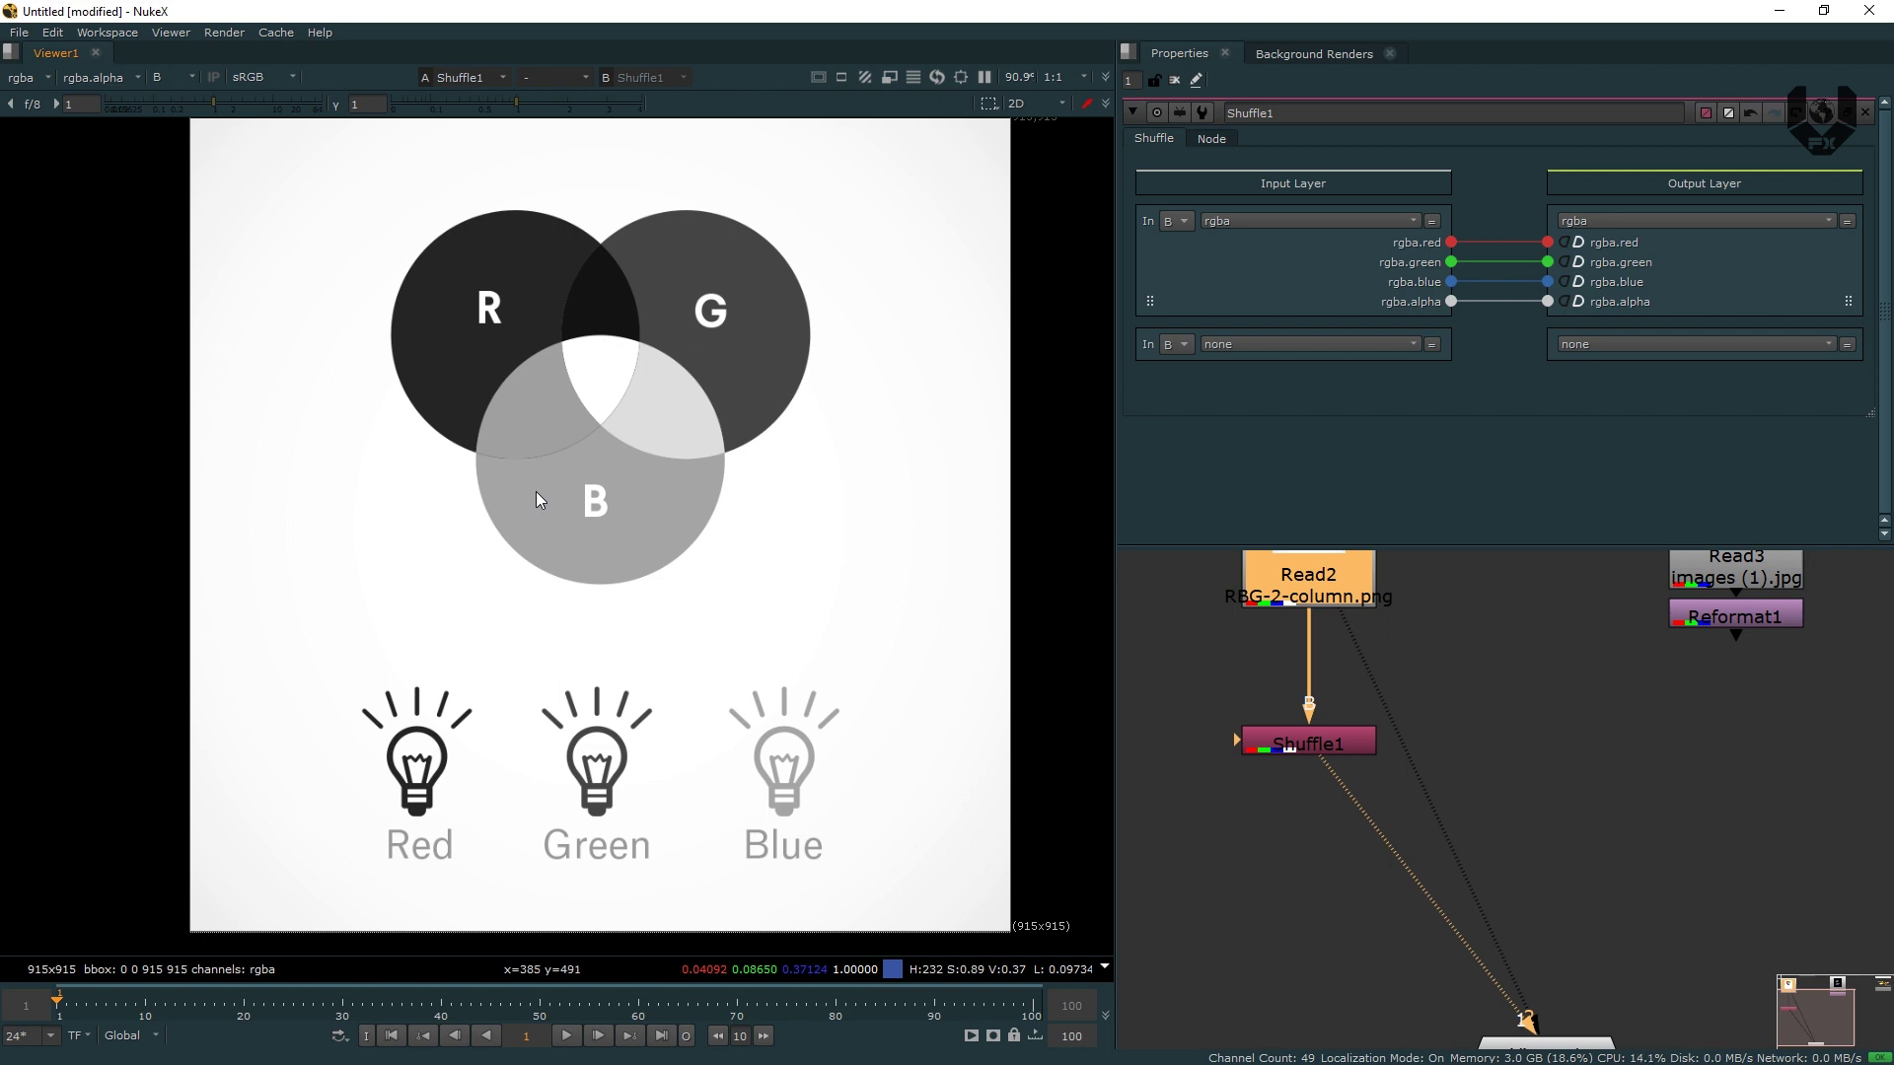
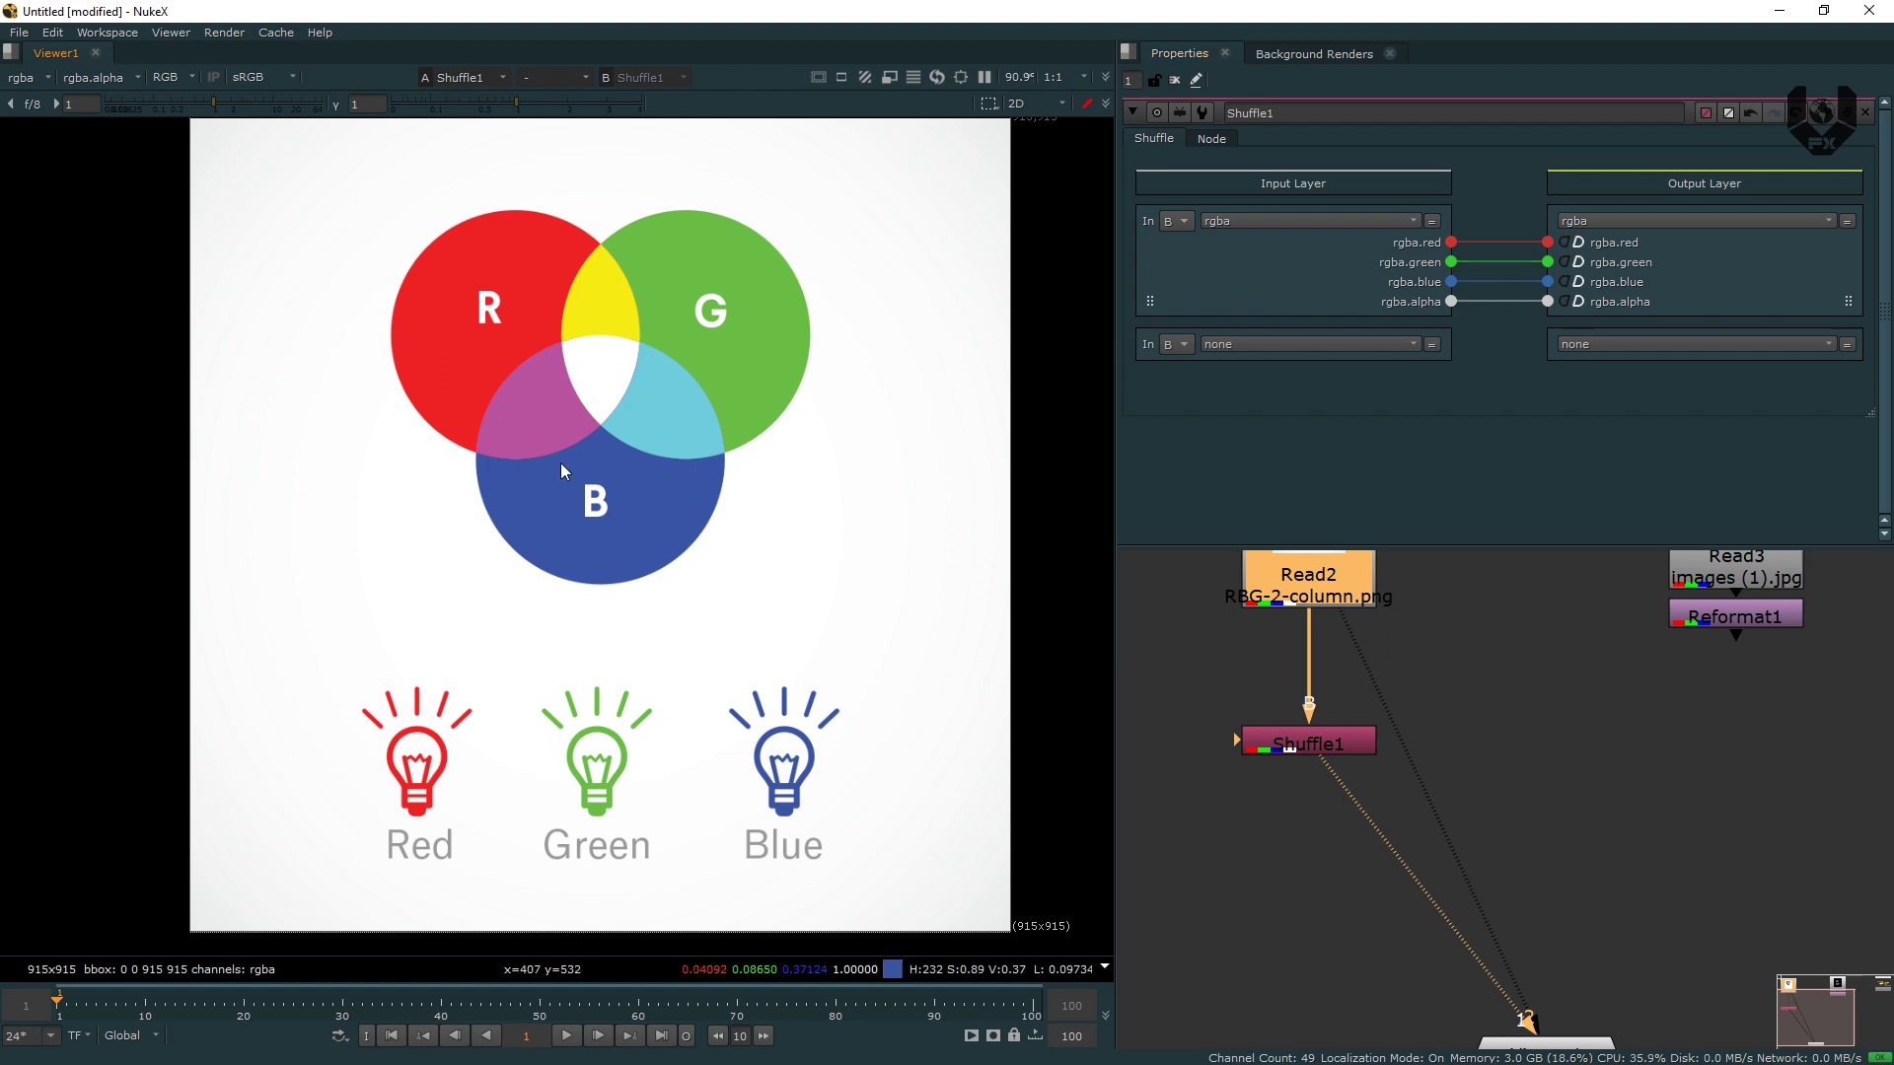
Disconnect rgba.red in the Shuffle node and set the red output to white.
middle_drag(566, 427, 570, 430)
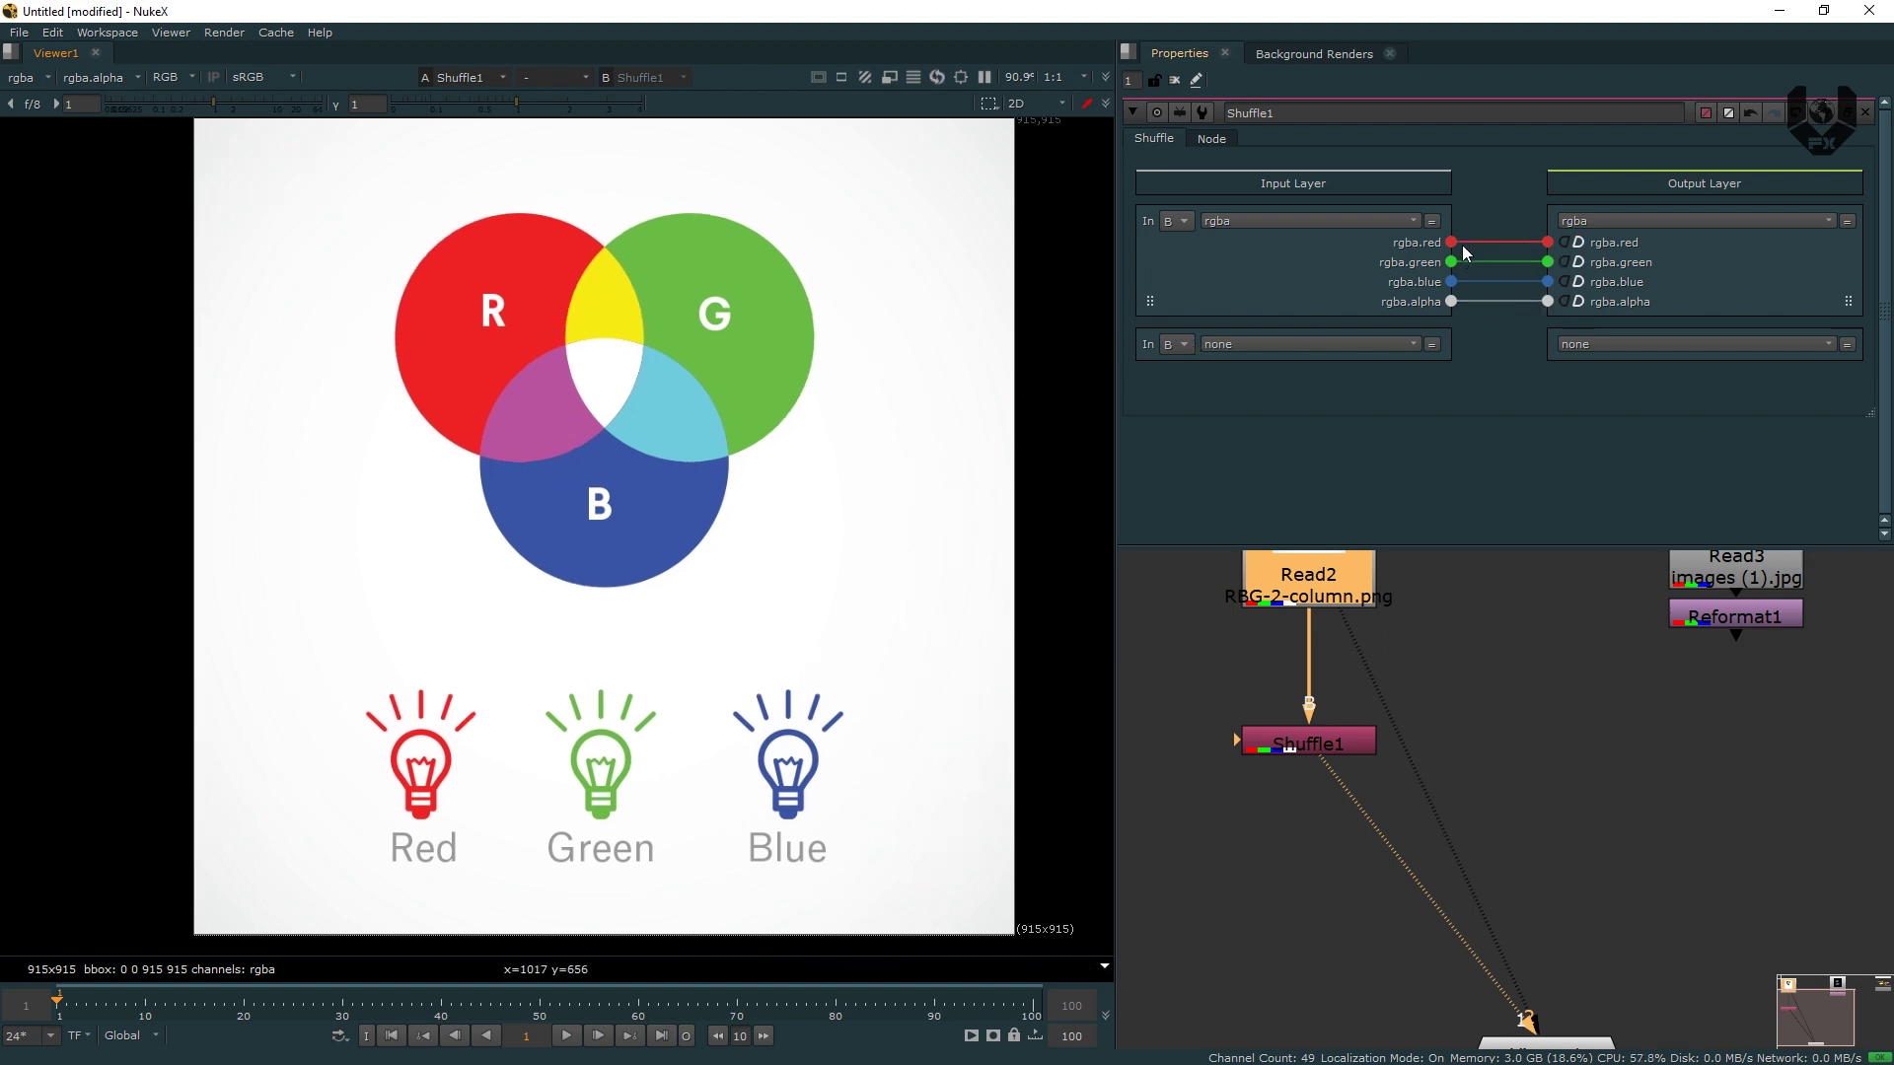
drag(1453, 242, 1547, 241)
drag(1572, 245, 1416, 351)
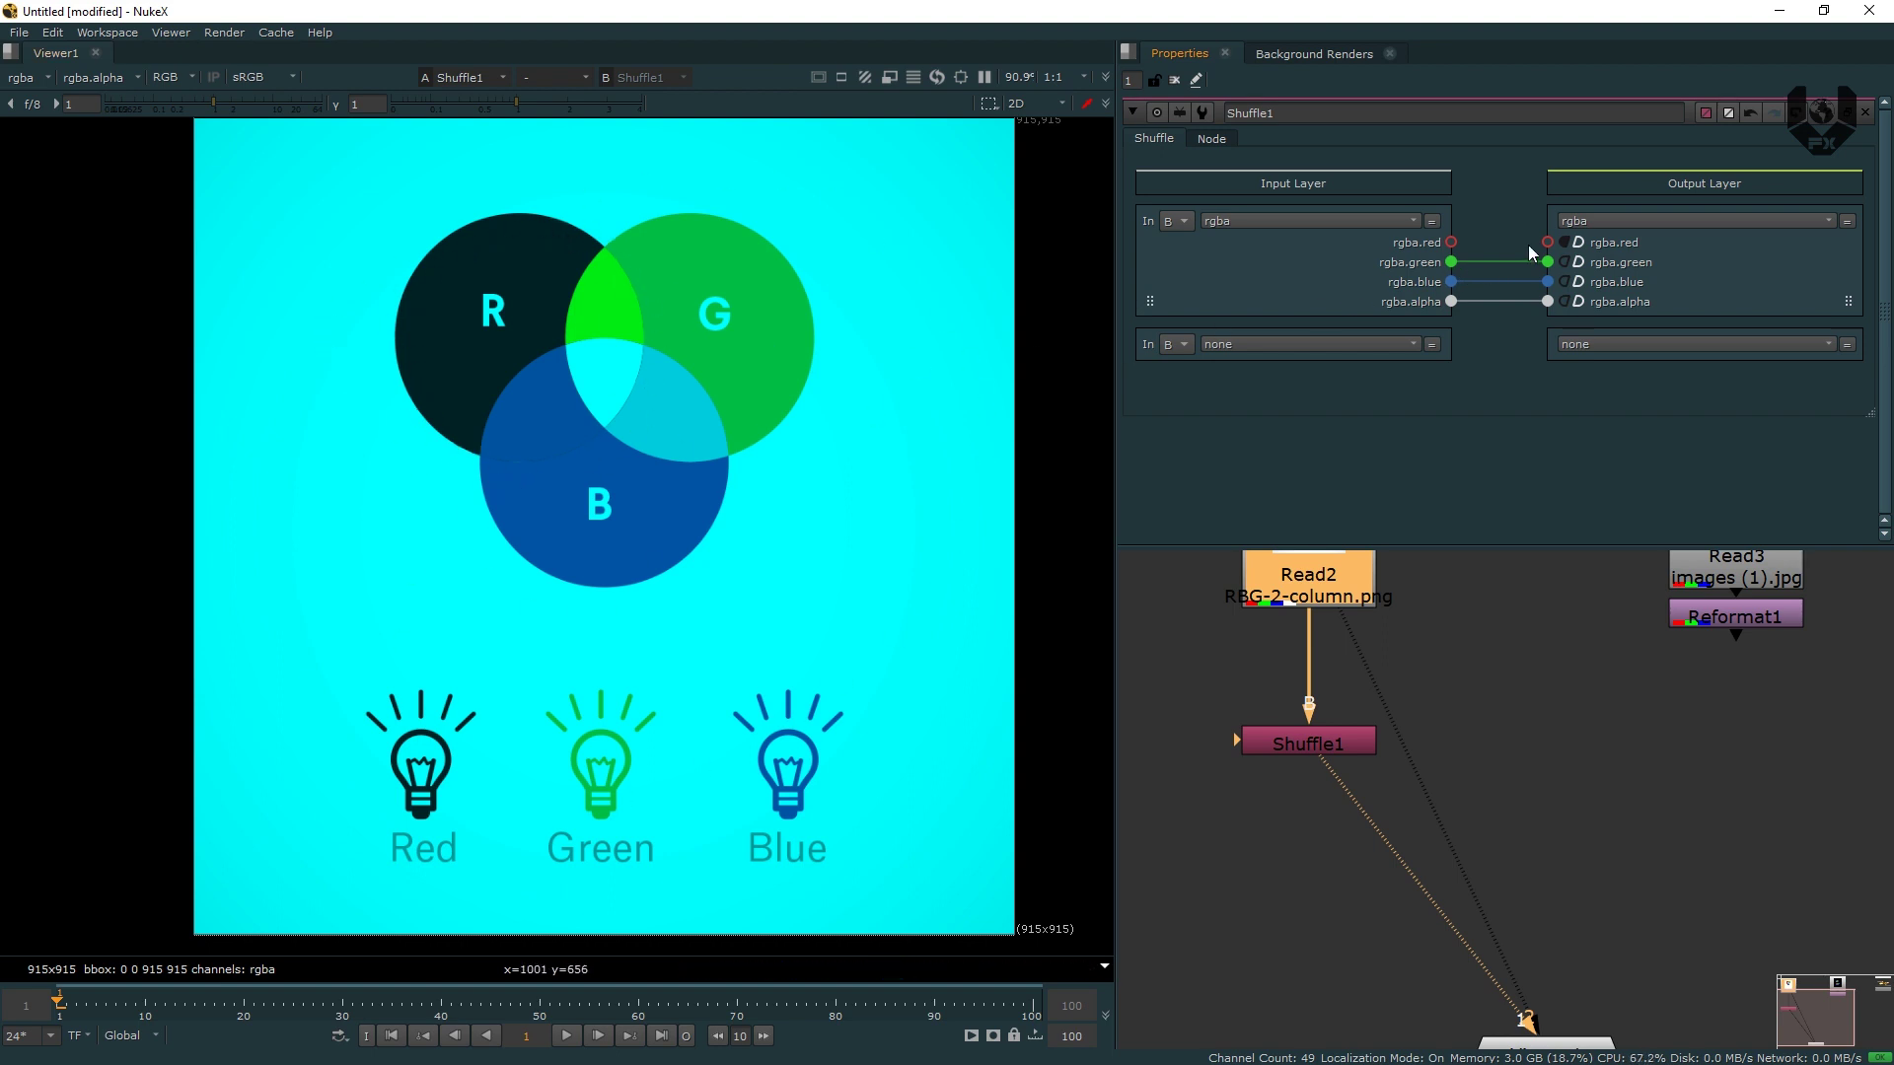
click(1579, 243)
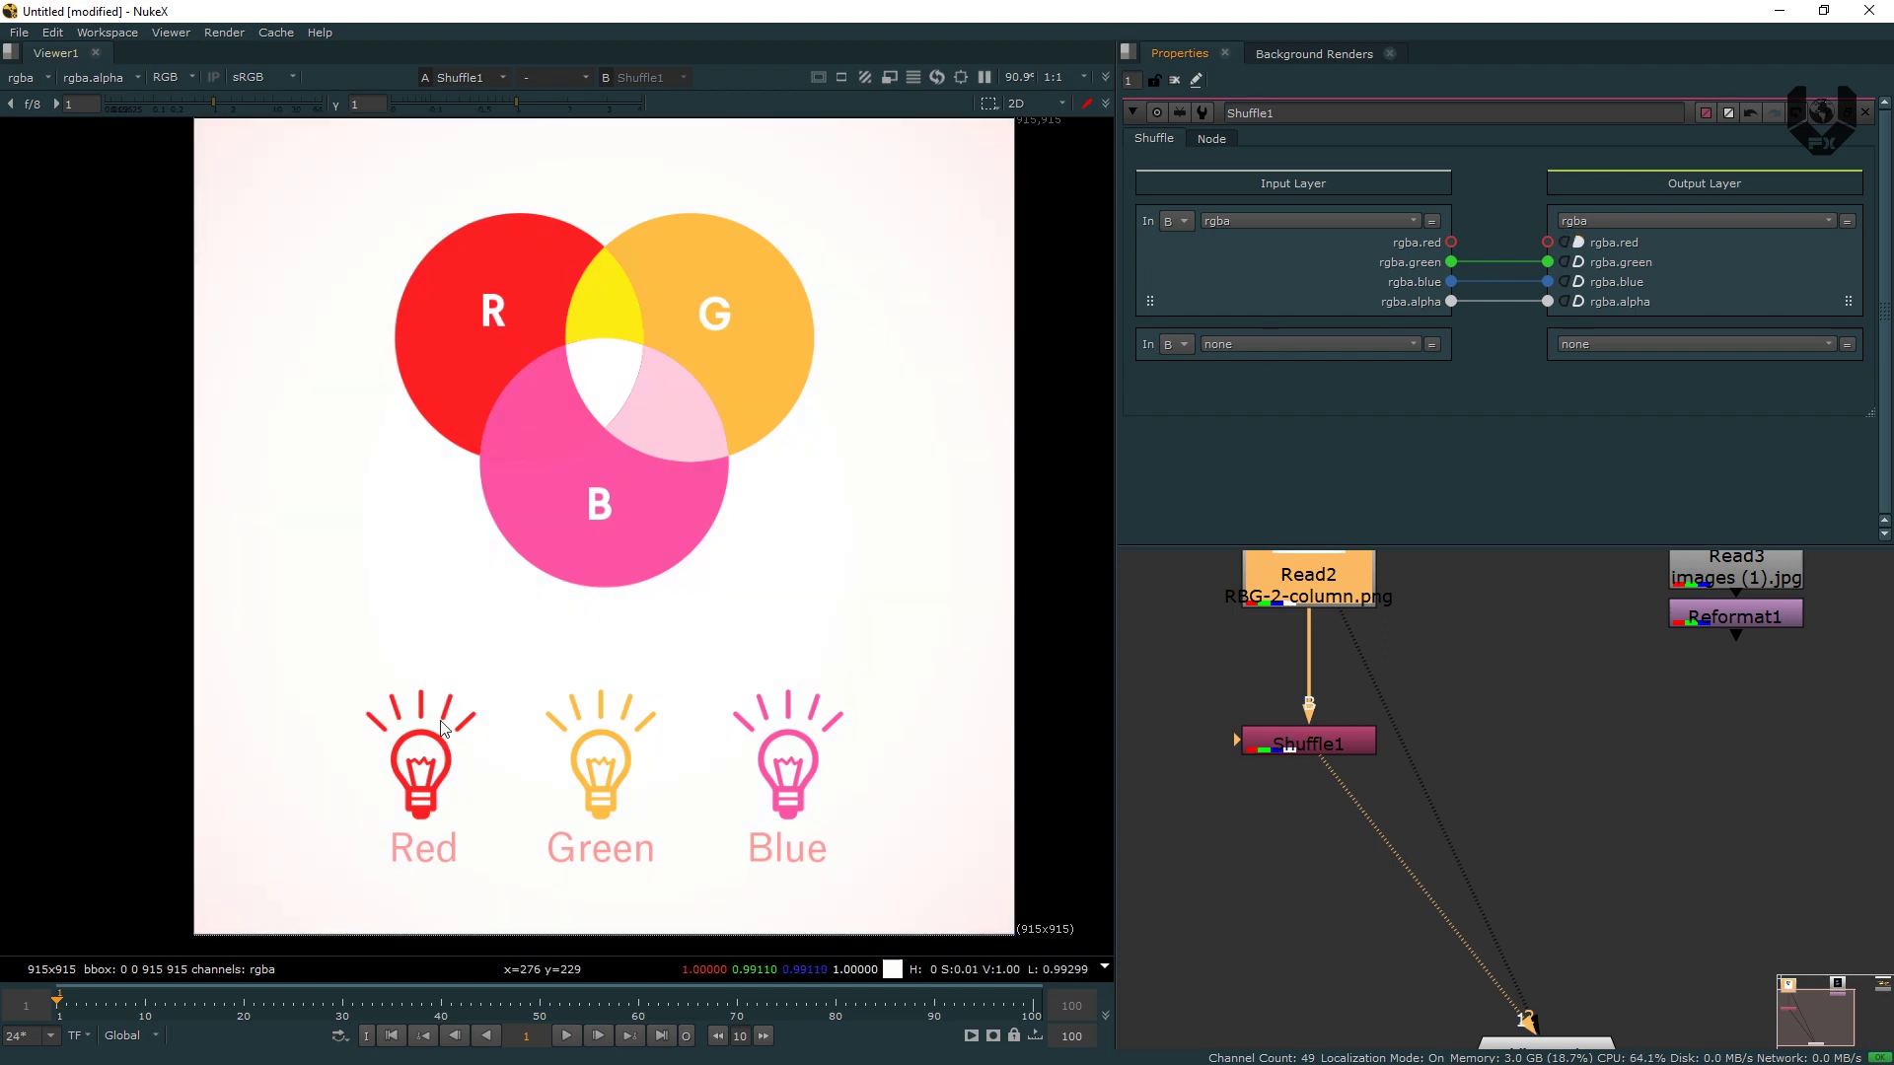
Disconnect the green, blue and alpha channels in the Shuffle node and set their outputs to white.
drag(1534, 263, 1095, 399)
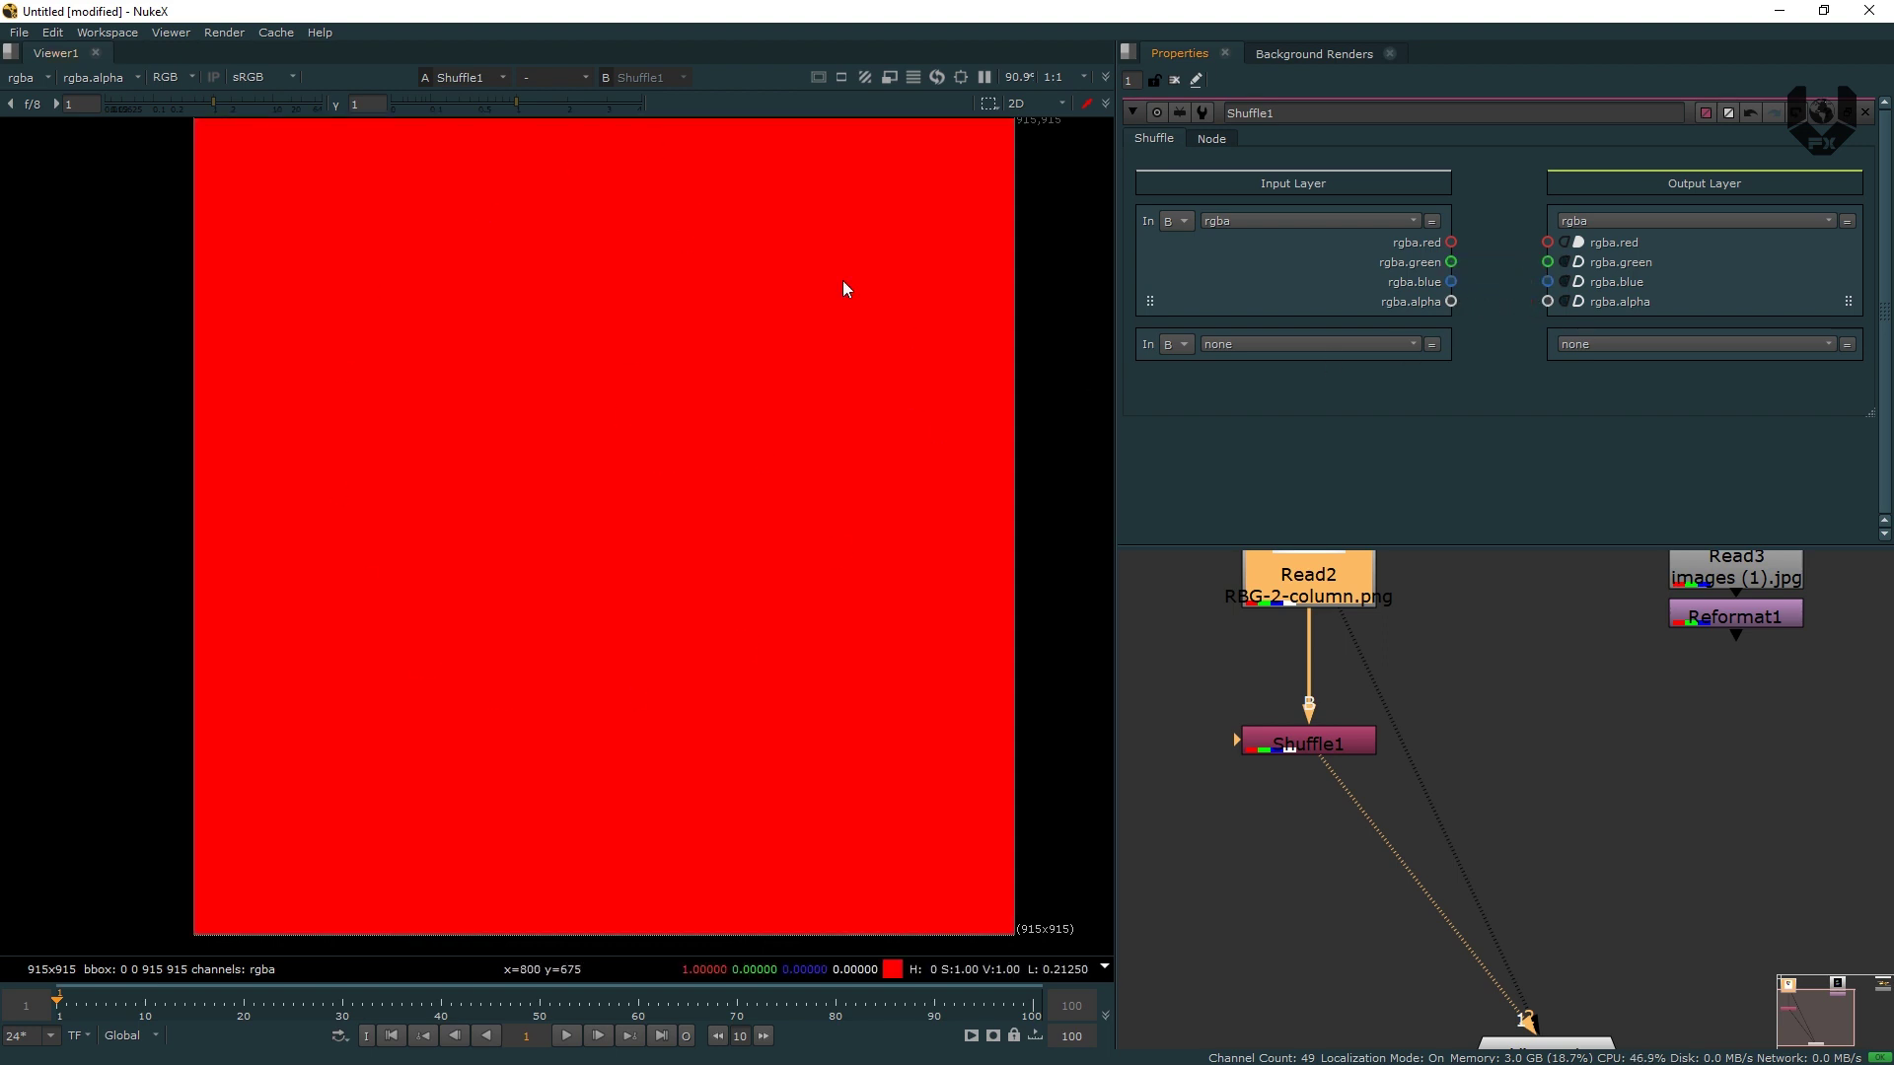
click(1579, 263)
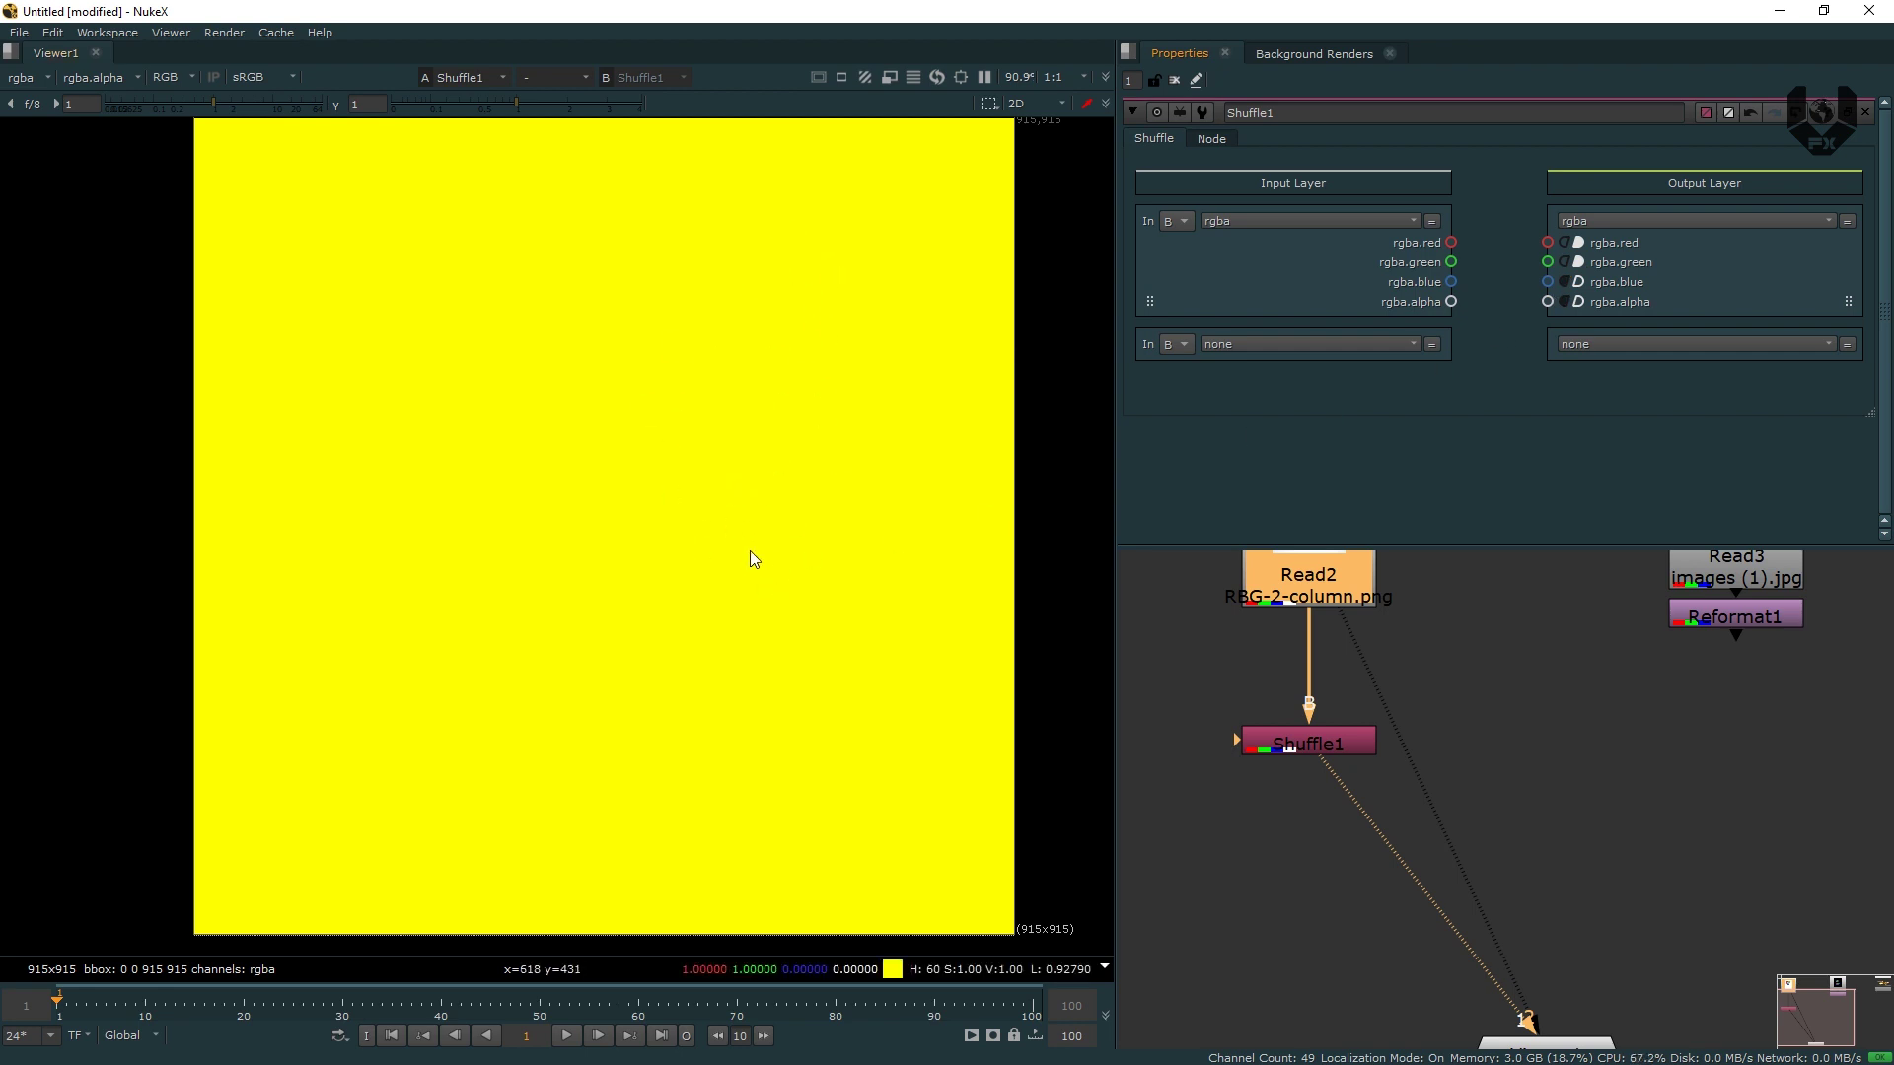
middle_drag(756, 448, 759, 454)
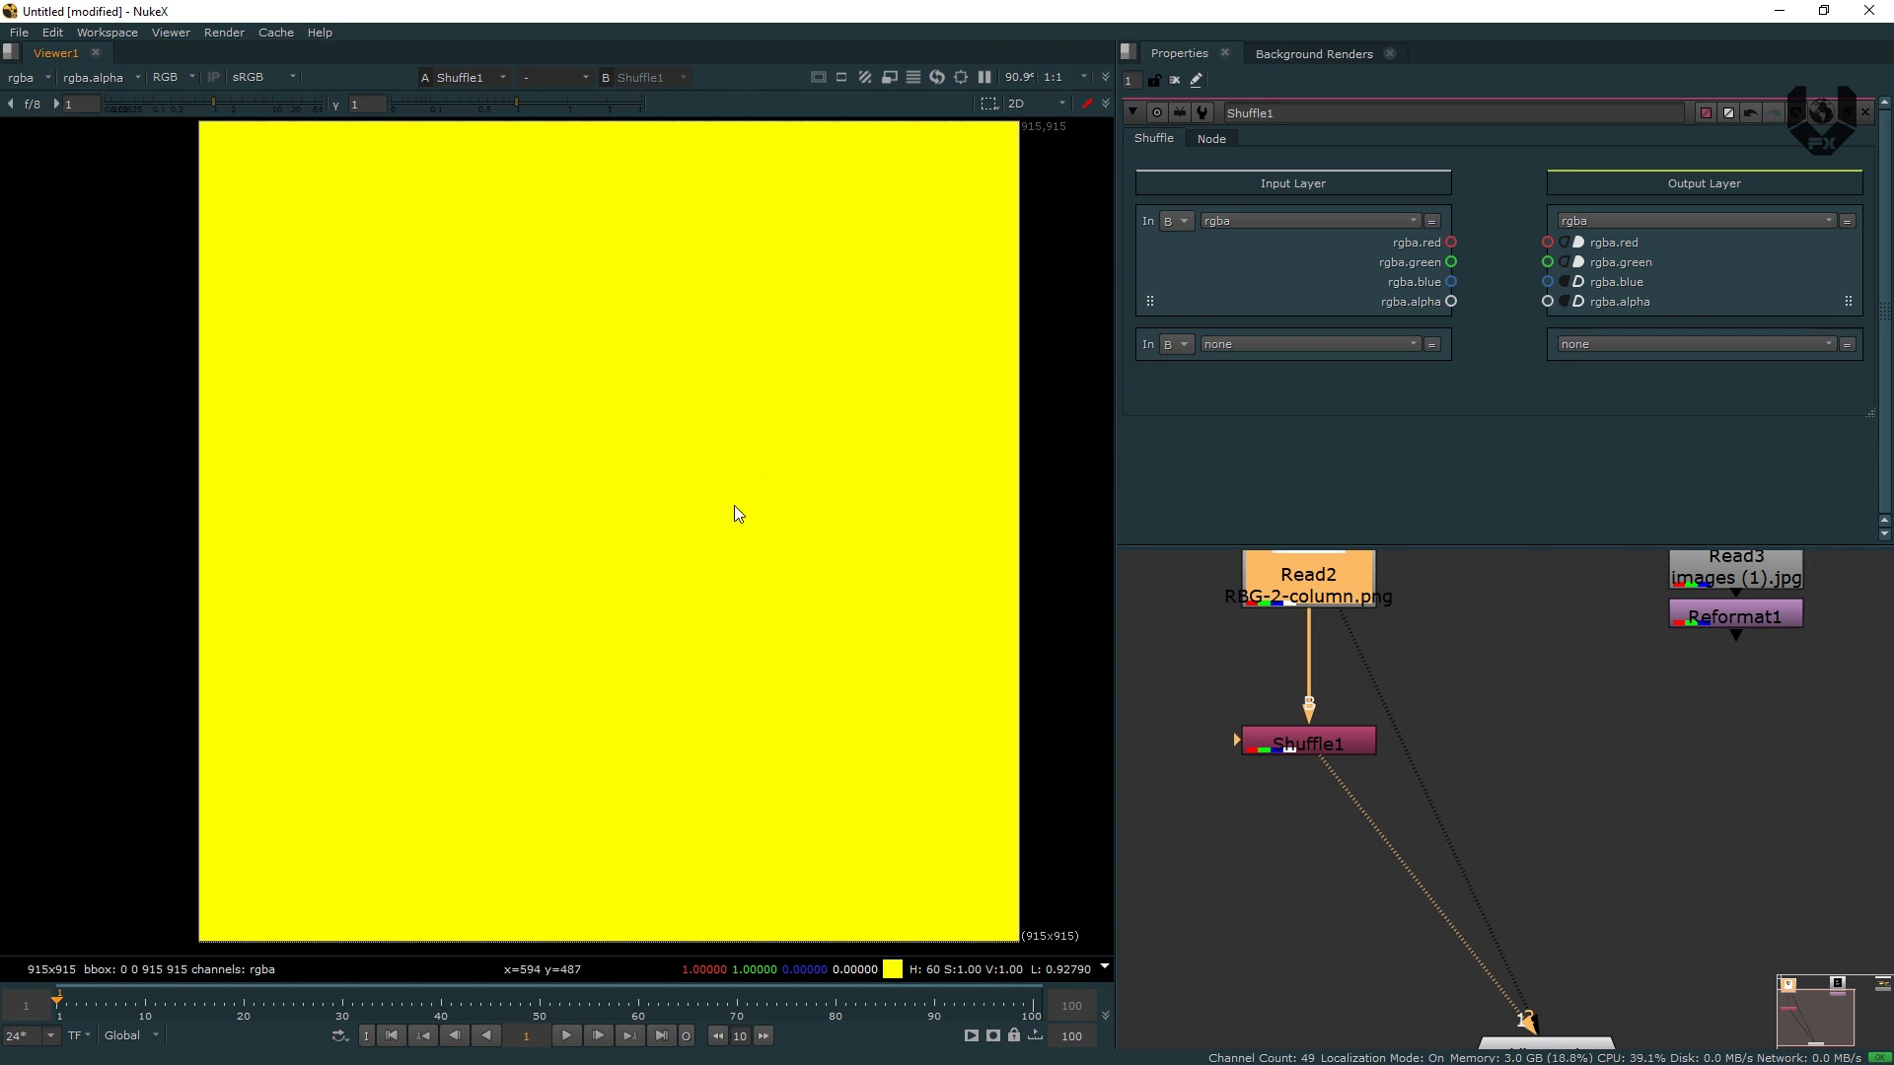
click(1579, 282)
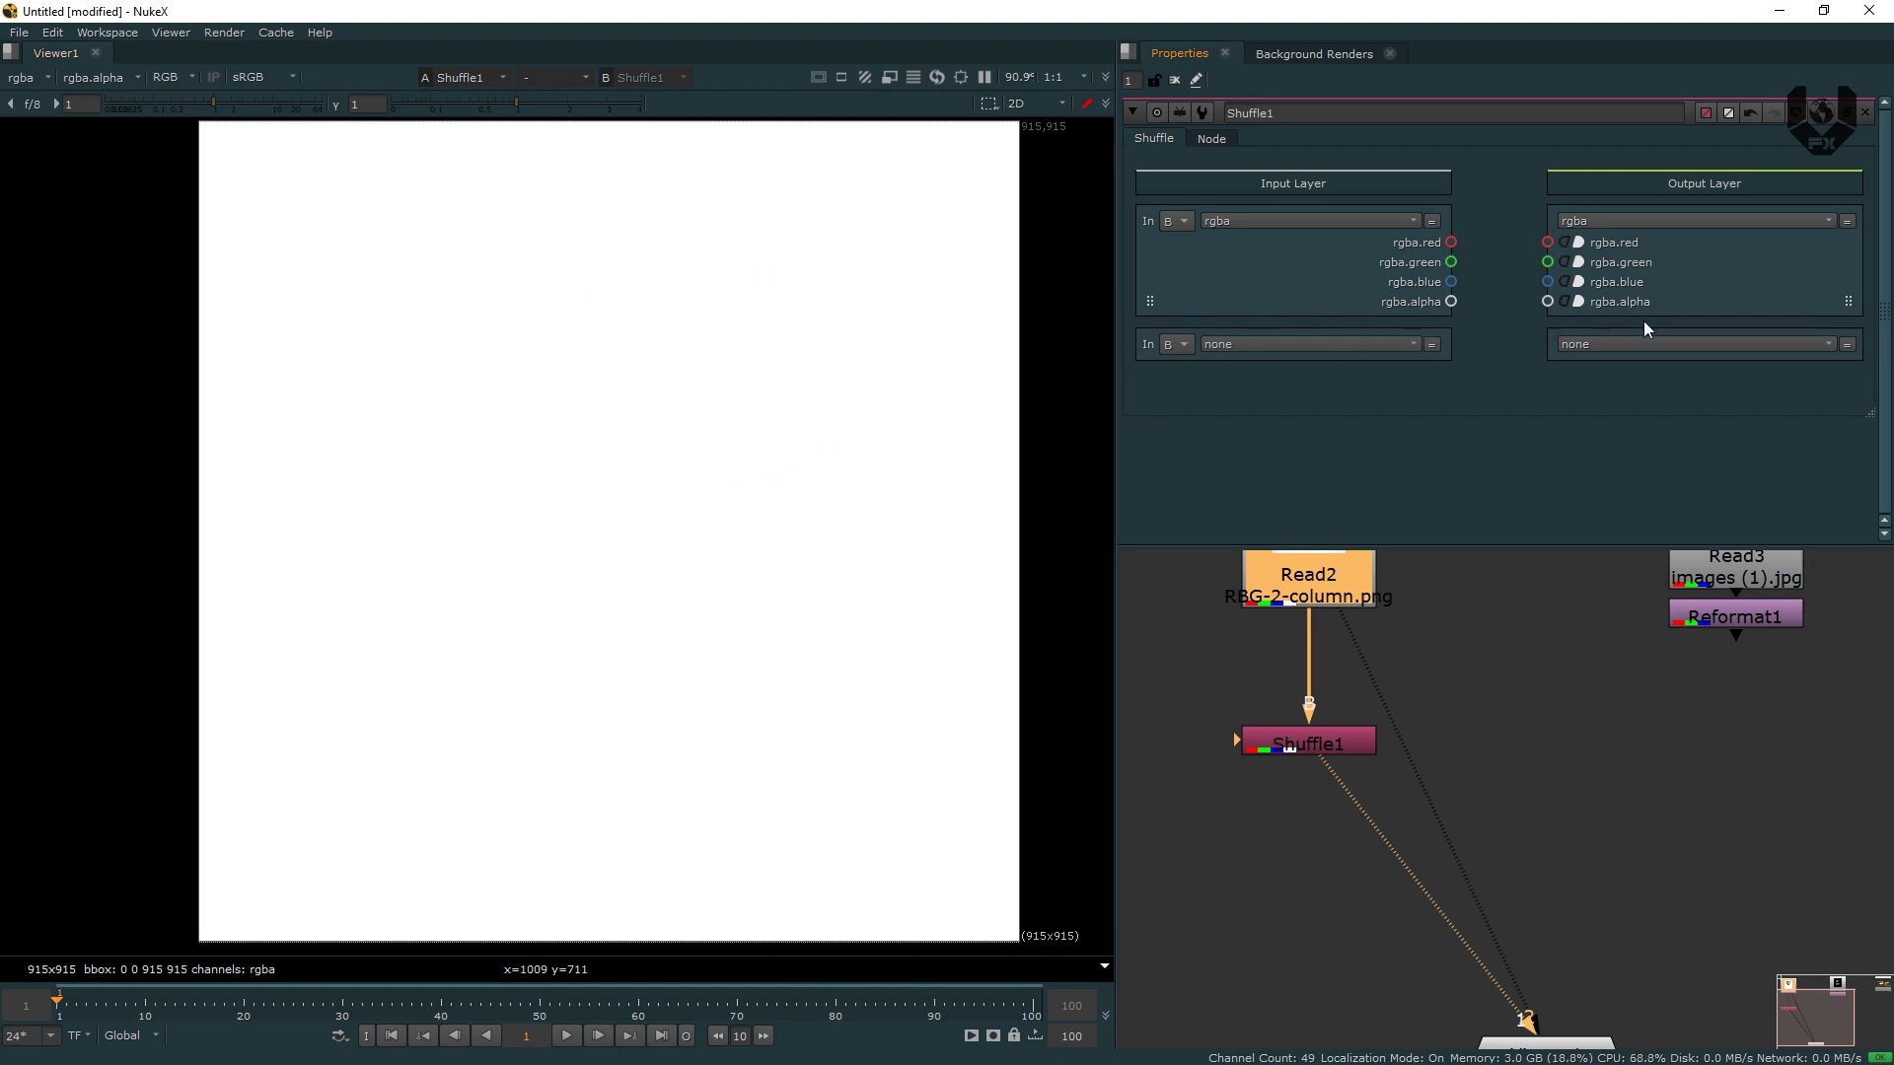
click(1577, 302)
Route the rgba.alpha input to the rgba.blue output and check the alpha channel in the Viewer.
drag(1544, 282, 1547, 282)
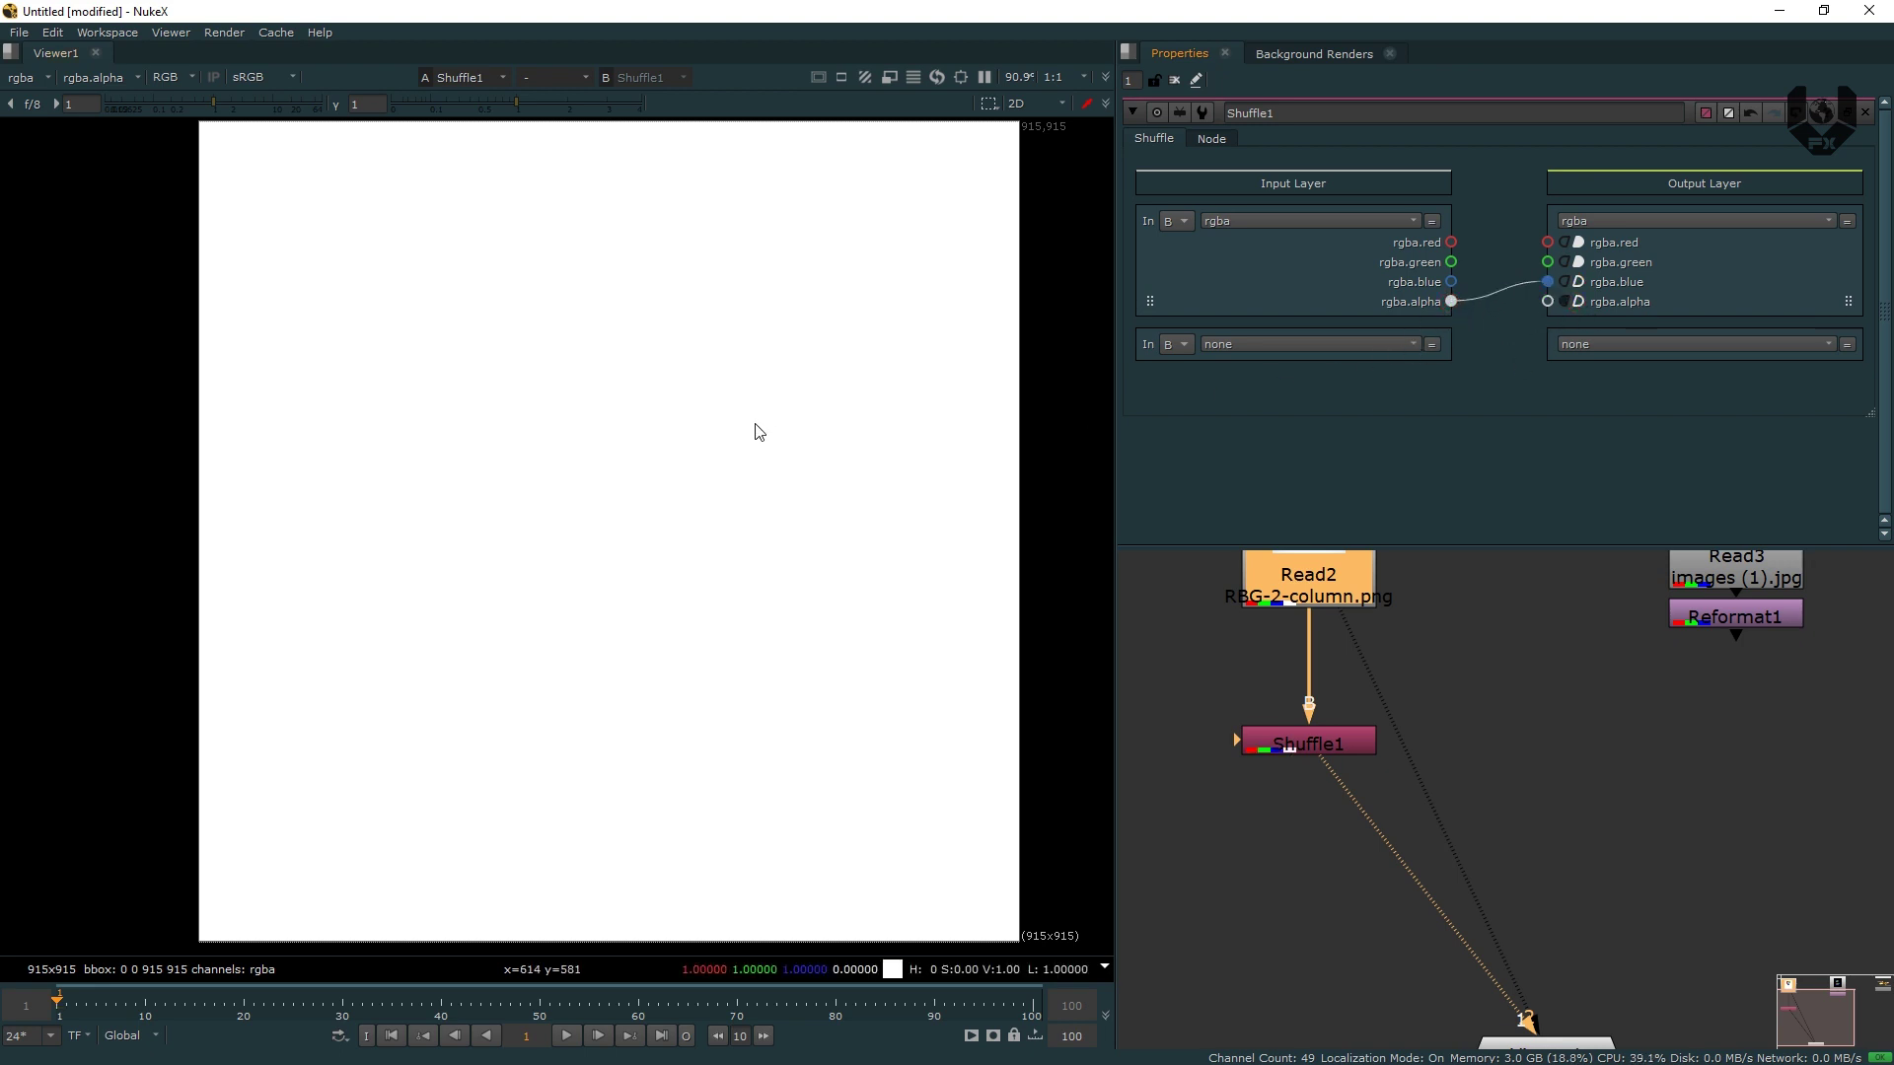
key(a)
key(a)
key(a)
key(a)
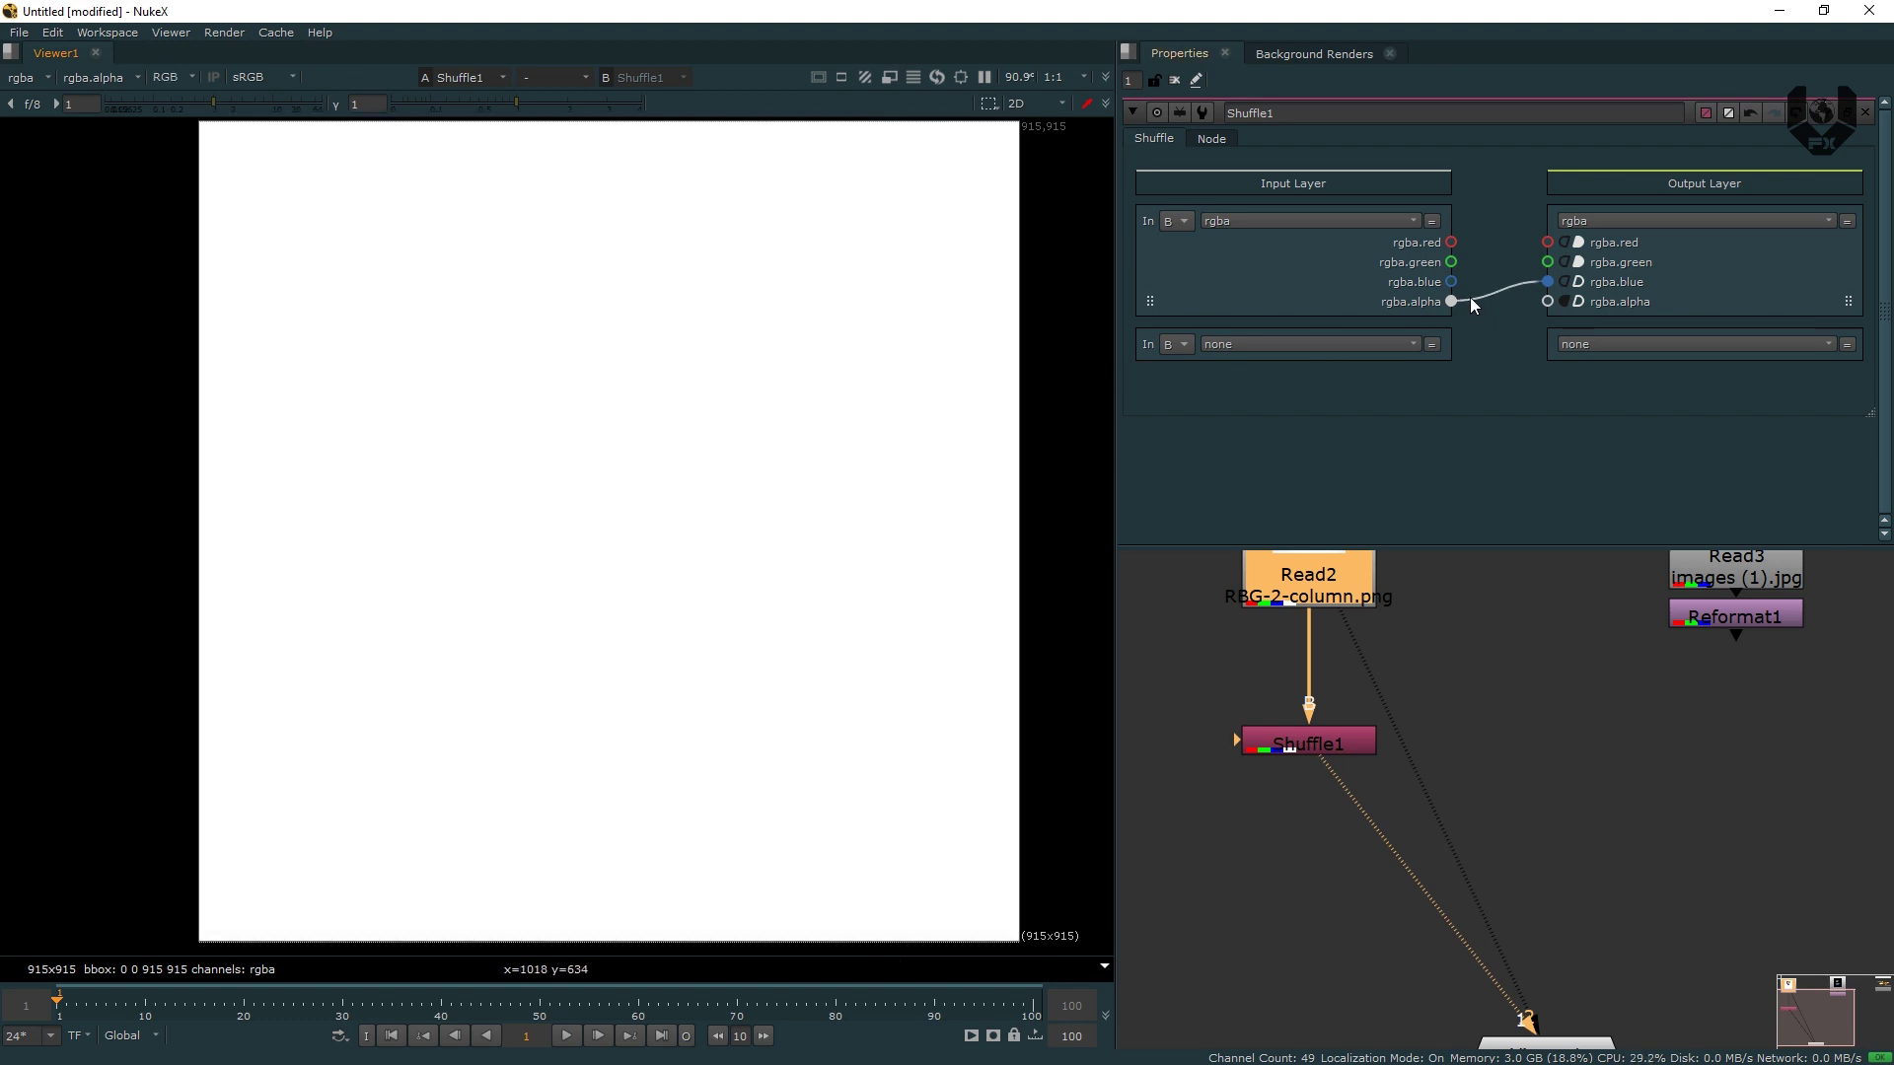
Disconnect rgba.alpha from the rgba.blue output, try blue as white, and set the red, green and blue outputs to black.
drag(1469, 297, 1393, 326)
click(1577, 282)
click(1567, 262)
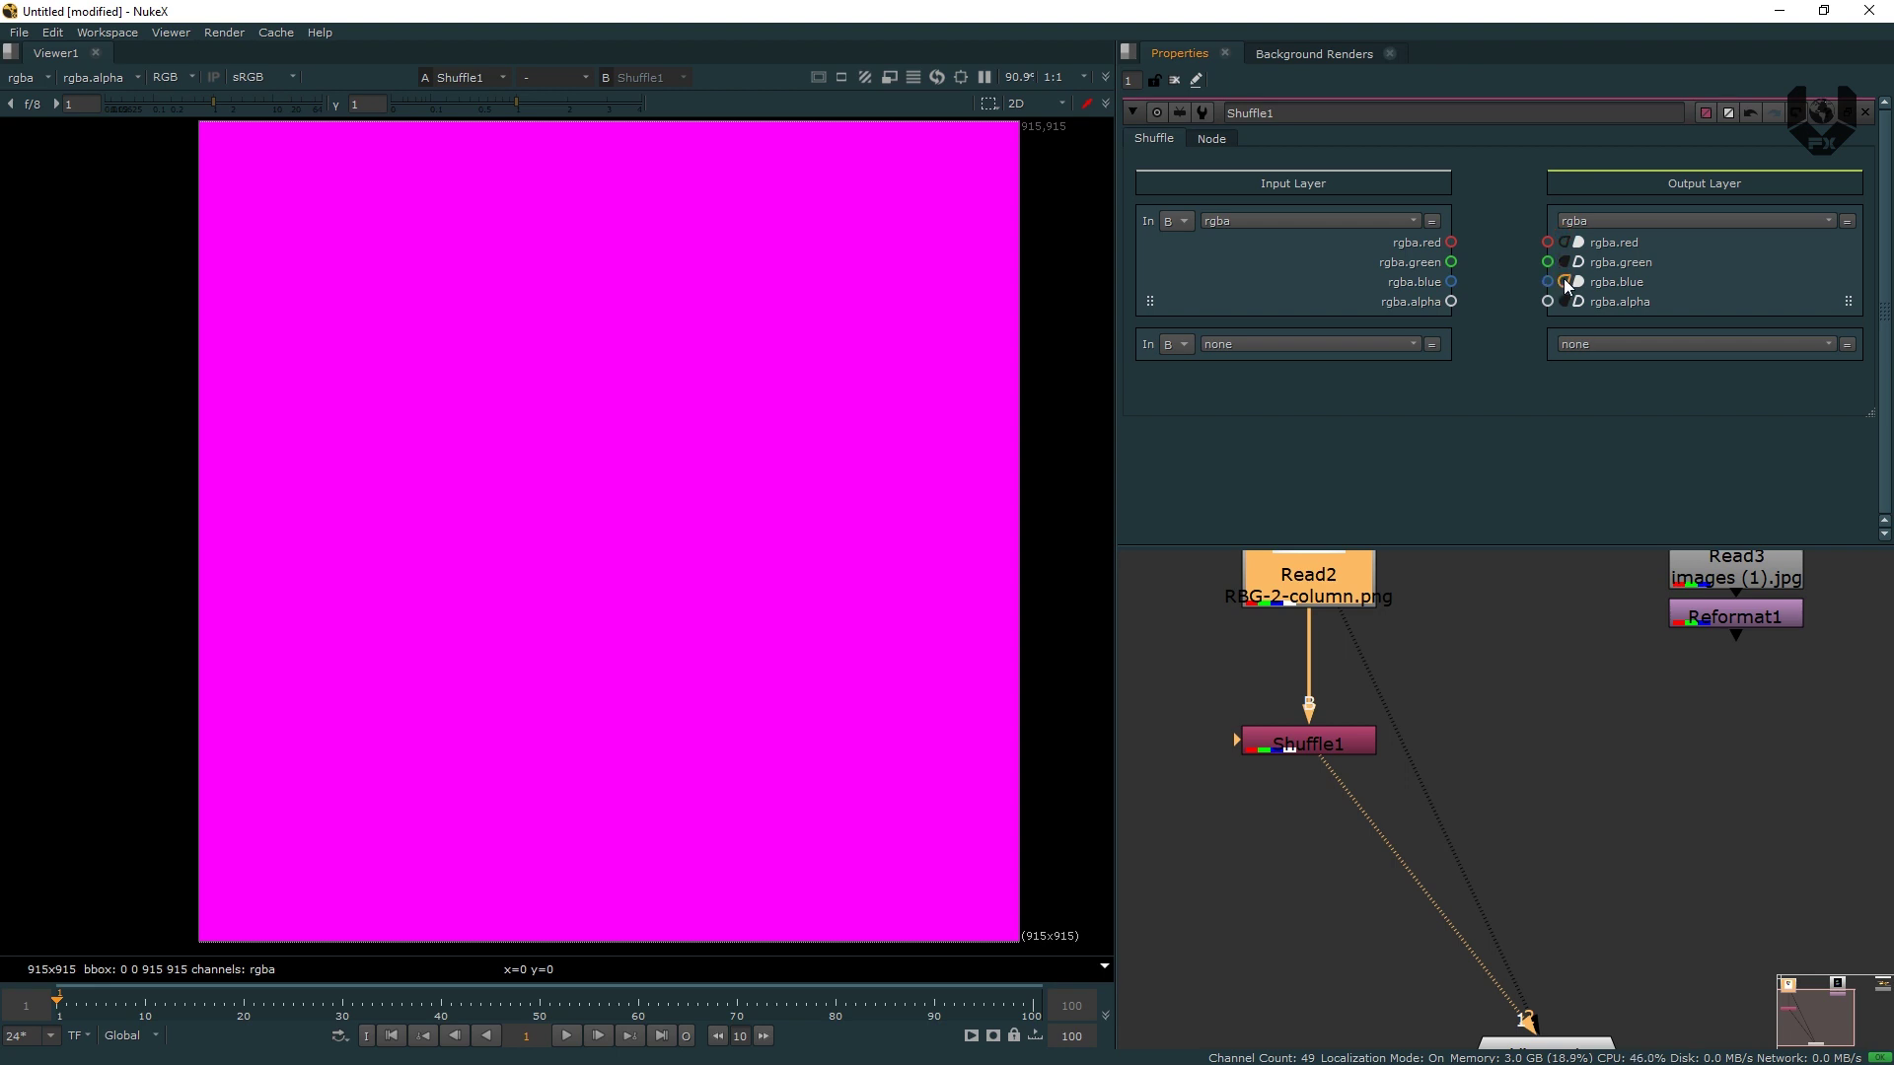
click(1564, 281)
click(1563, 242)
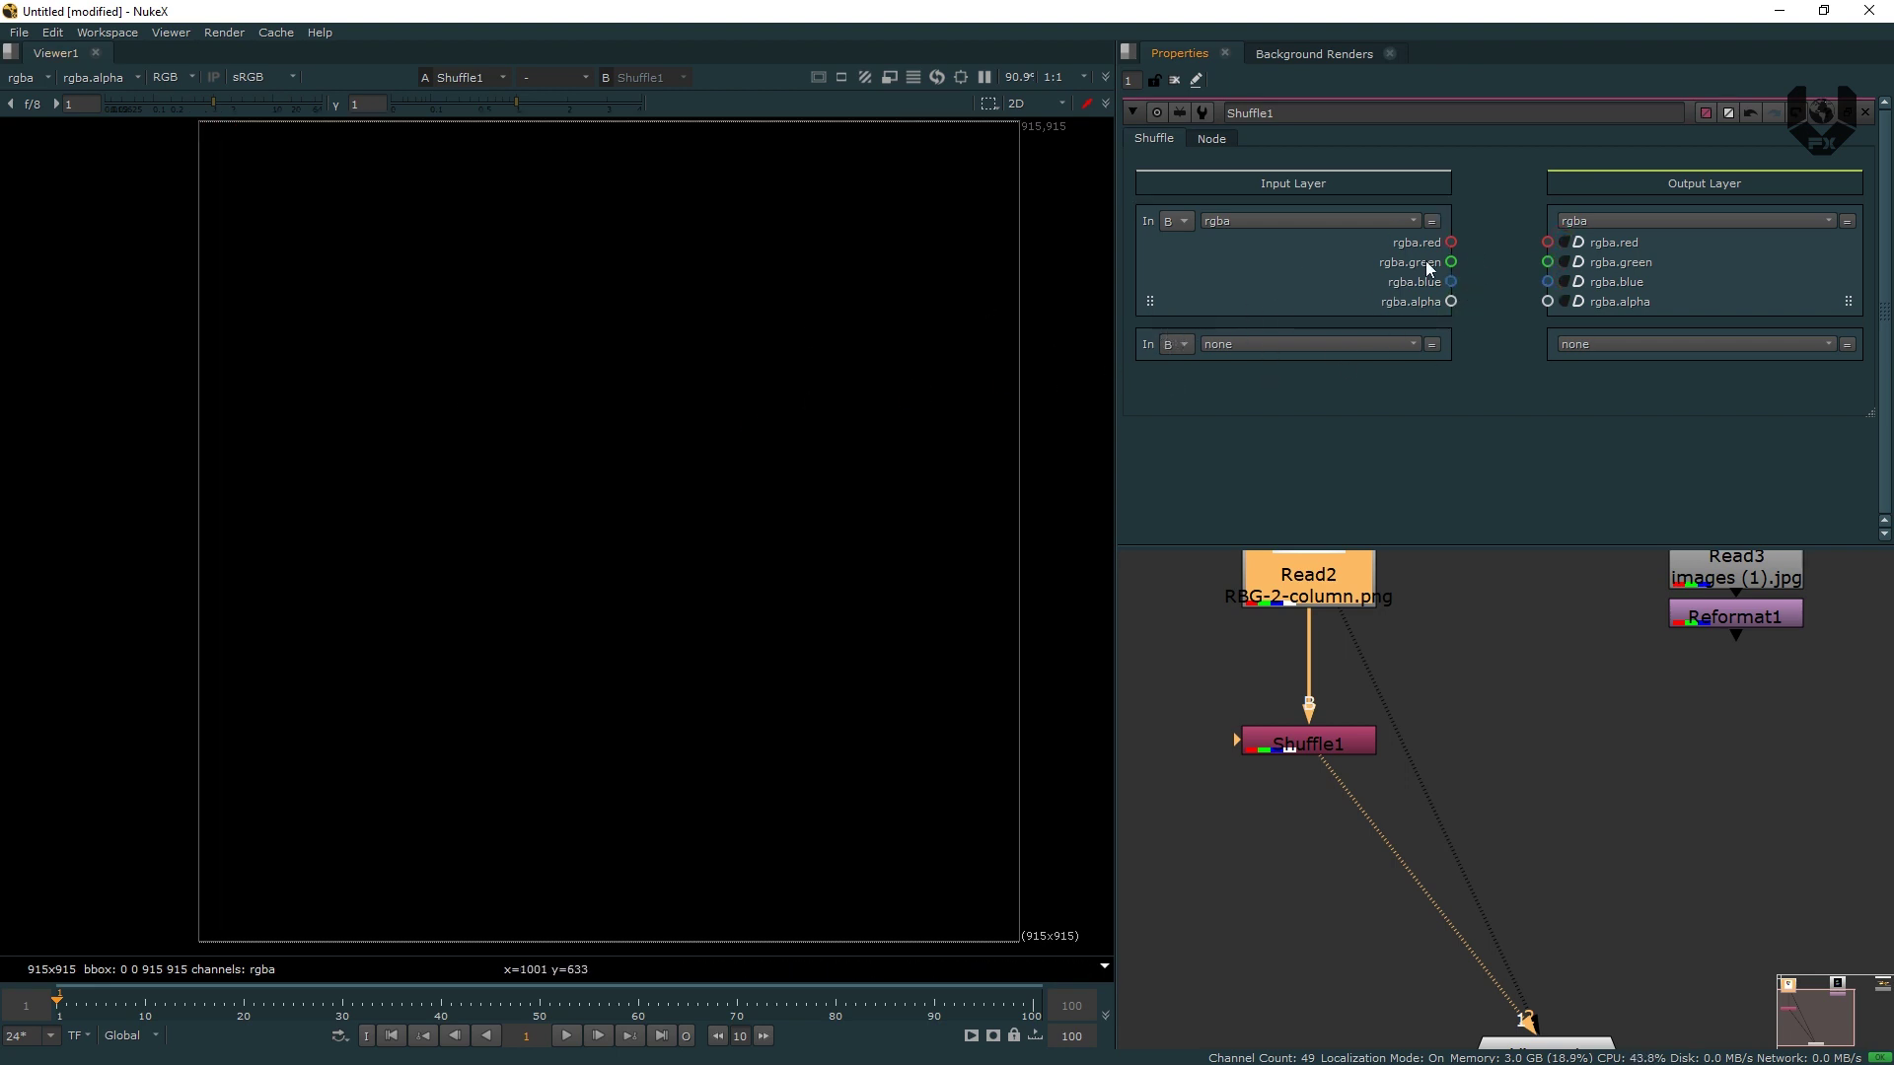
Route the rgba.red input to the rgba.blue output and reconnect the Shuffle's B input from Read2 to Reformat1.
drag(1451, 241, 1548, 281)
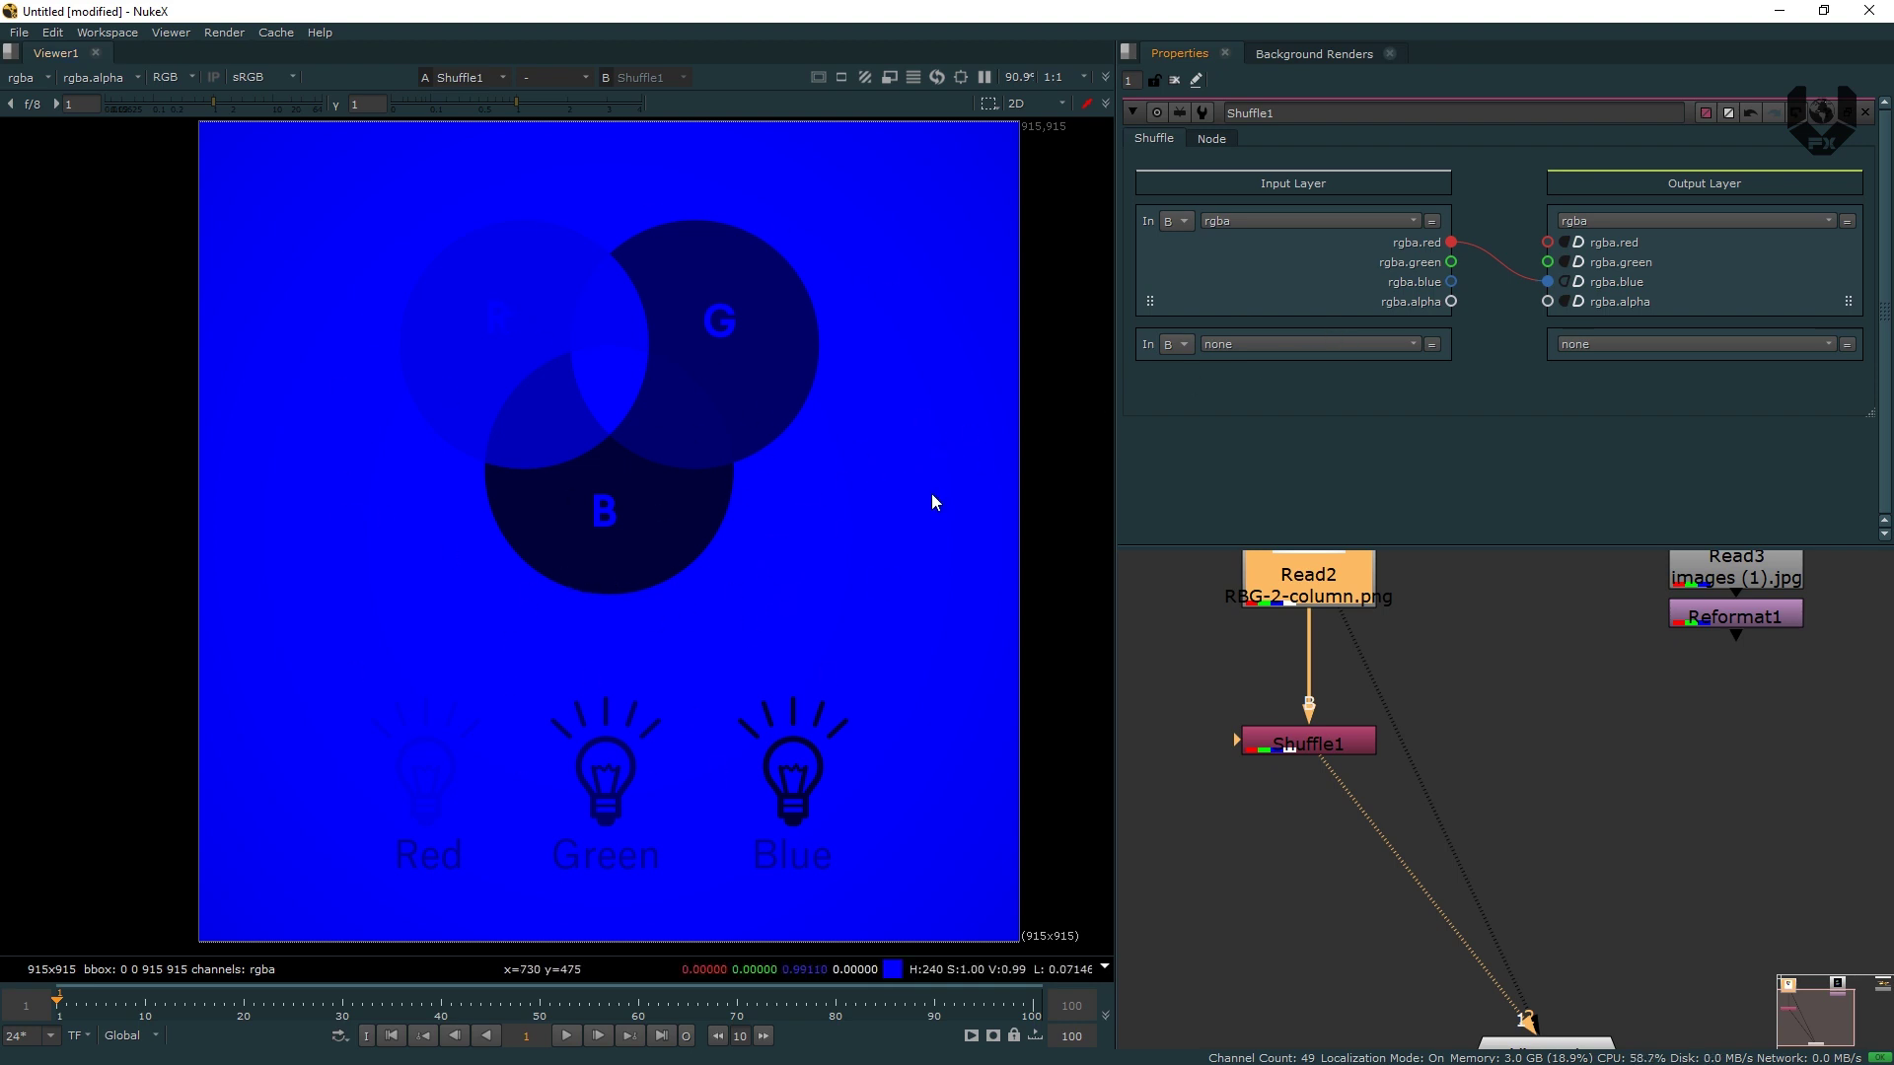
scroll(1361, 670, down, 4)
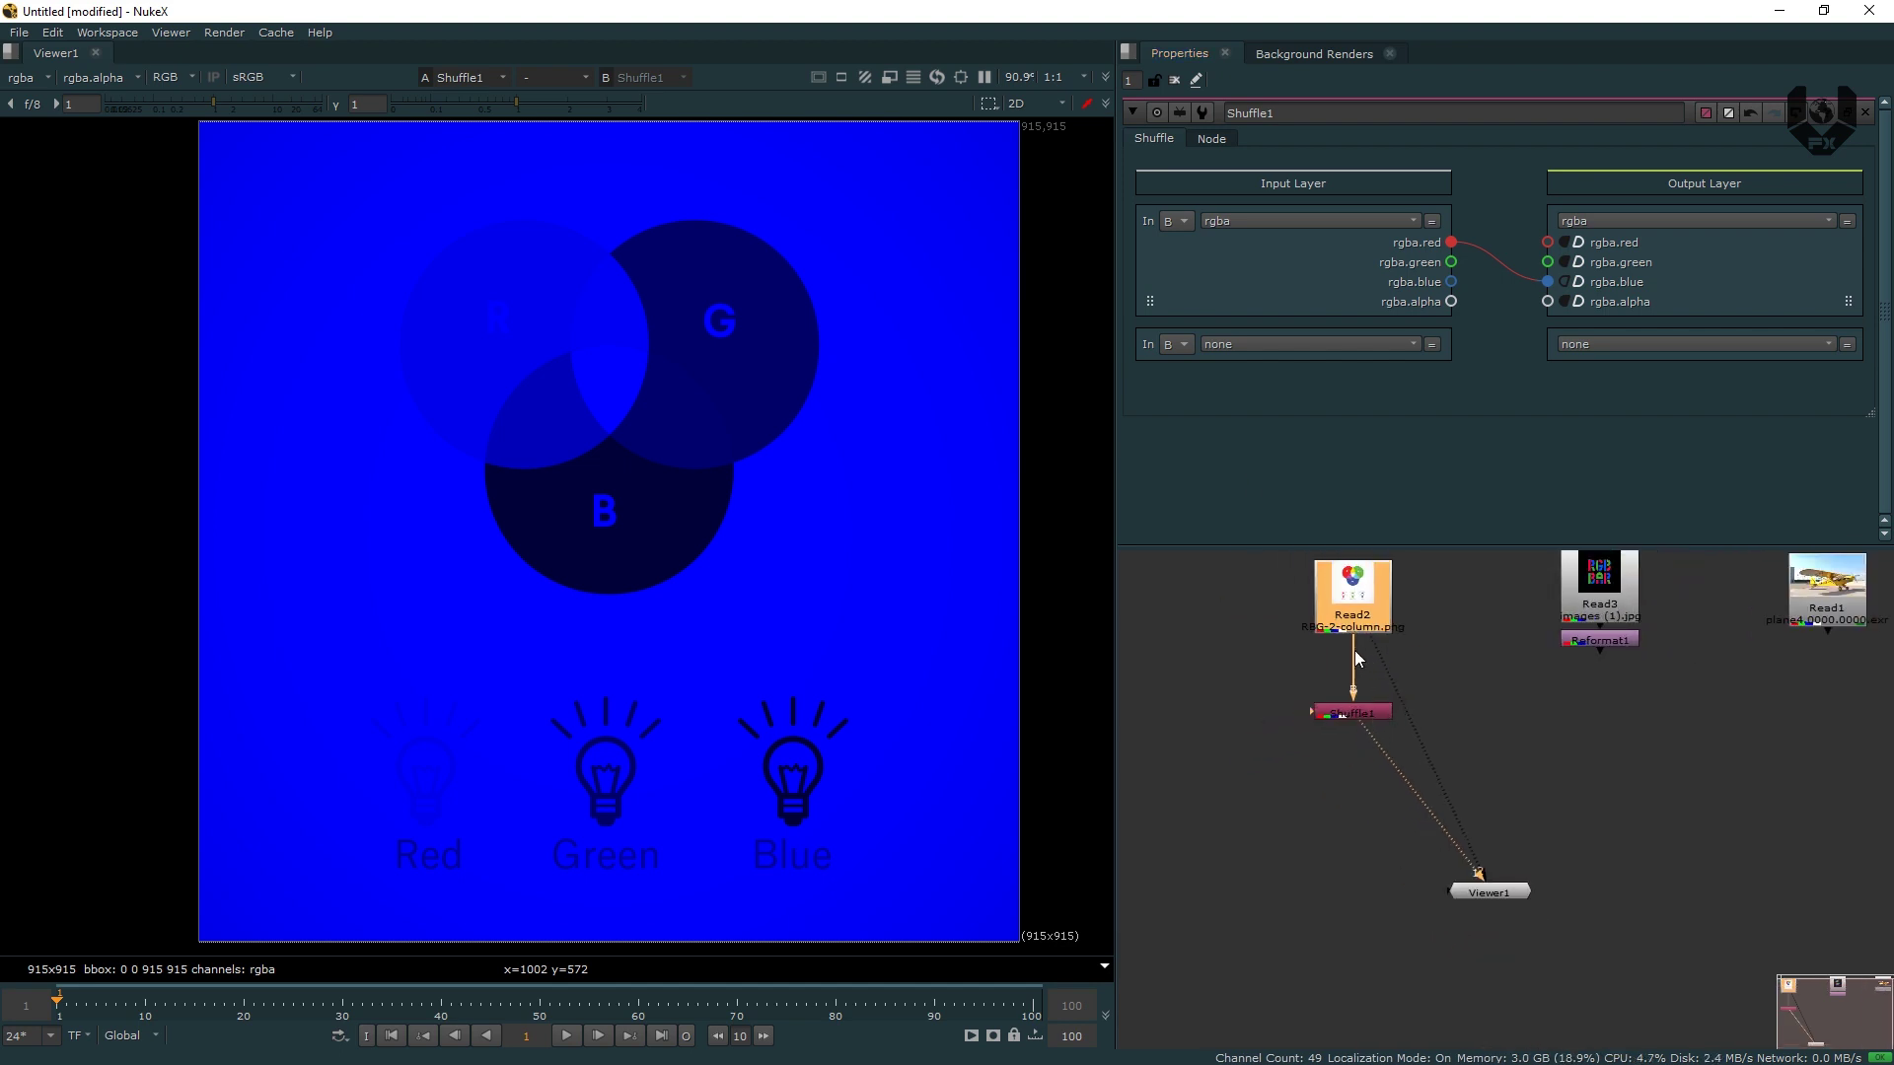
drag(1353, 648, 1571, 642)
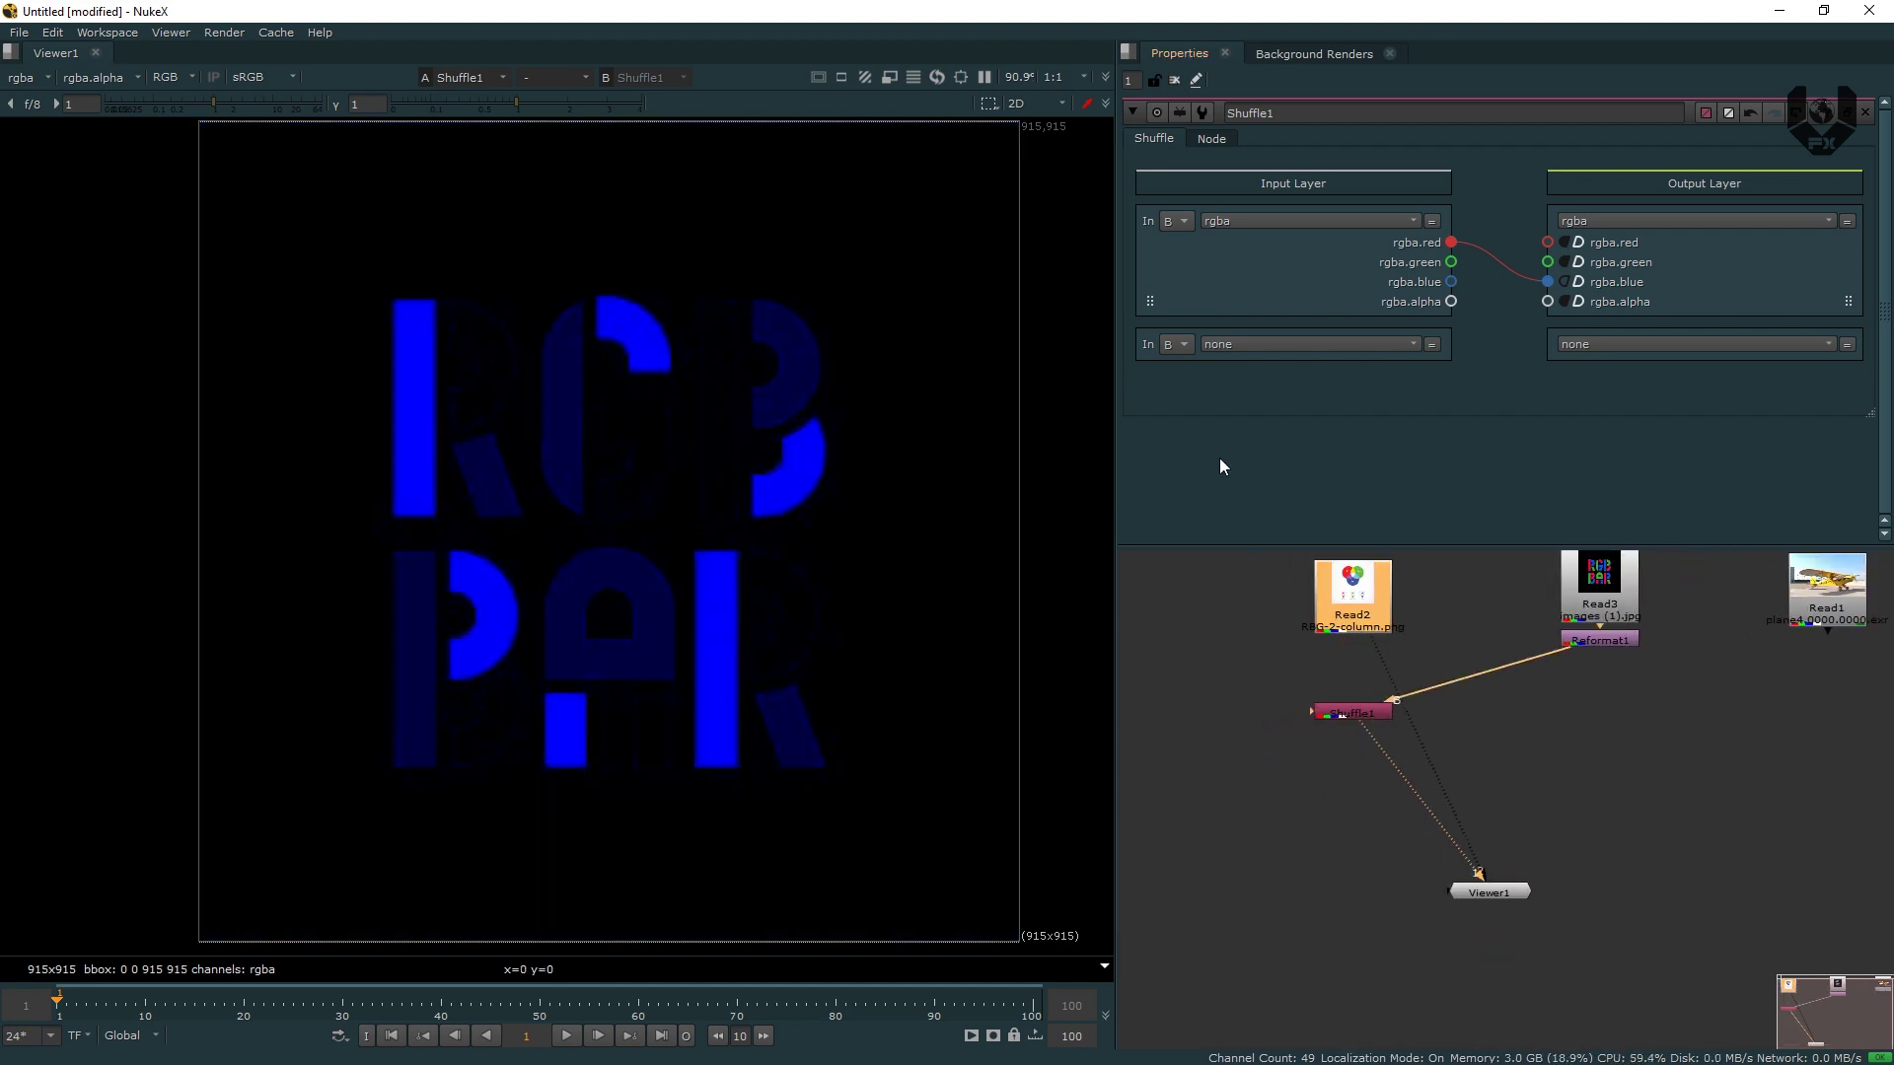
Restore the Shuffle's straight channel connections and swap the red and green channels.
drag(1289, 283, 1672, 279)
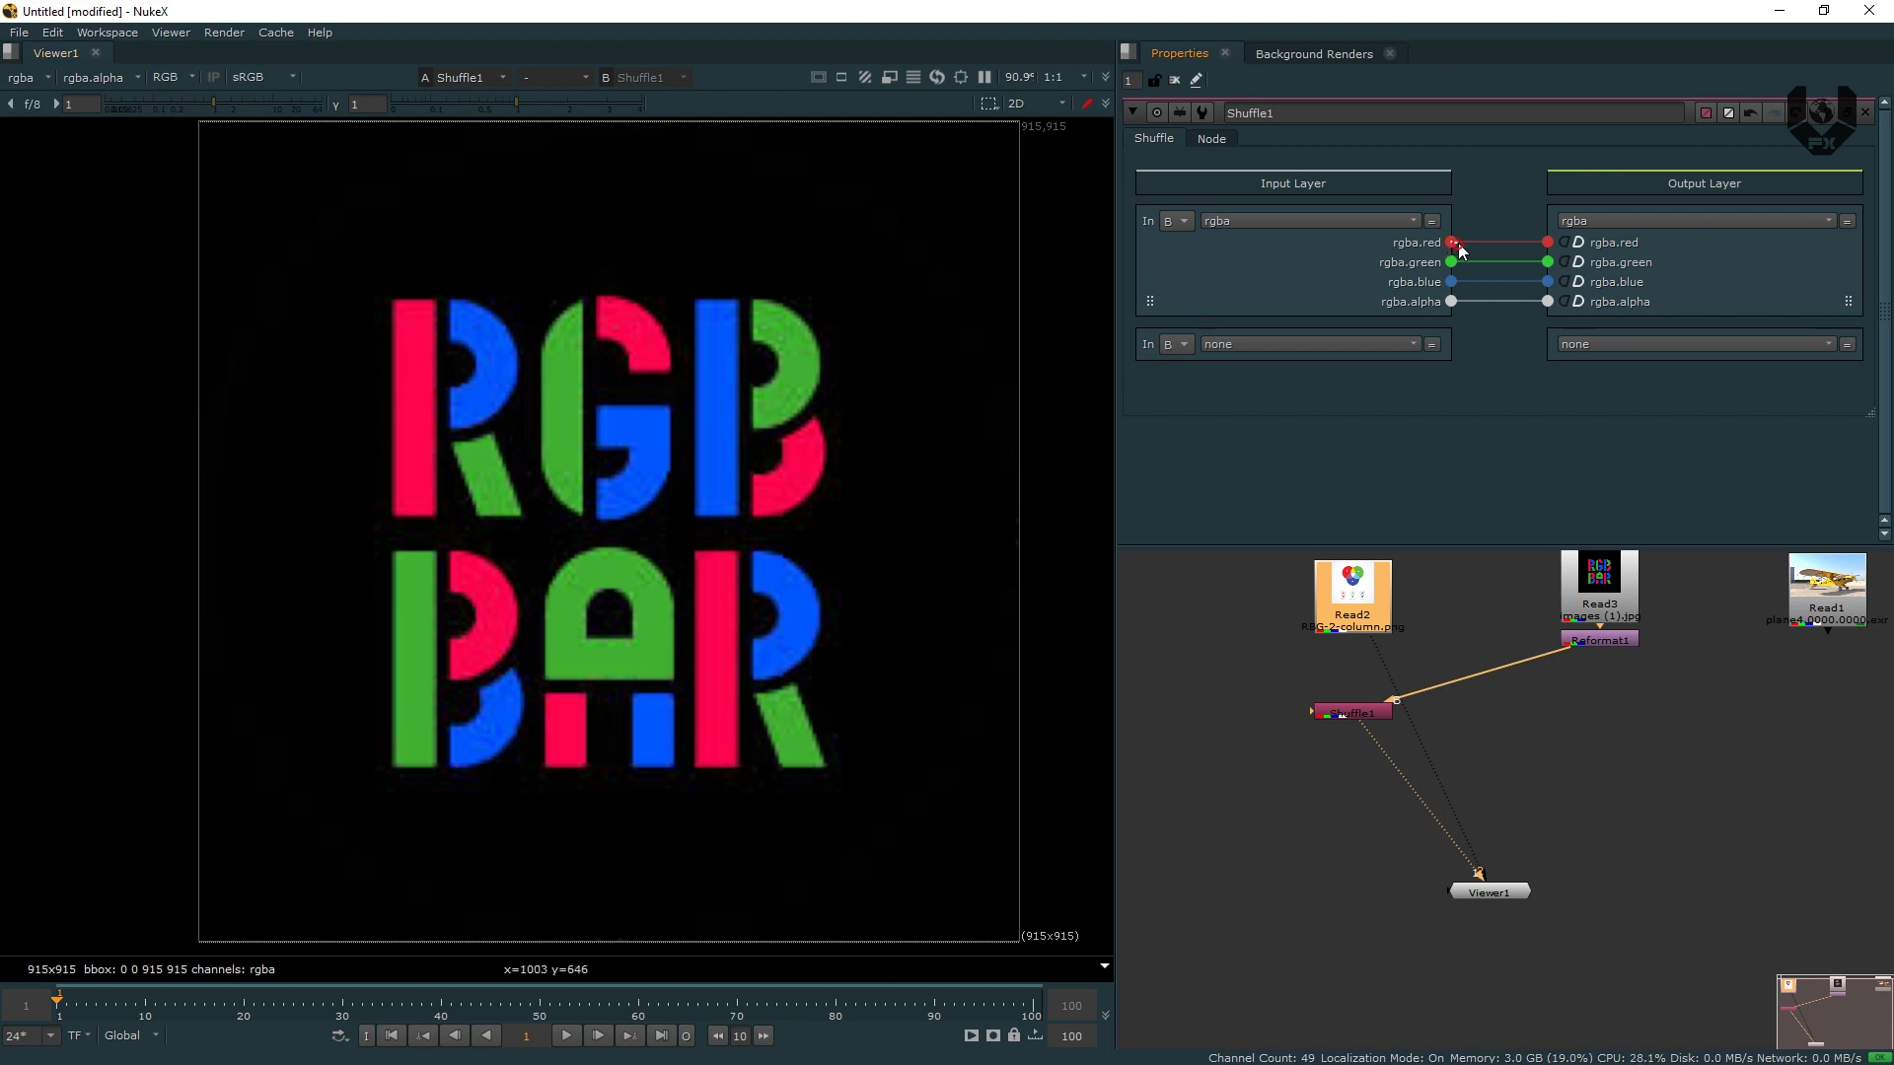
drag(1451, 242, 1547, 242)
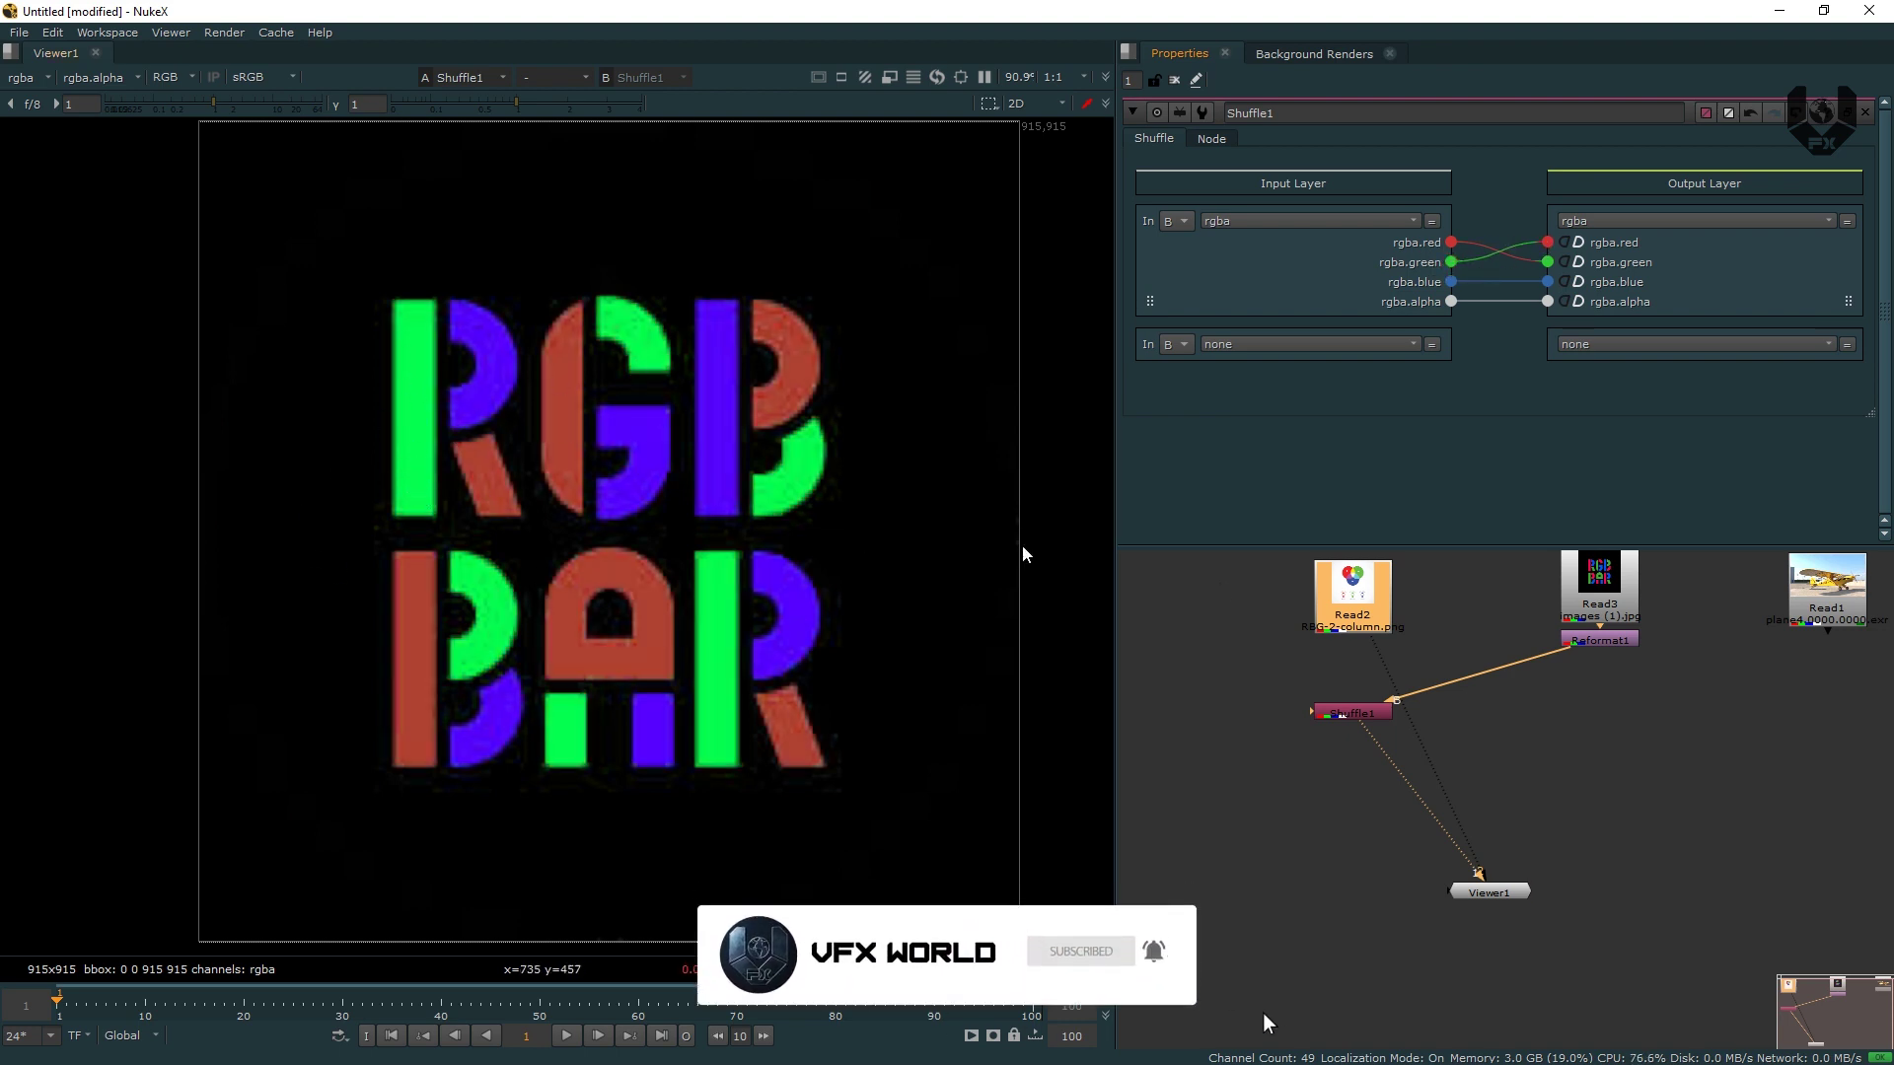
Compare Reformat1 with the Shuffle1 result in the Viewer and check Reformat1's alpha channel.
click(1599, 640)
key(2)
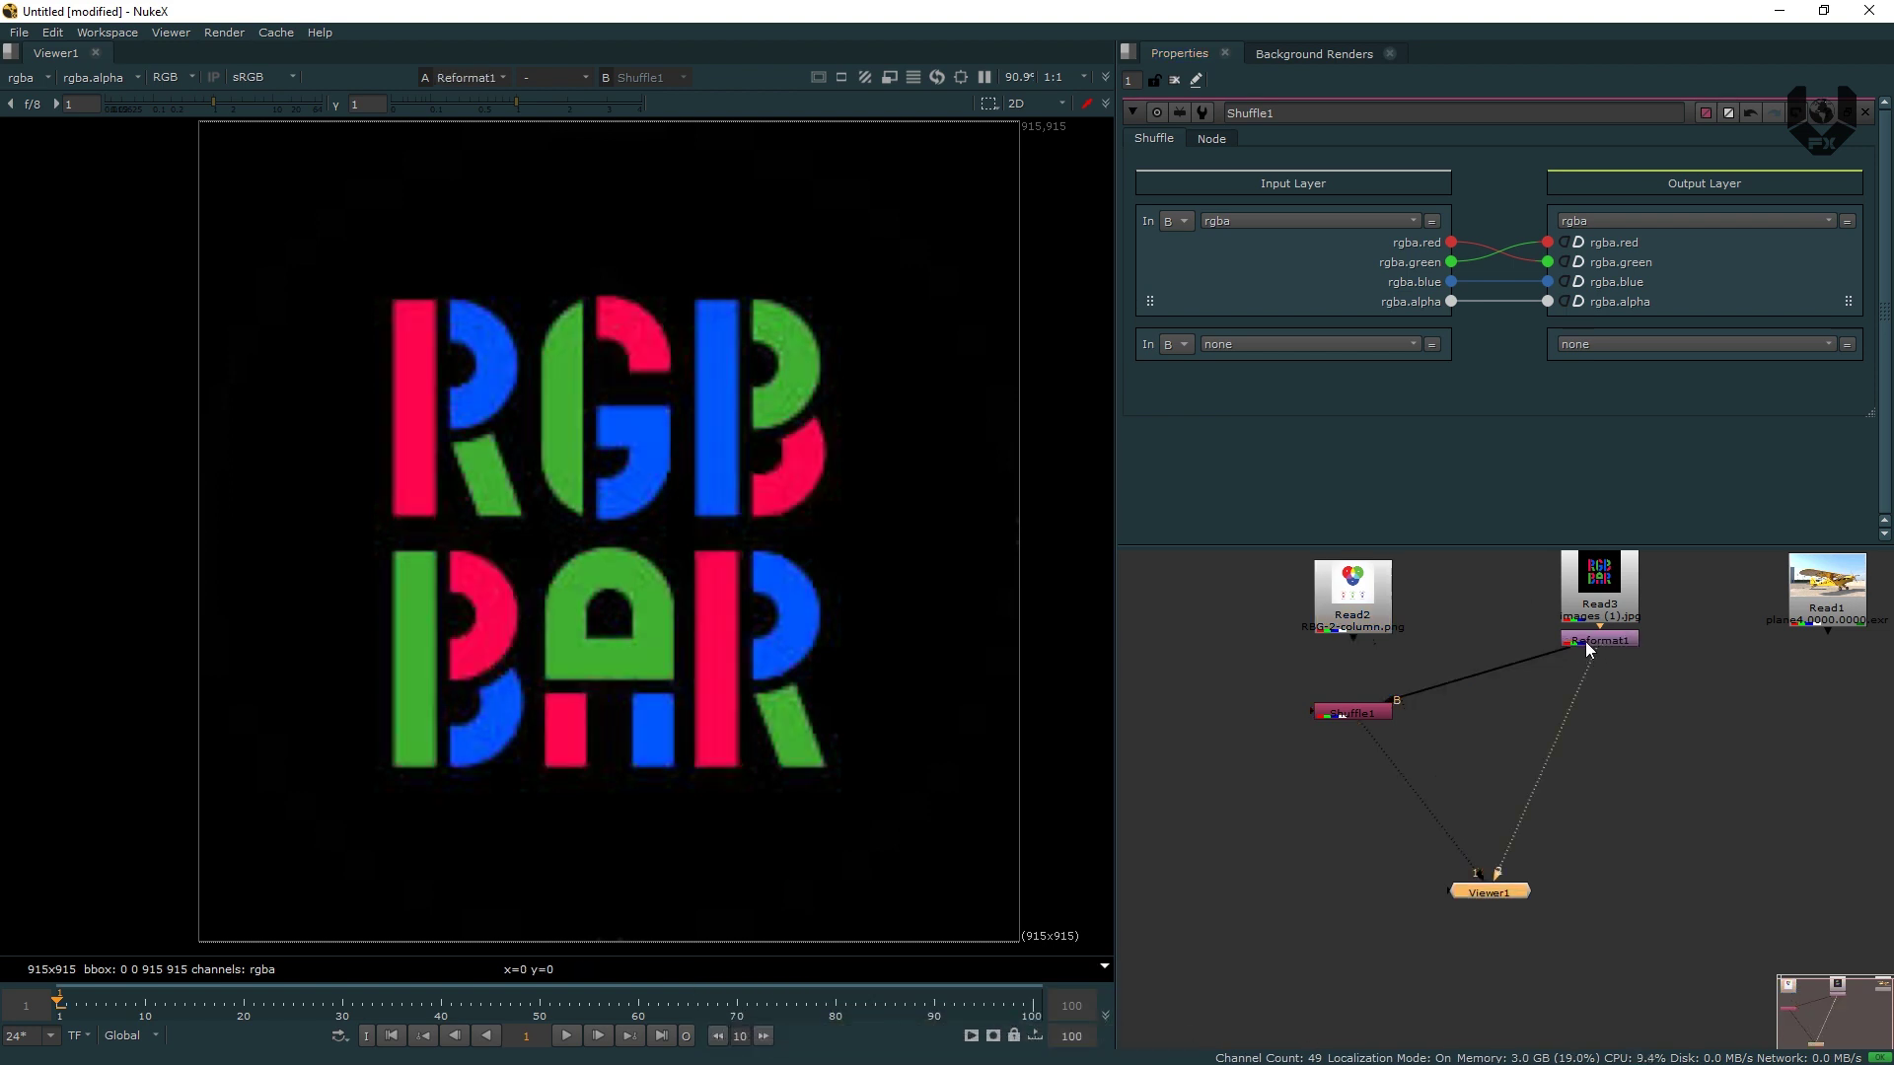
key(1)
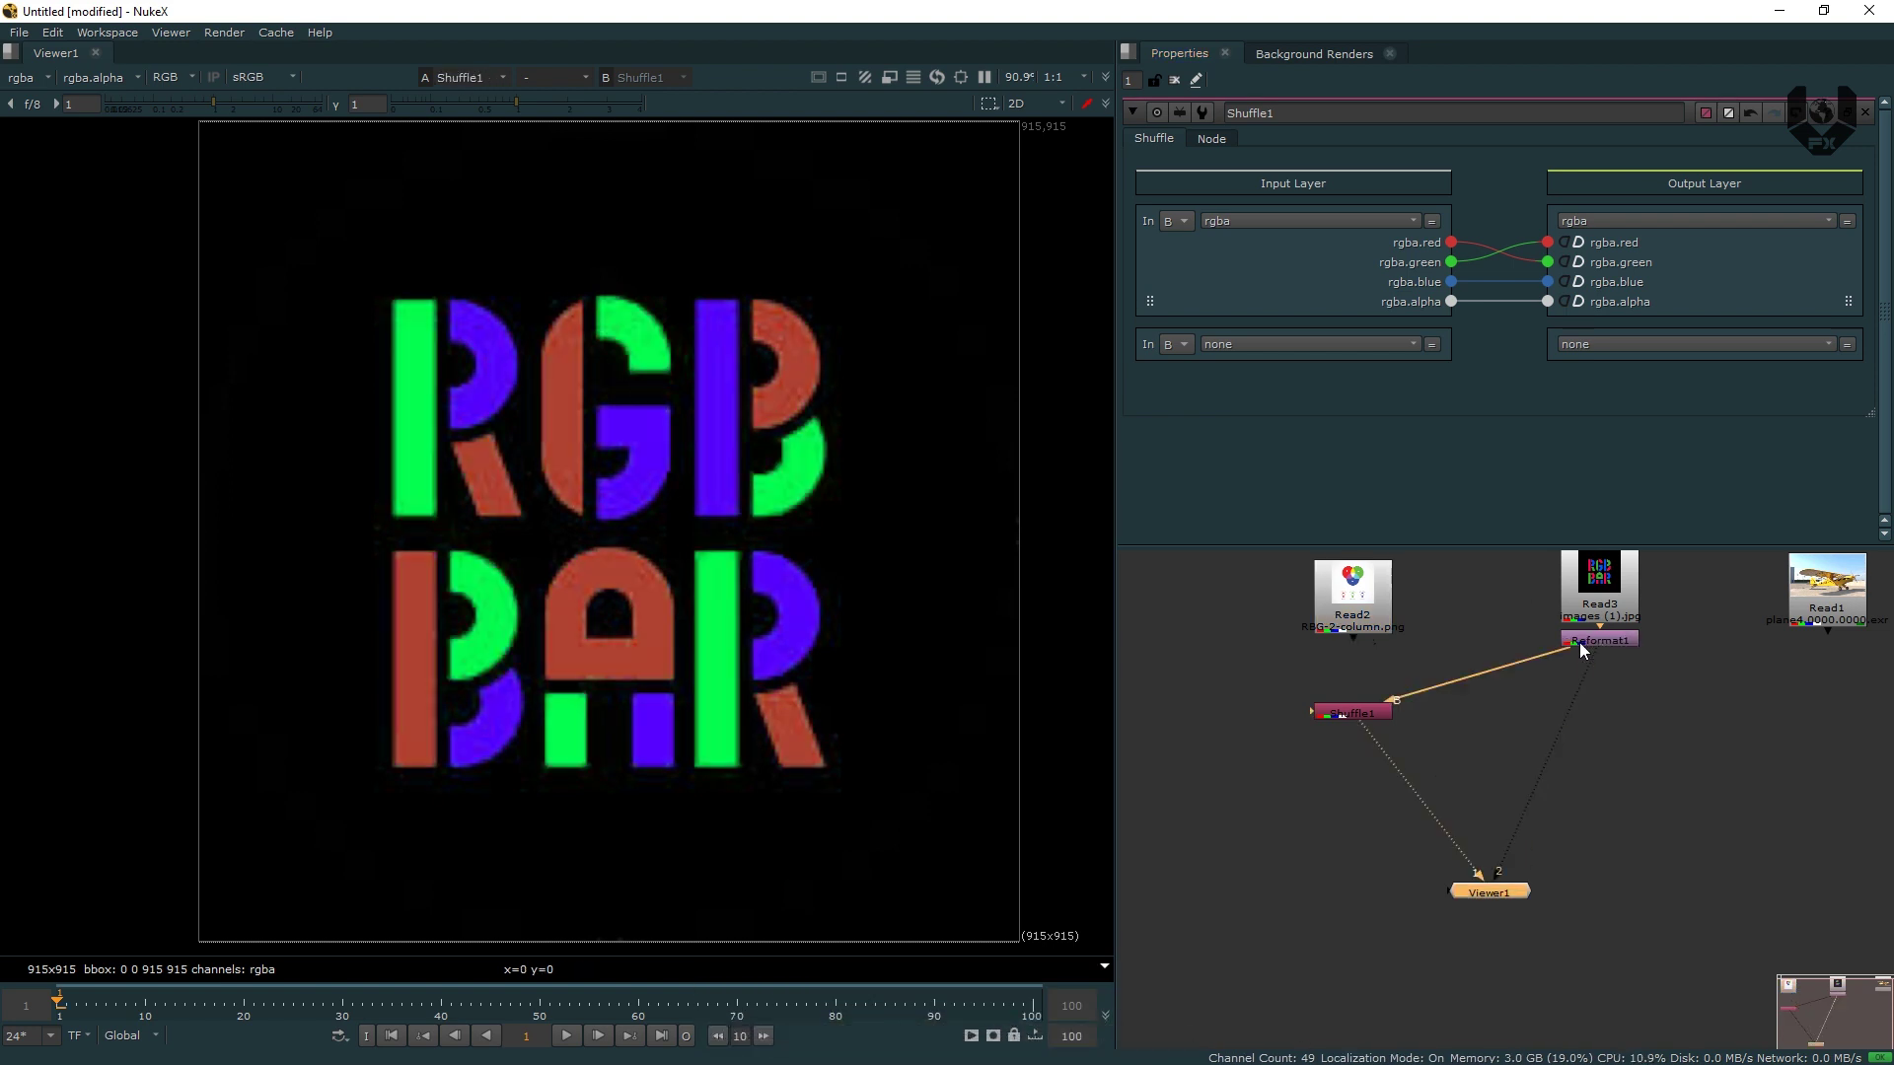
key(2)
key(1)
key(2)
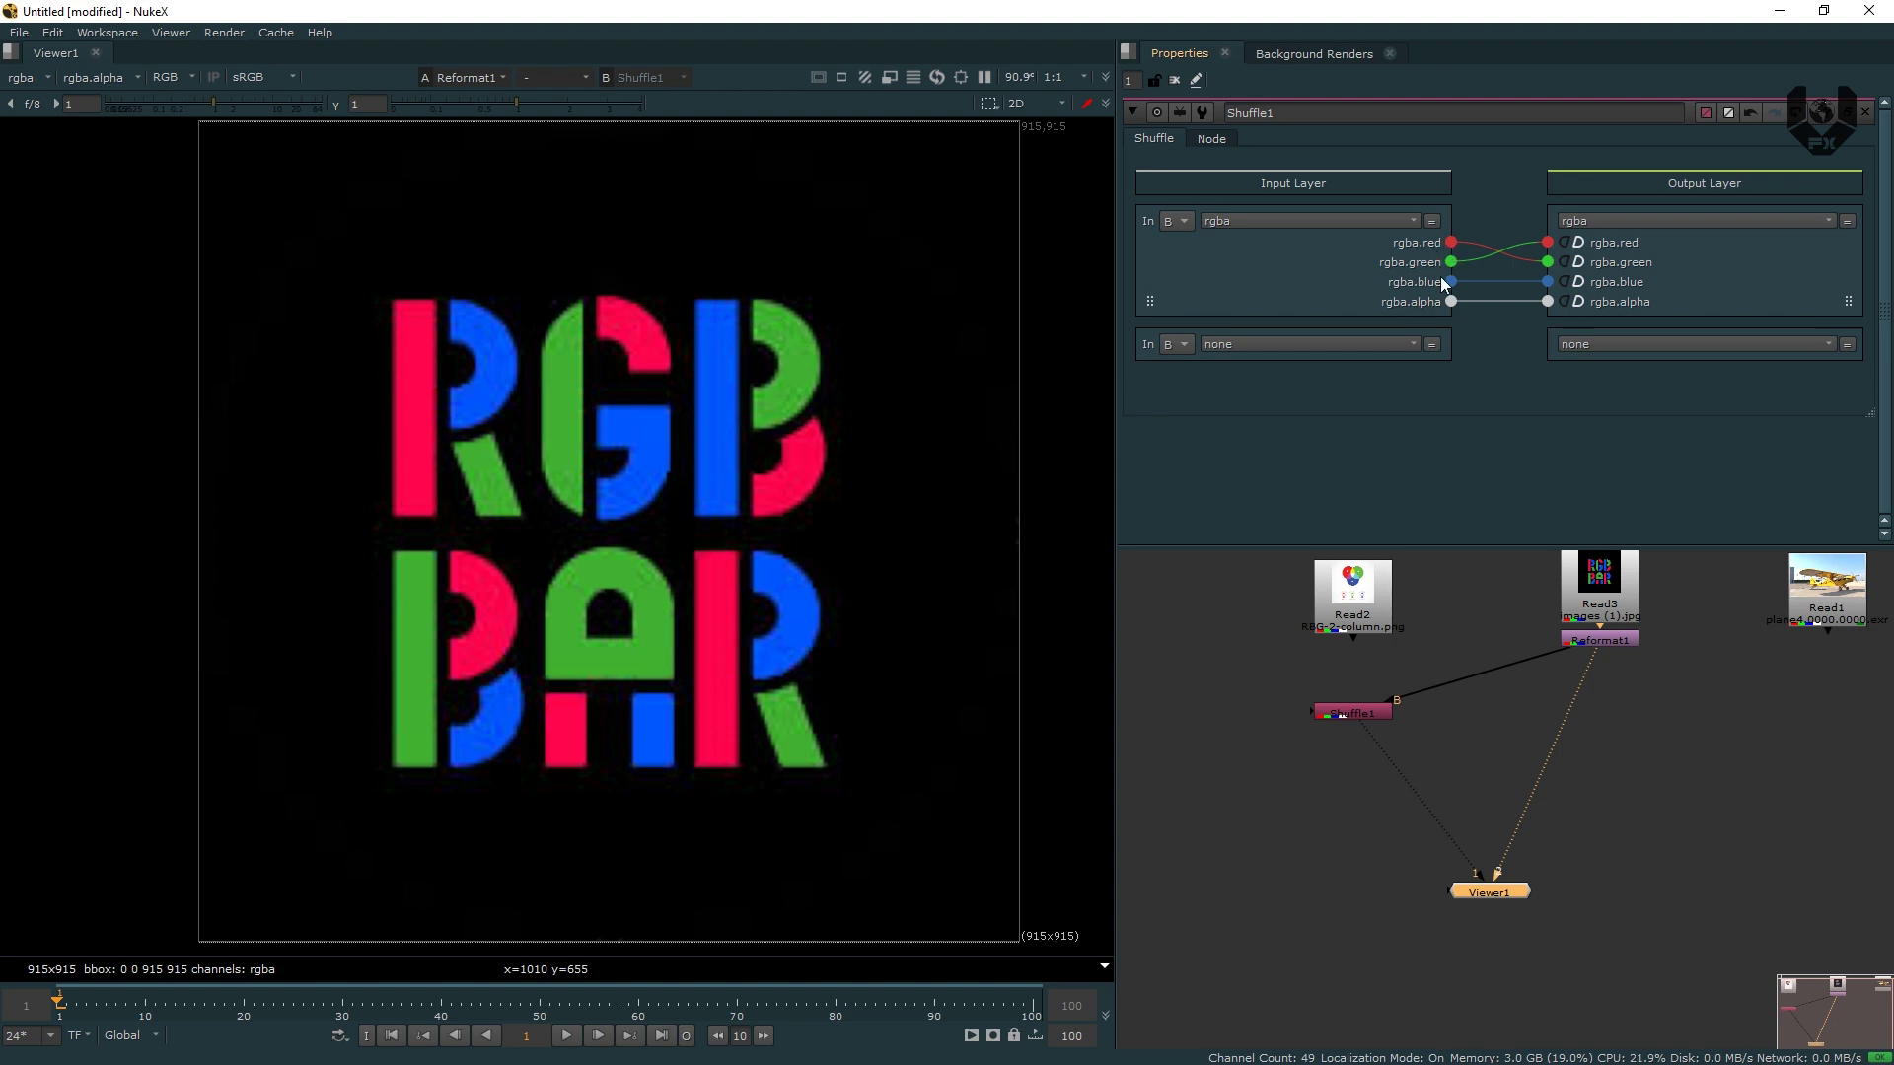
key(a)
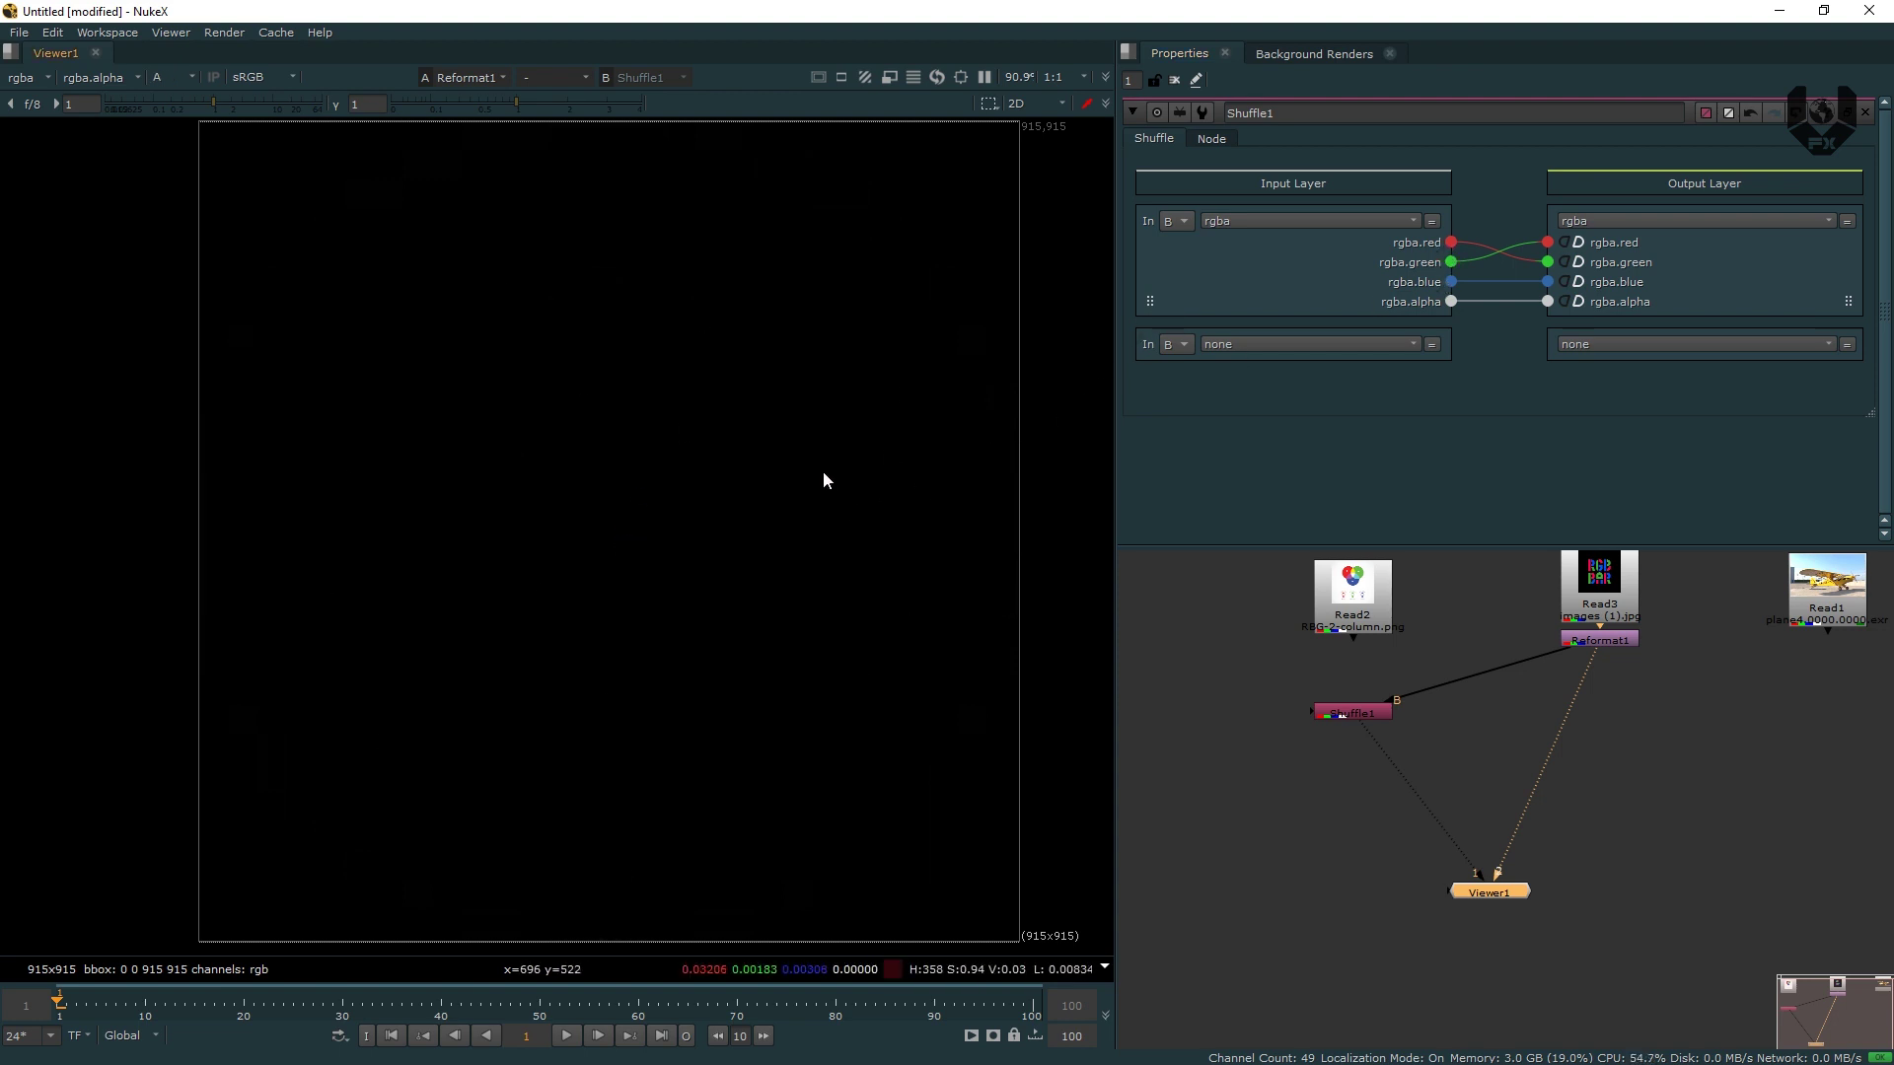
key(a)
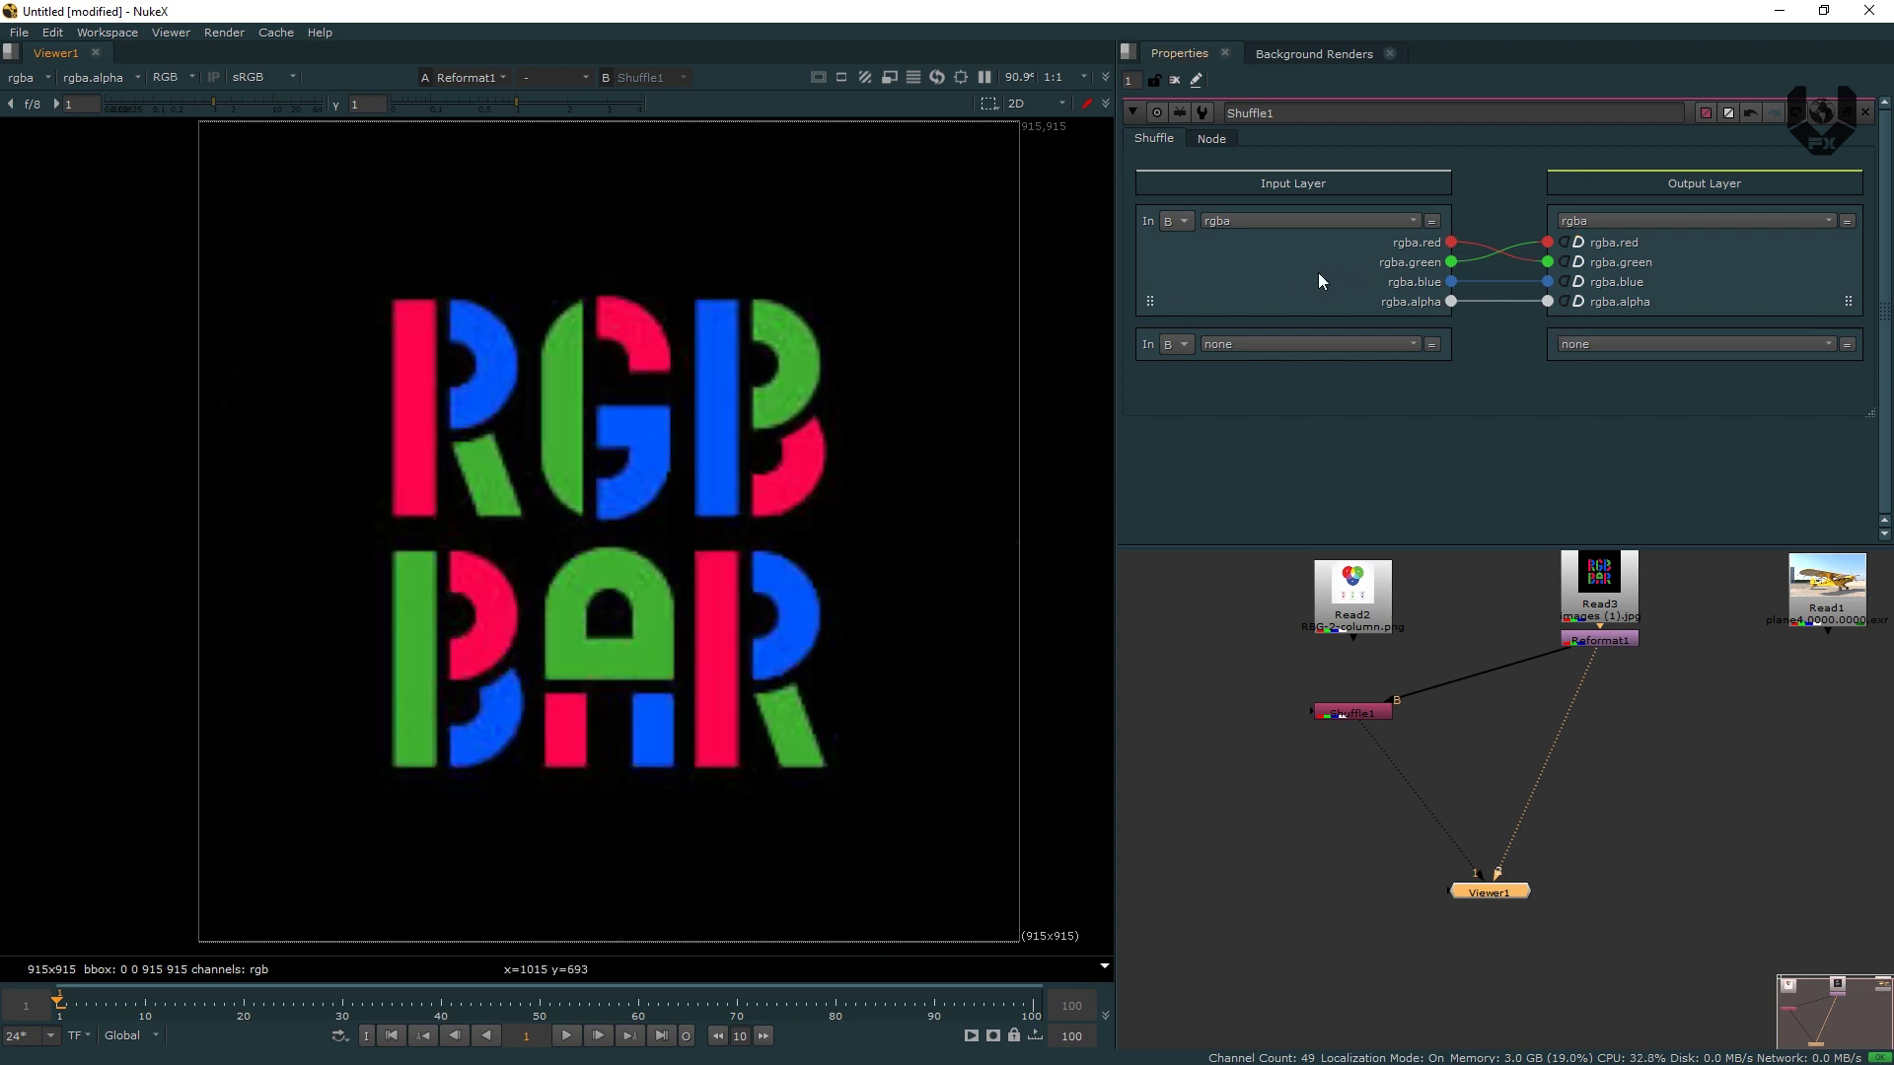
drag(1322, 283, 1604, 263)
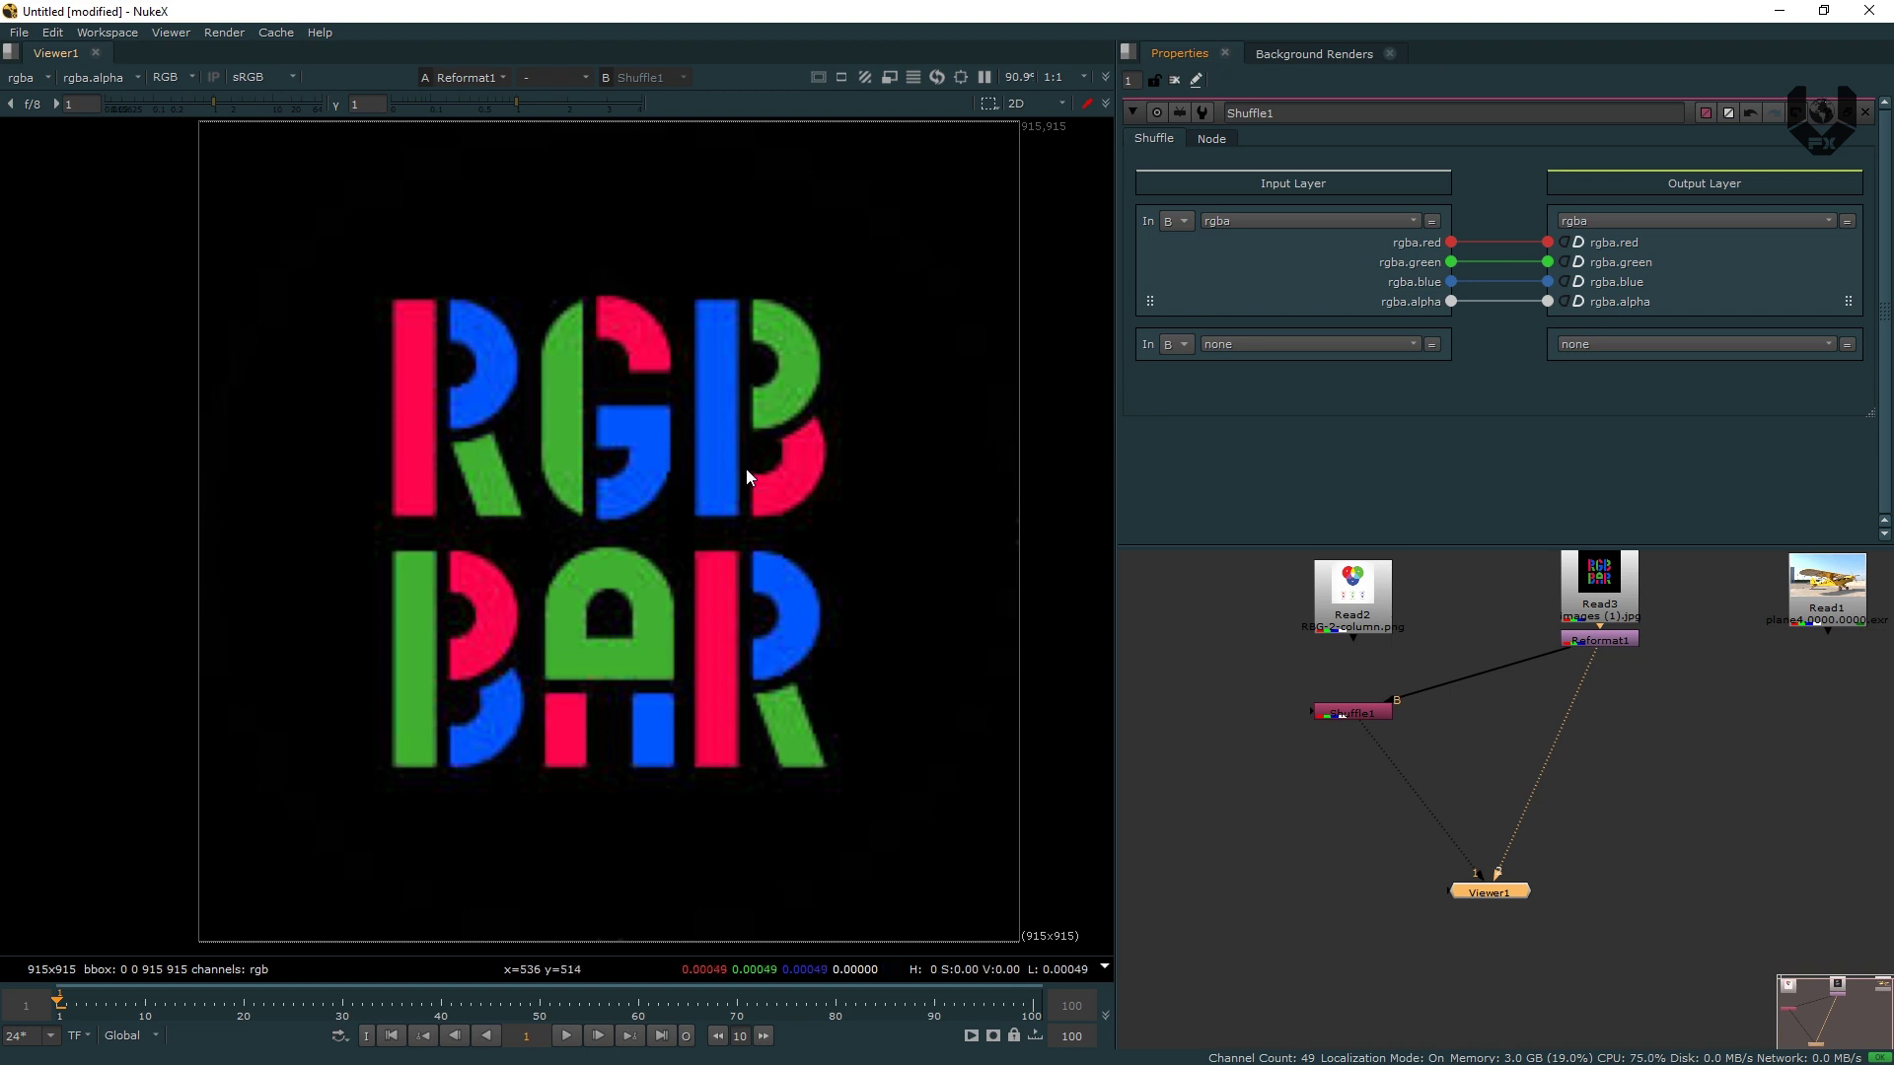
key(1)
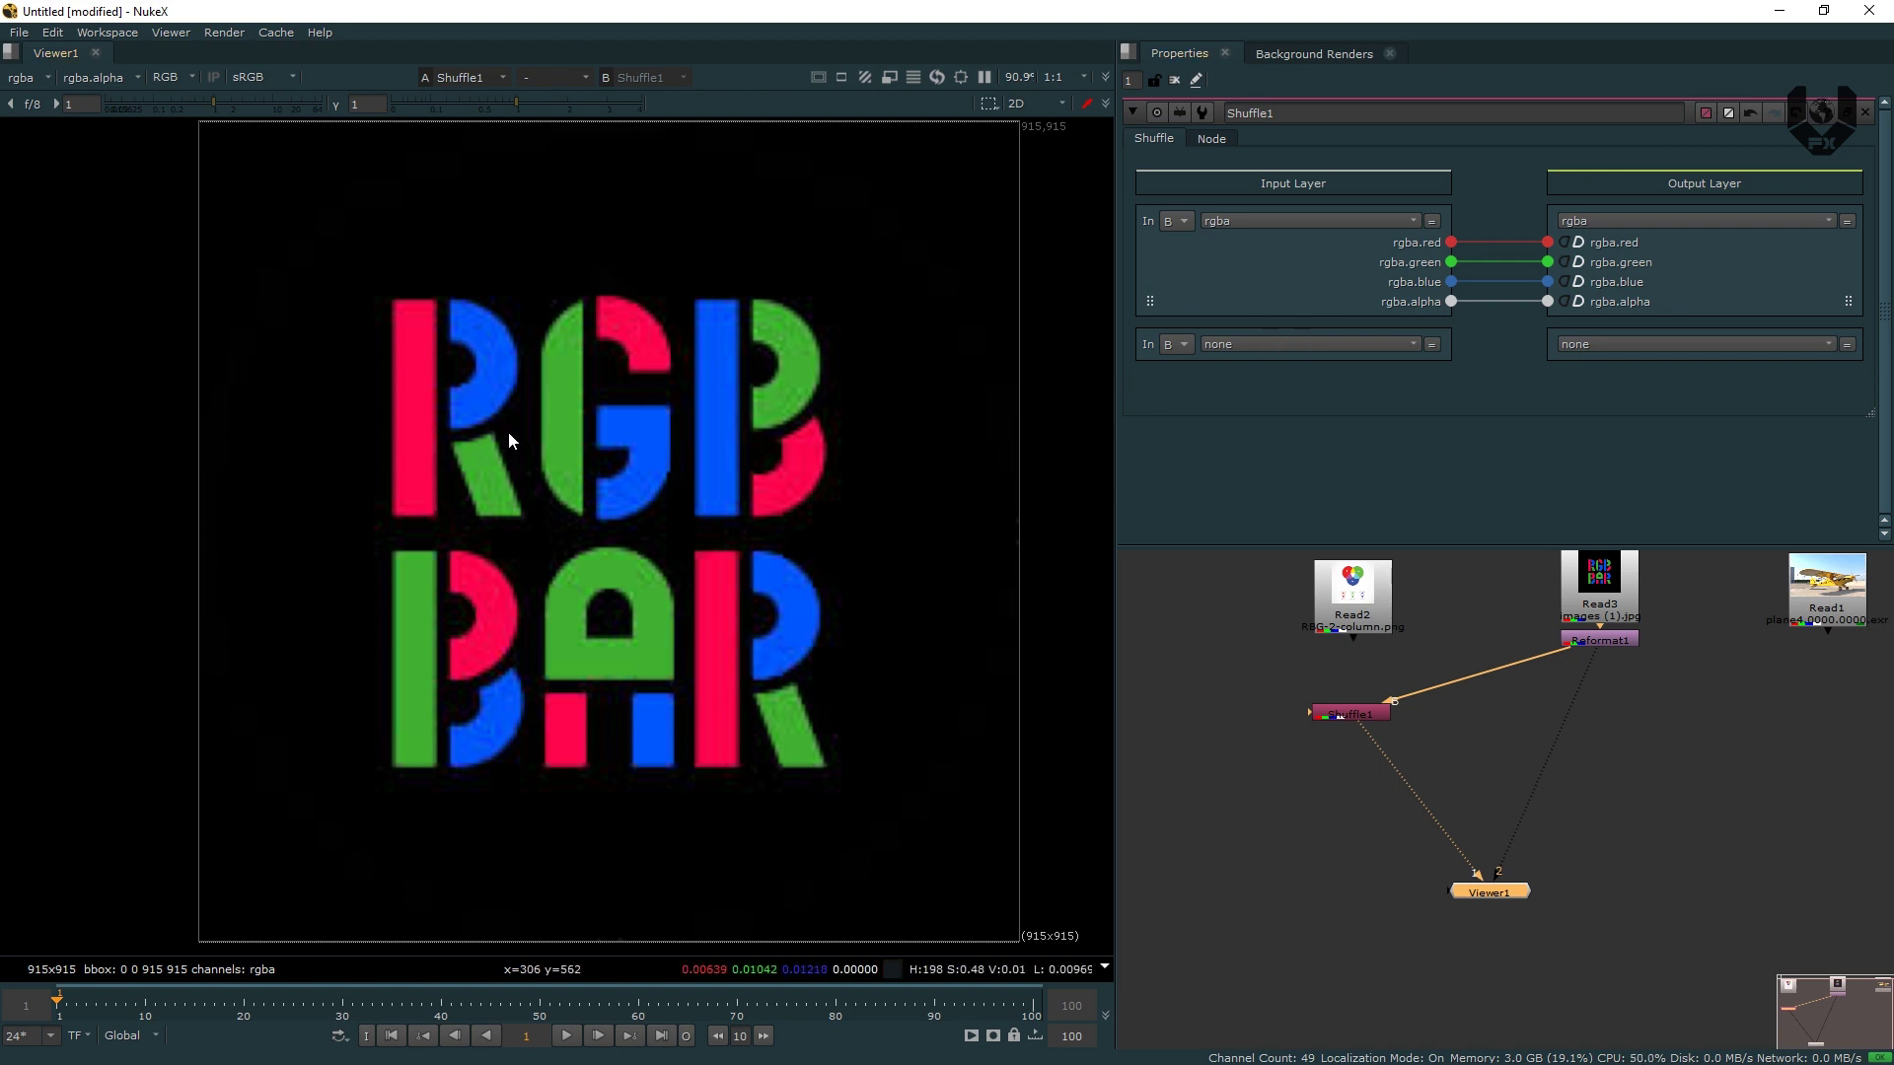
drag(1452, 242, 1546, 302)
key(a)
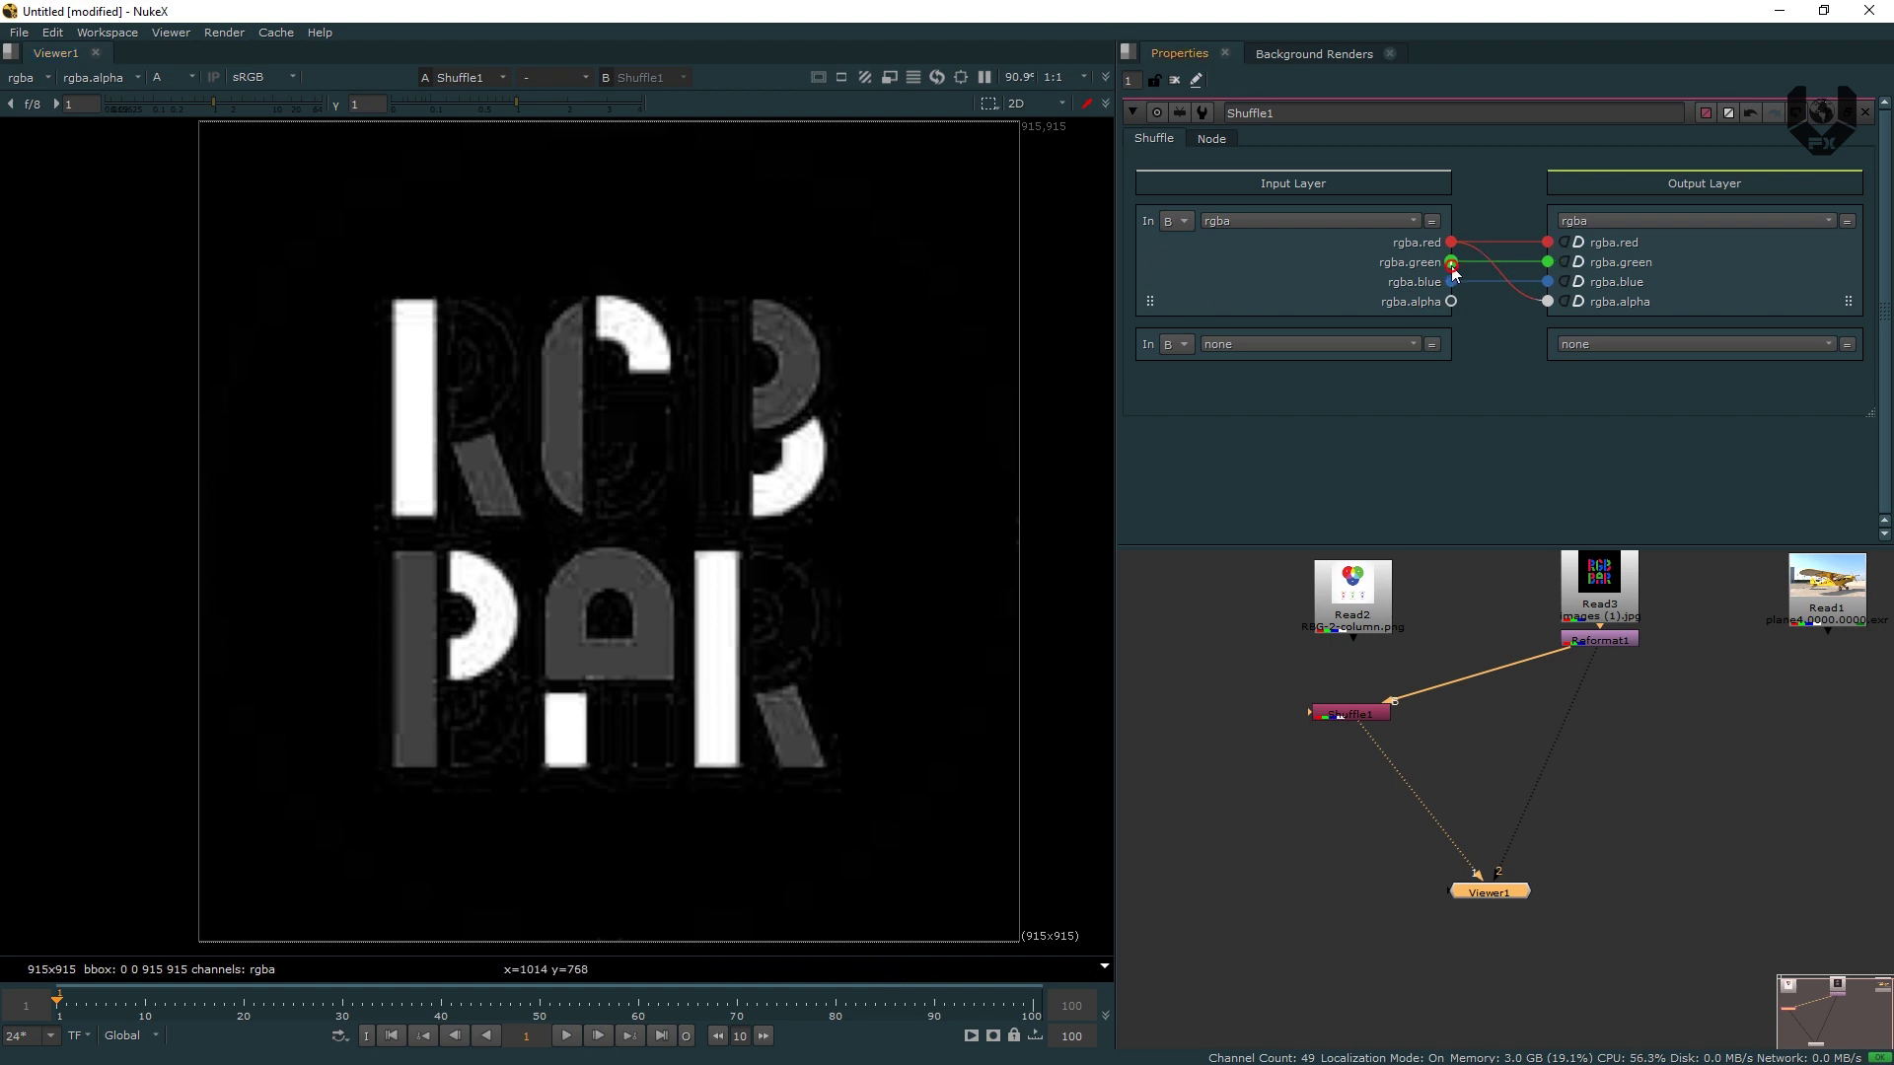
Route rgba.green and rgba.blue in turn to the rgba.alpha output and compare the alpha with the RGB view.
drag(1536, 302, 1534, 300)
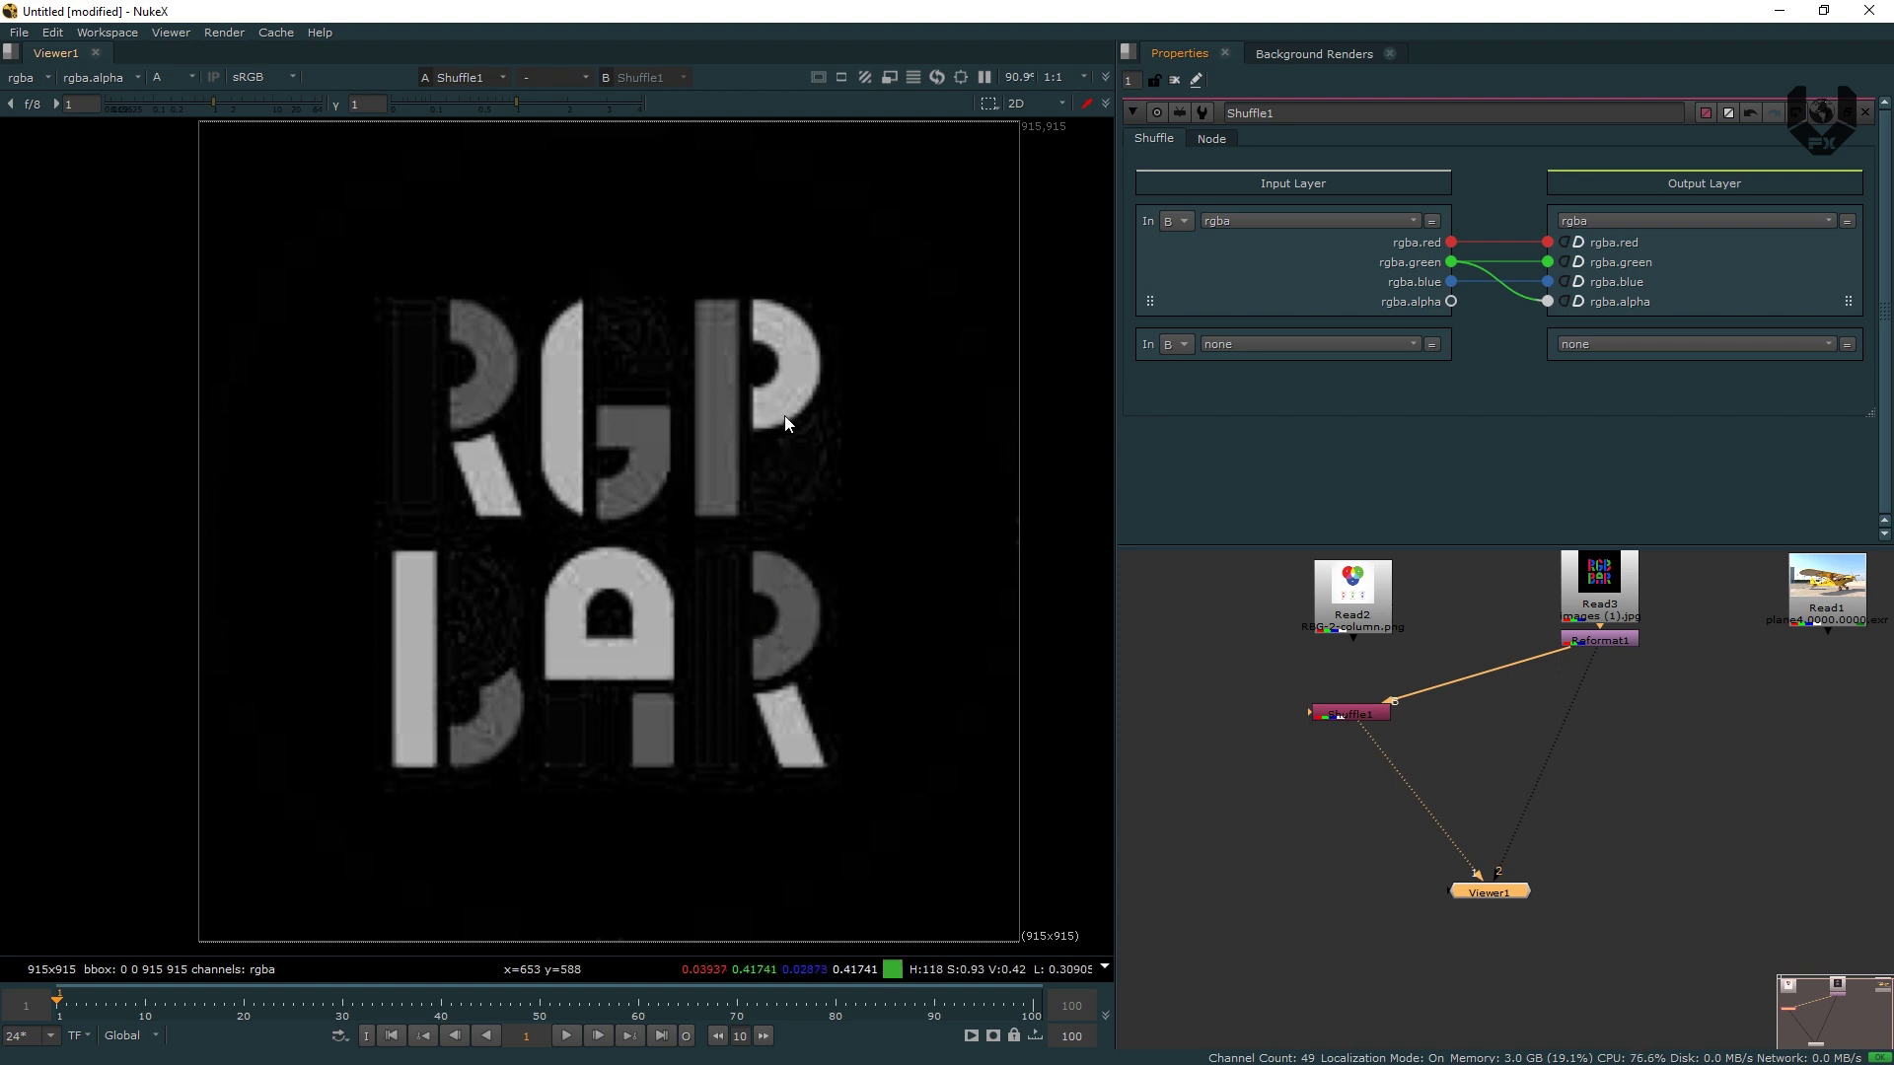
drag(1451, 281, 1548, 300)
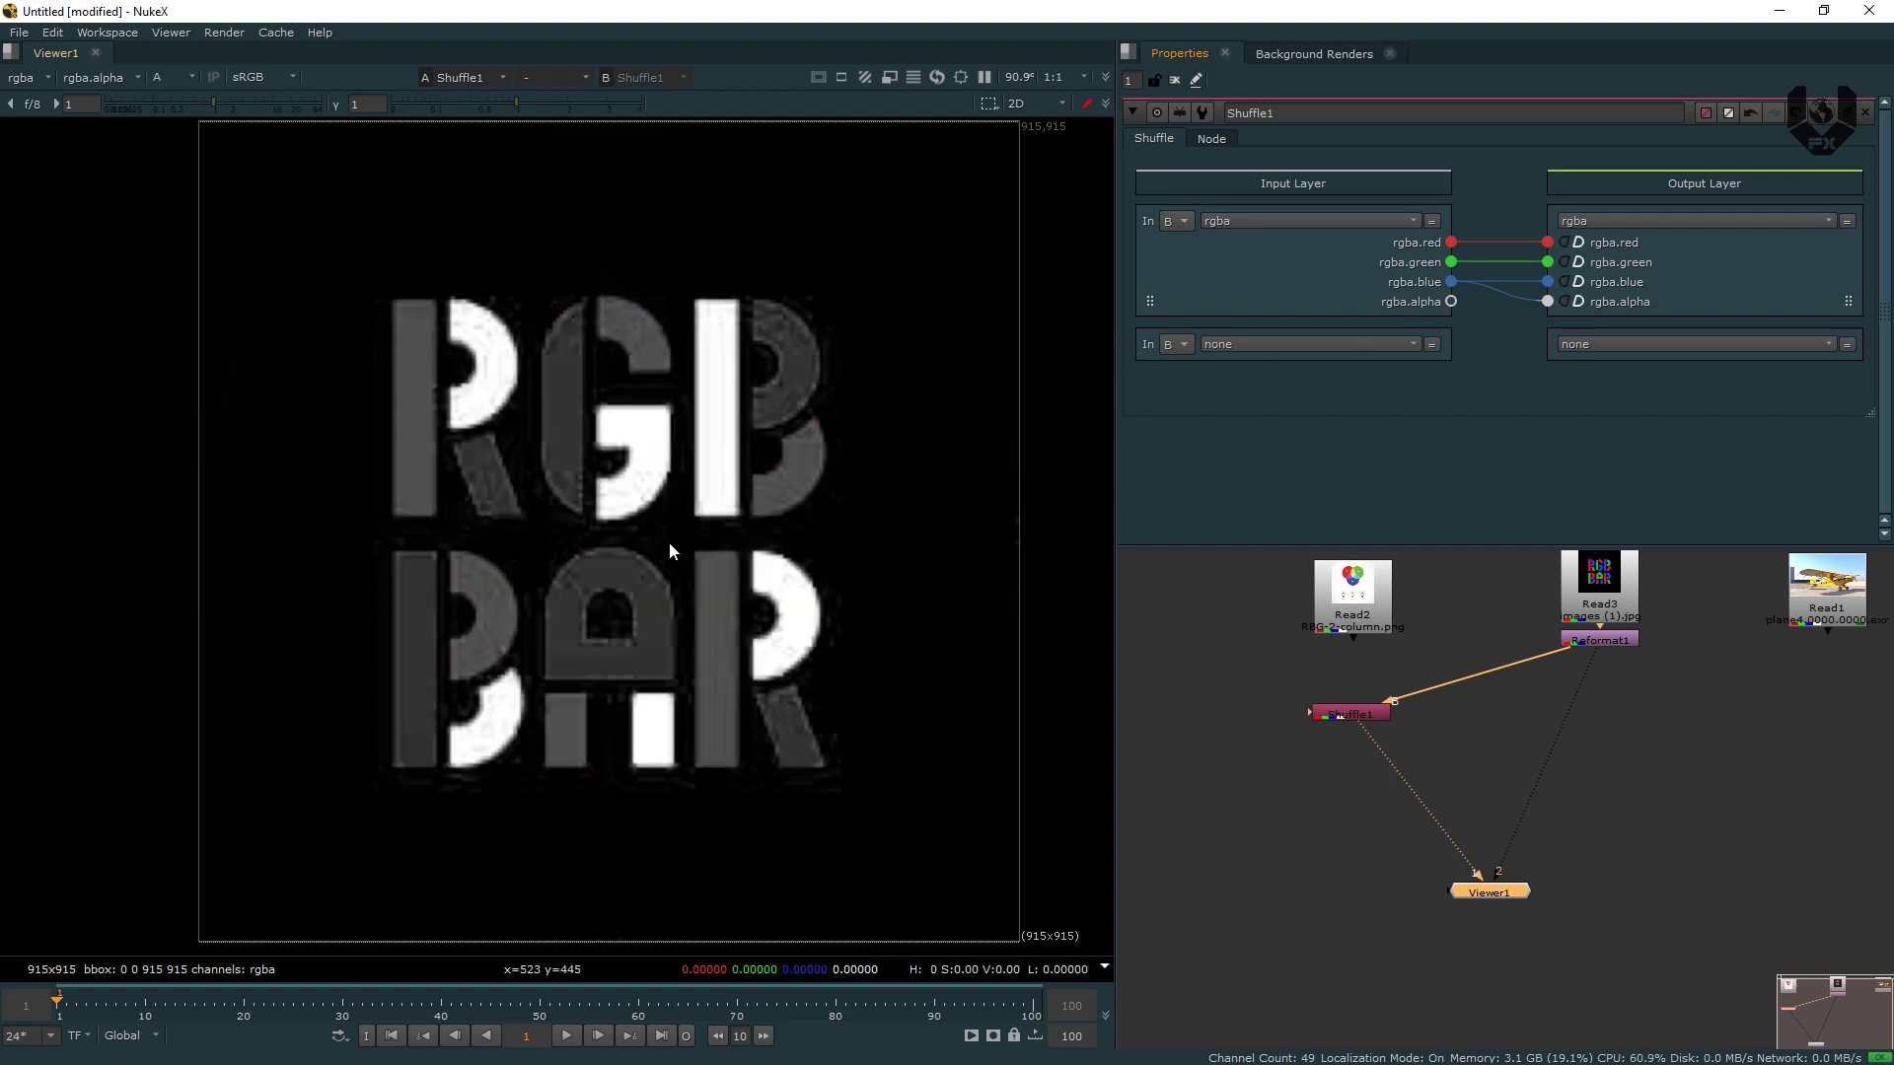
key(a)
key(a)
key(a)
key(a)
key(a)
key(a)
key(a)
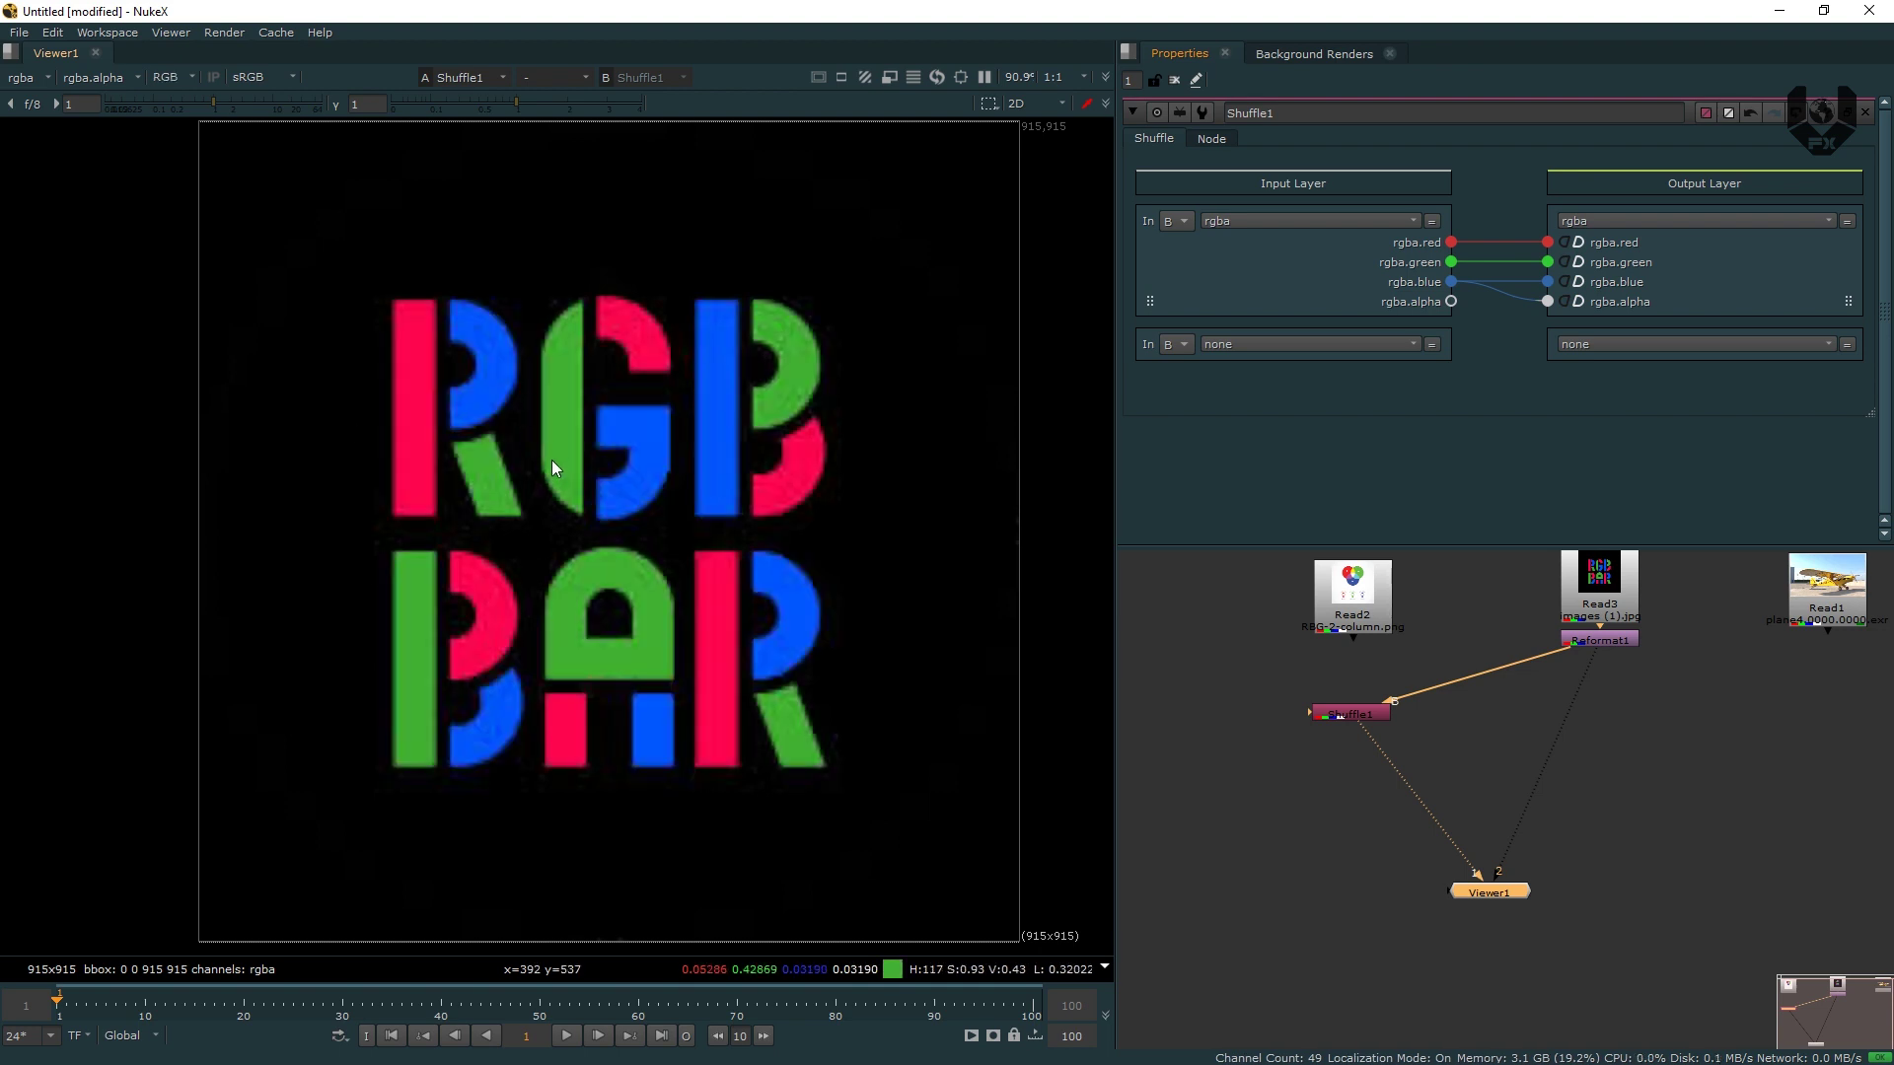
Restore the Shuffle's straight channel connections and connect its A input to Read2, keeping B on Reformat1.
right_click(1304, 293)
click(1736, 292)
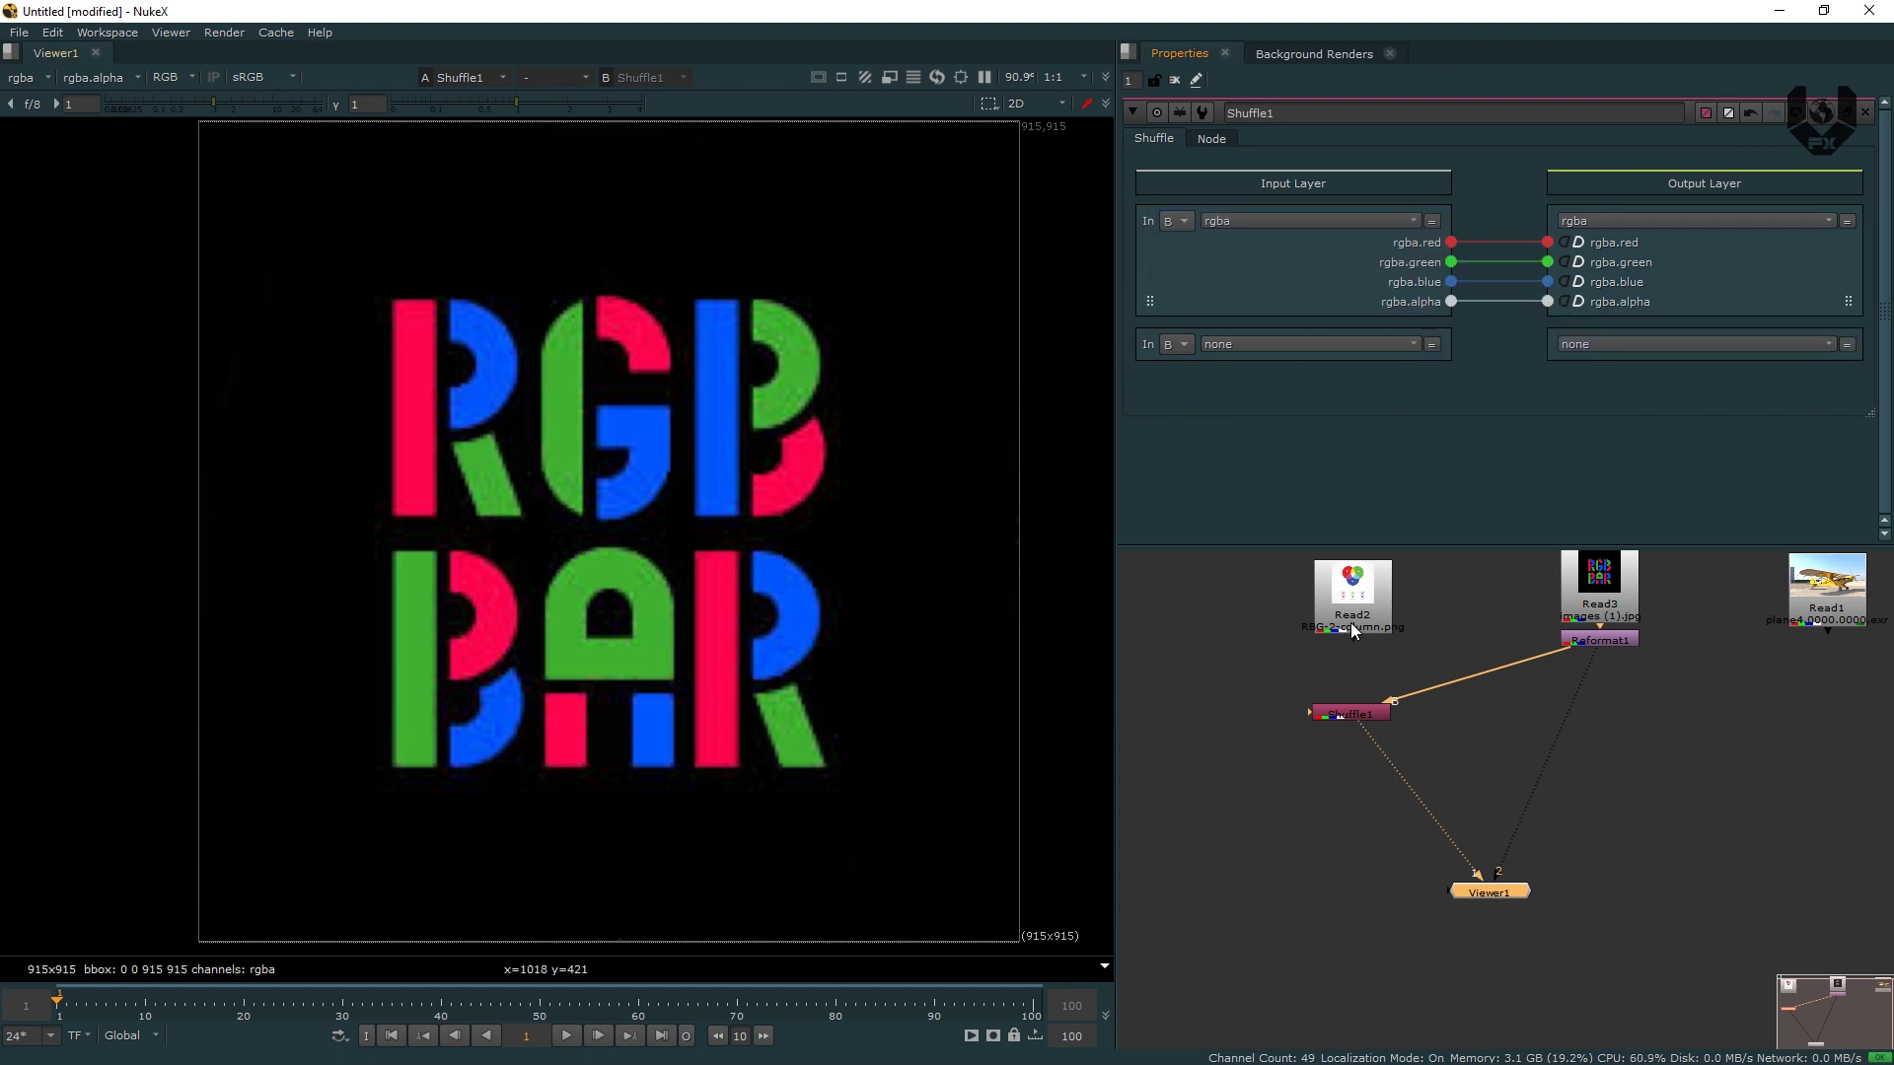
drag(1352, 631, 1347, 633)
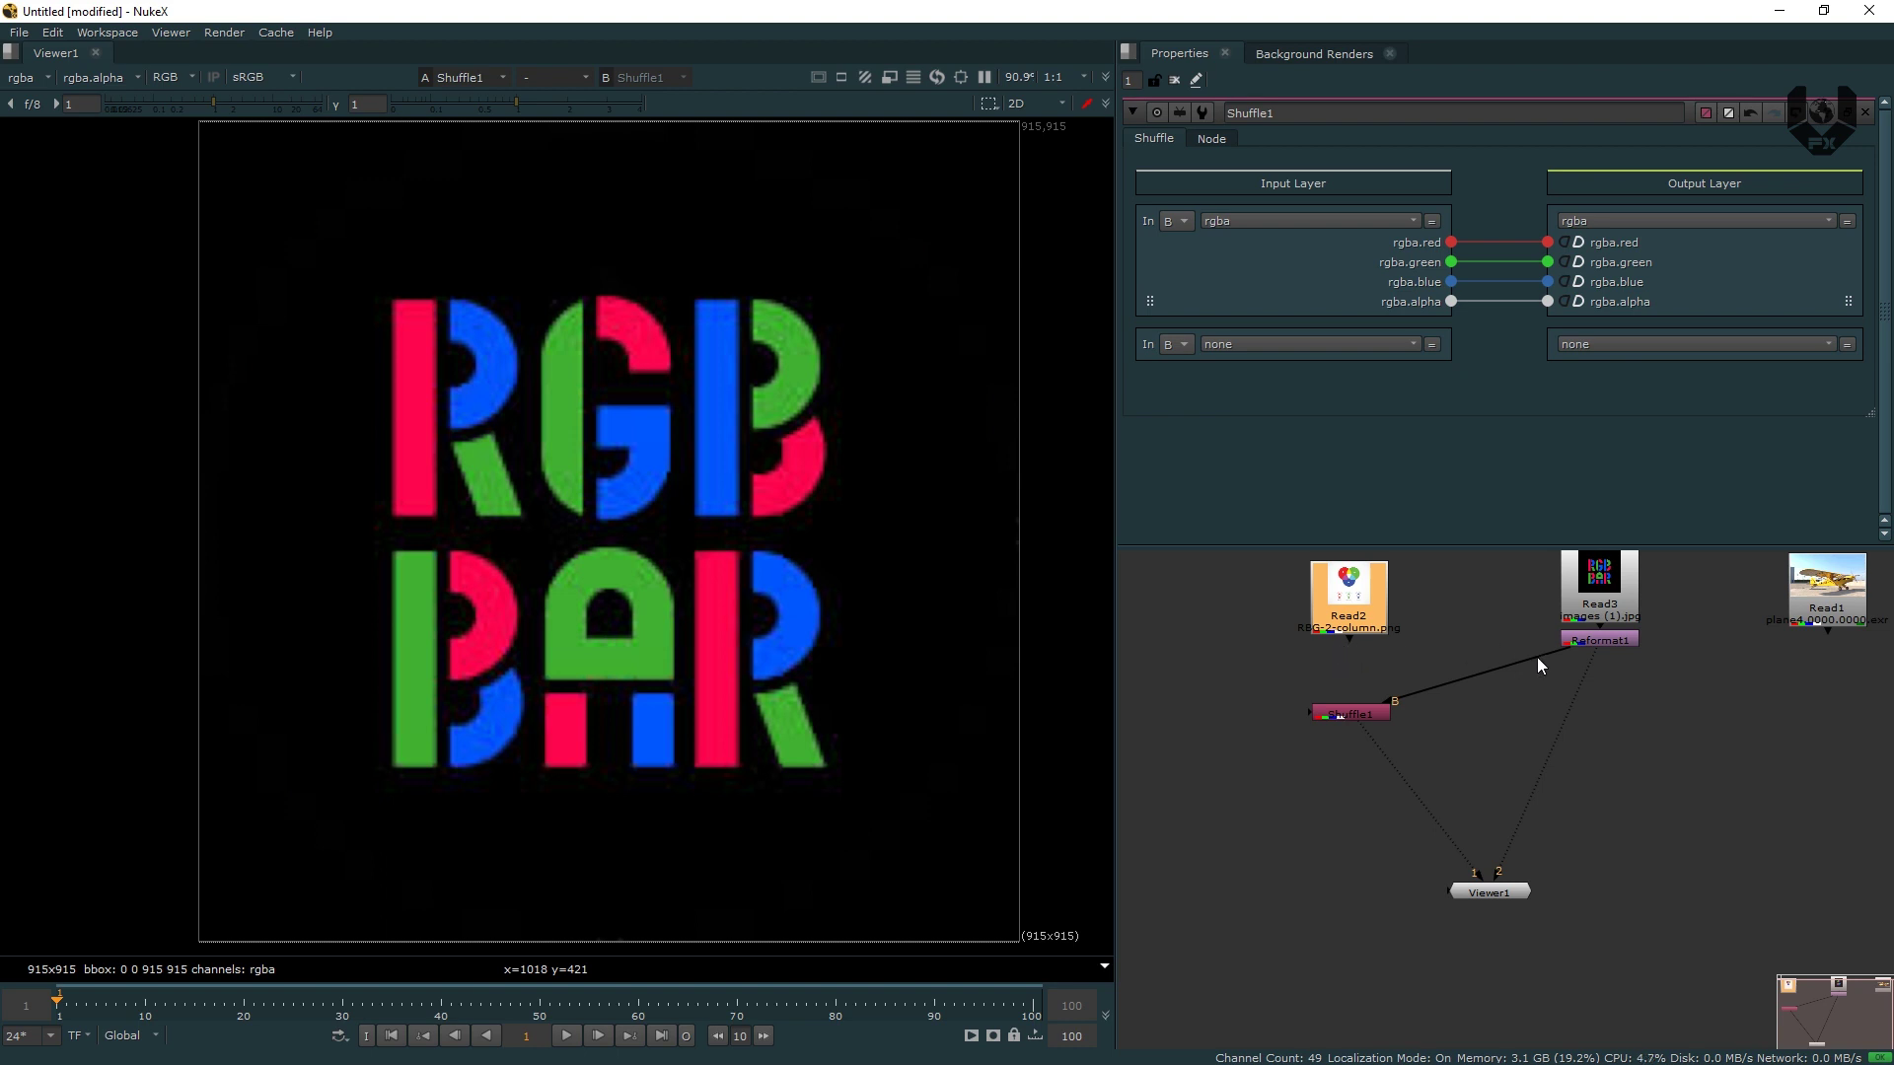
drag(1537, 657, 1582, 638)
drag(1308, 713, 1313, 625)
click(1358, 724)
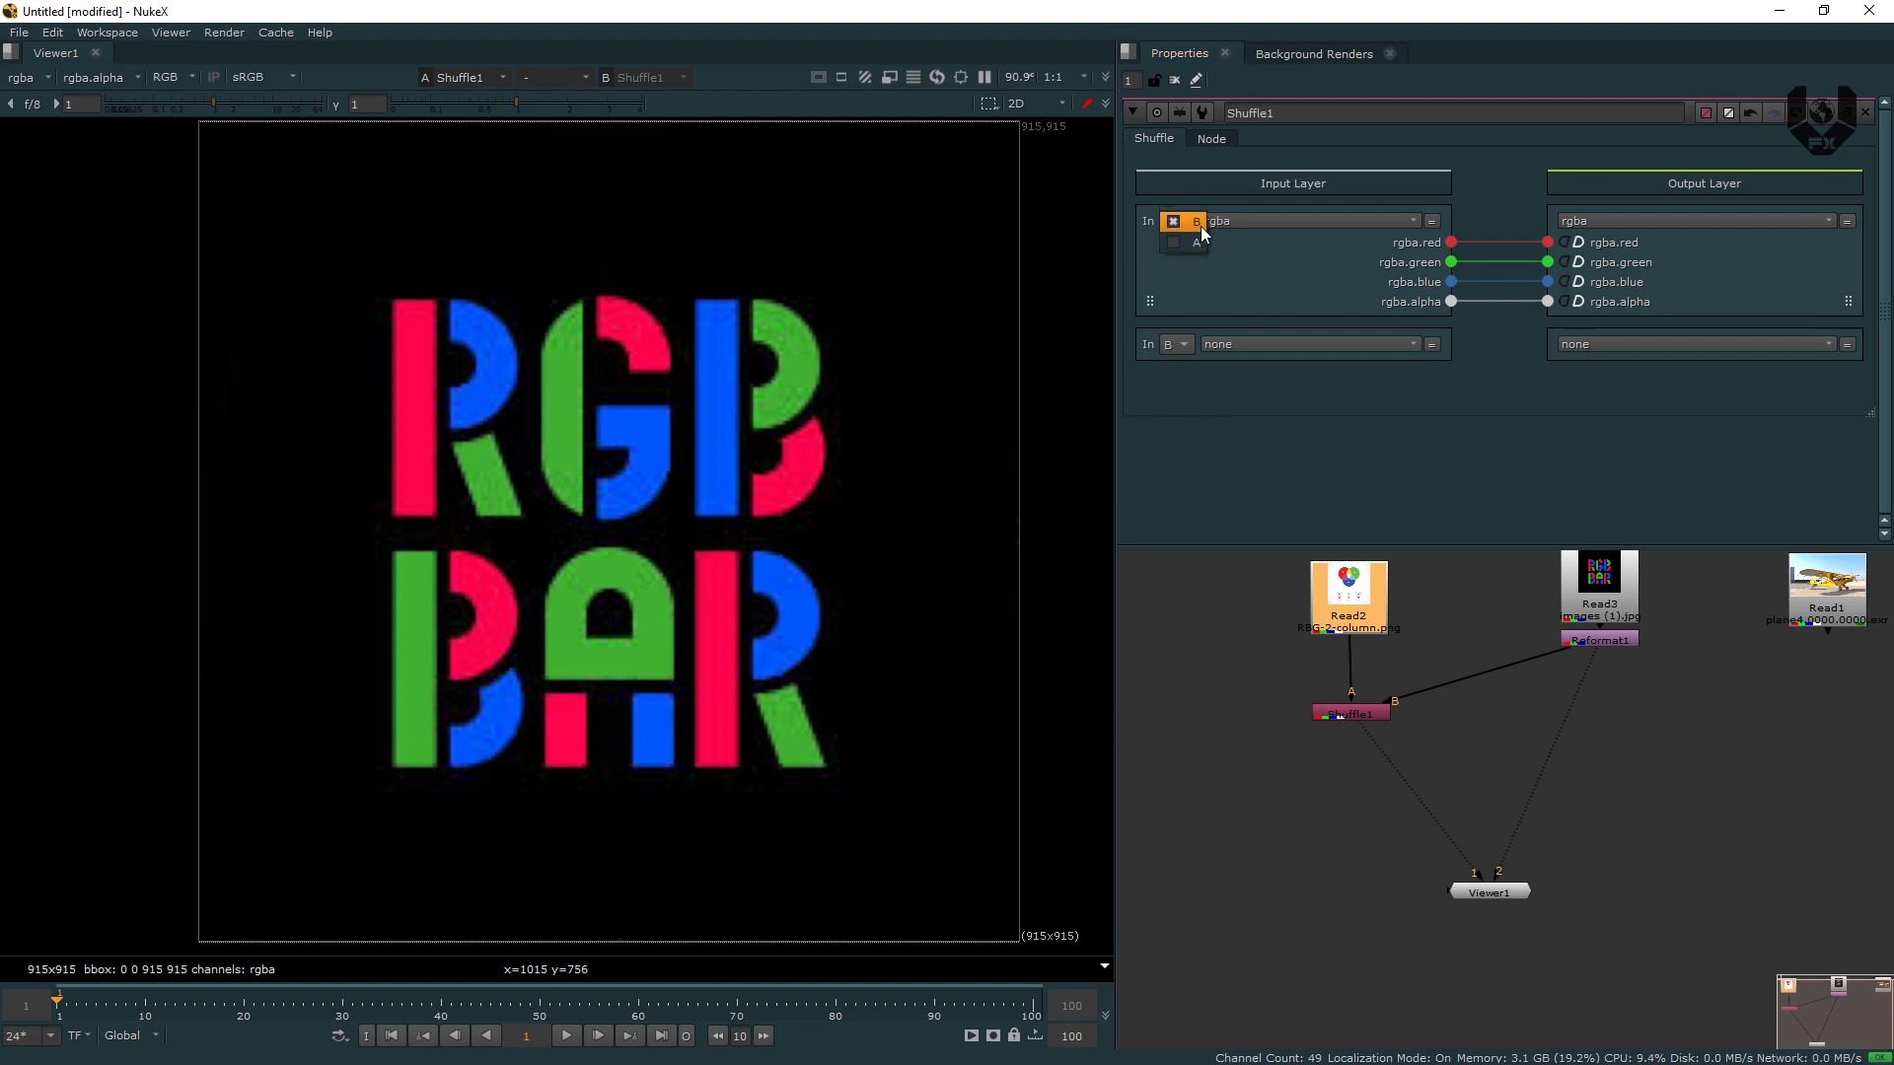
Set the first input layer's source to A and set the second input and output layers to rgba.
click(1192, 244)
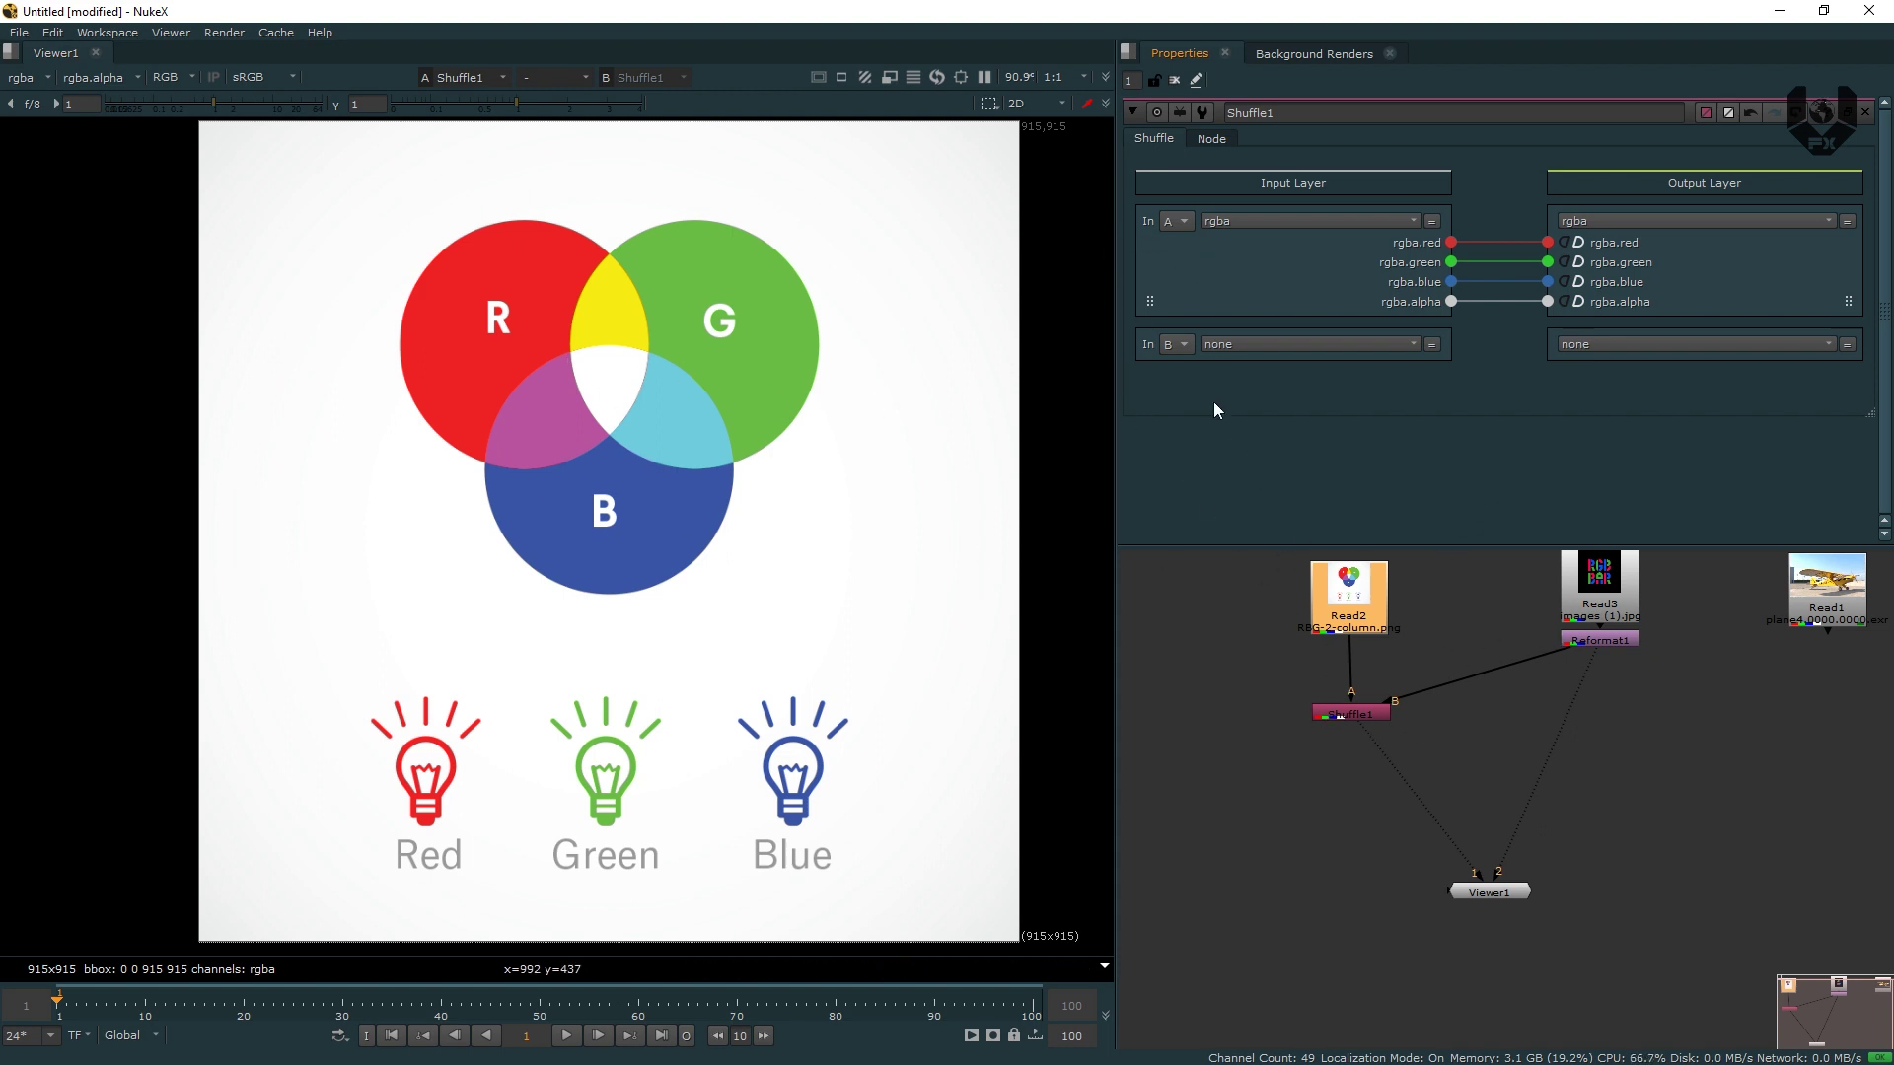
click(868, 523)
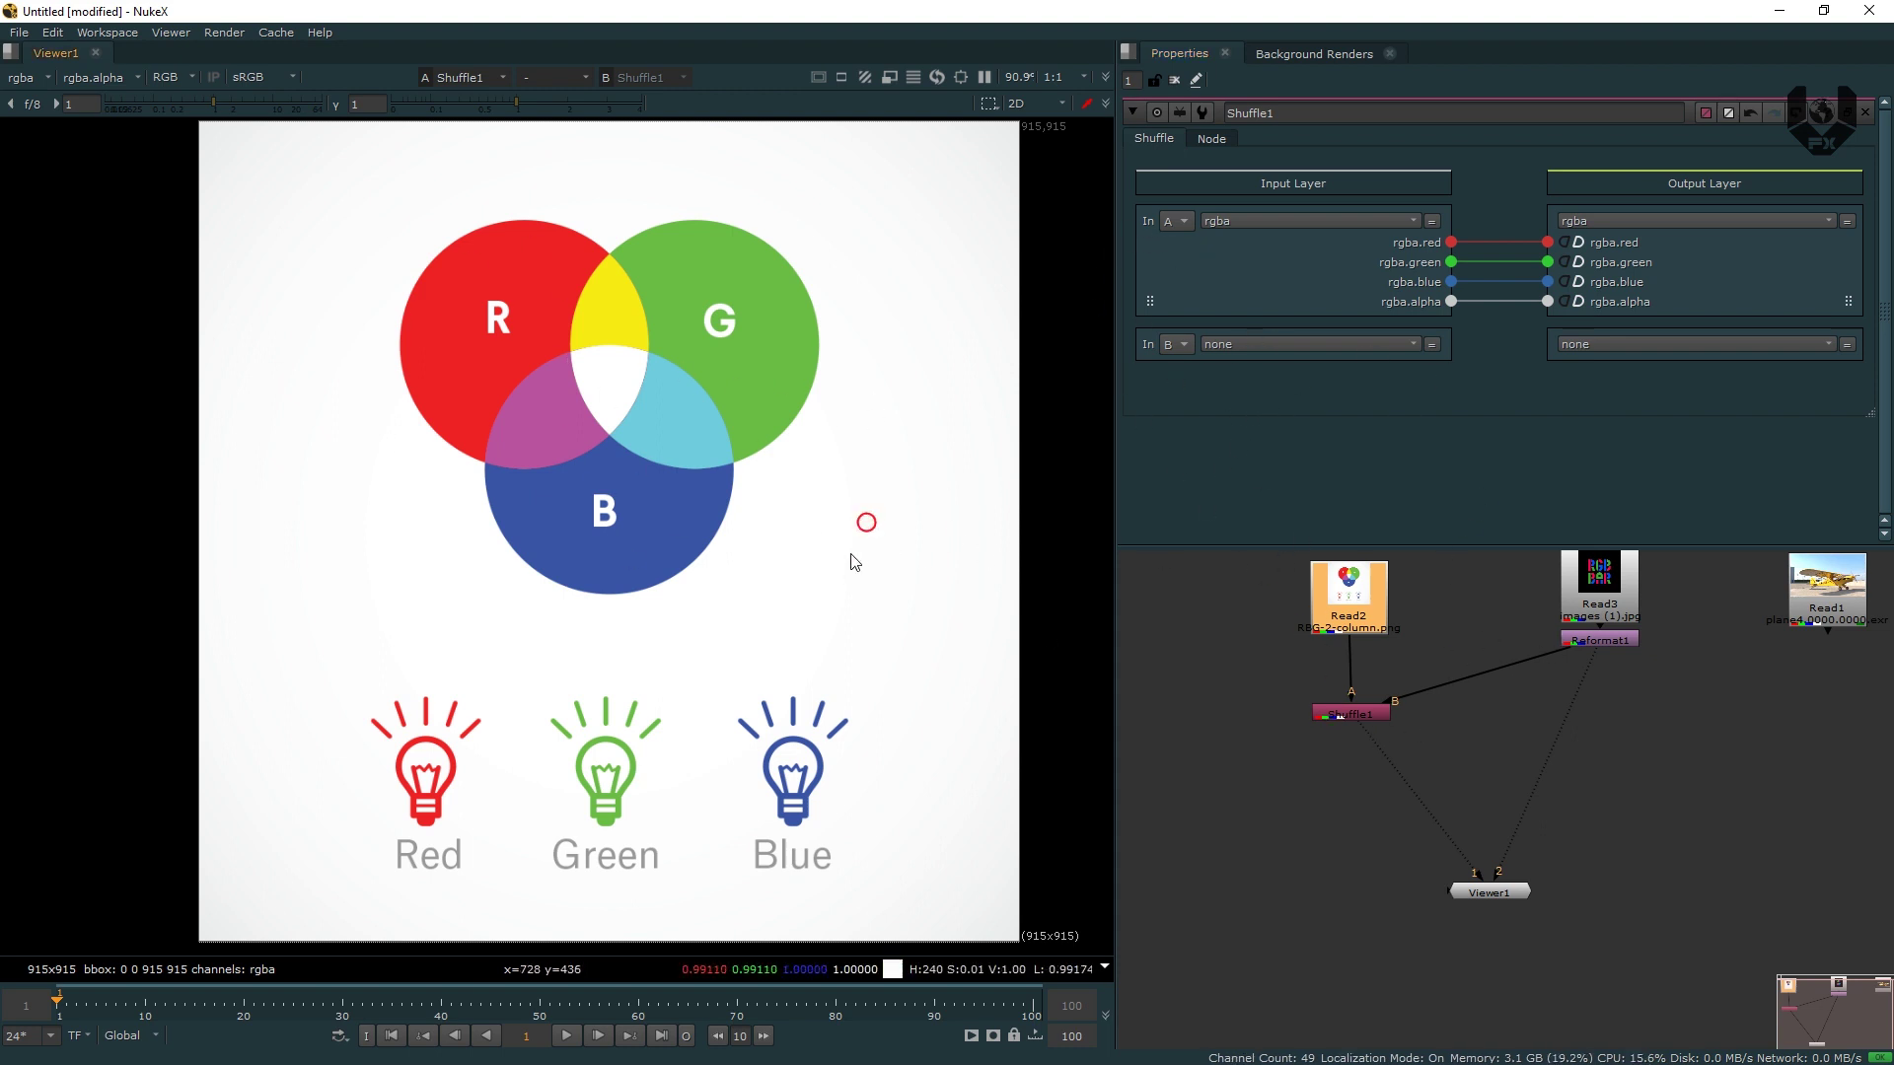
click(1251, 346)
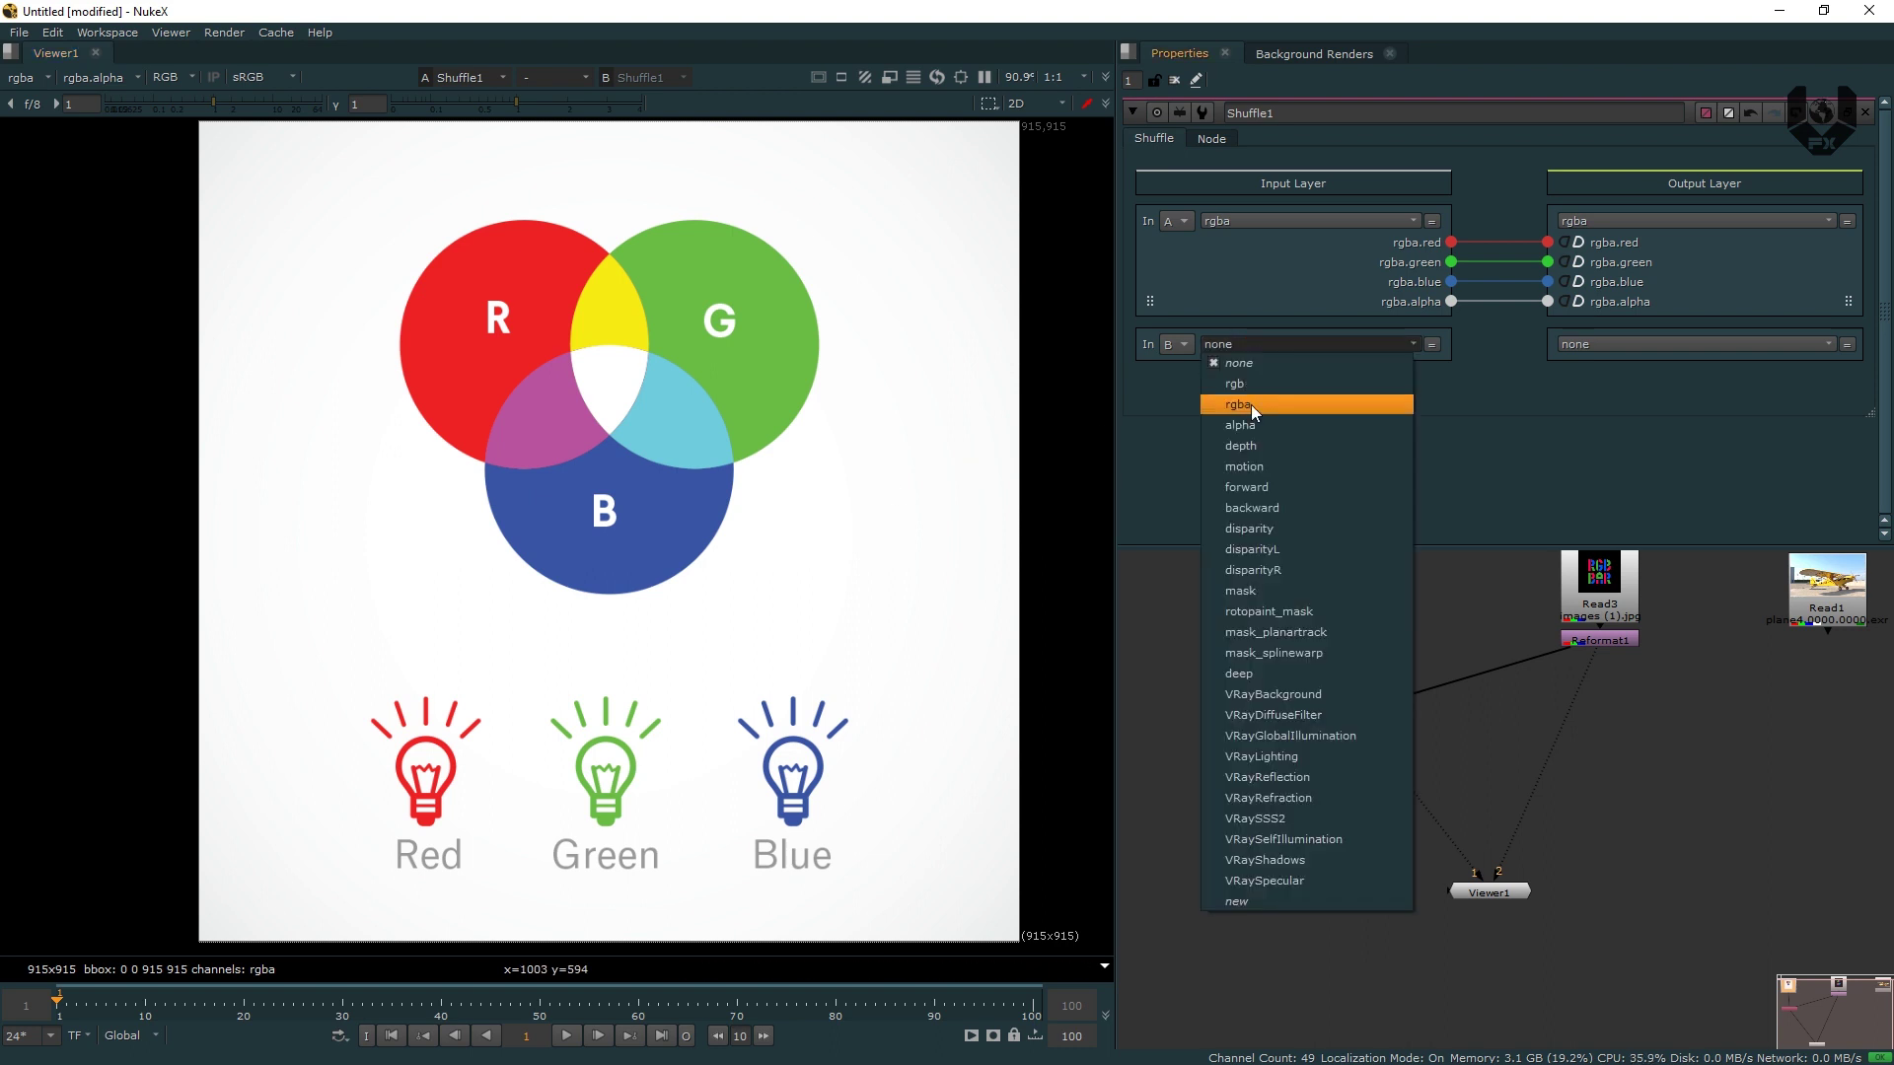
click(1265, 411)
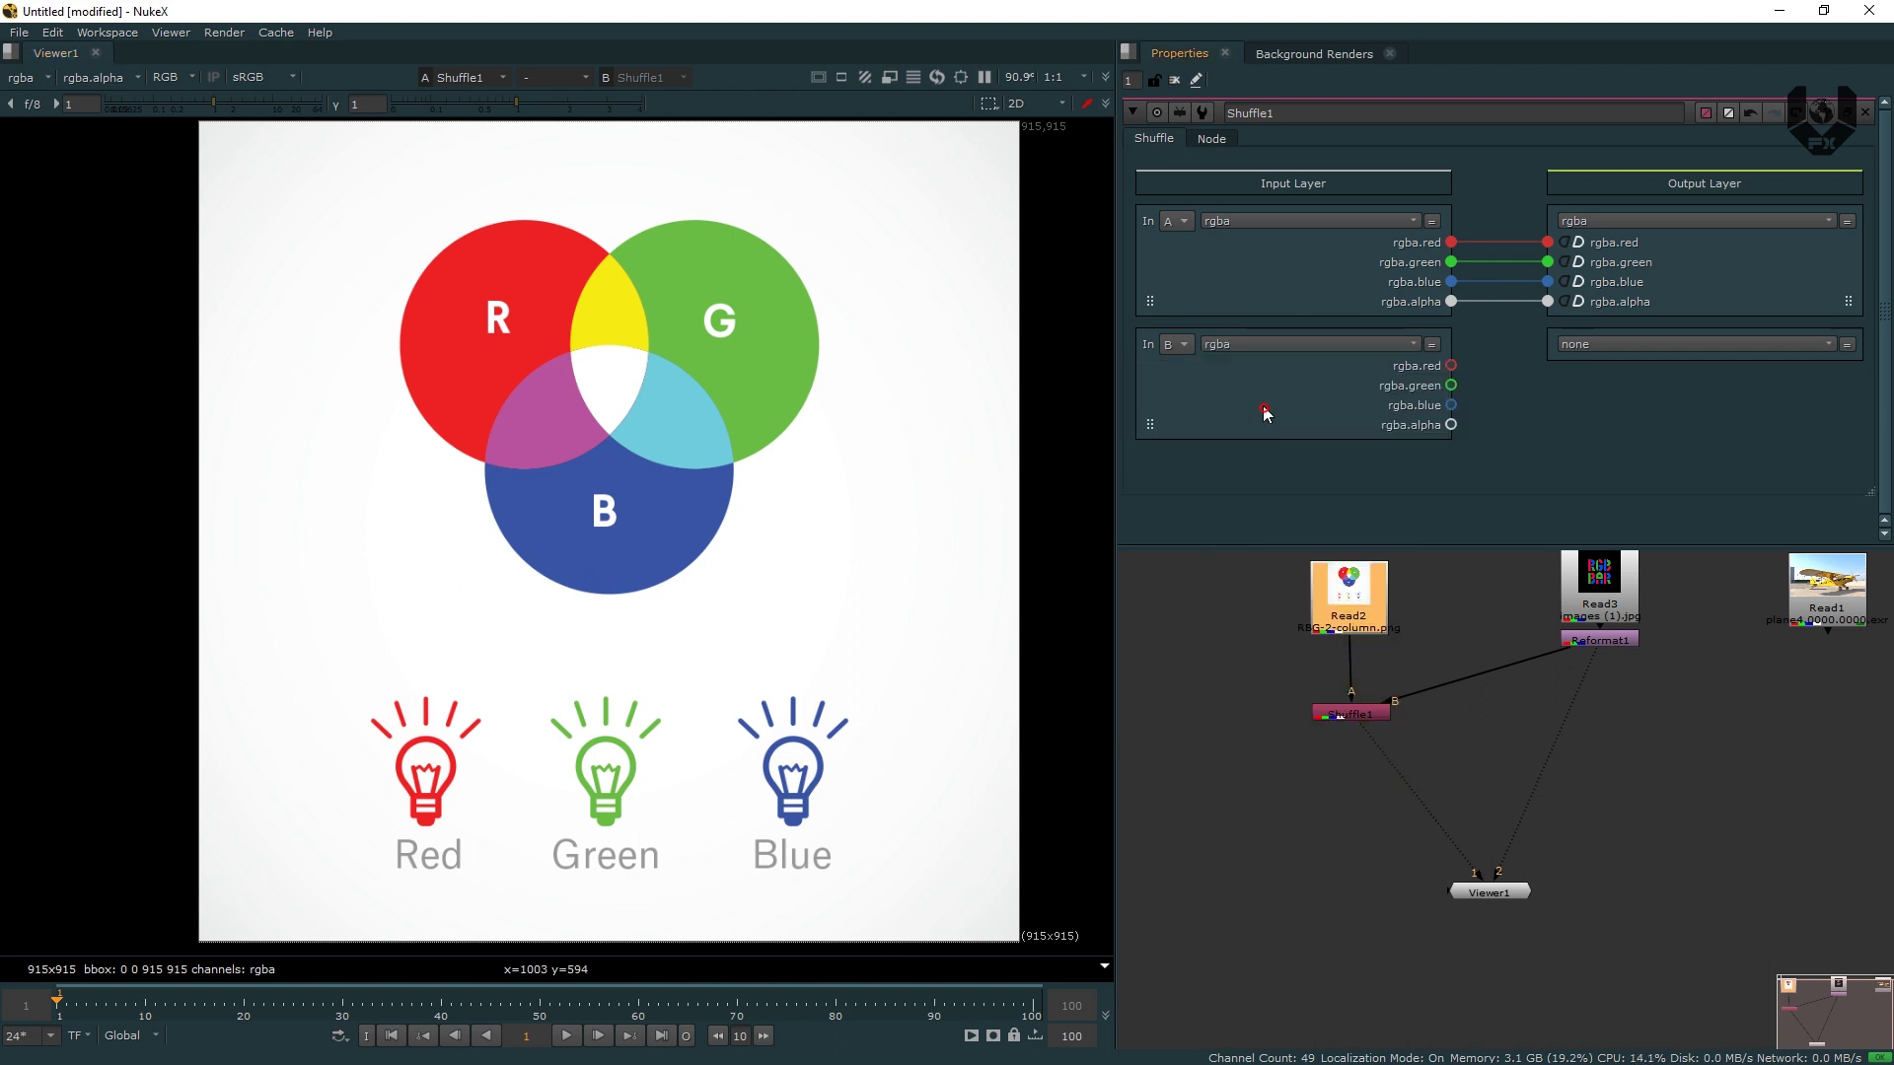
click(1637, 343)
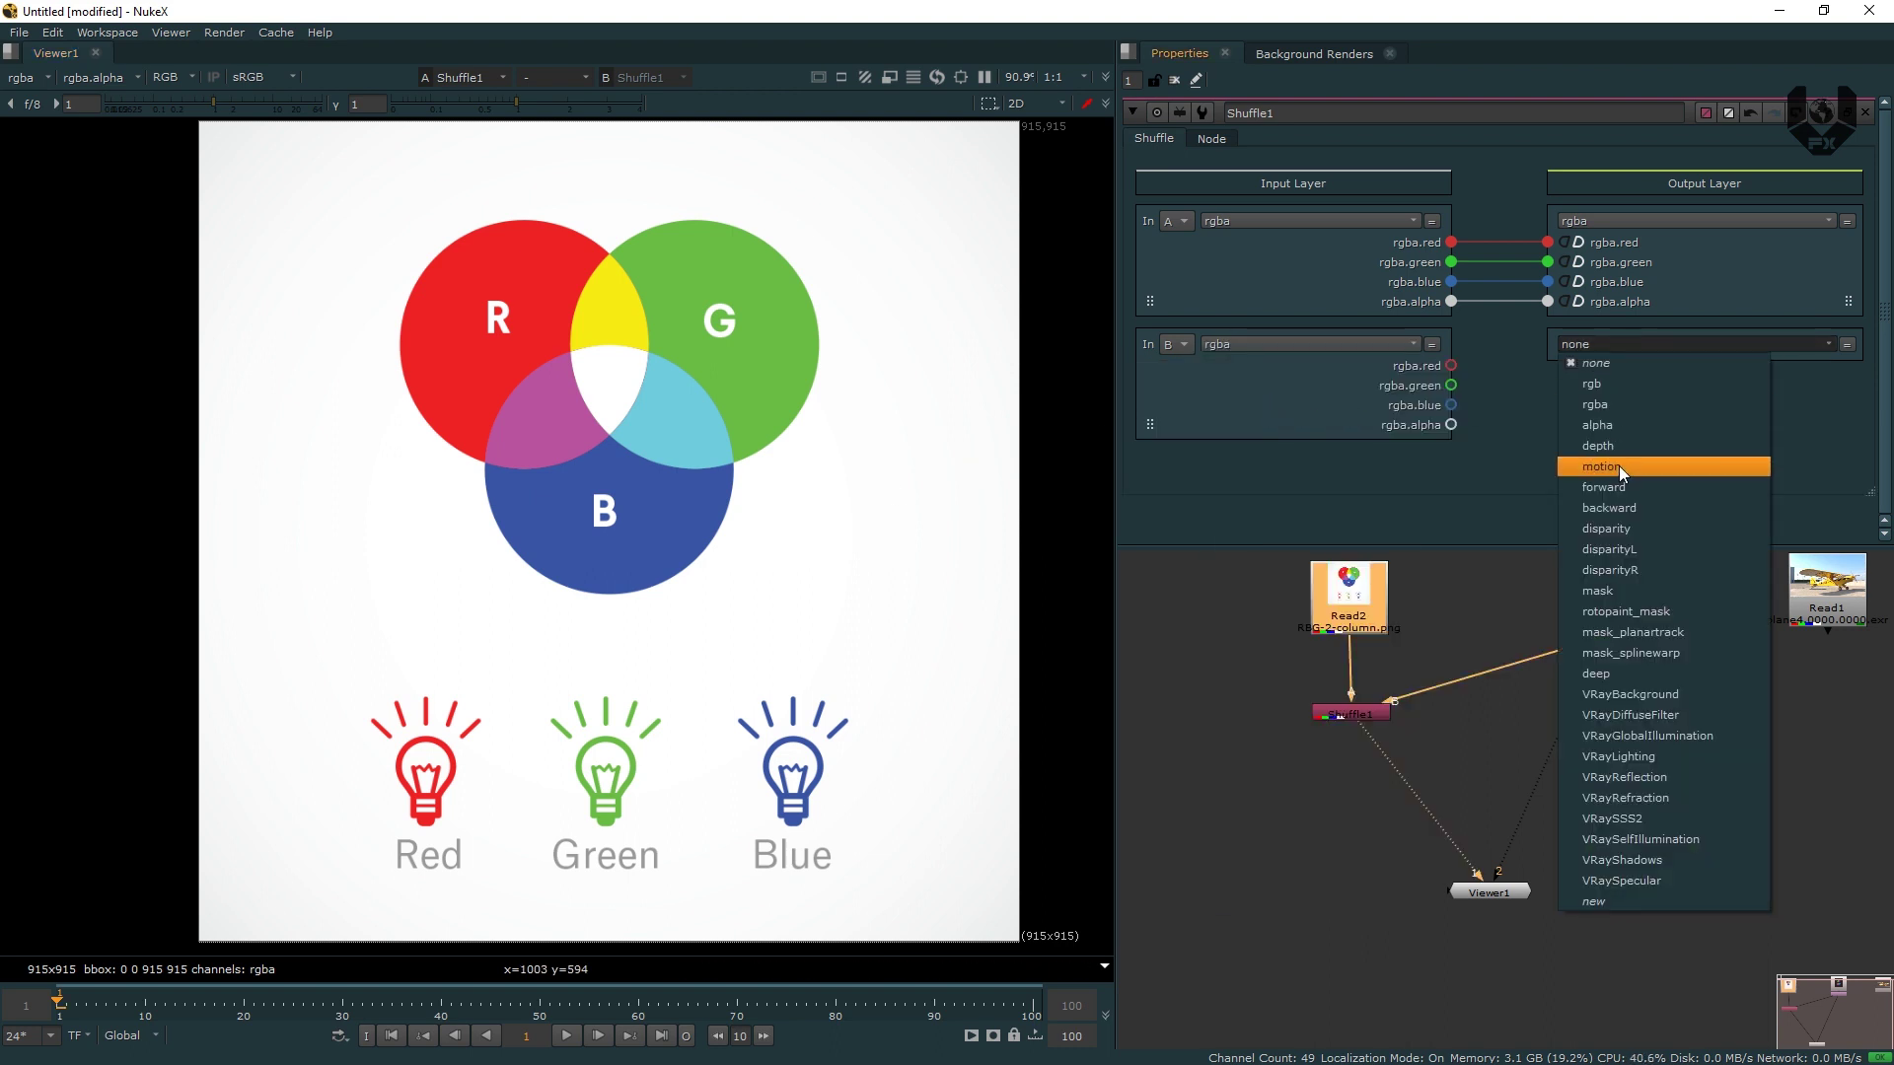
click(1626, 405)
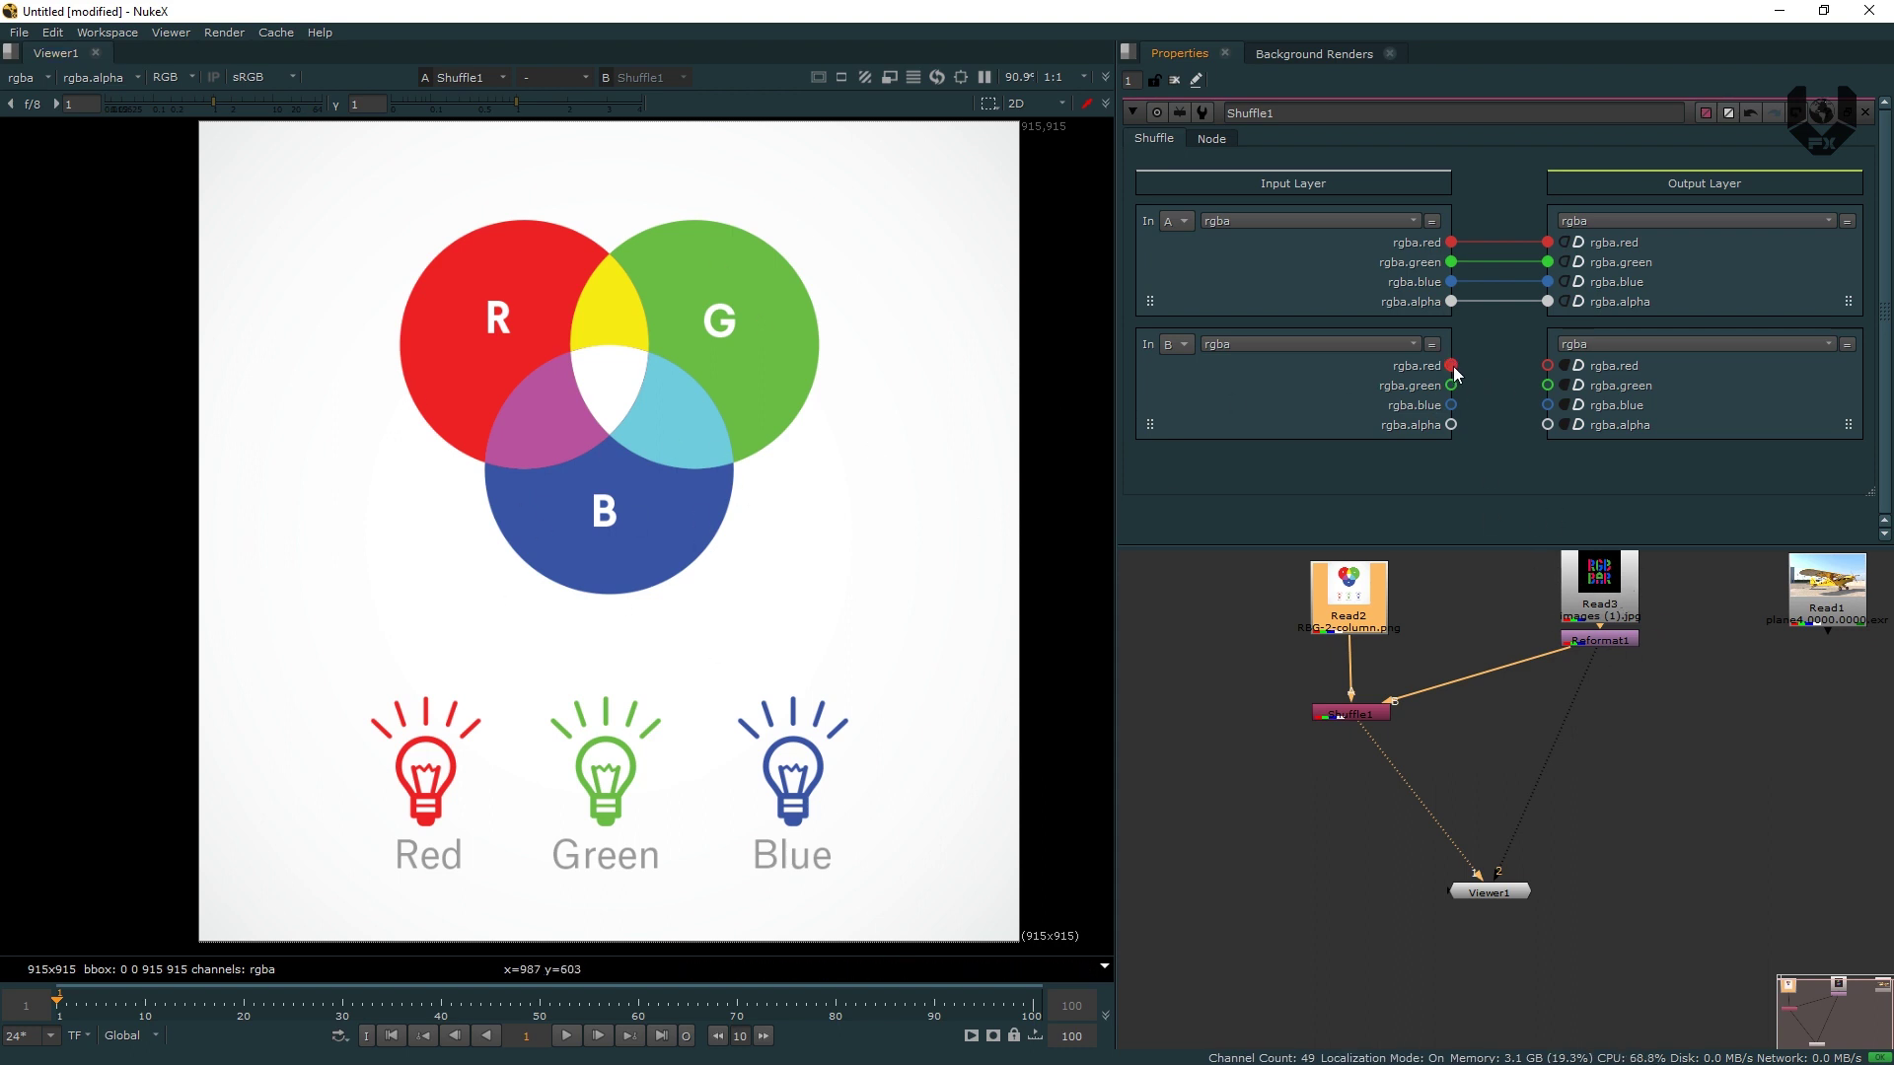
Route B's rgba.red and then all B channels to the first output layer, and all A channels to the second.
drag(1452, 367, 1555, 247)
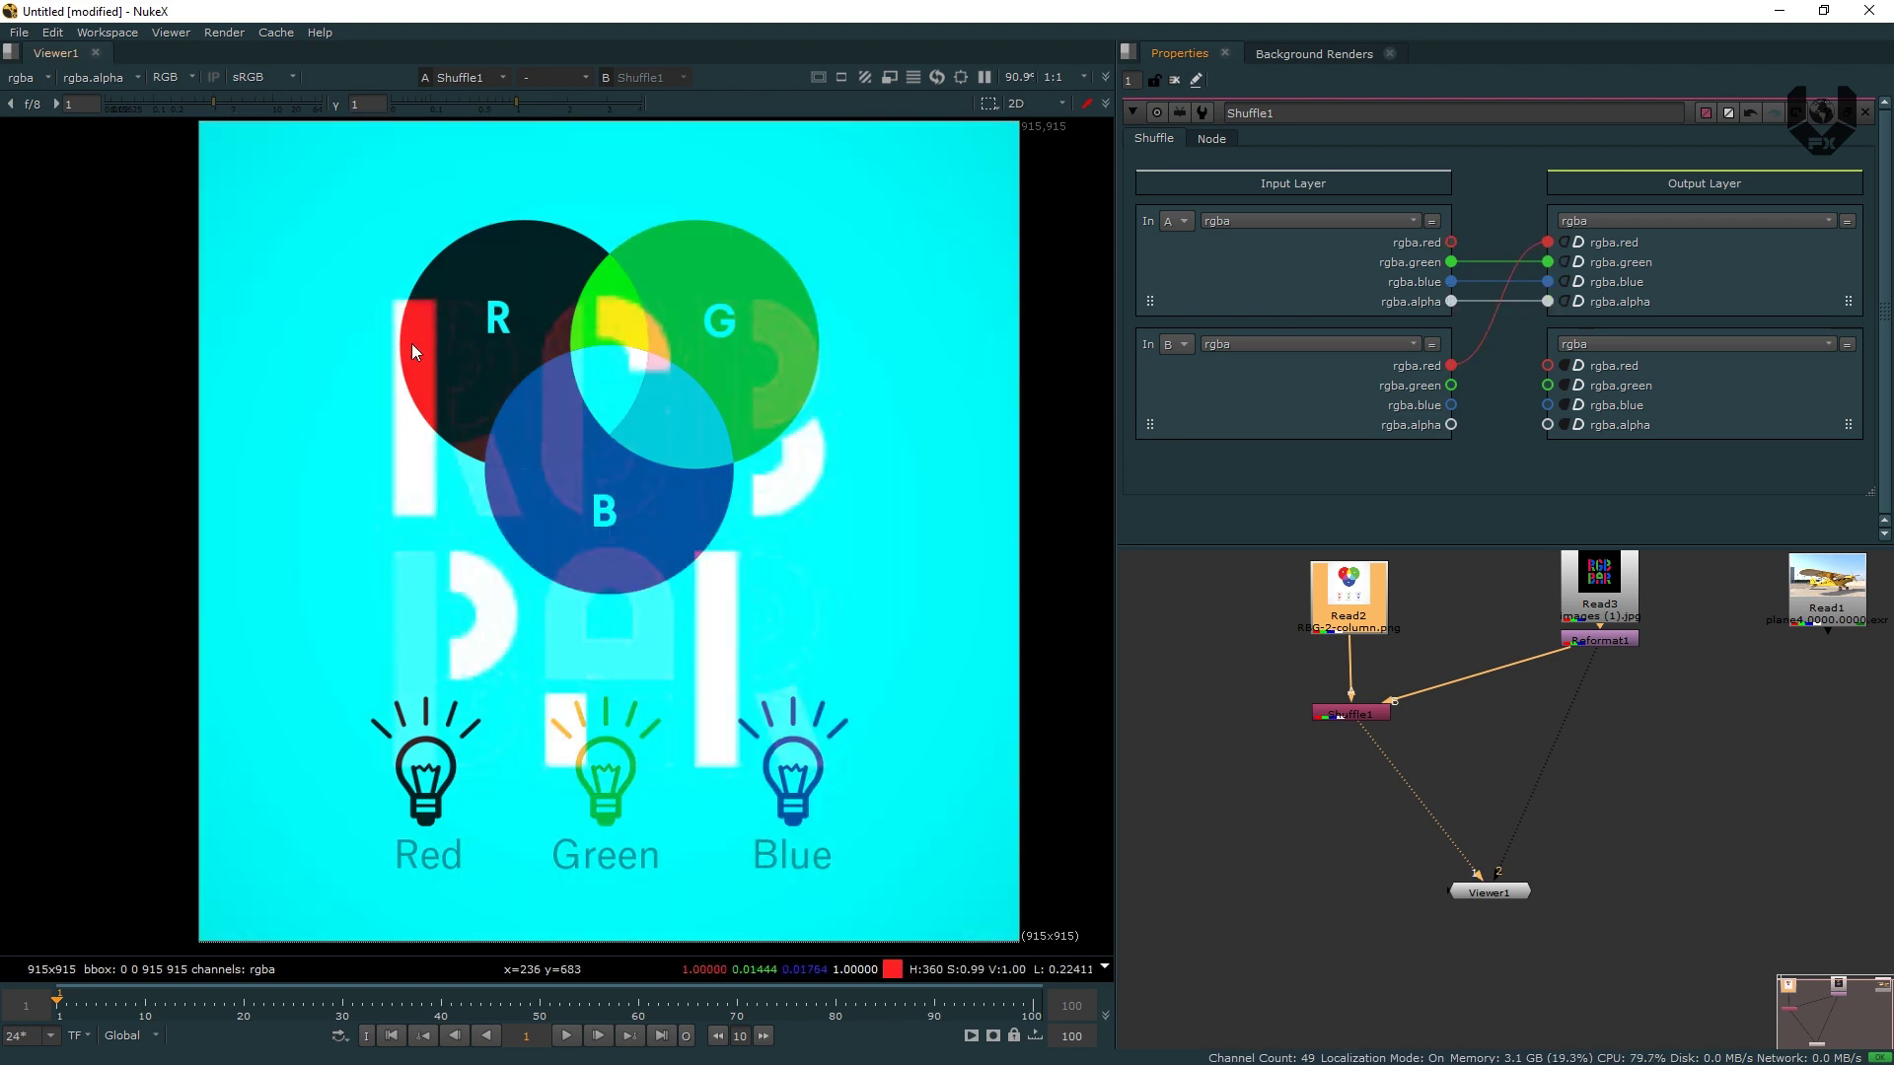
drag(1451, 242, 1555, 246)
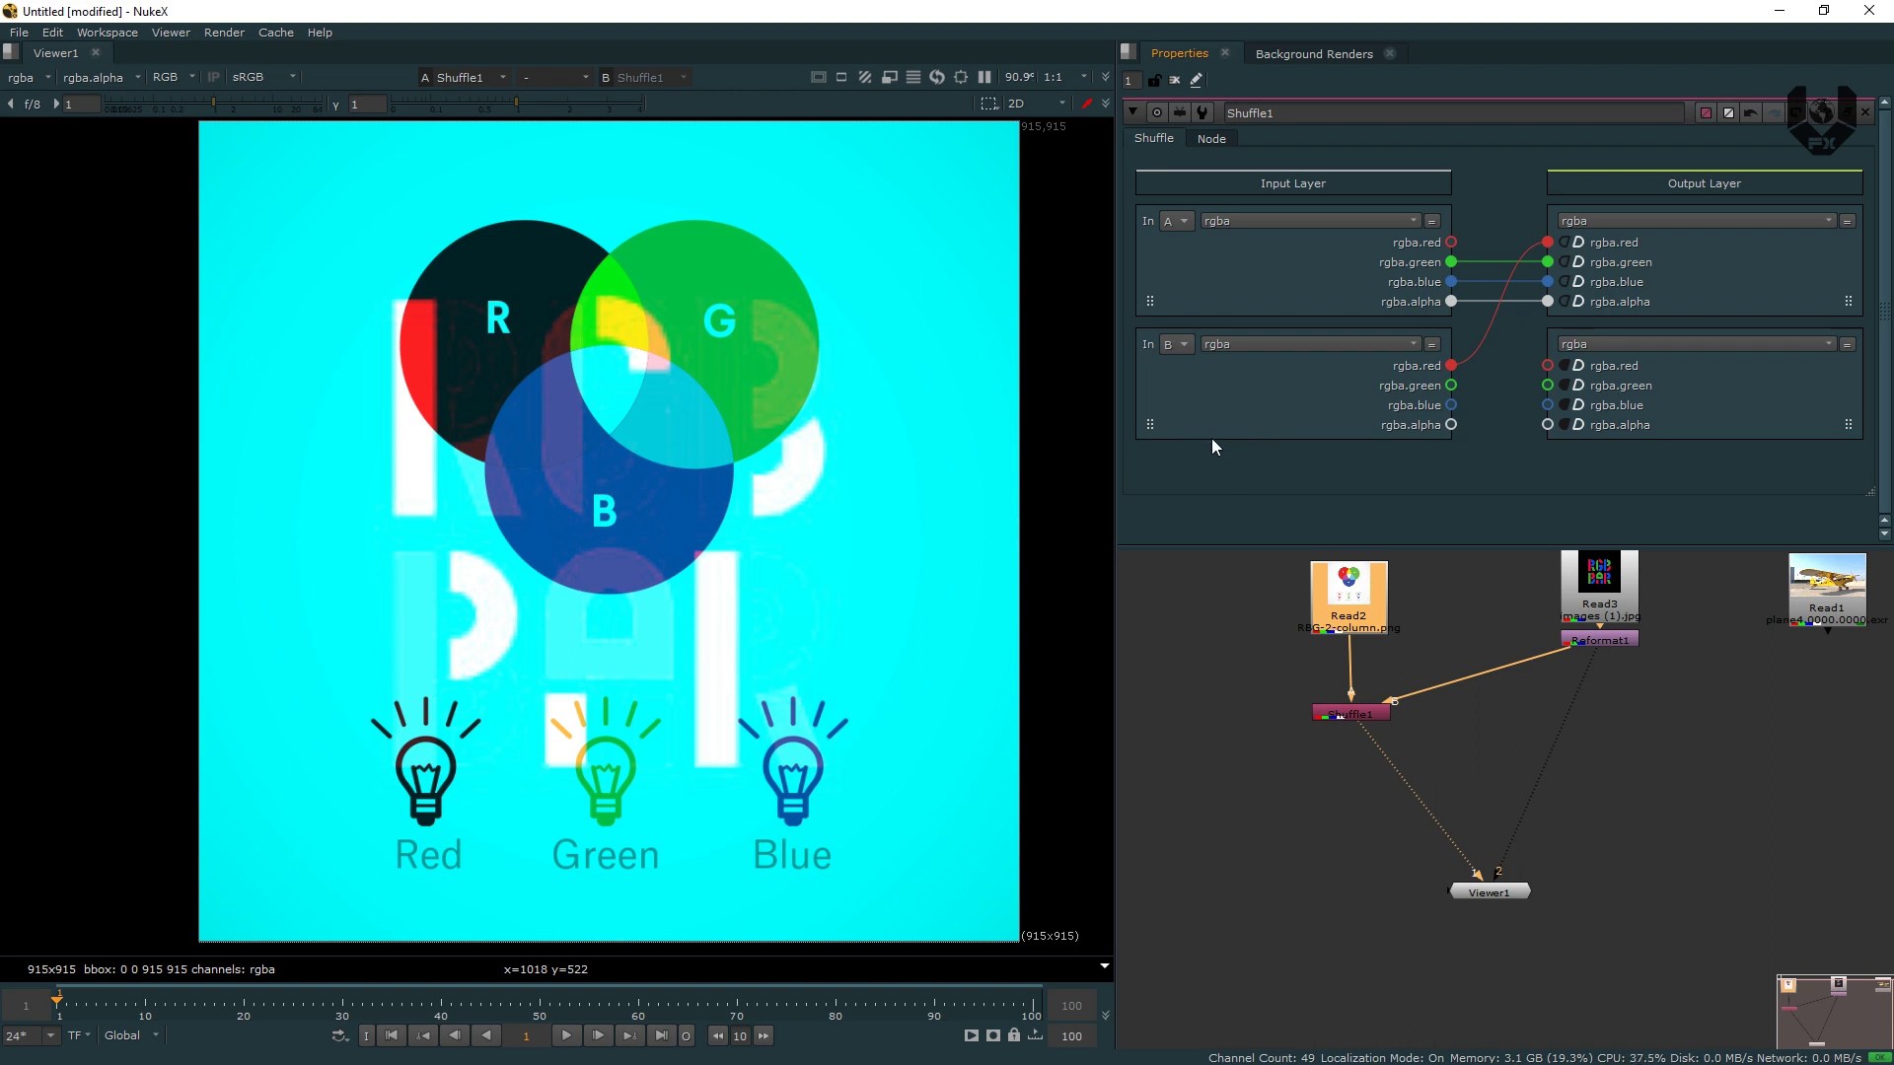
drag(1236, 434, 1590, 296)
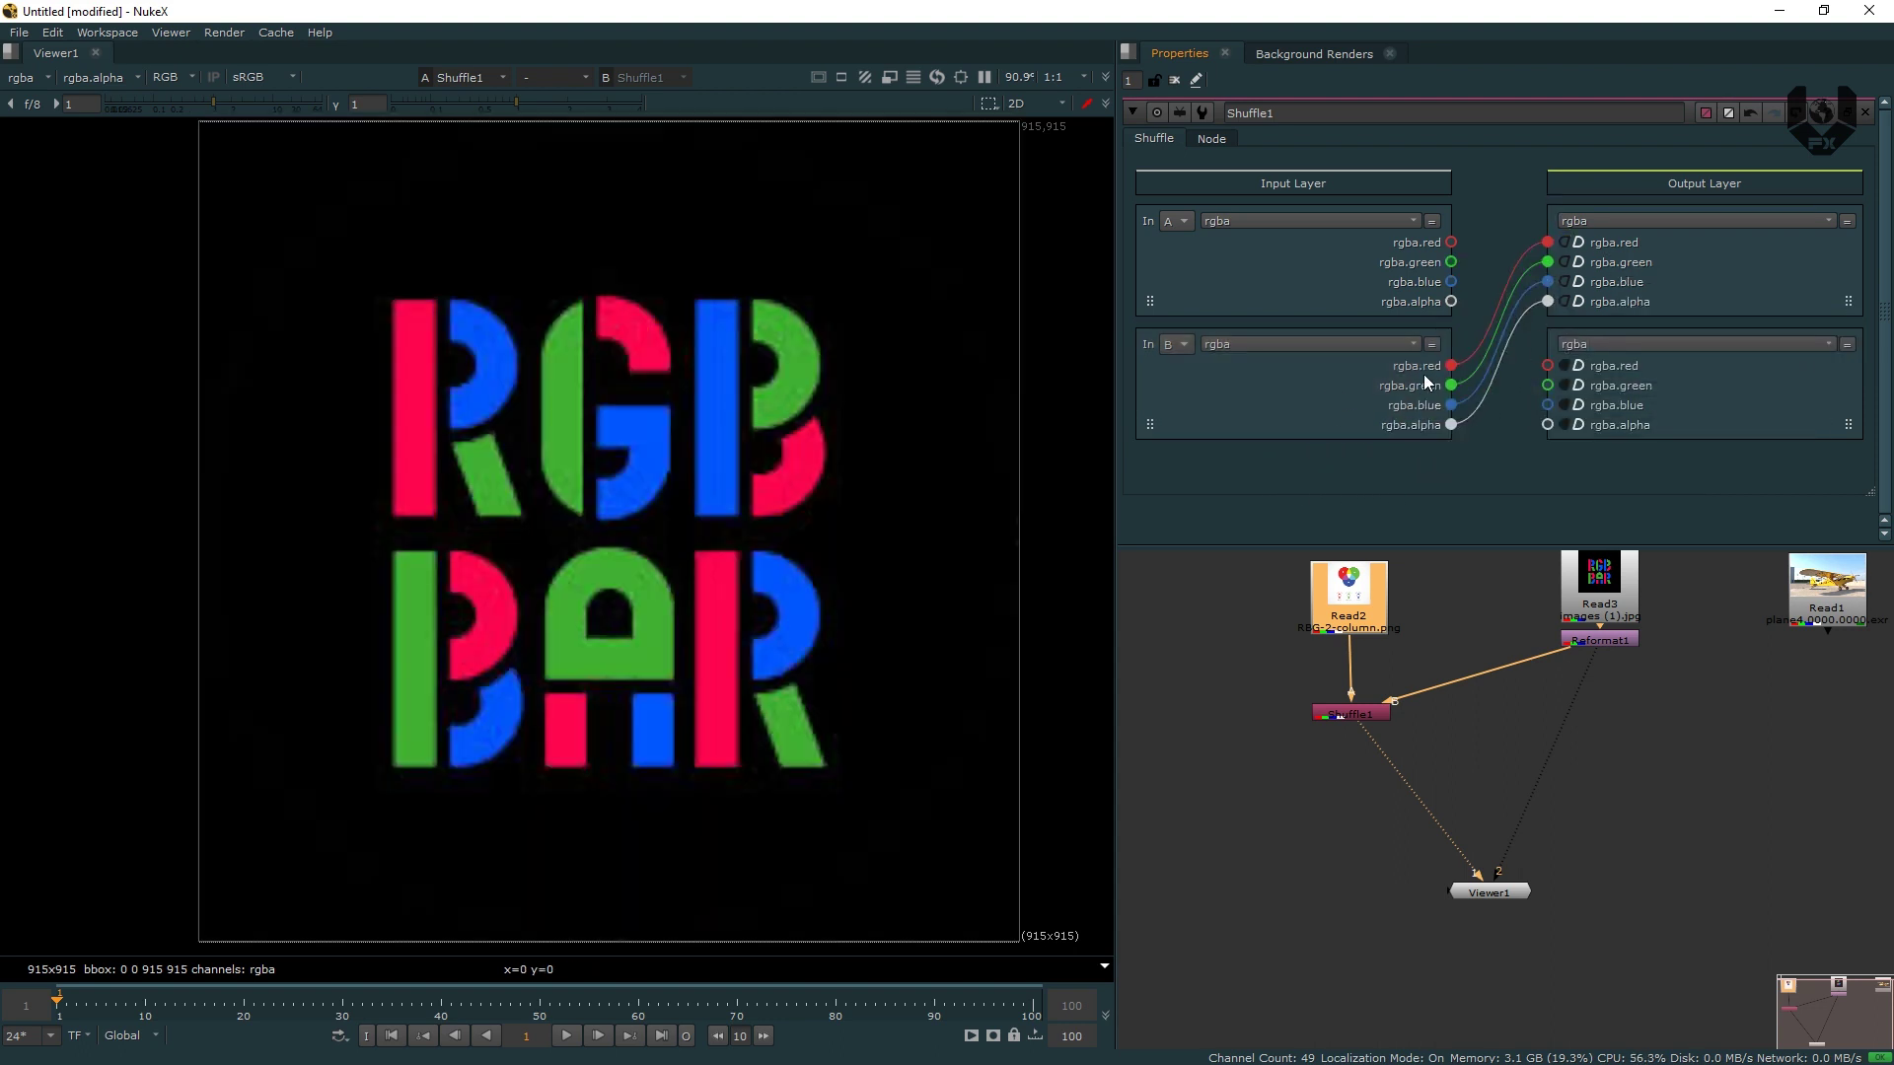
drag(1296, 262, 1618, 395)
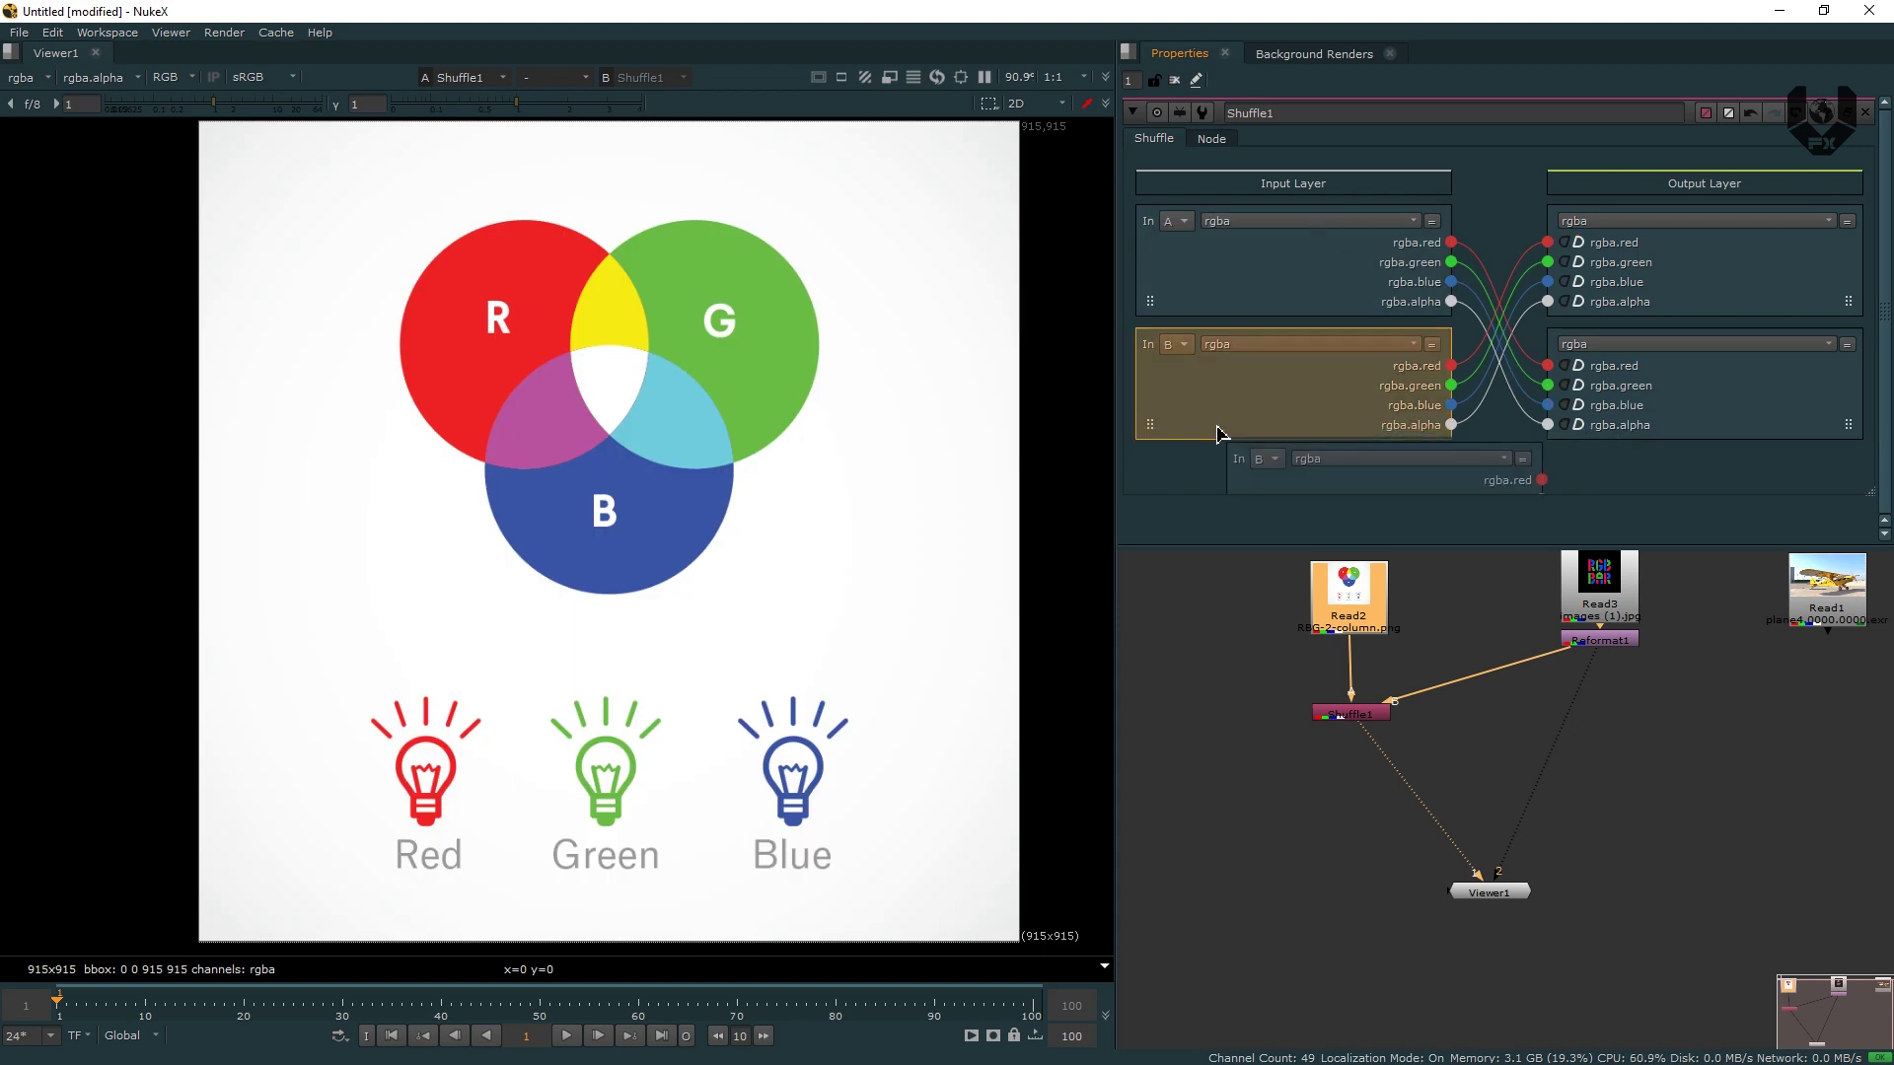
Reconnect A to the first output layer and B to the second, and move the B input layer above A.
drag(1221, 428, 1804, 388)
drag(1322, 279, 1578, 269)
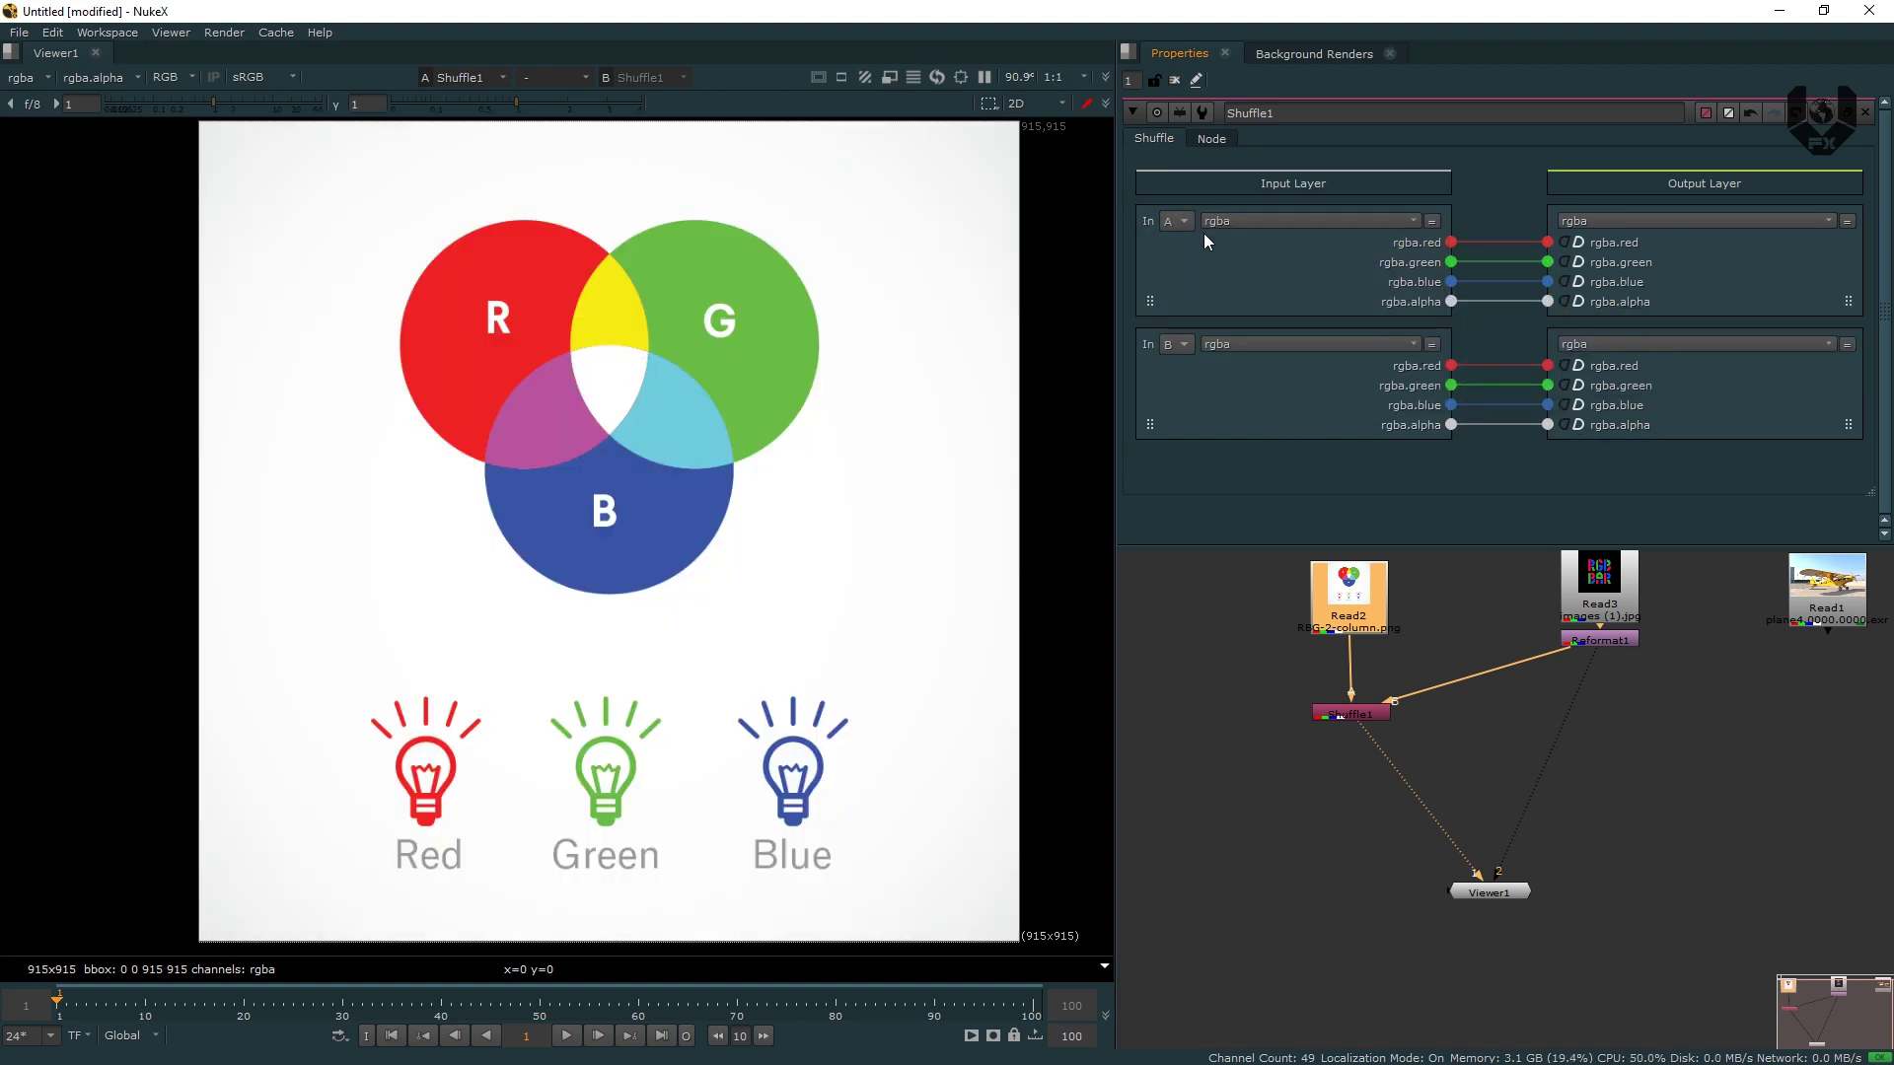
drag(1203, 369, 1245, 229)
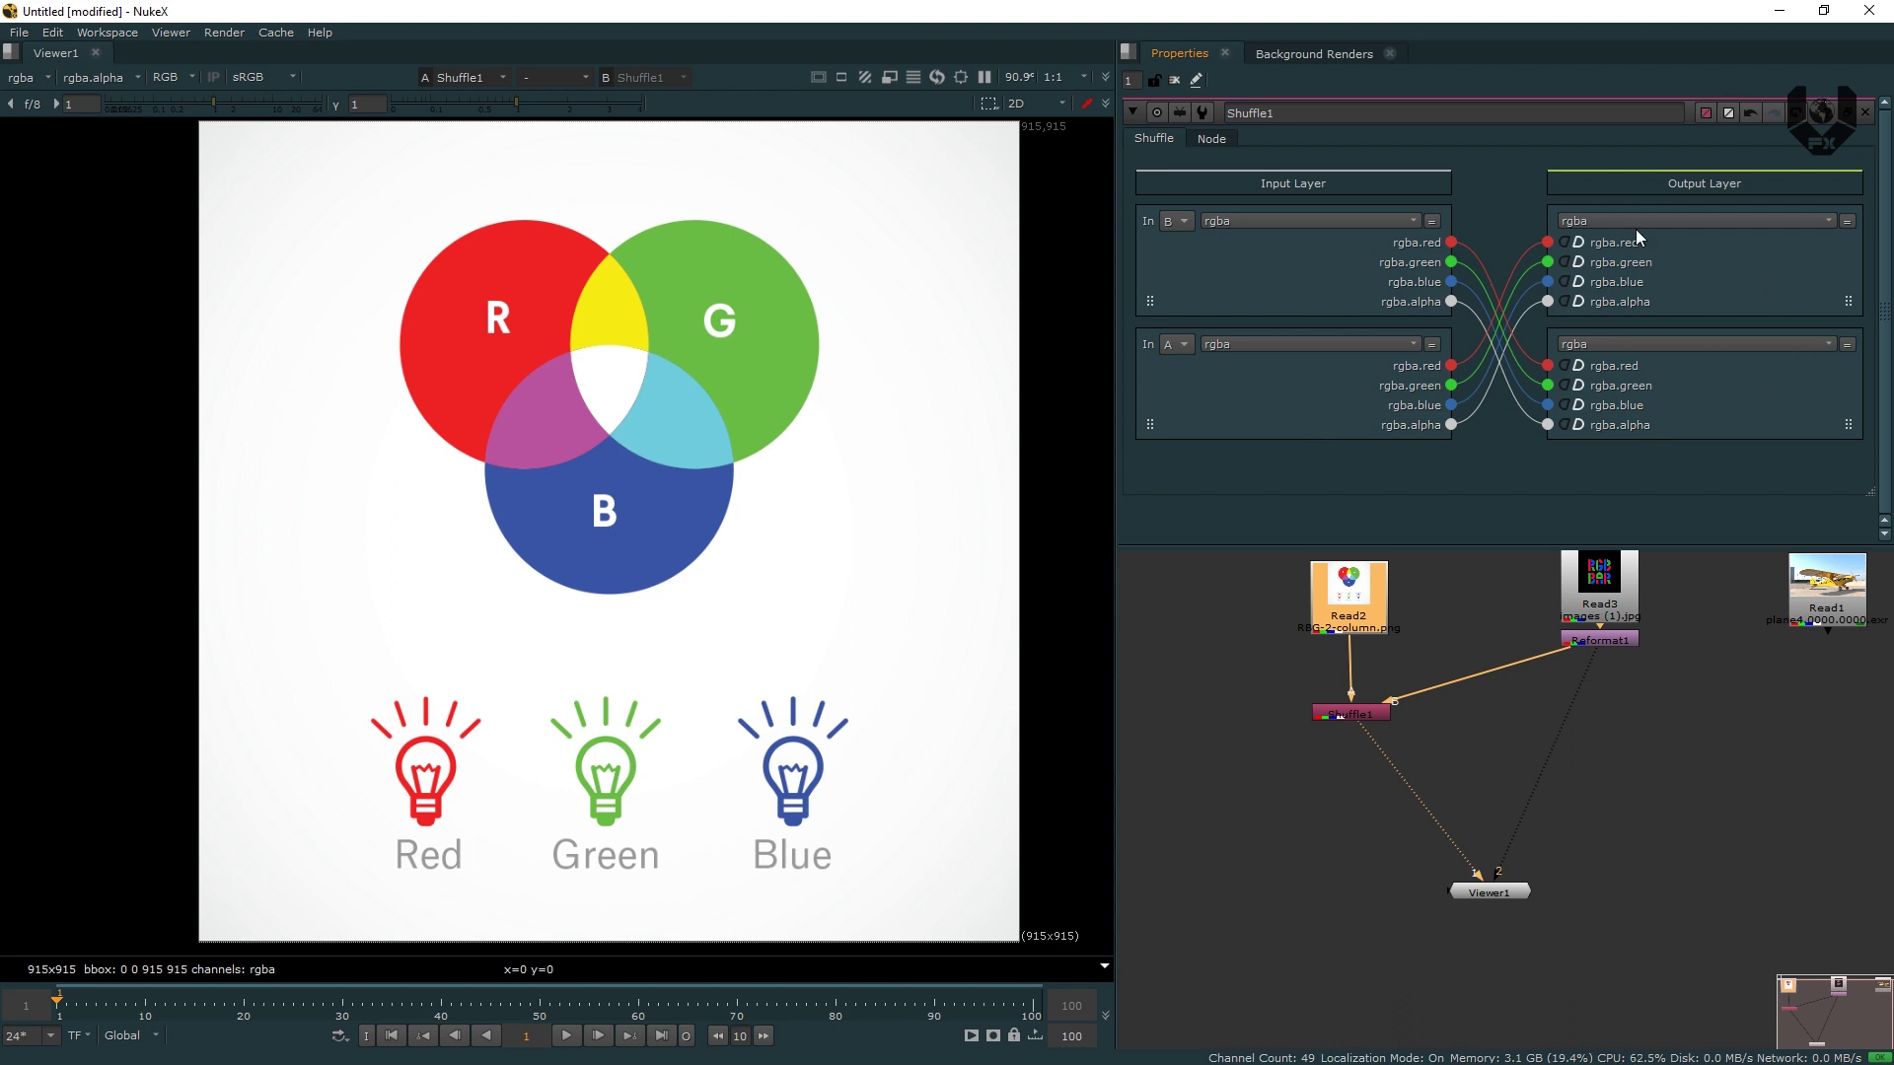
Connect each input layer straight across to its facing output layer and disconnect the Shuffle's B input from Reformat1.
right_click(1460, 395)
click(1479, 464)
right_click(1323, 259)
click(1393, 401)
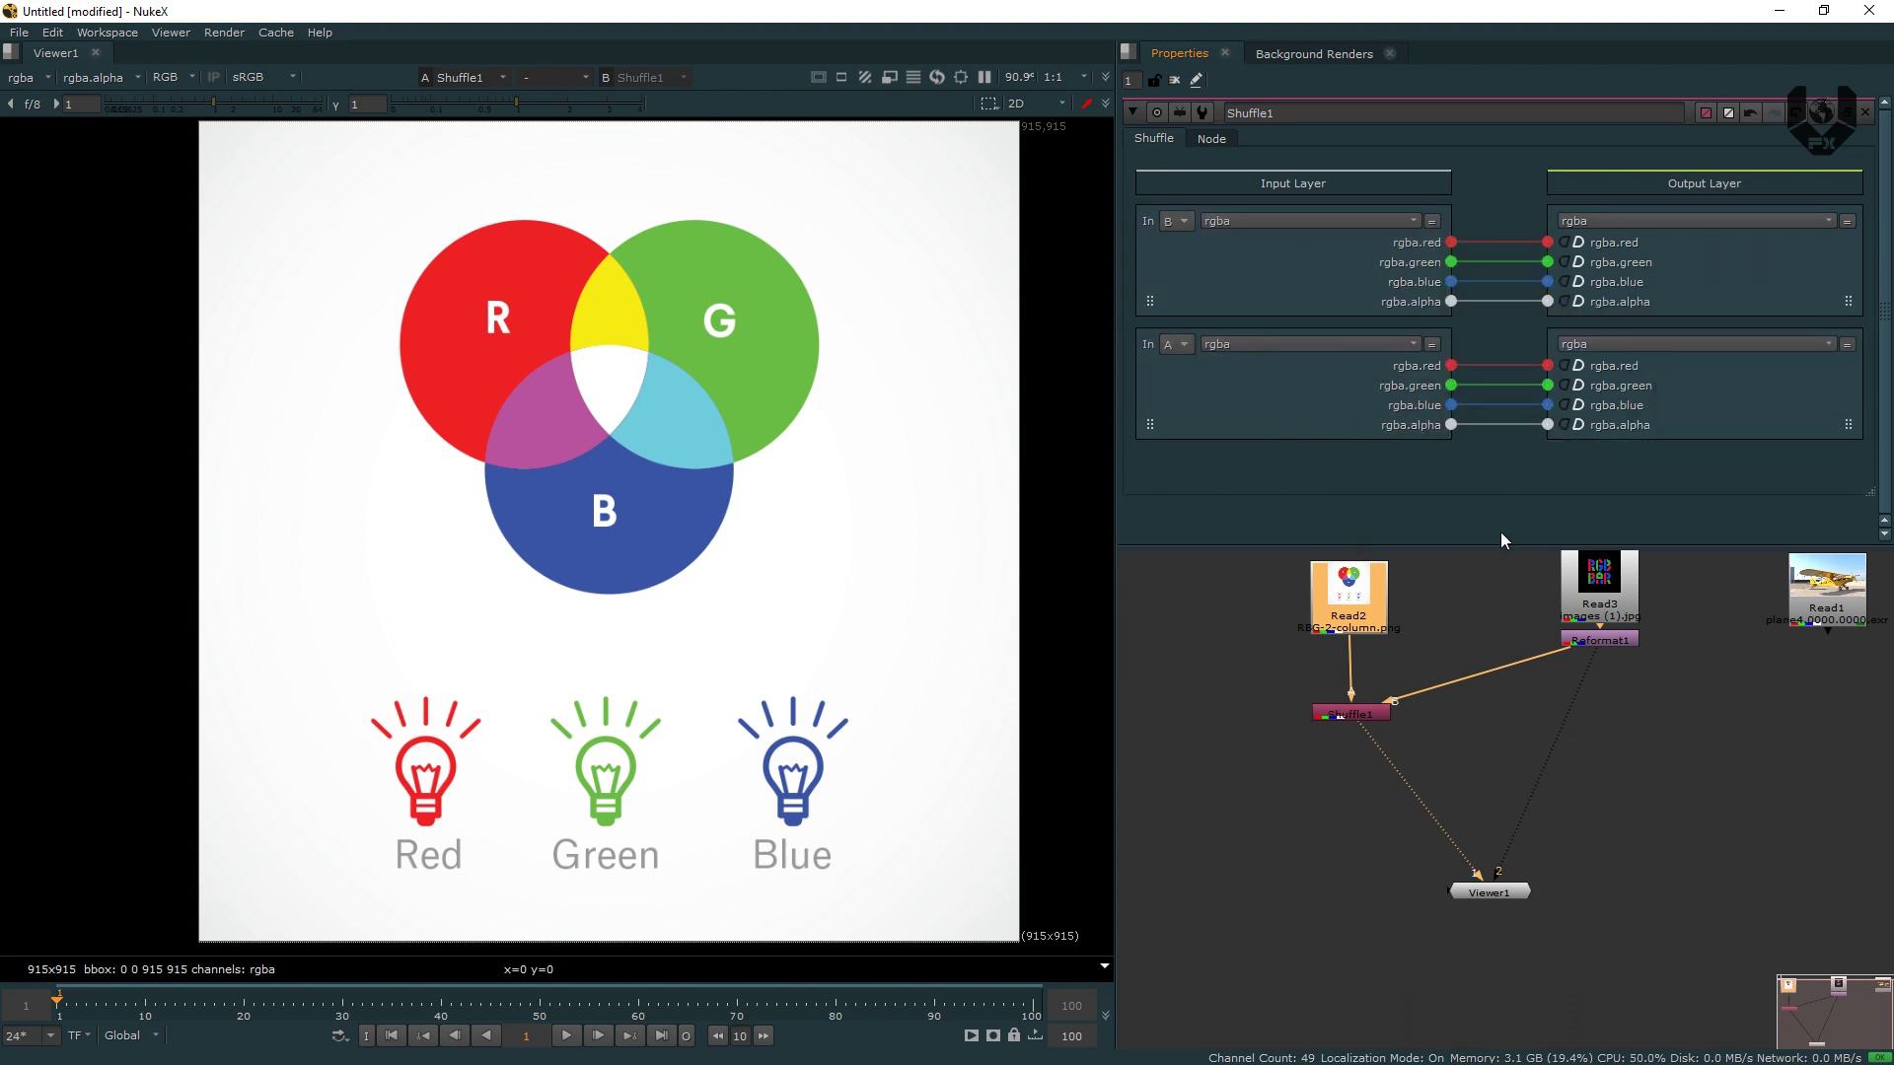
drag(1553, 659, 1440, 843)
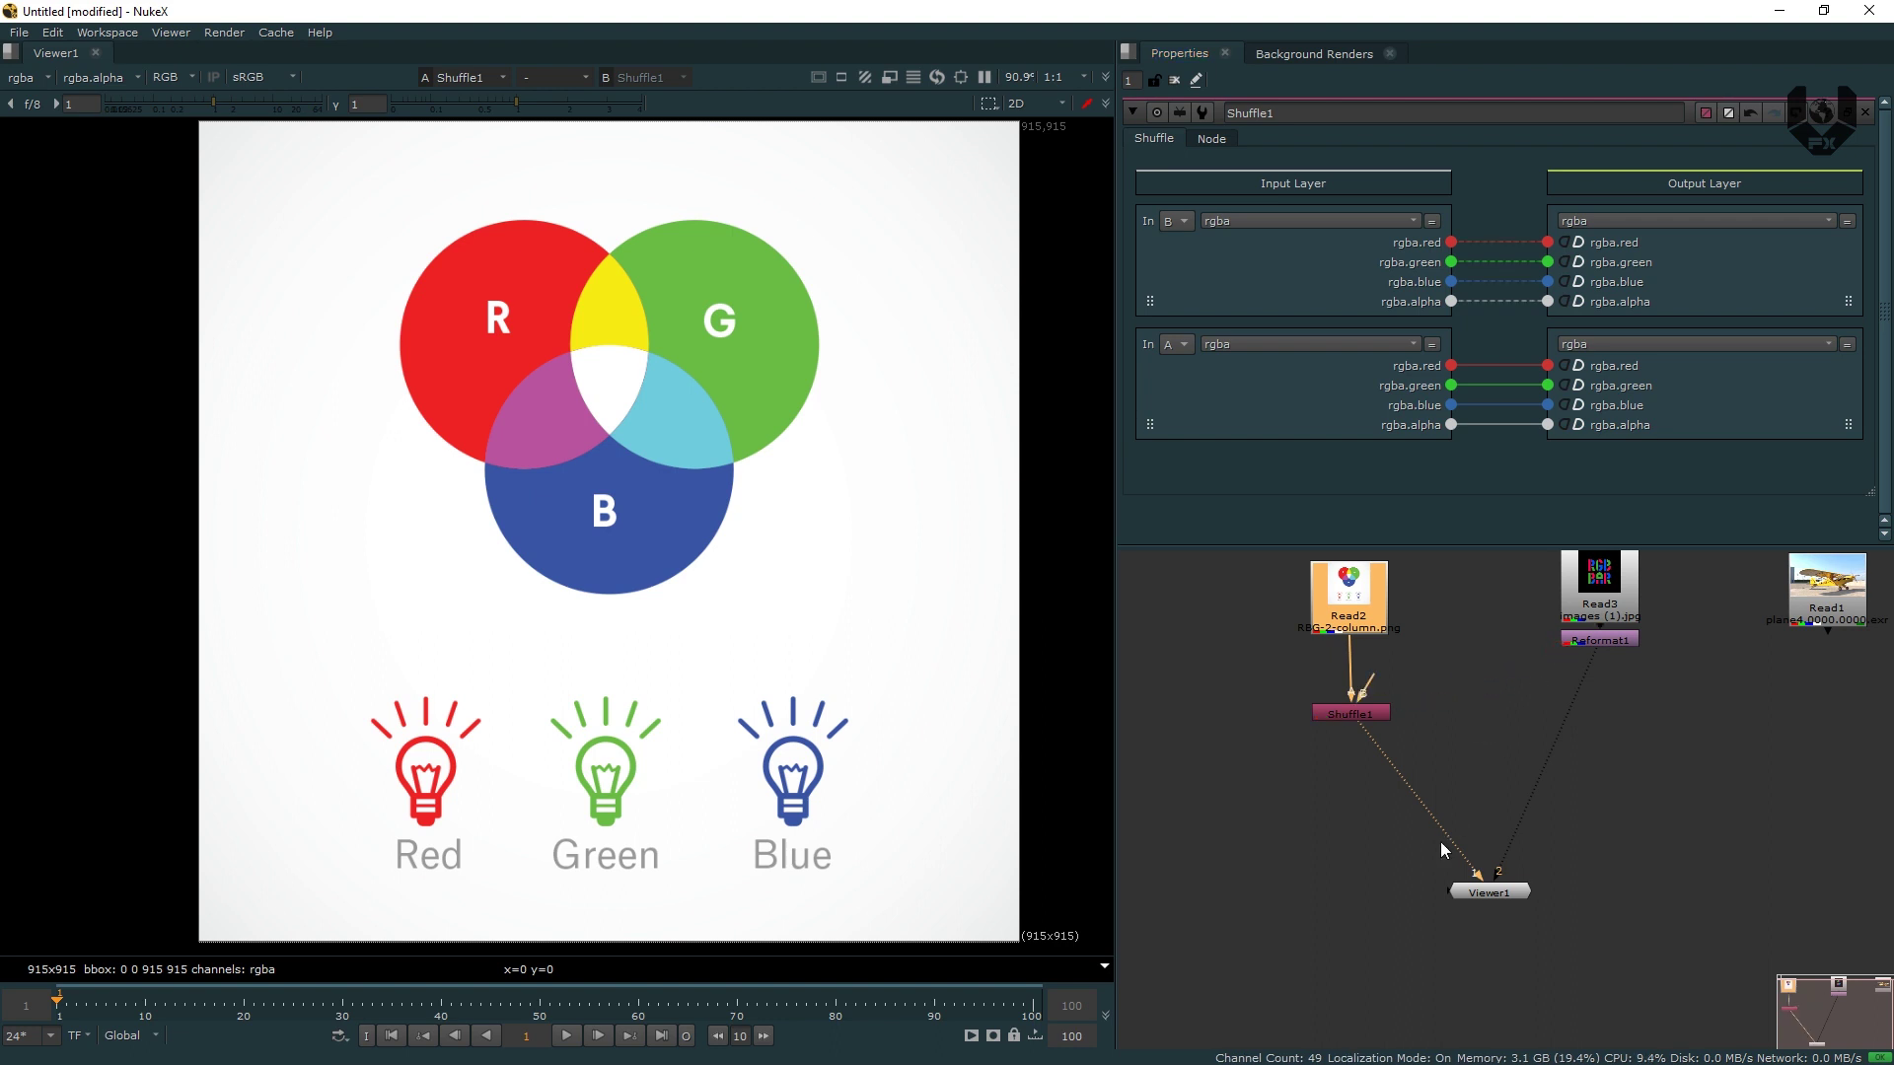
Set the Shuffle's second input layer and second output layer to none.
click(1259, 347)
click(1270, 365)
click(1722, 345)
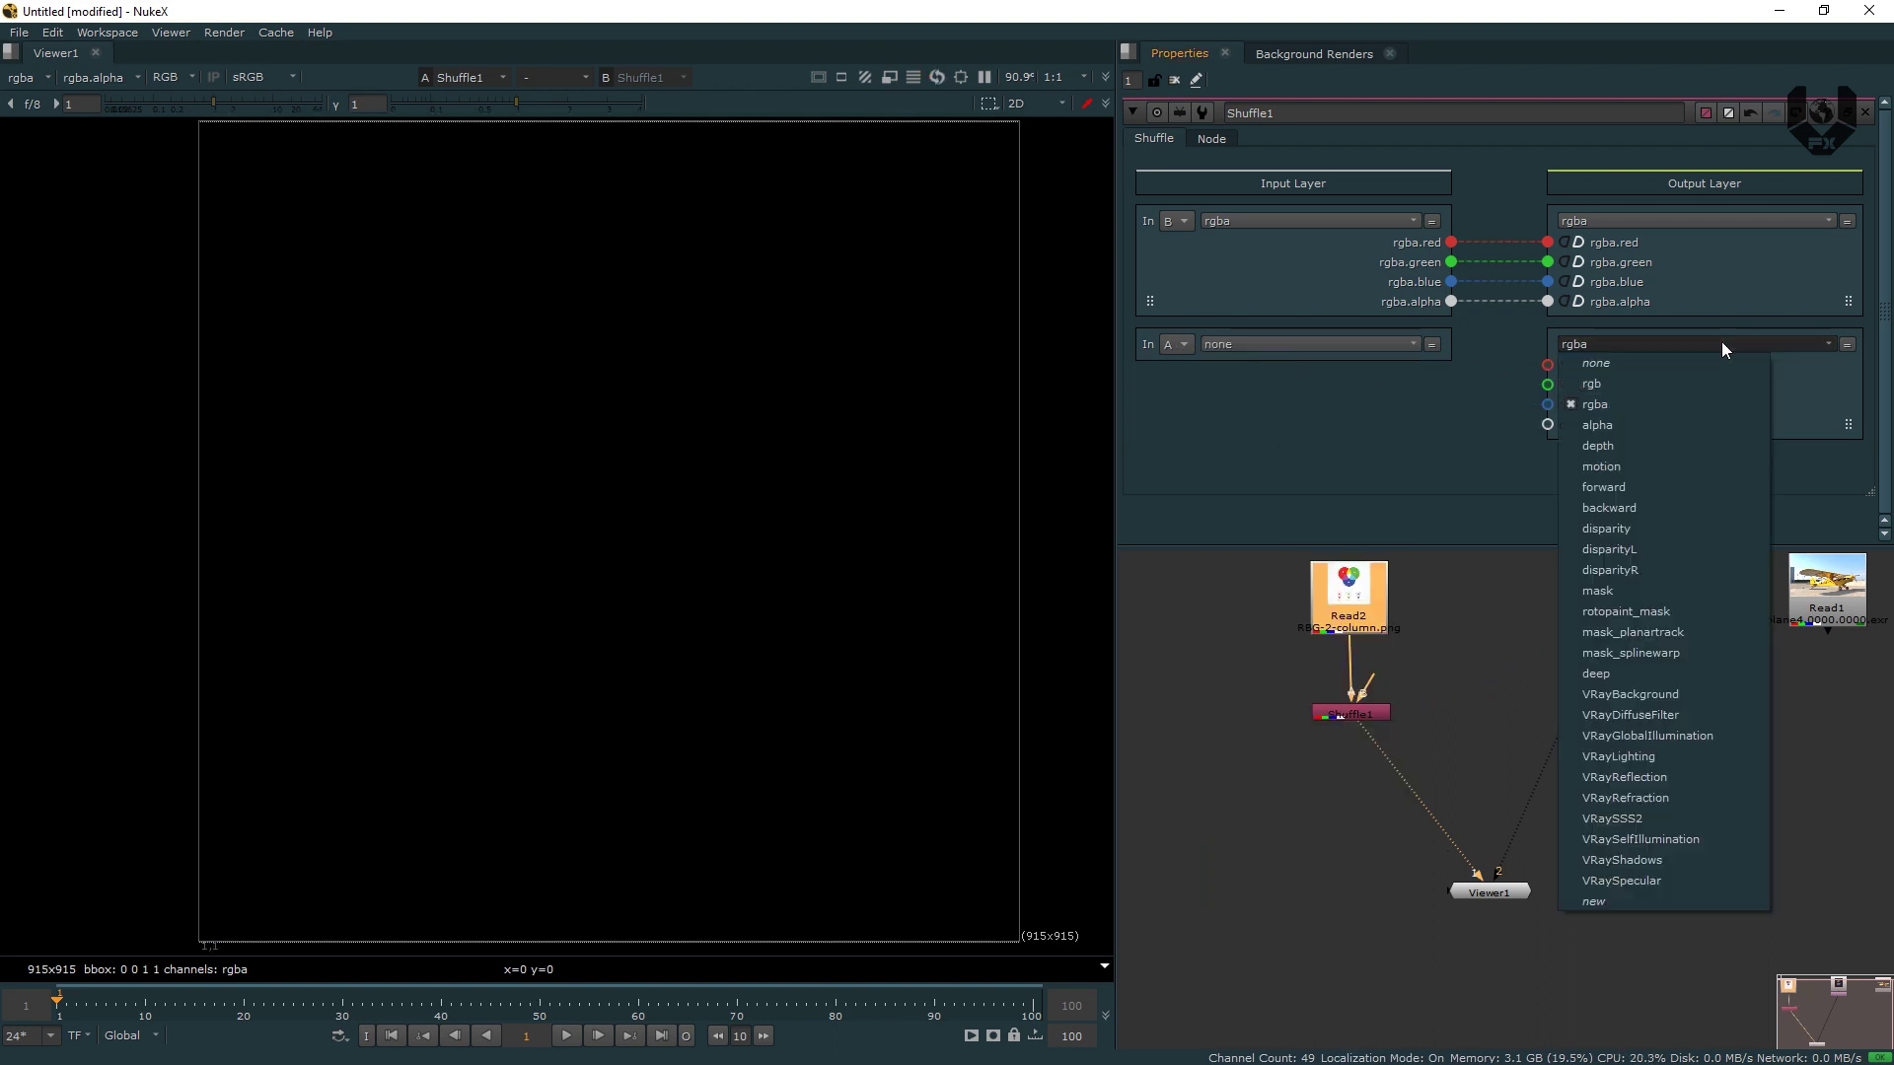
click(1659, 365)
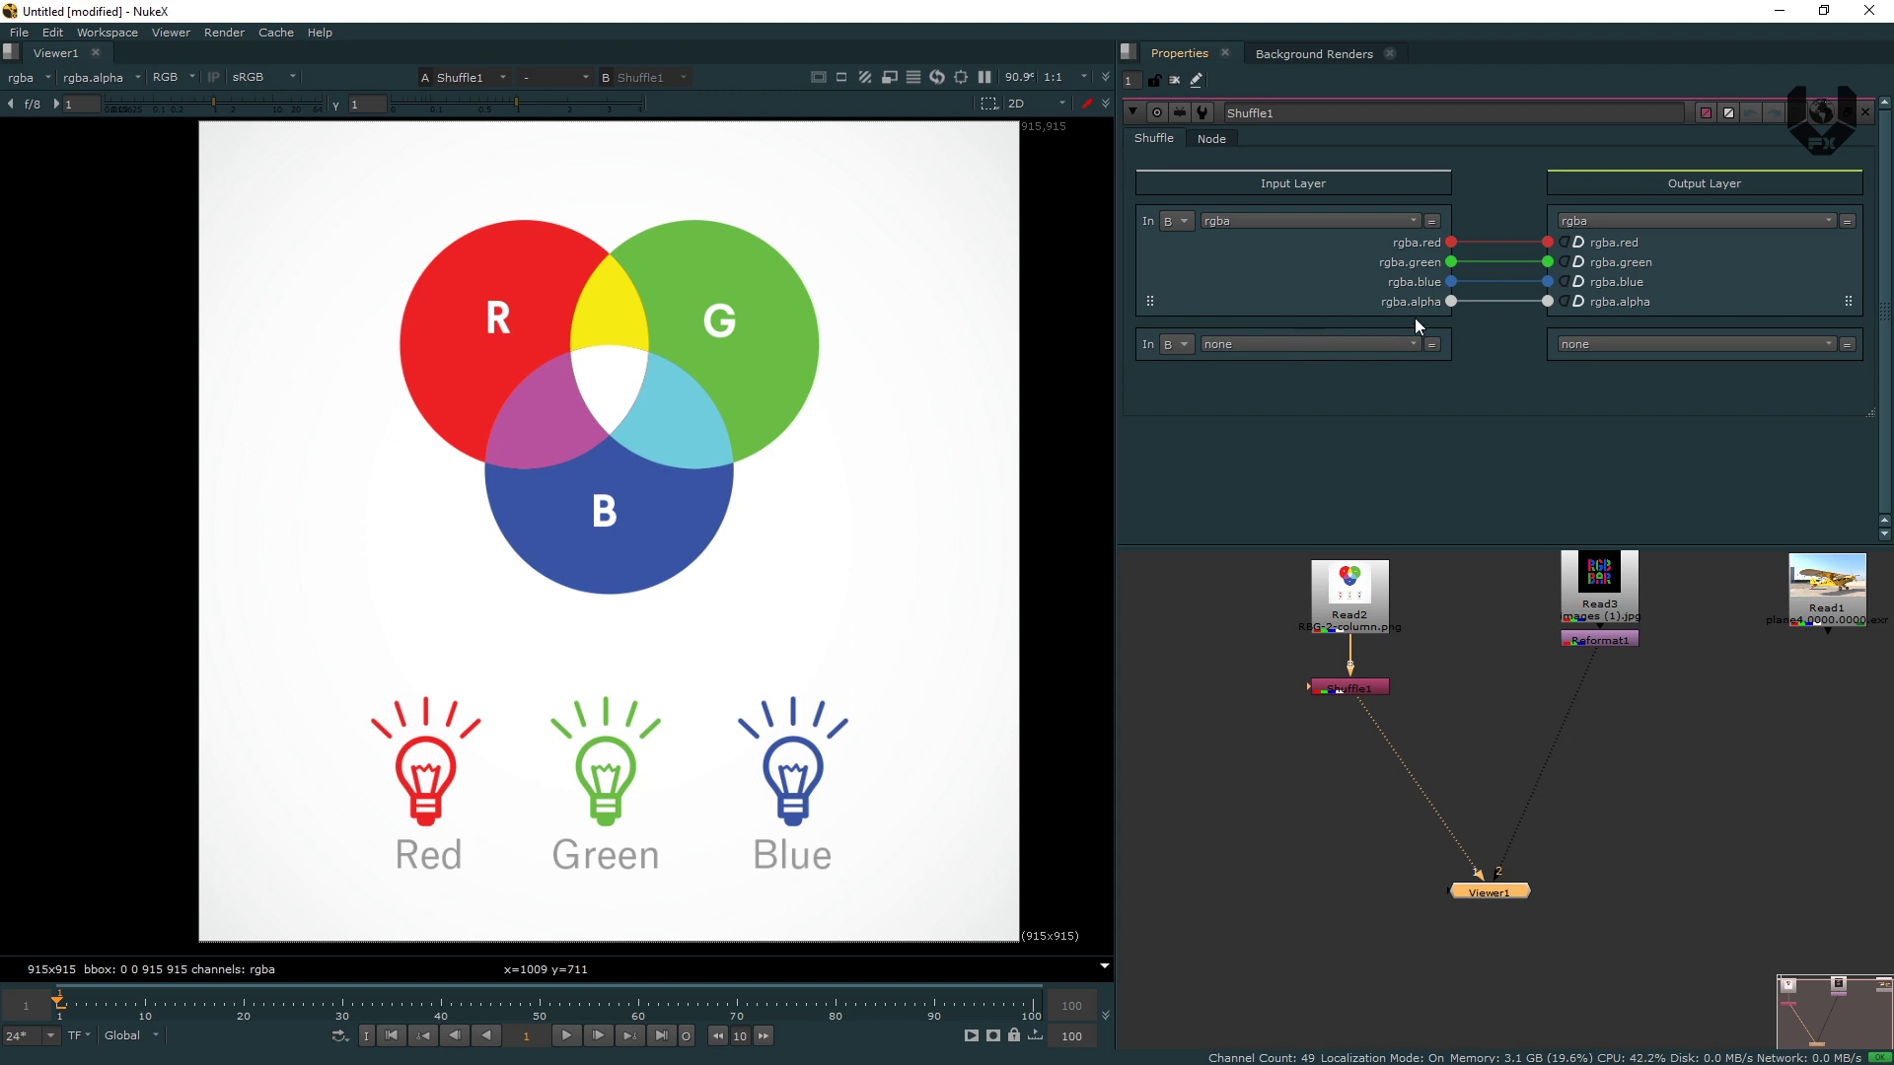
Disconnect the straight channel links, route only B's rgba.blue to all four output channels and view the alpha.
click(1495, 281)
click(1514, 261)
click(1539, 241)
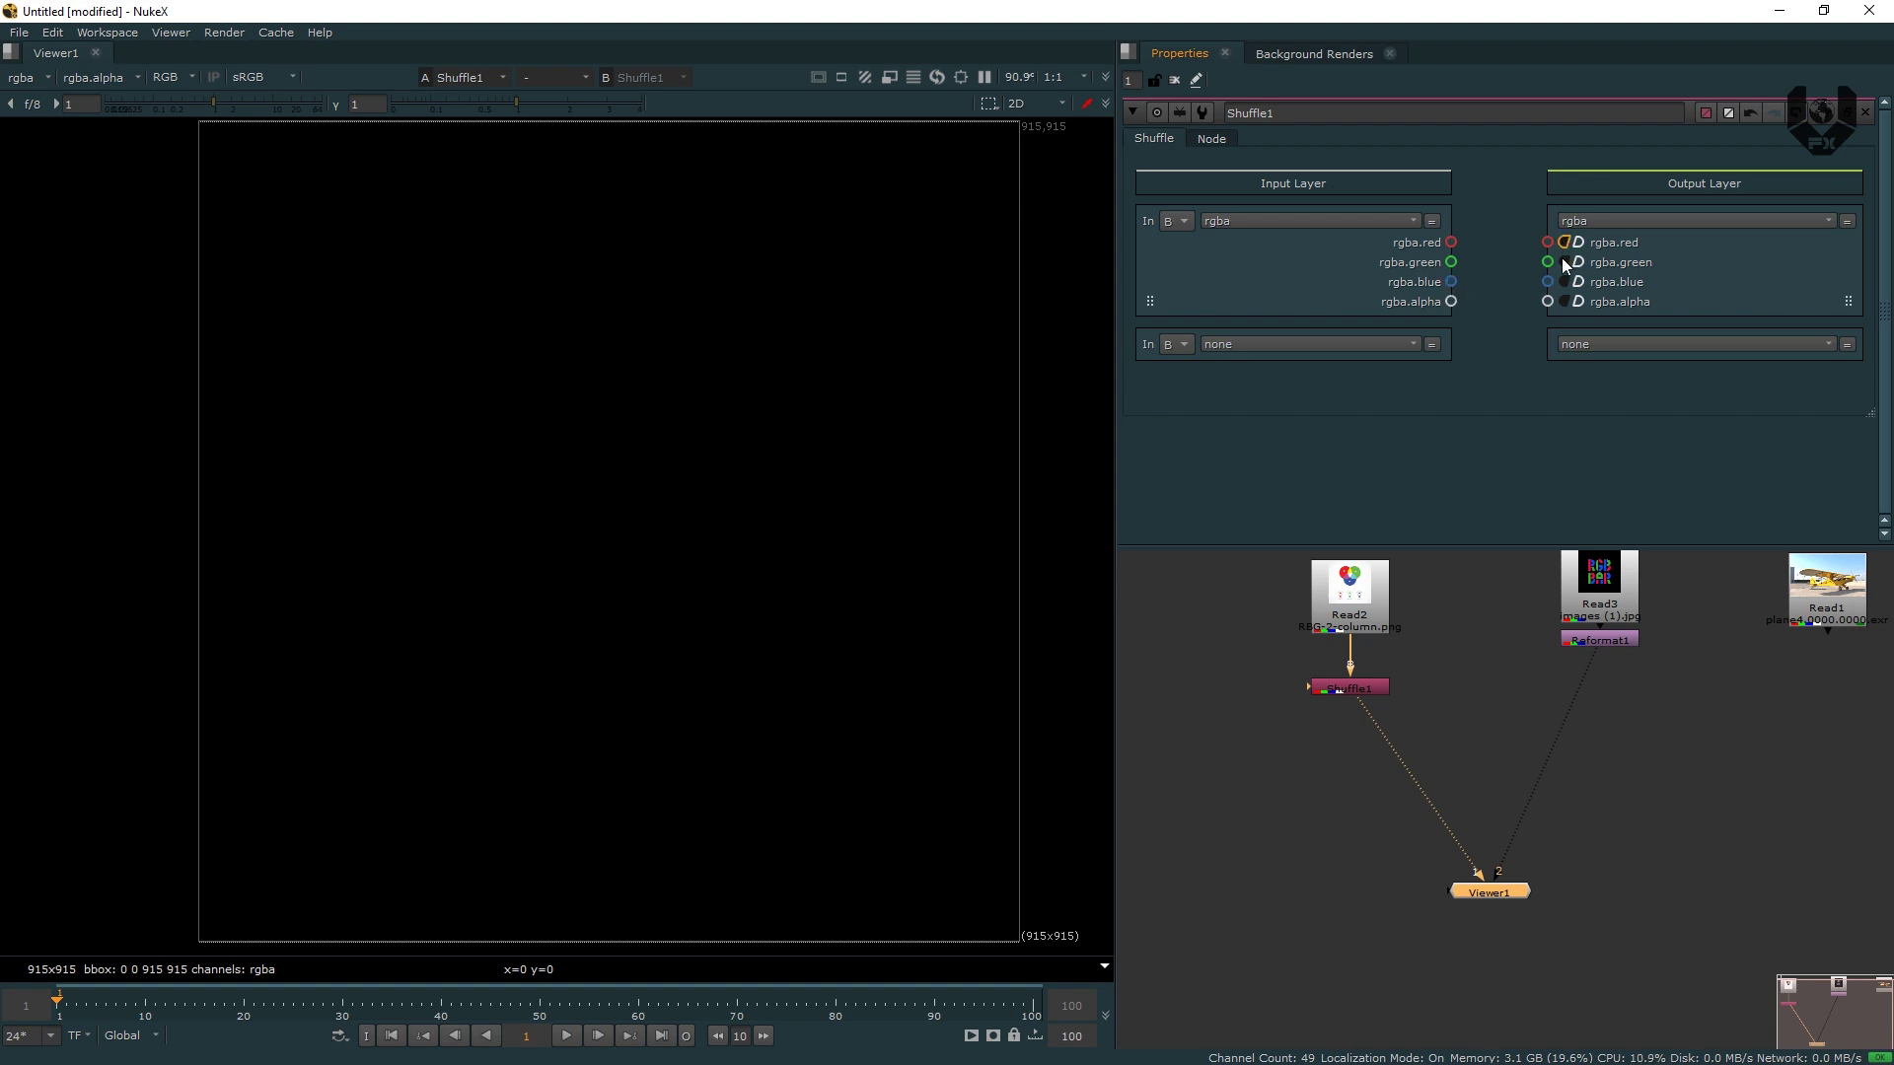
mouse_move(1463, 285)
mouse_down()
mouse_move(1566, 235)
mouse_move(1552, 309)
mouse_move(1451, 280)
mouse_up()
drag(1505, 283, 1547, 279)
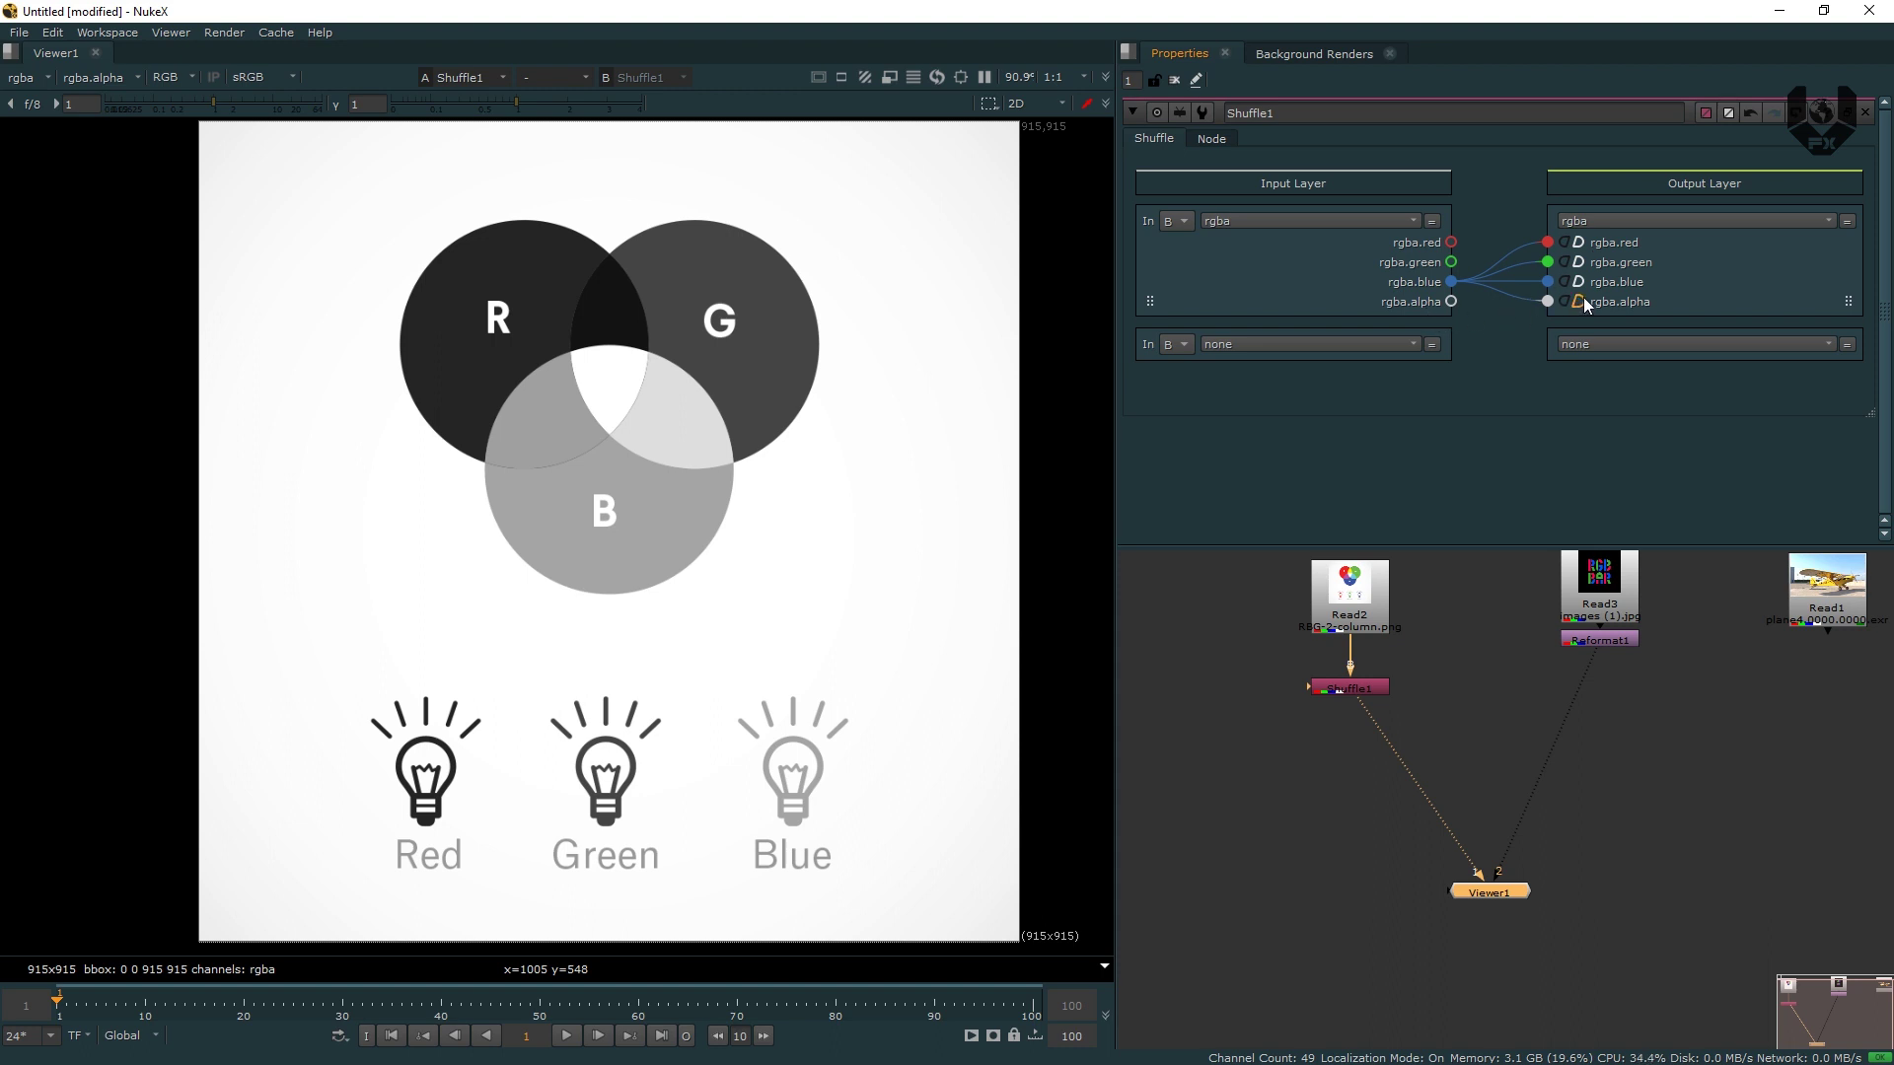
key(a)
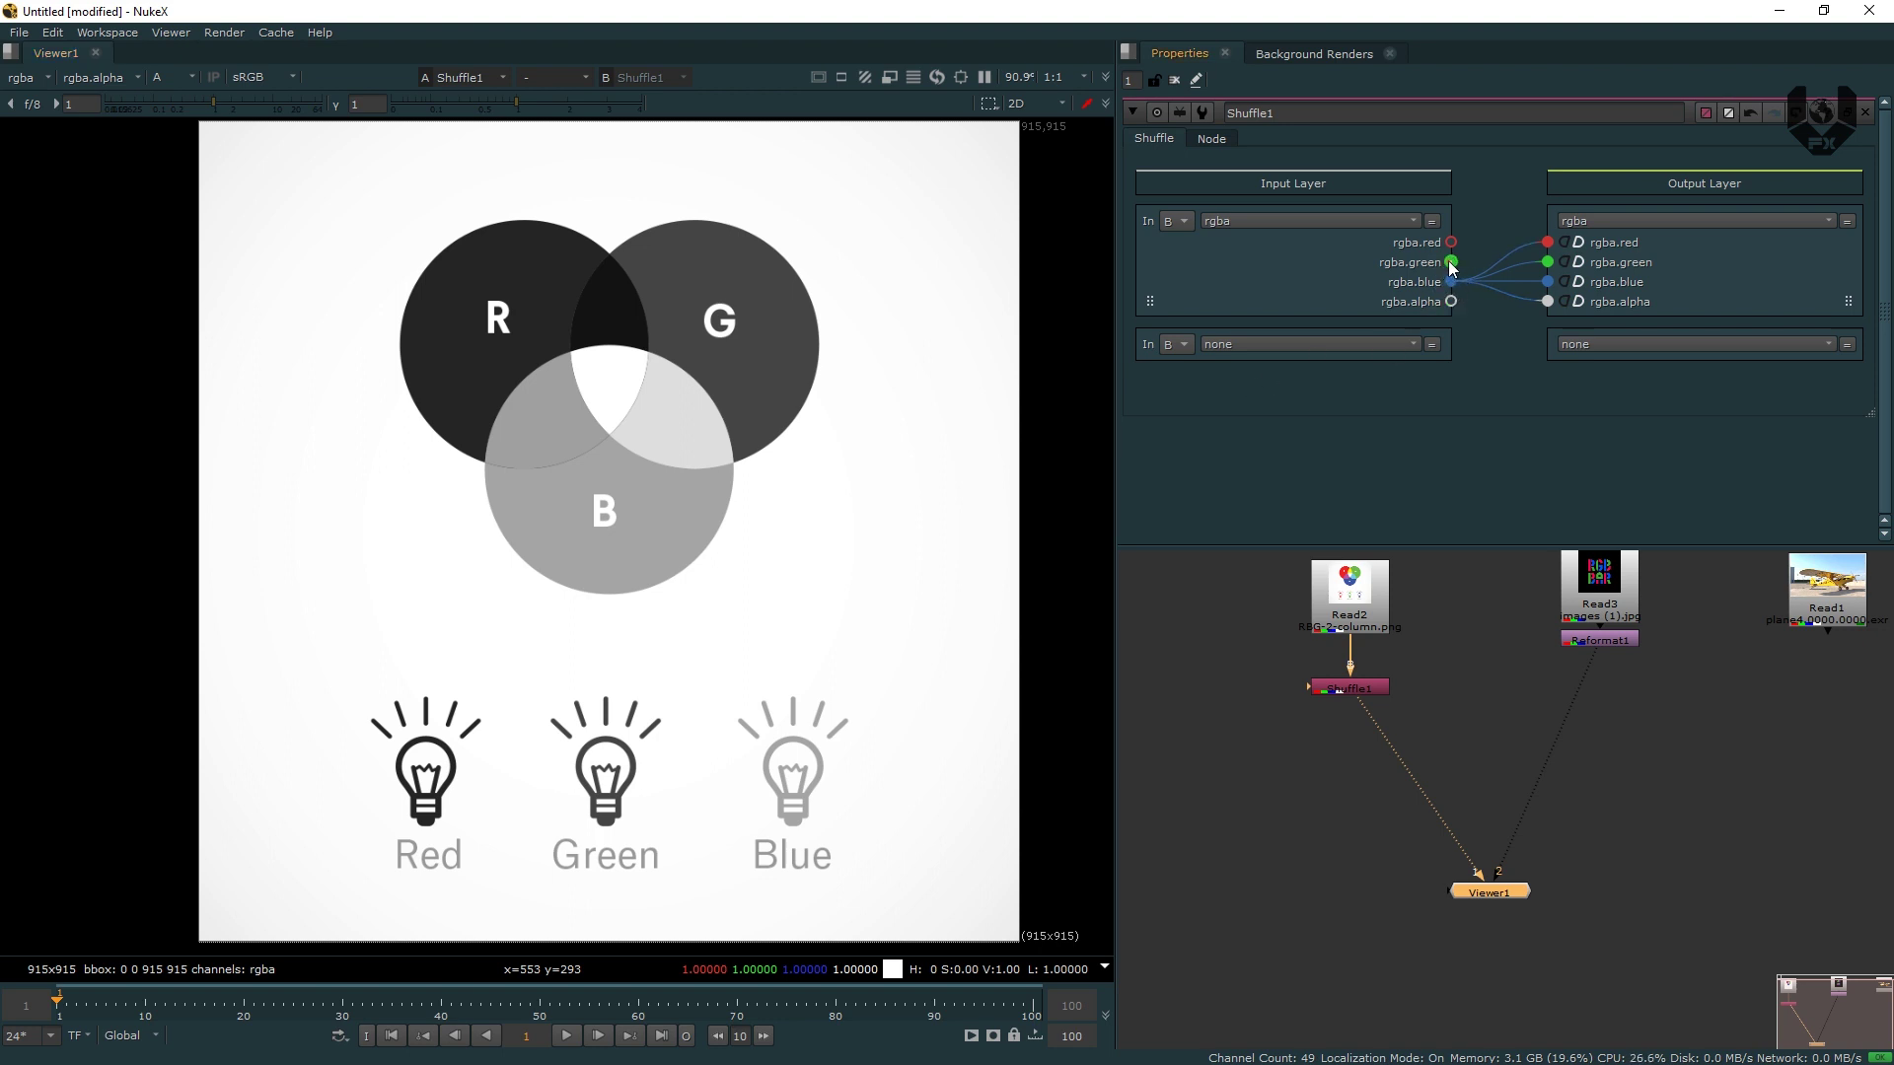
Route B's rgba.red to all four output channels in place of blue and compare the image with its alpha.
drag(1493, 262, 1548, 263)
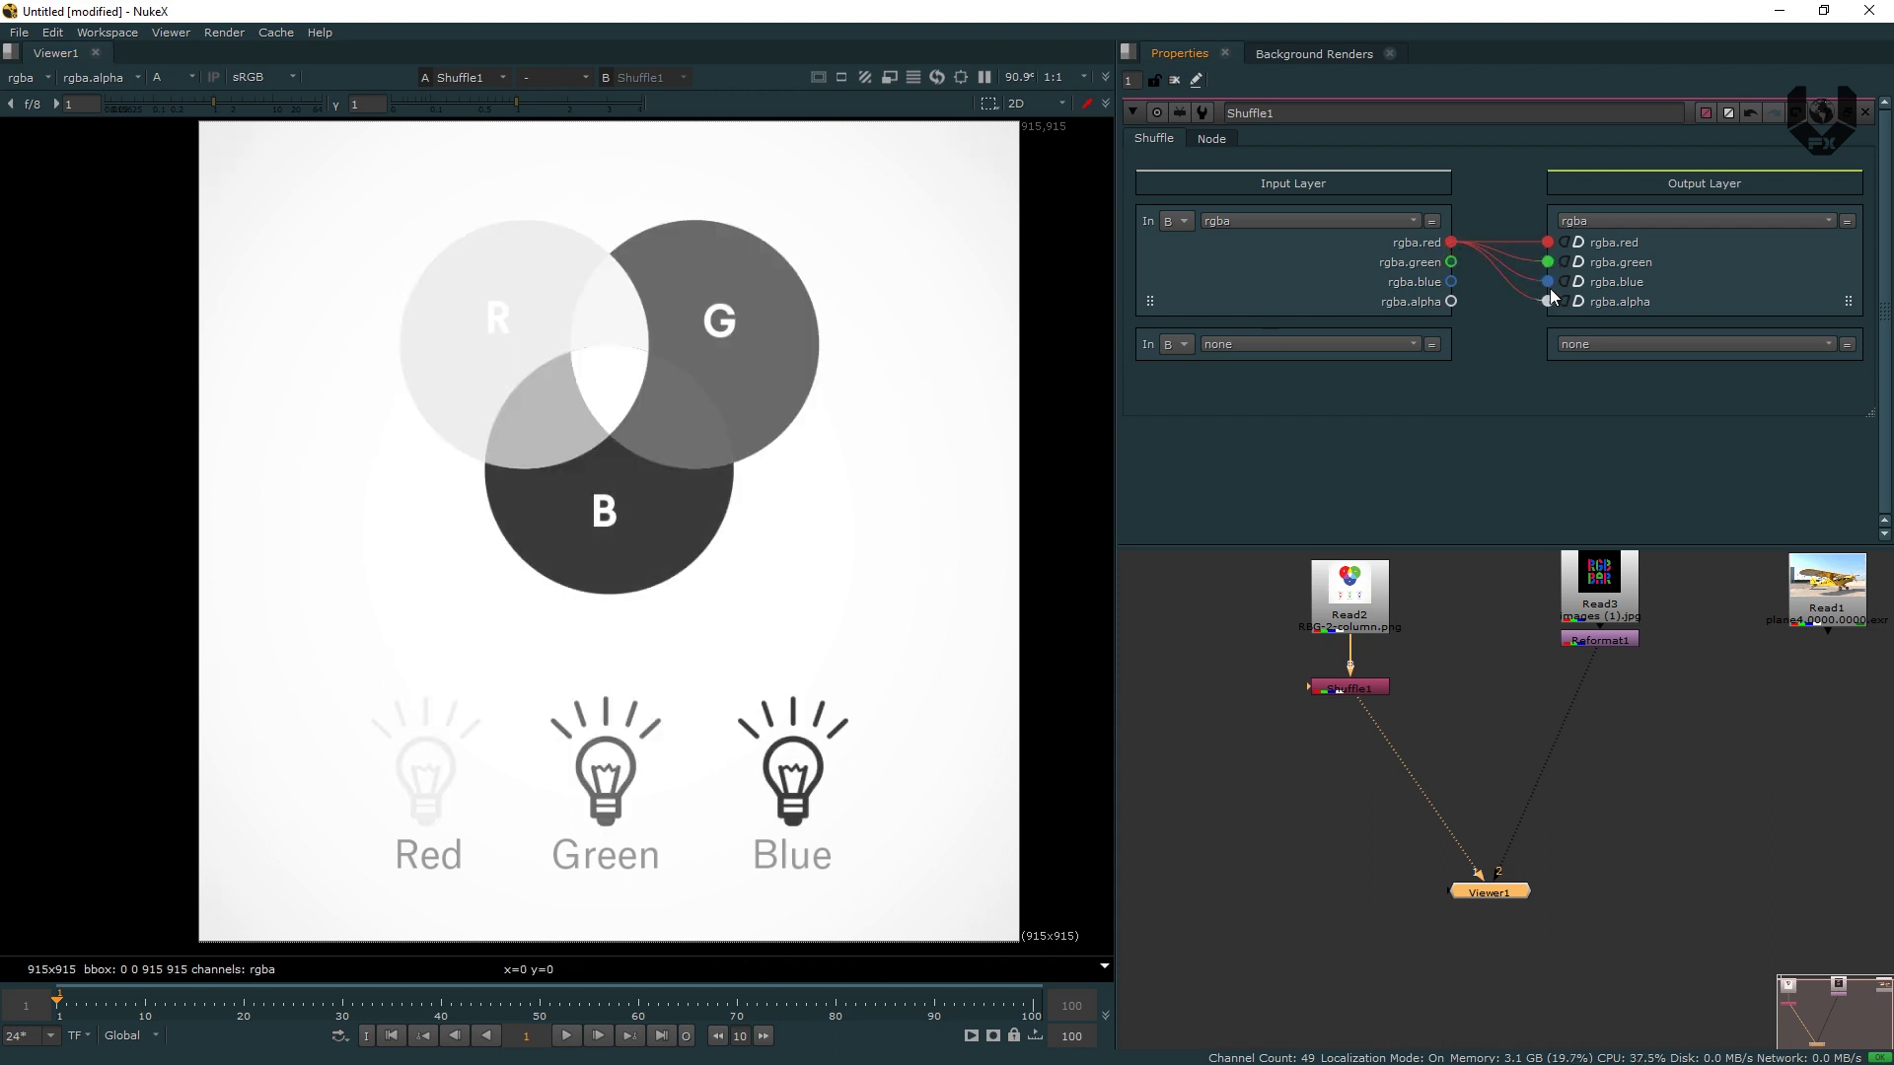
key(a)
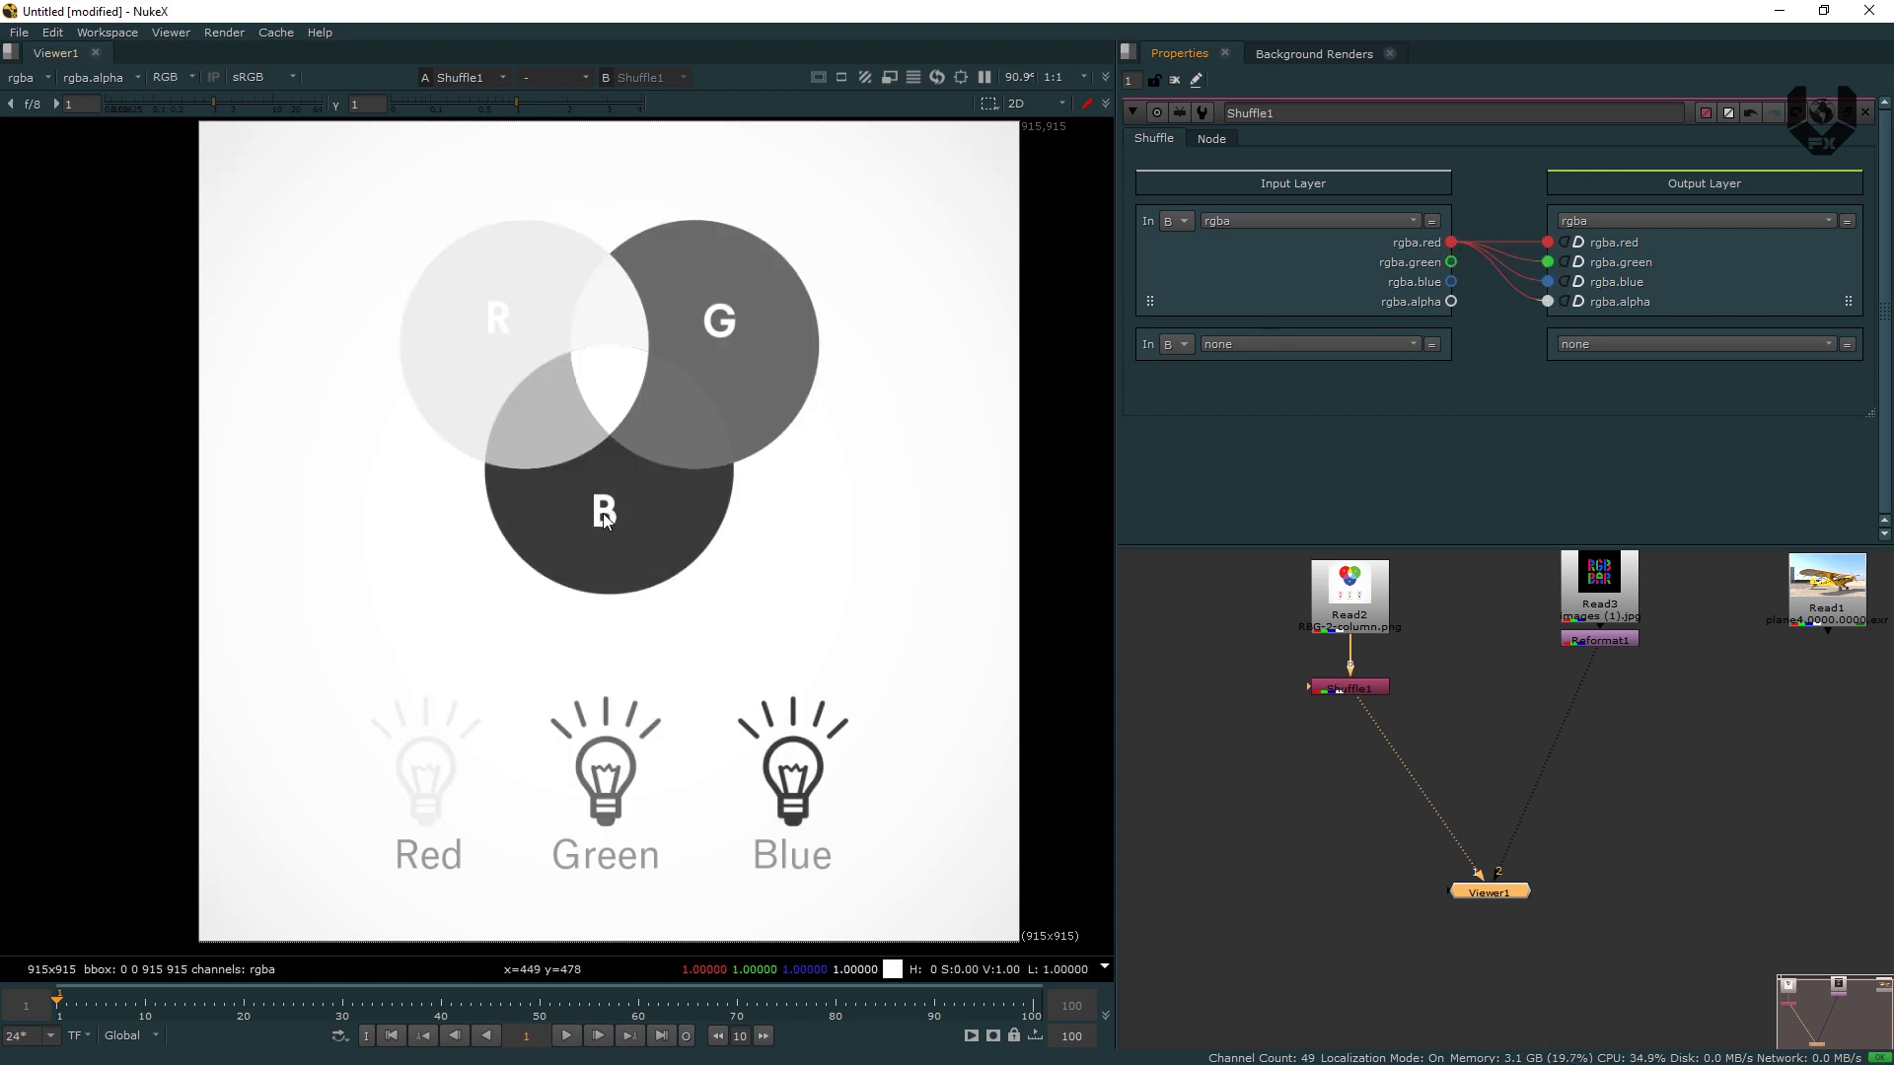
key(a)
key(a)
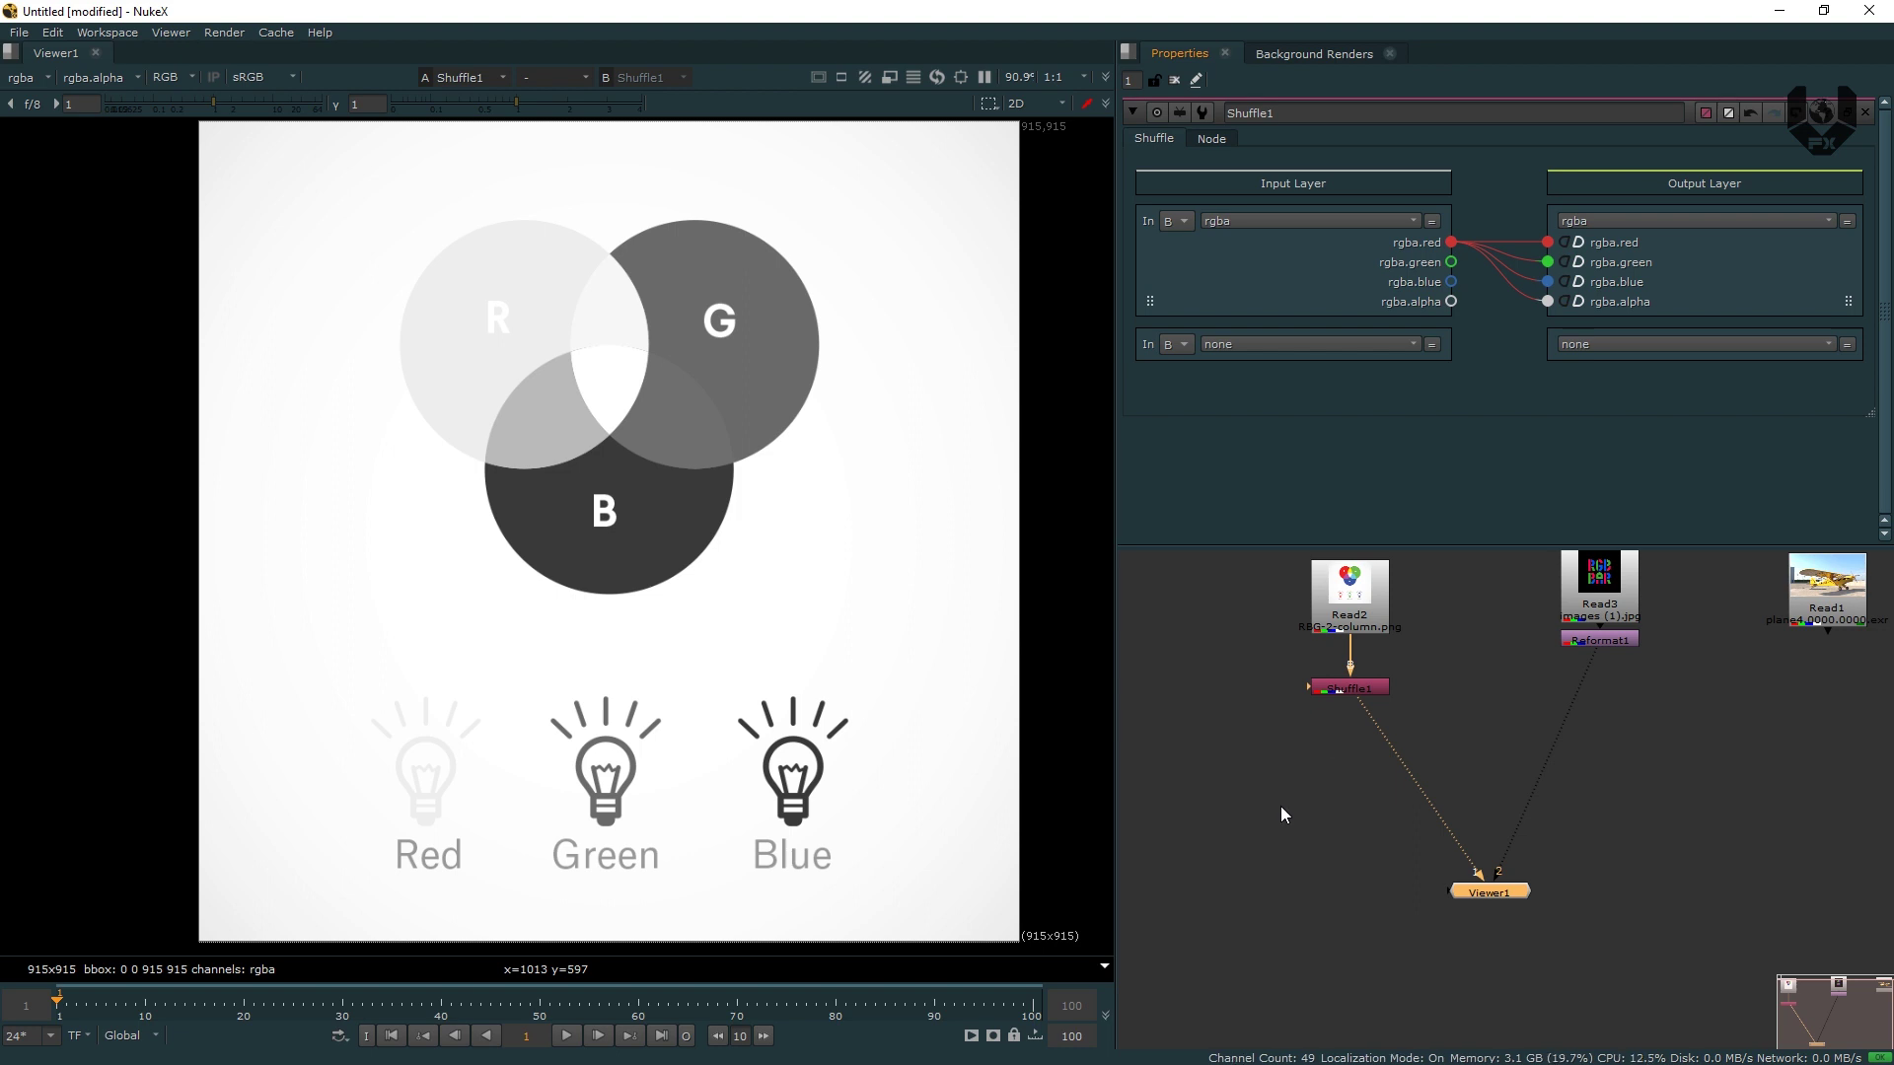
Display the Read1 plane render in the viewer.
middle_drag(1382, 766, 1290, 744)
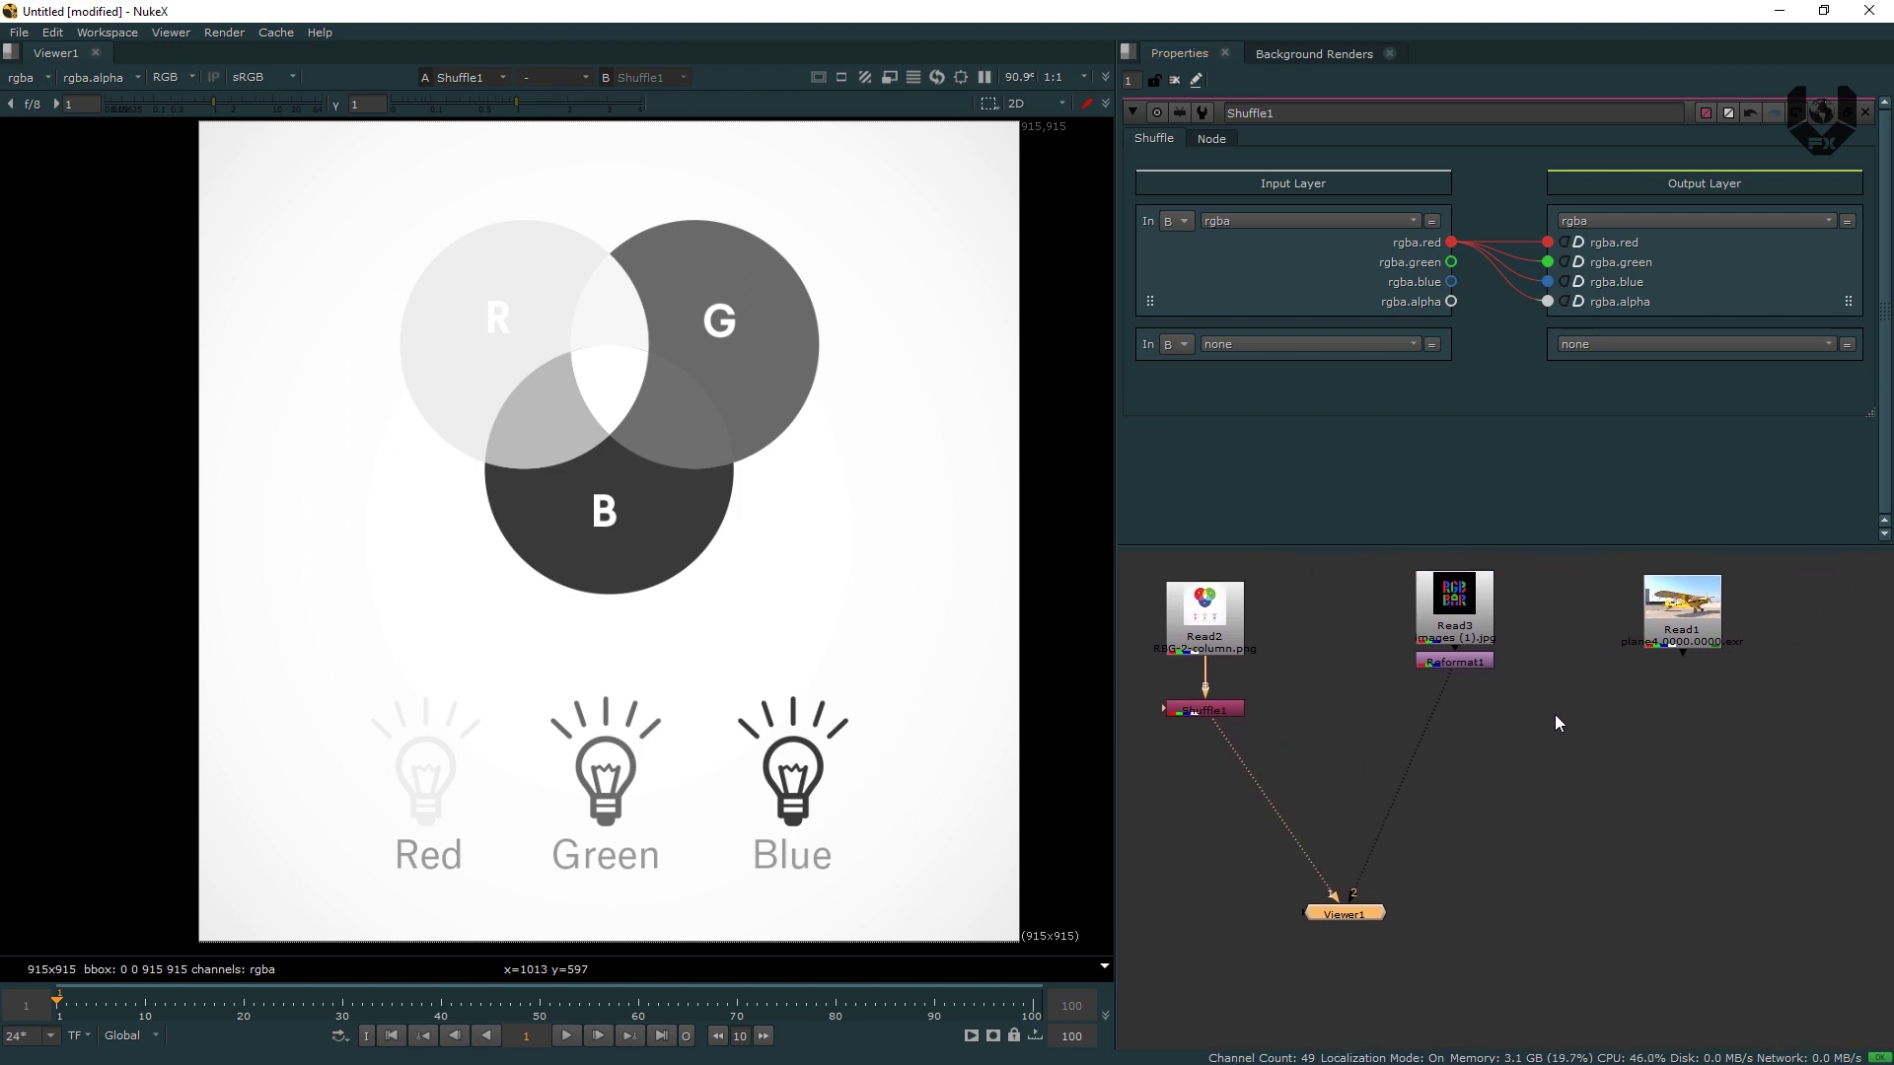
middle_drag(1407, 732, 1362, 746)
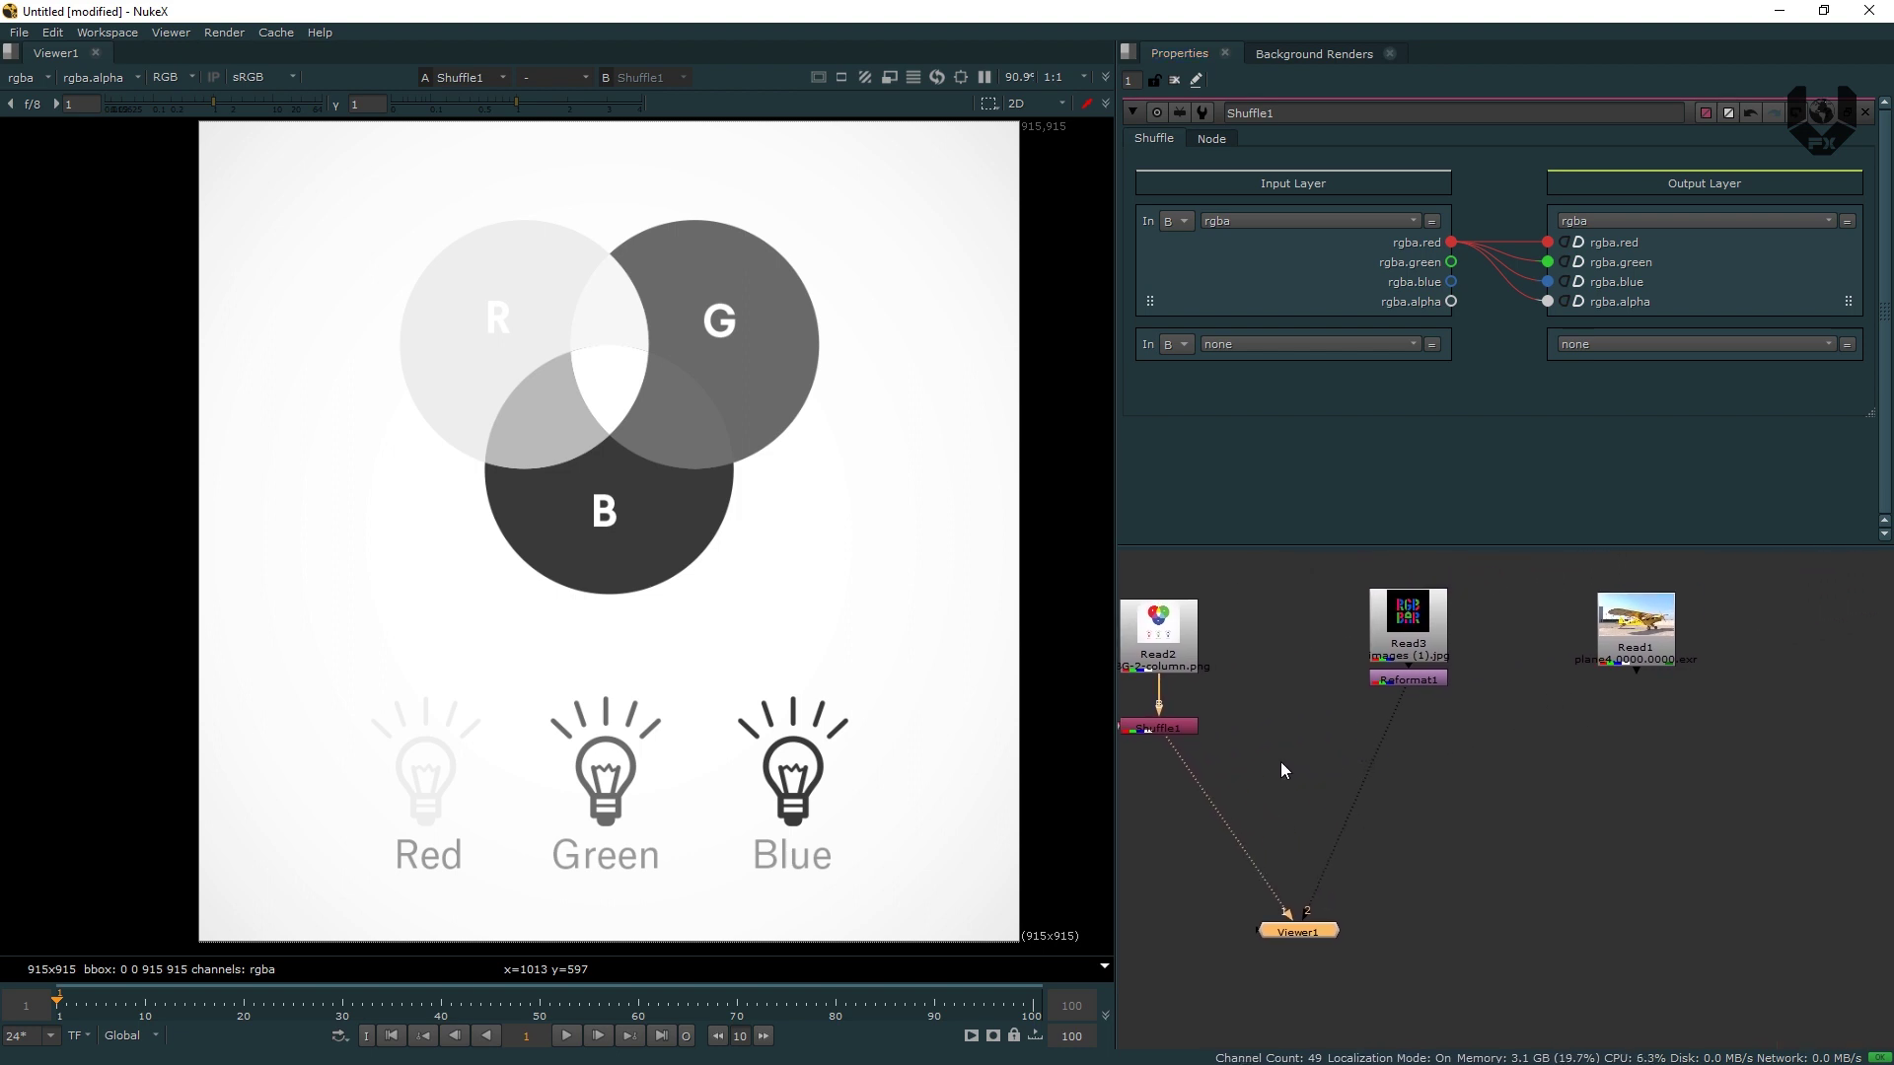
middle_drag(1558, 688, 1433, 660)
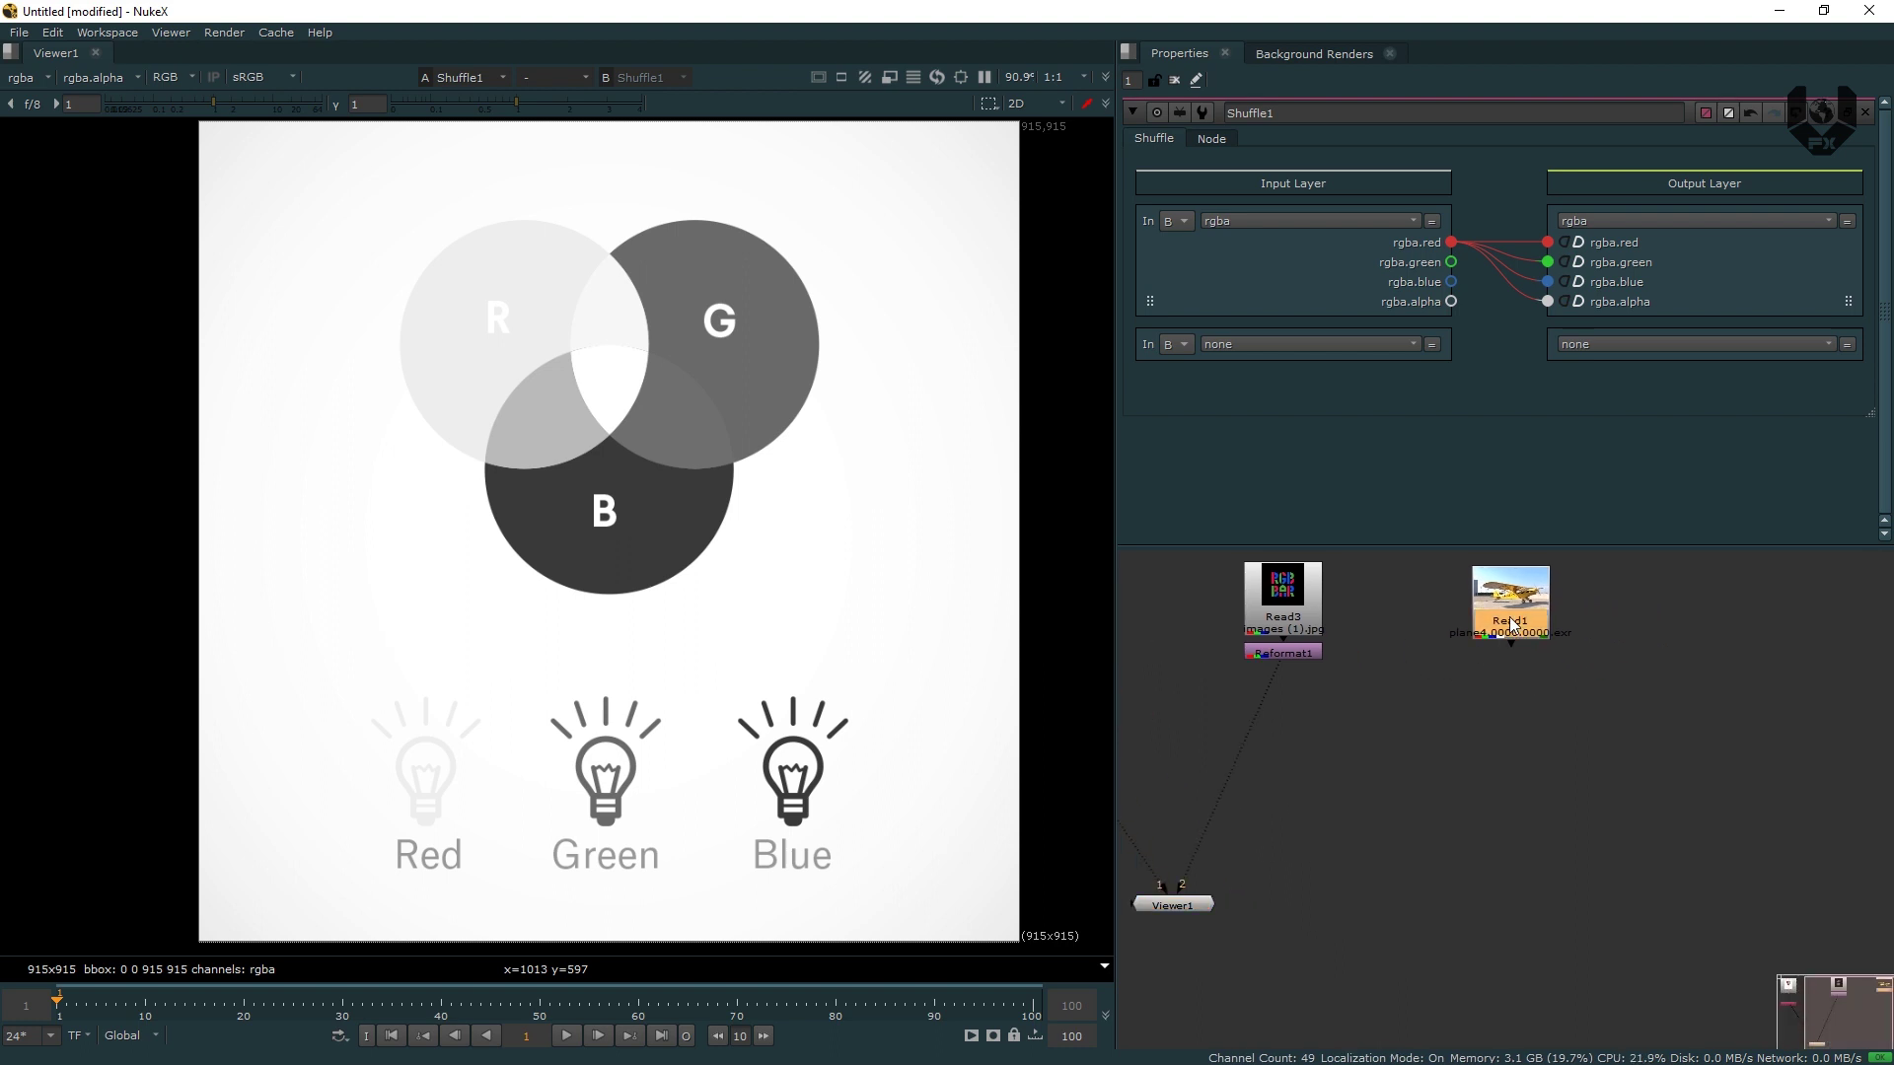
key(1)
scroll(713, 613, up, 2)
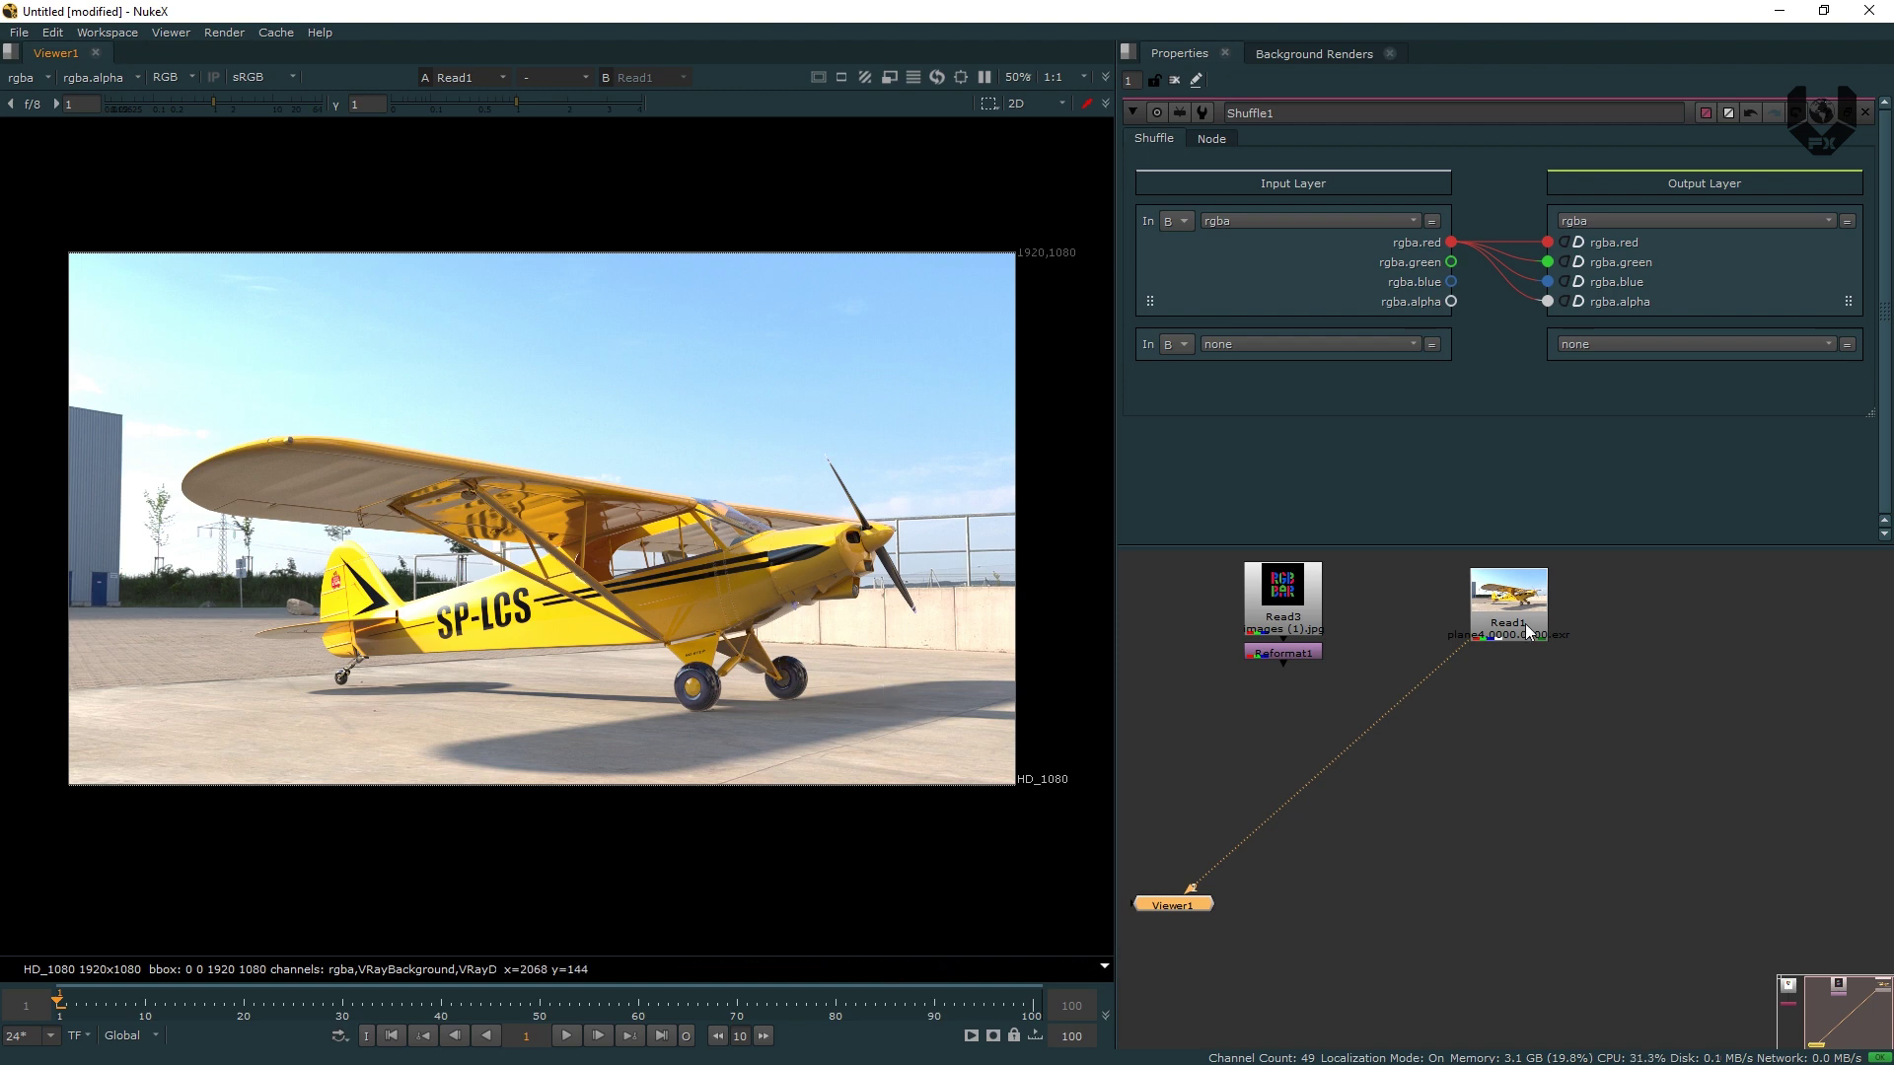
Add a LayerContactSheet node under Read1 and turn on its layer names.
drag(1527, 632, 1543, 632)
key(Tab)
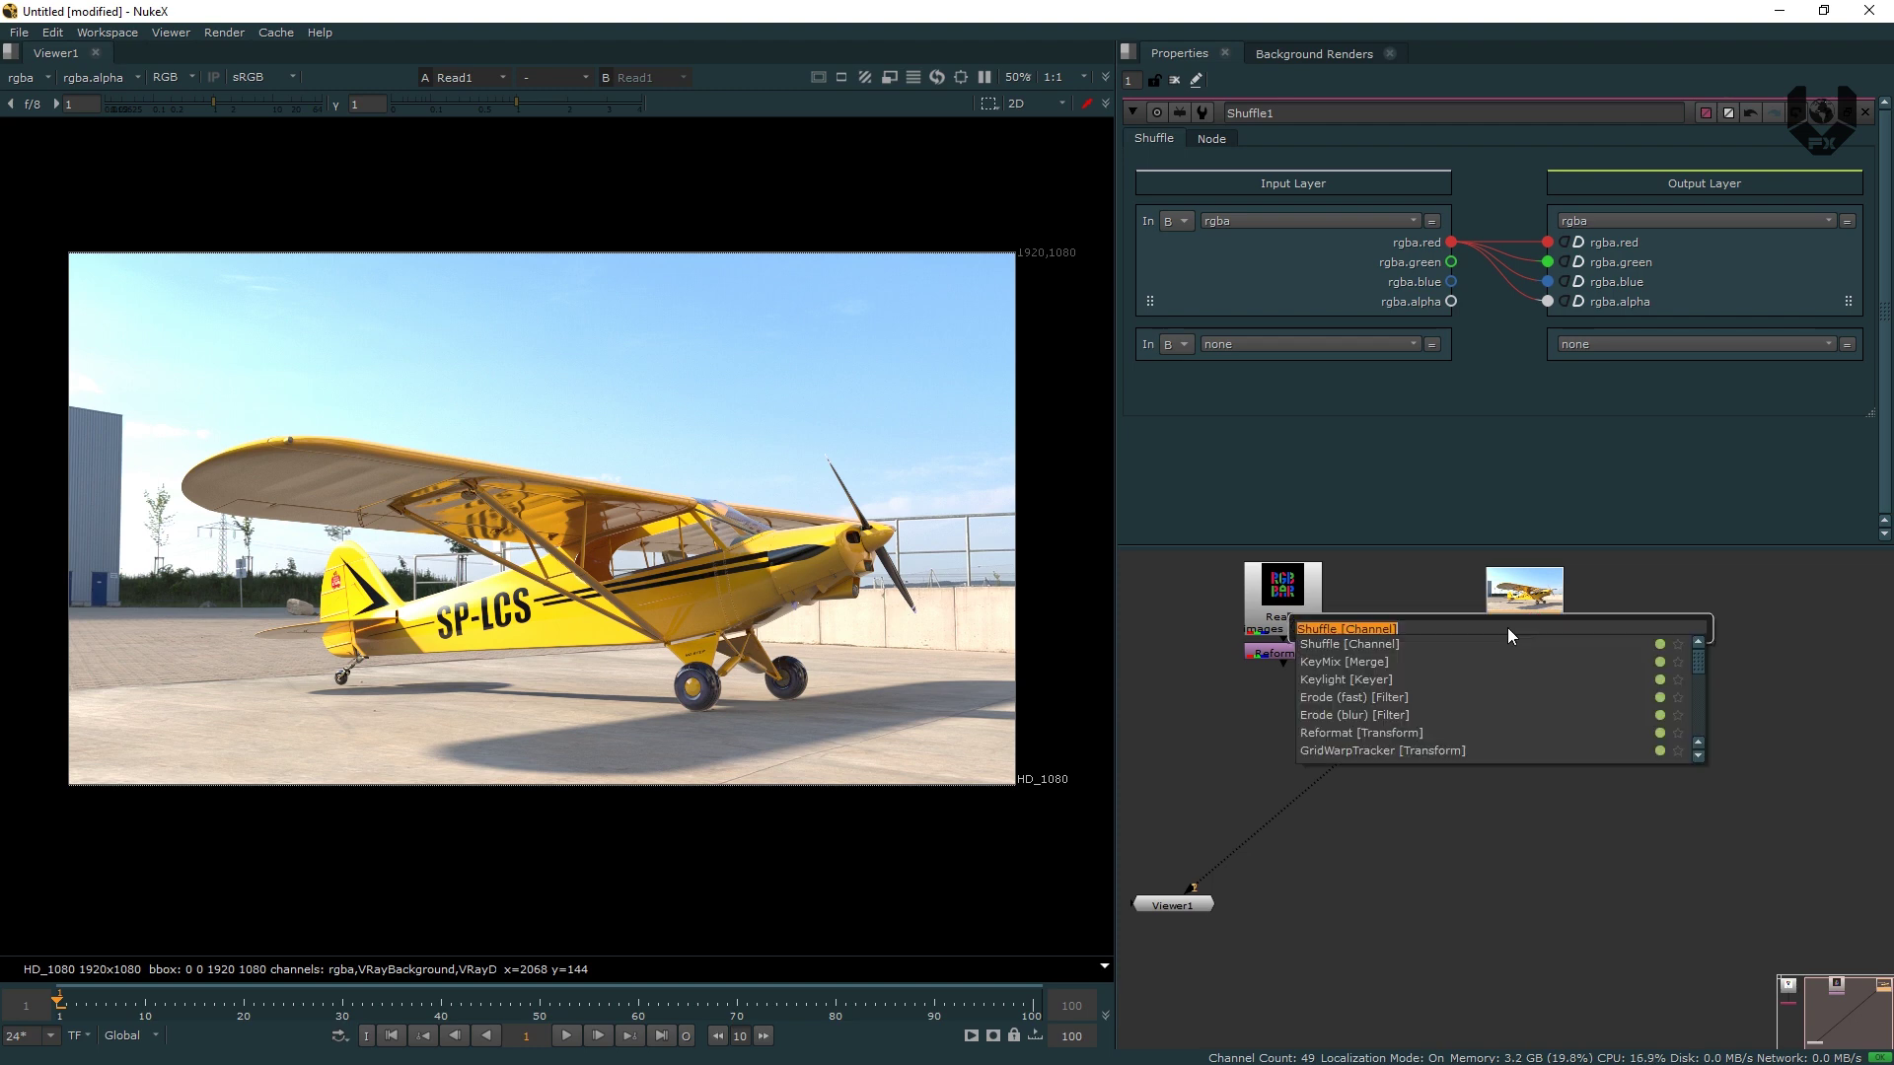
text(LAYER)
key(Return)
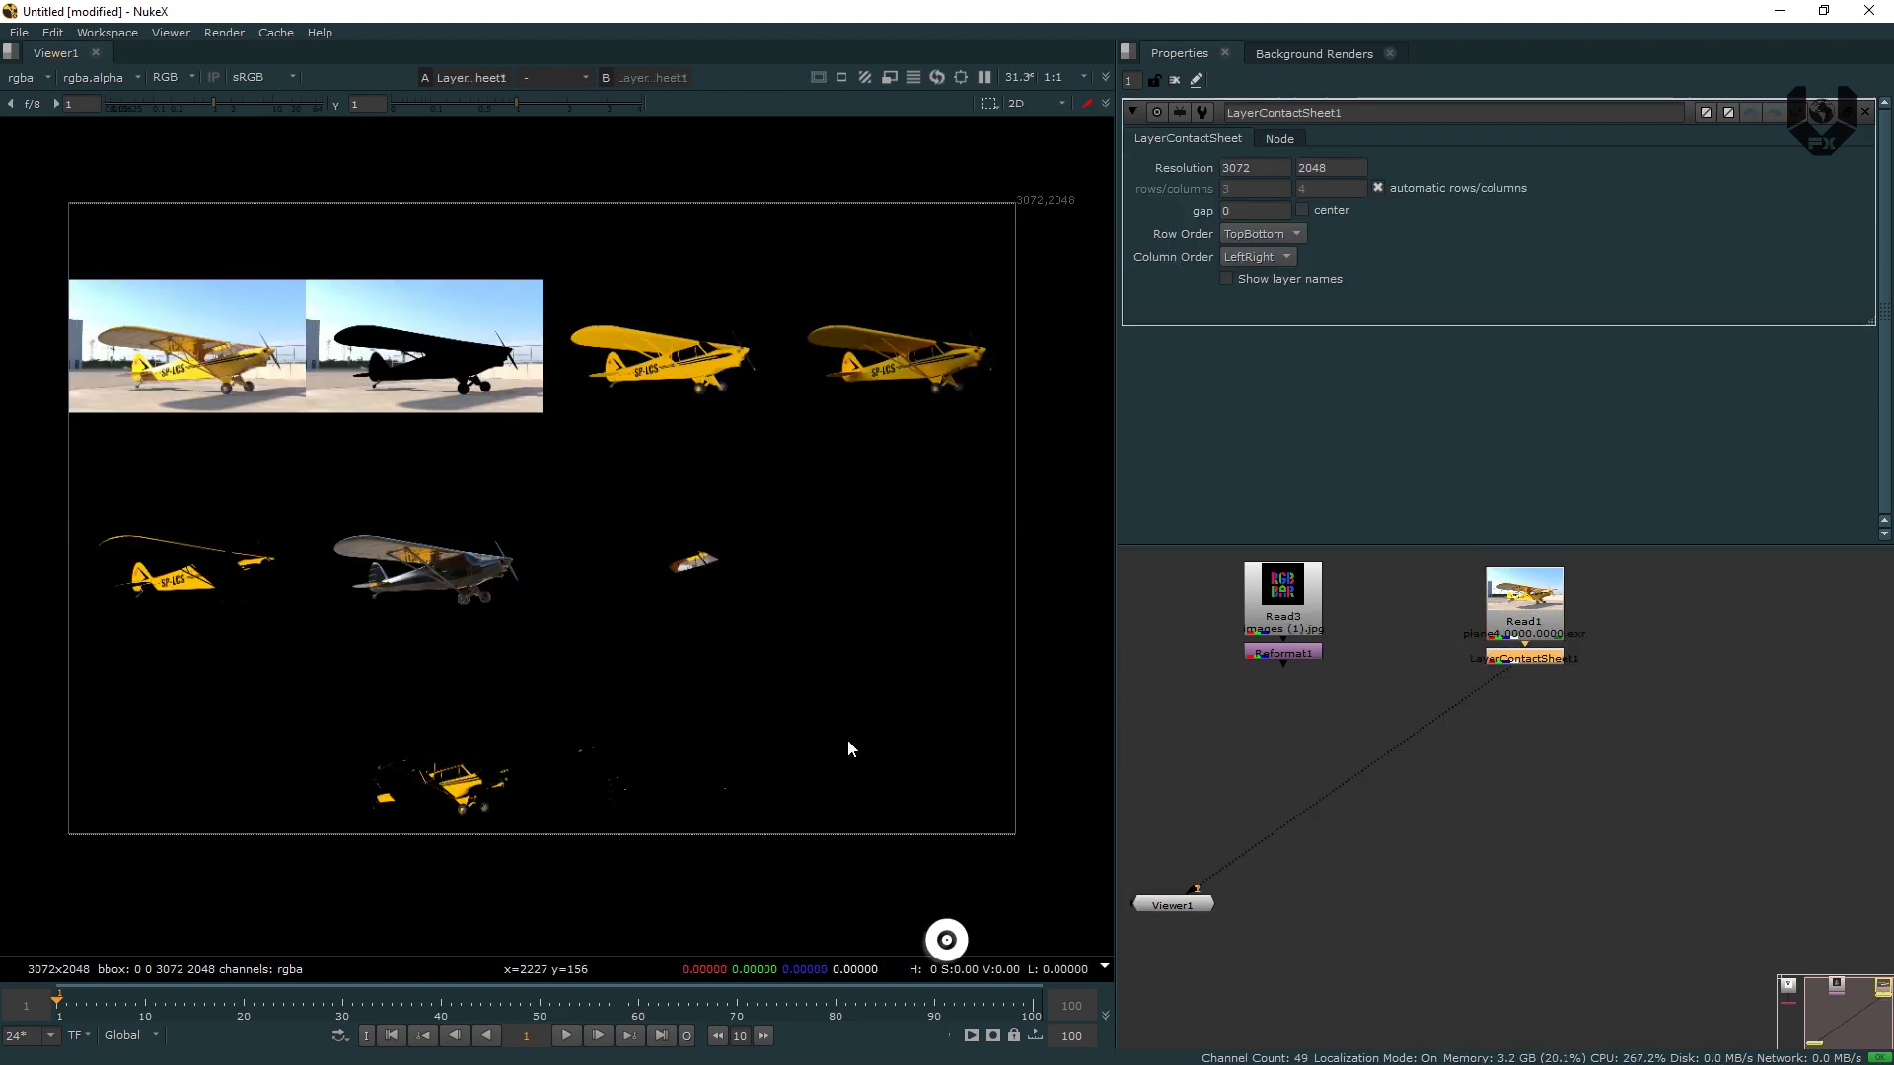
click(1227, 280)
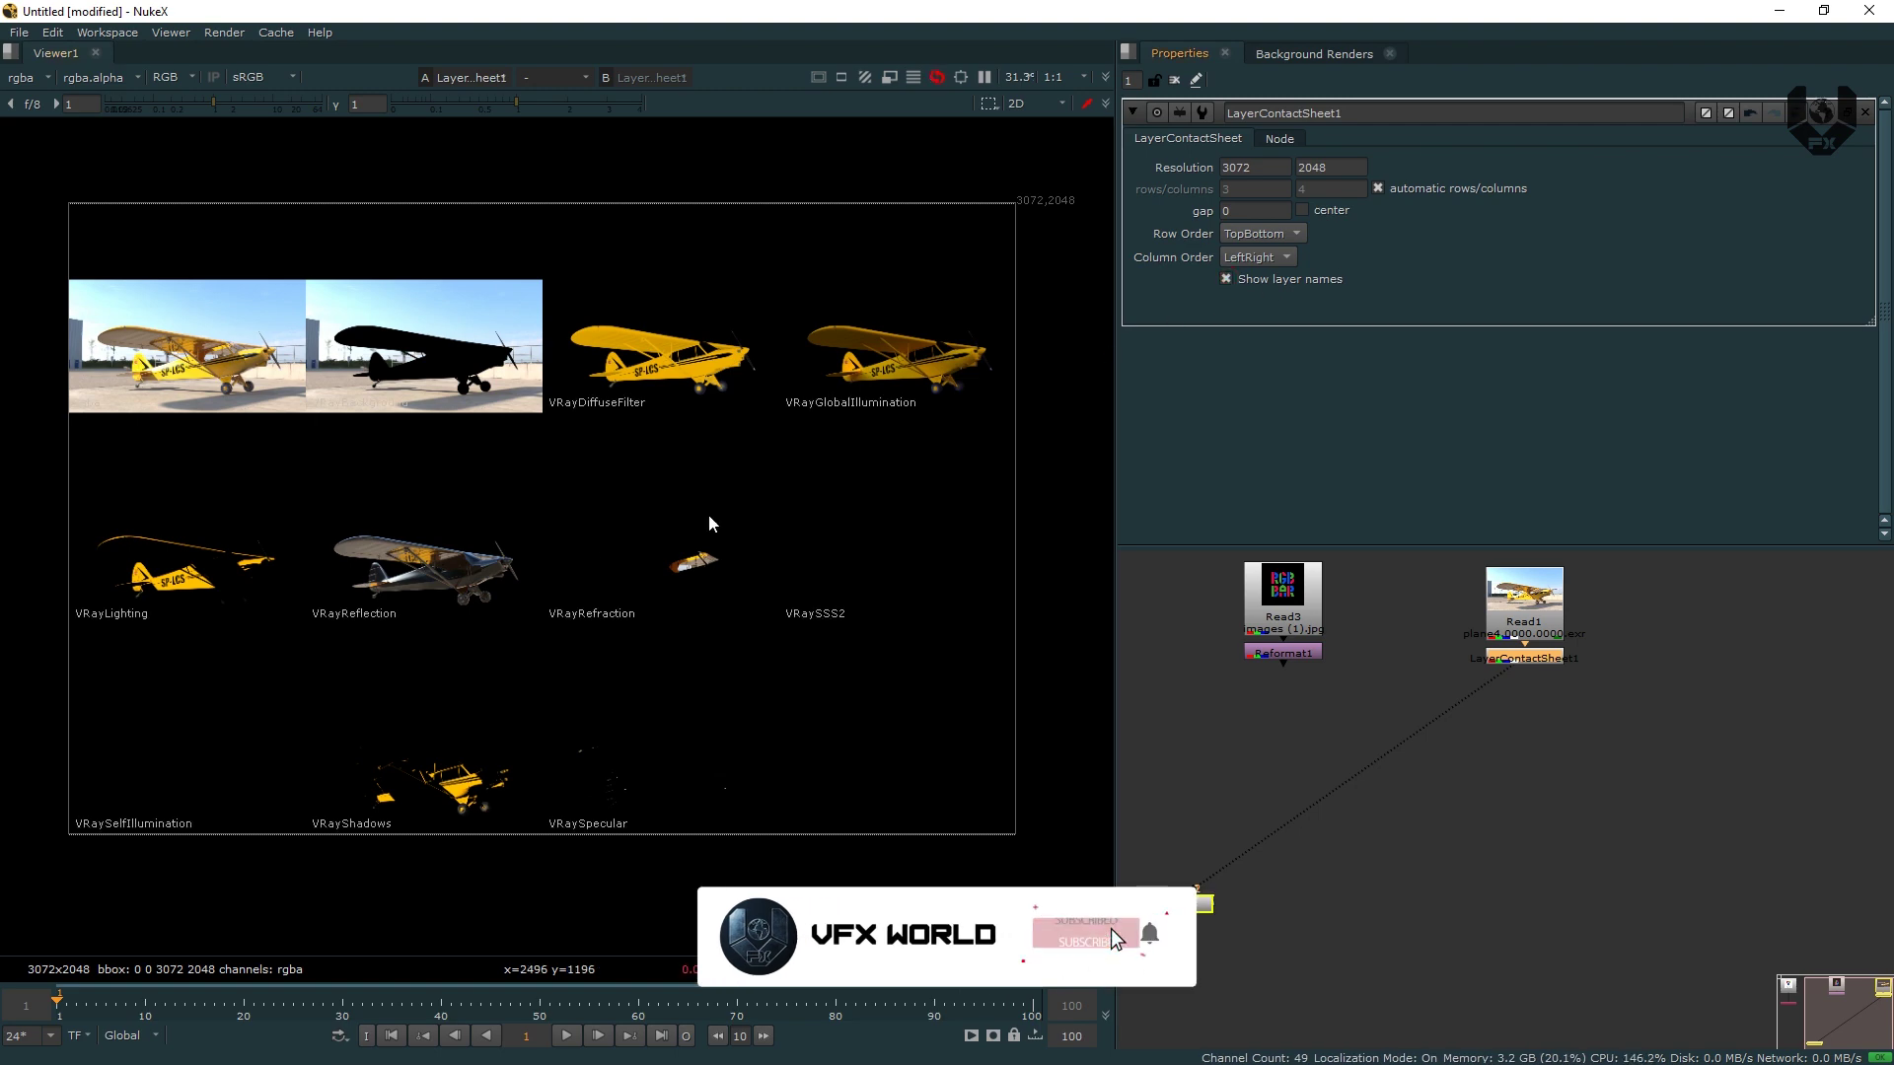
Examine the plane render's VRay layers in the contact sheet and delete the LayerContactSheet node.
scroll(423, 493, up, 5)
middle_drag(280, 427, 152, 427)
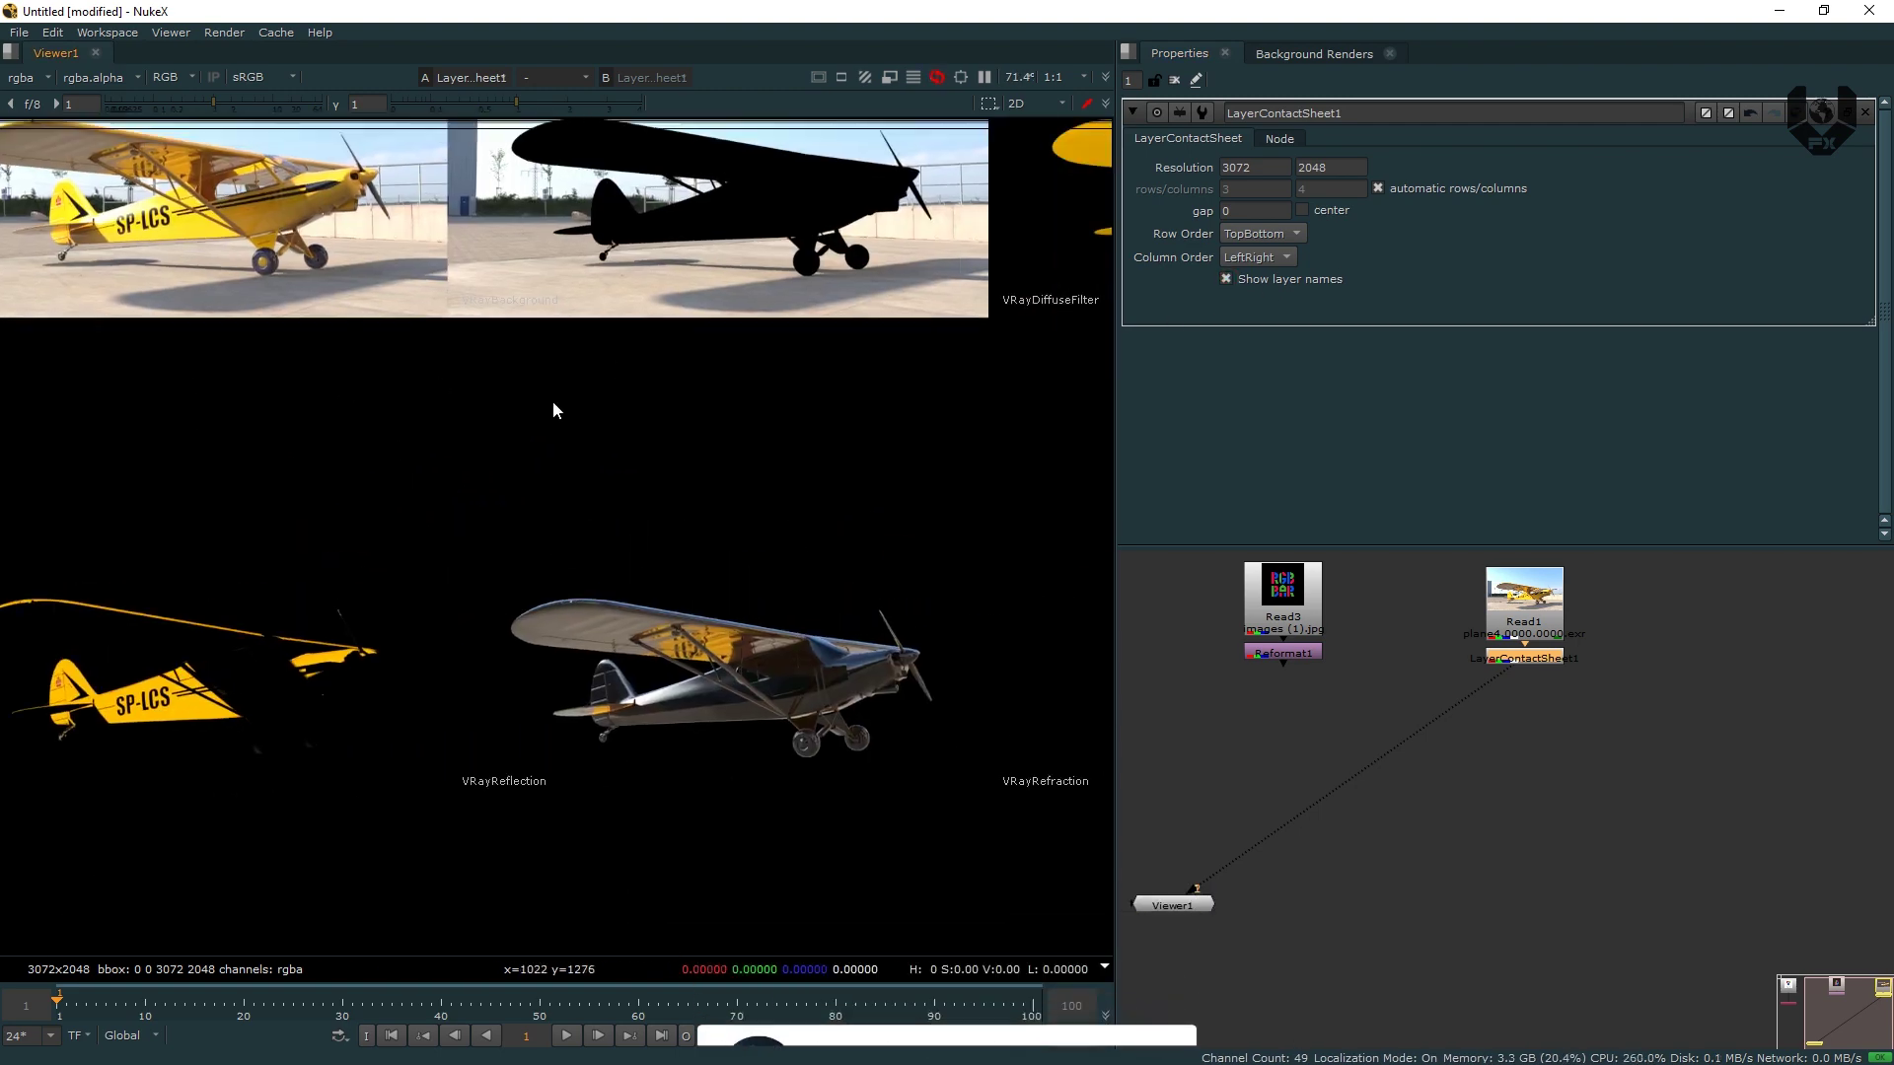
mouse_move(552, 400)
middle_down()
mouse_move(351, 381)
mouse_move(351, 414)
middle_up()
middle_drag(612, 422, 333, 401)
middle_drag(316, 628, 584, 418)
middle_drag(417, 575, 605, 481)
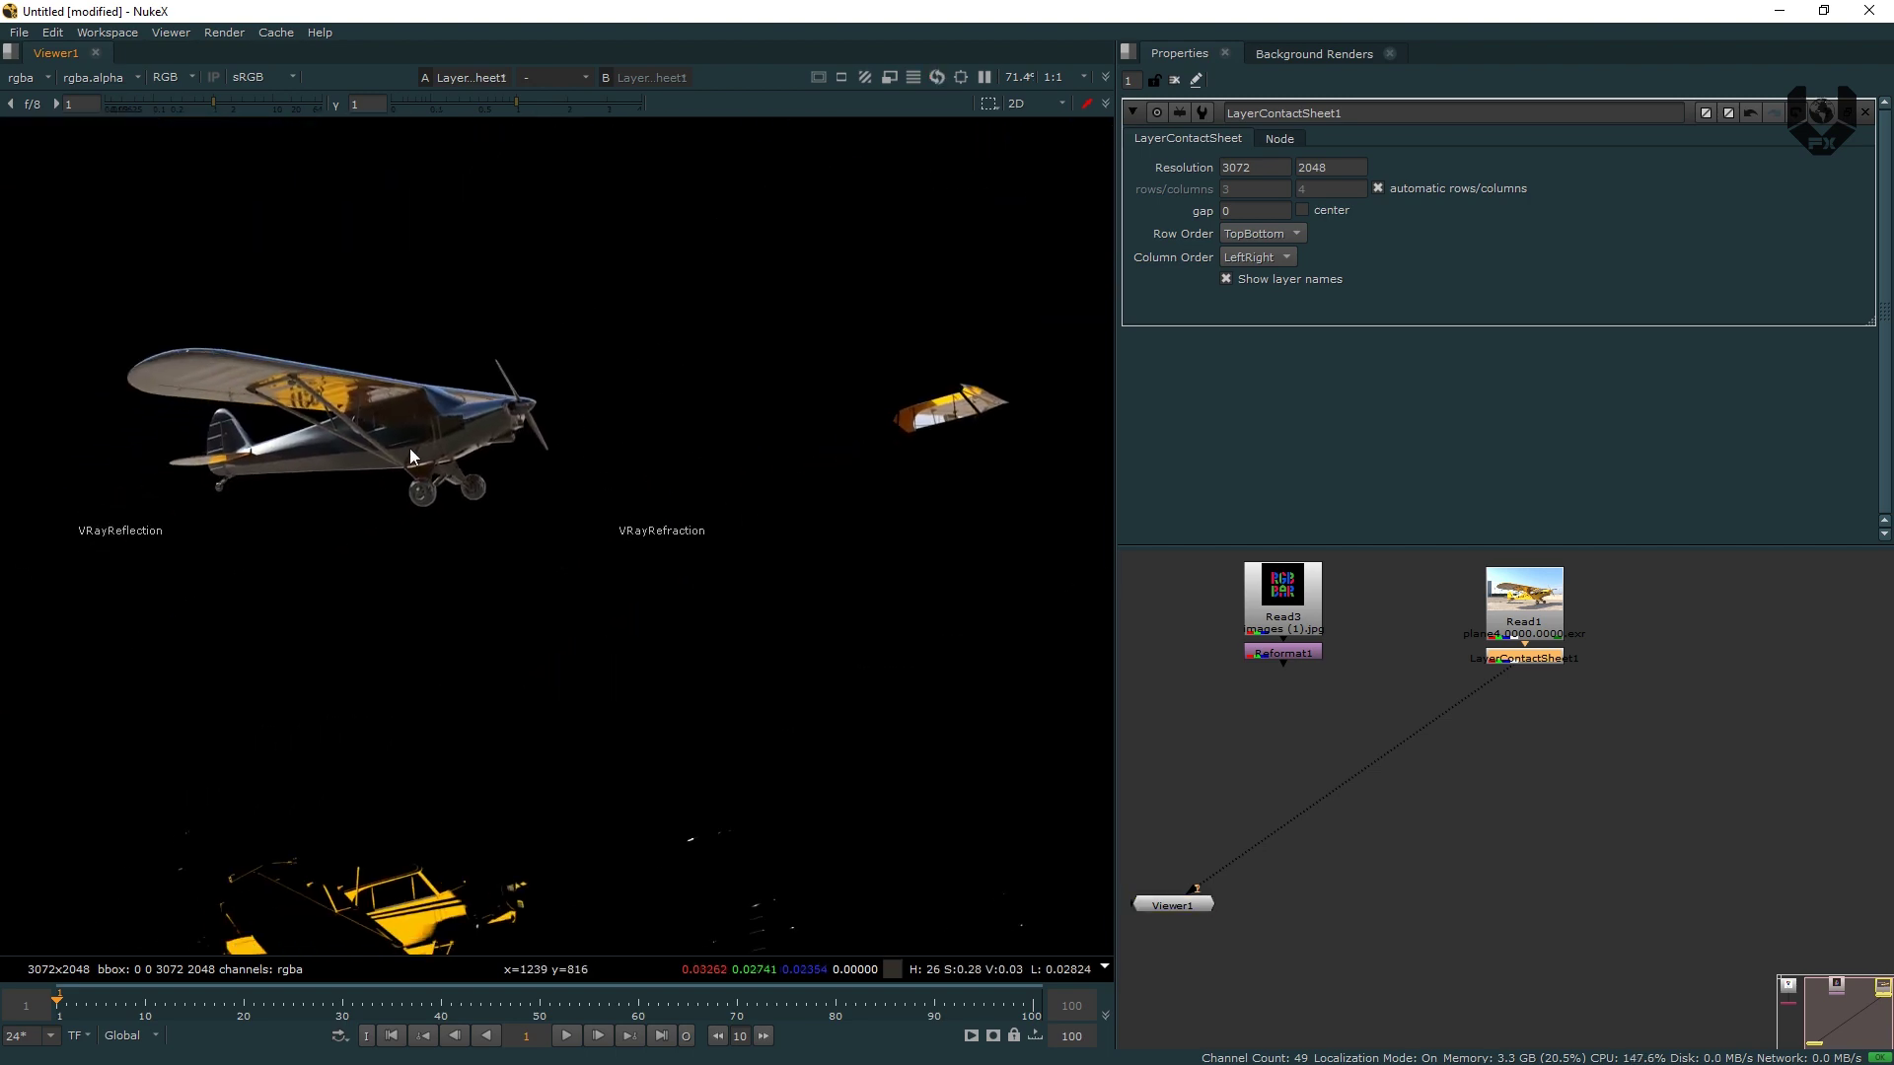
scroll(463, 446, down, 5)
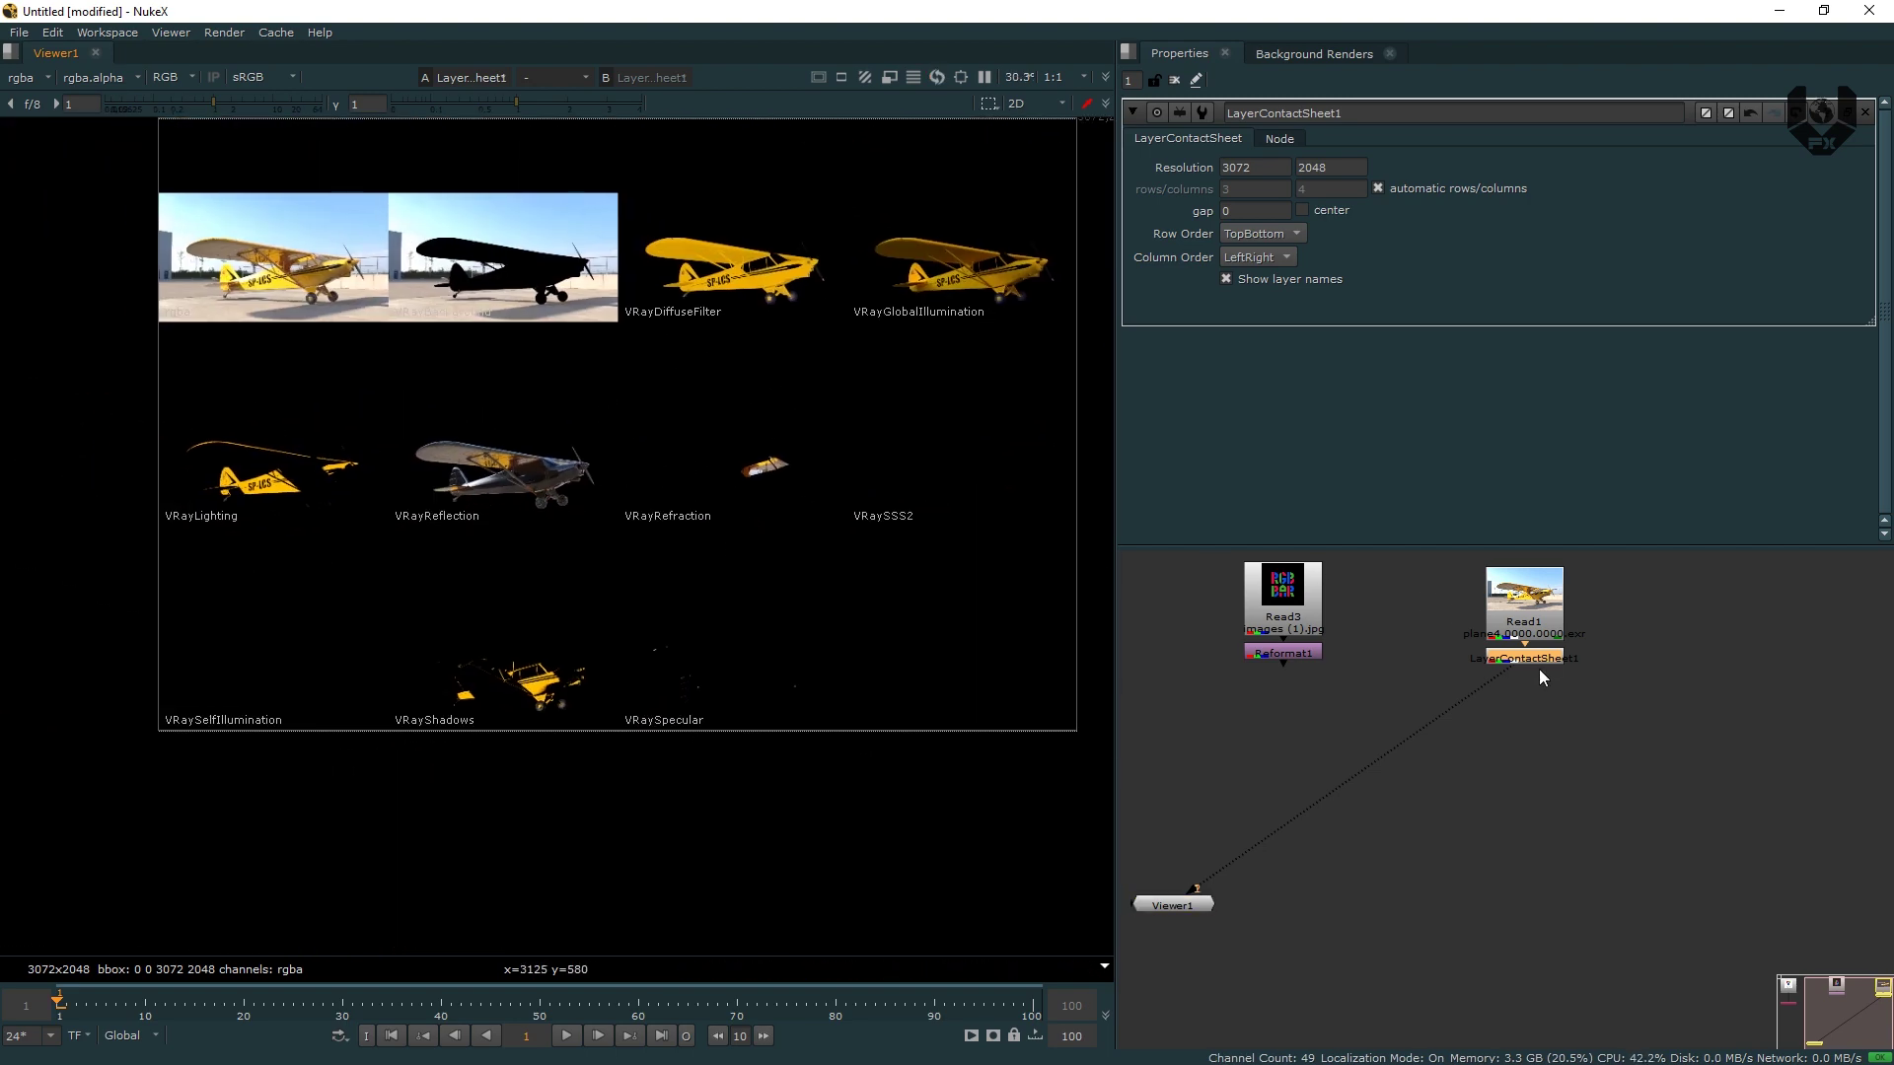
key(Delete)
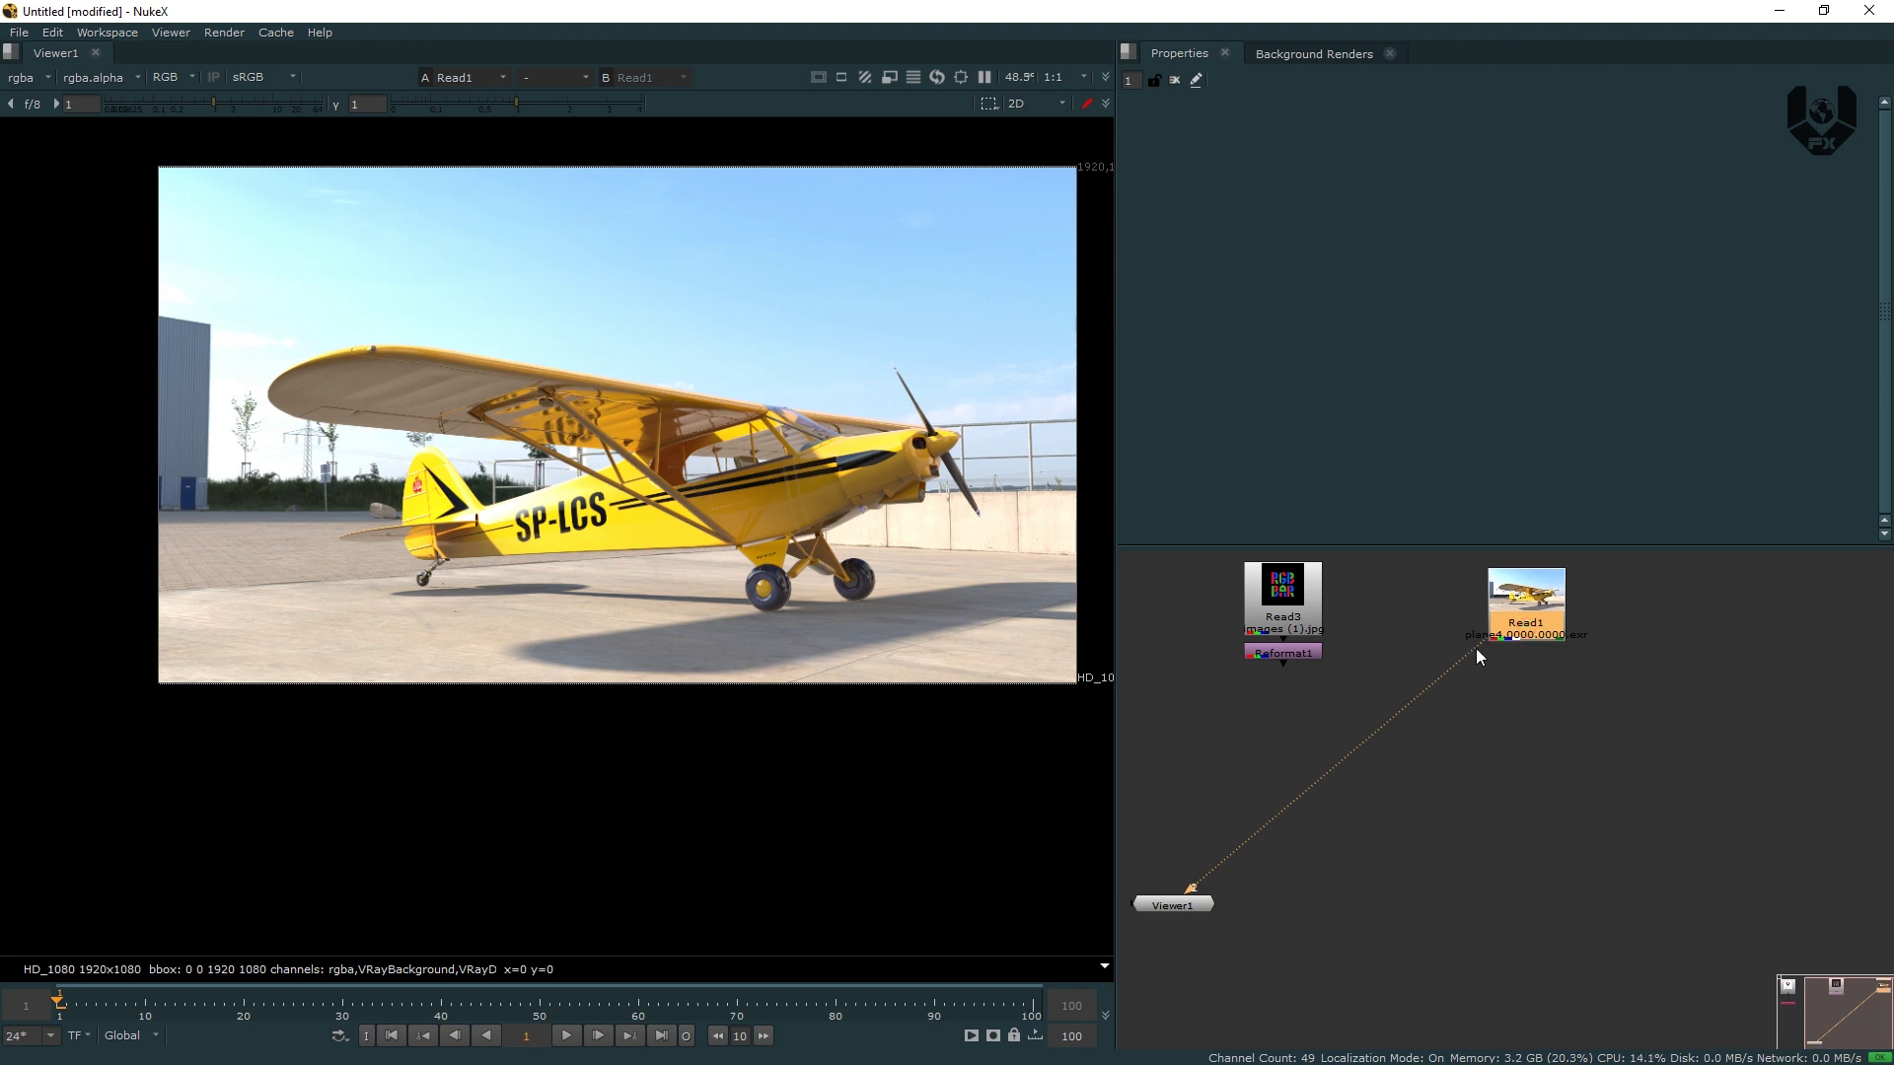
Add a Shuffle node under the Read1 plane render.
key(Tab)
text(shuffle)
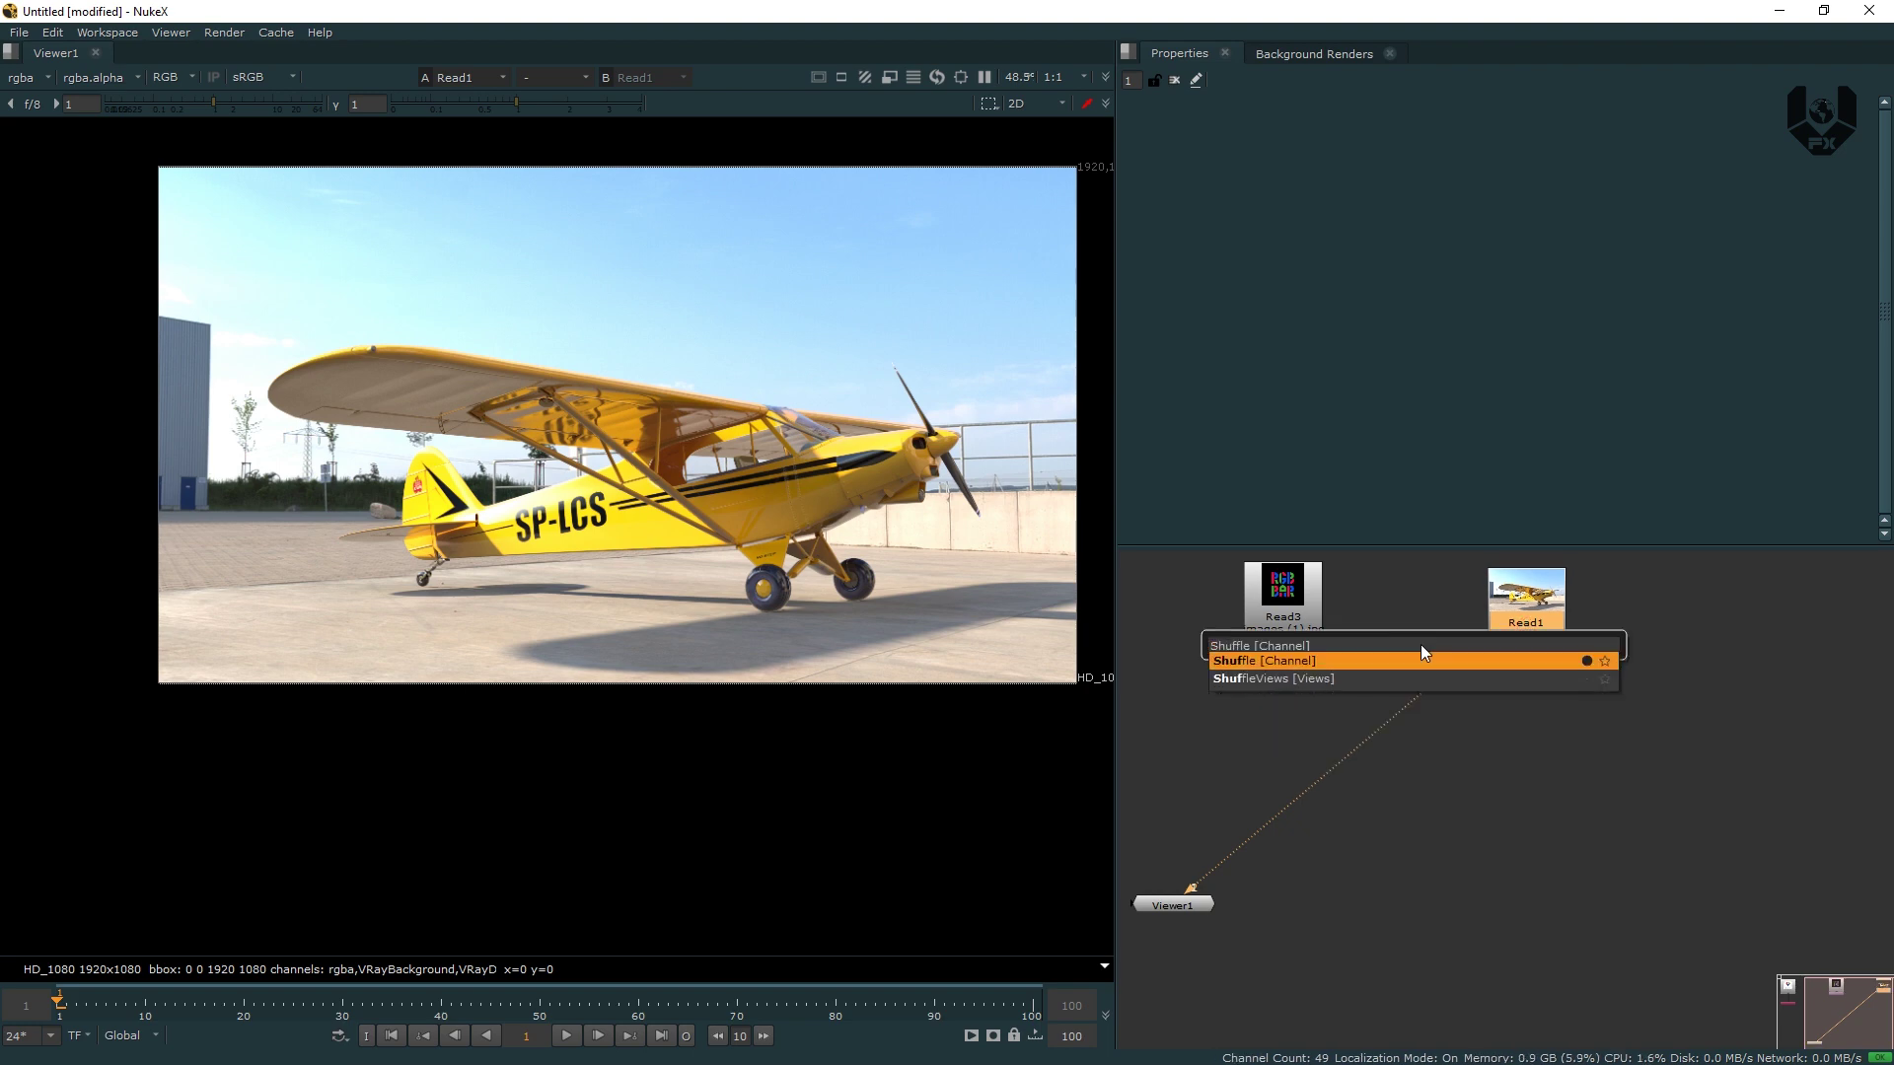
key(Return)
scroll(671, 464, up, 3)
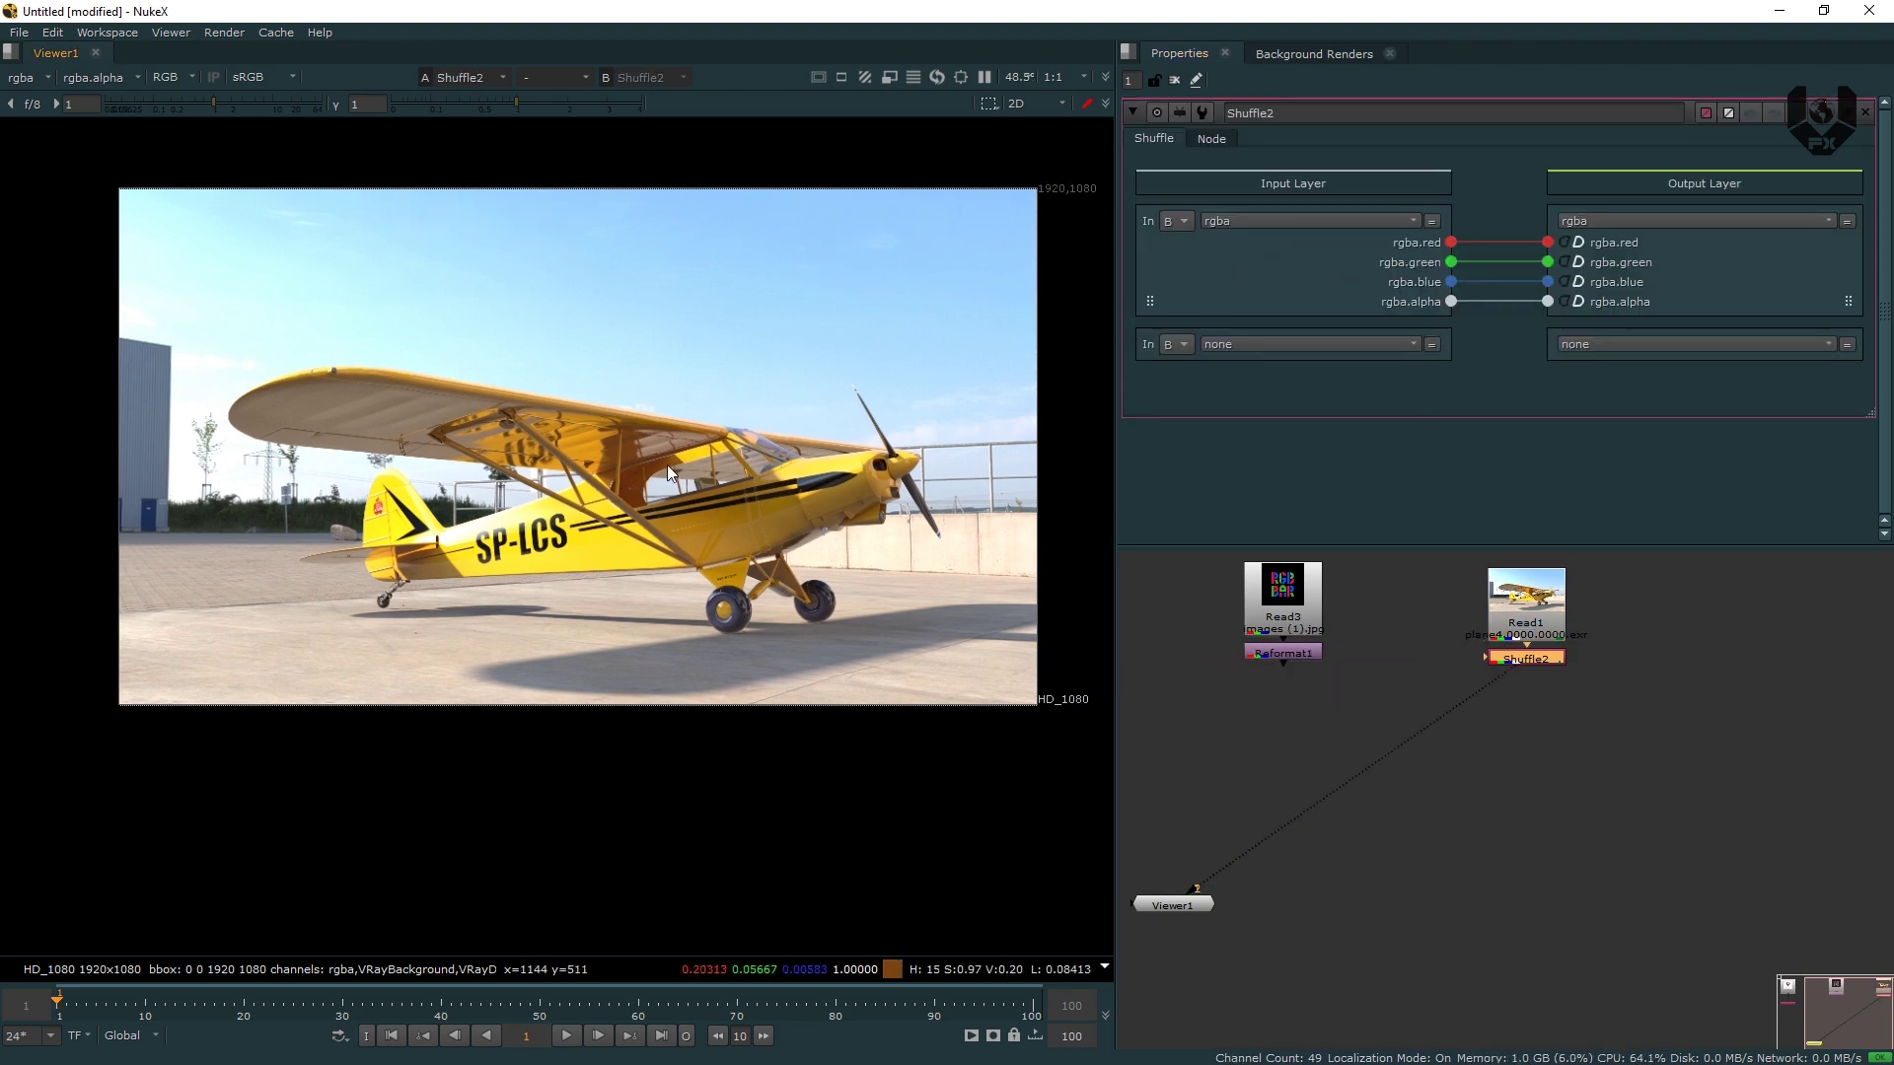
Set the new Shuffle's first input layer to VRayBackground and then VRayDiffuseFilter, and check the alpha channel.
click(1223, 221)
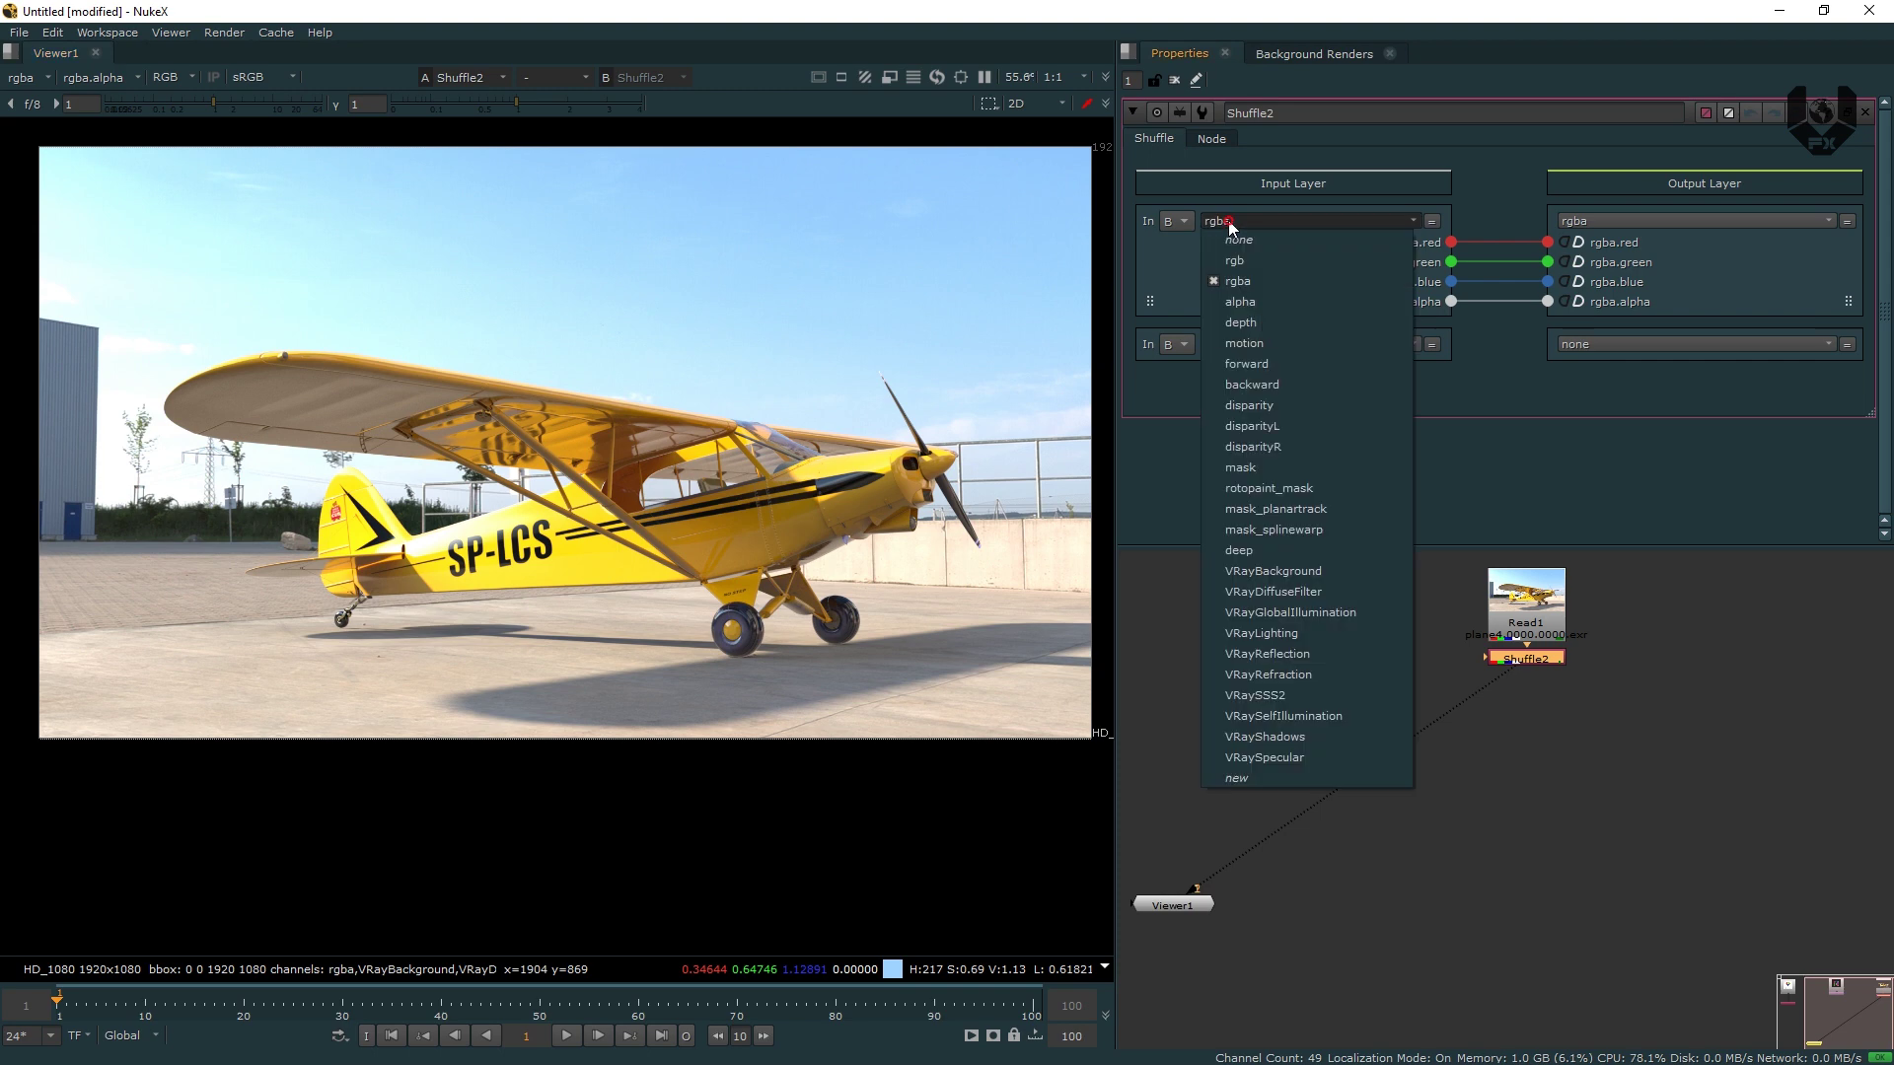
click(1323, 570)
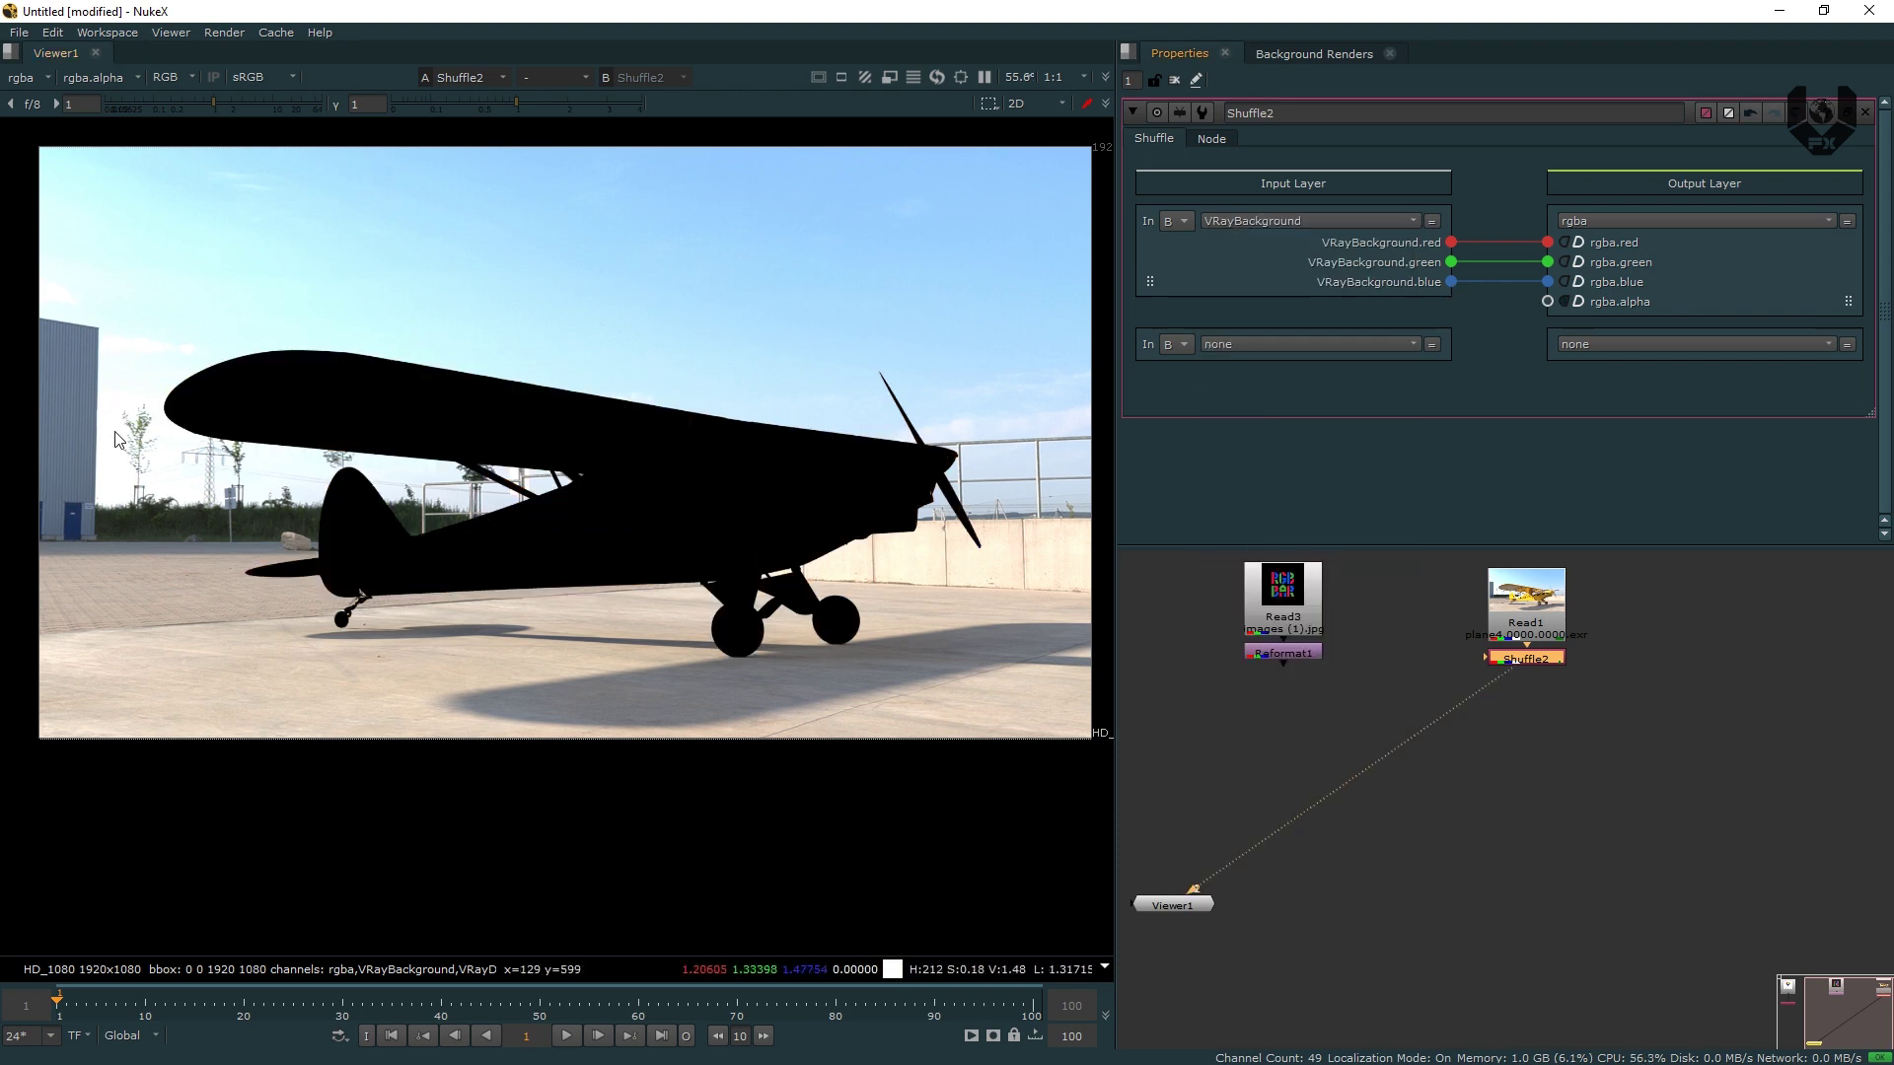
click(1312, 221)
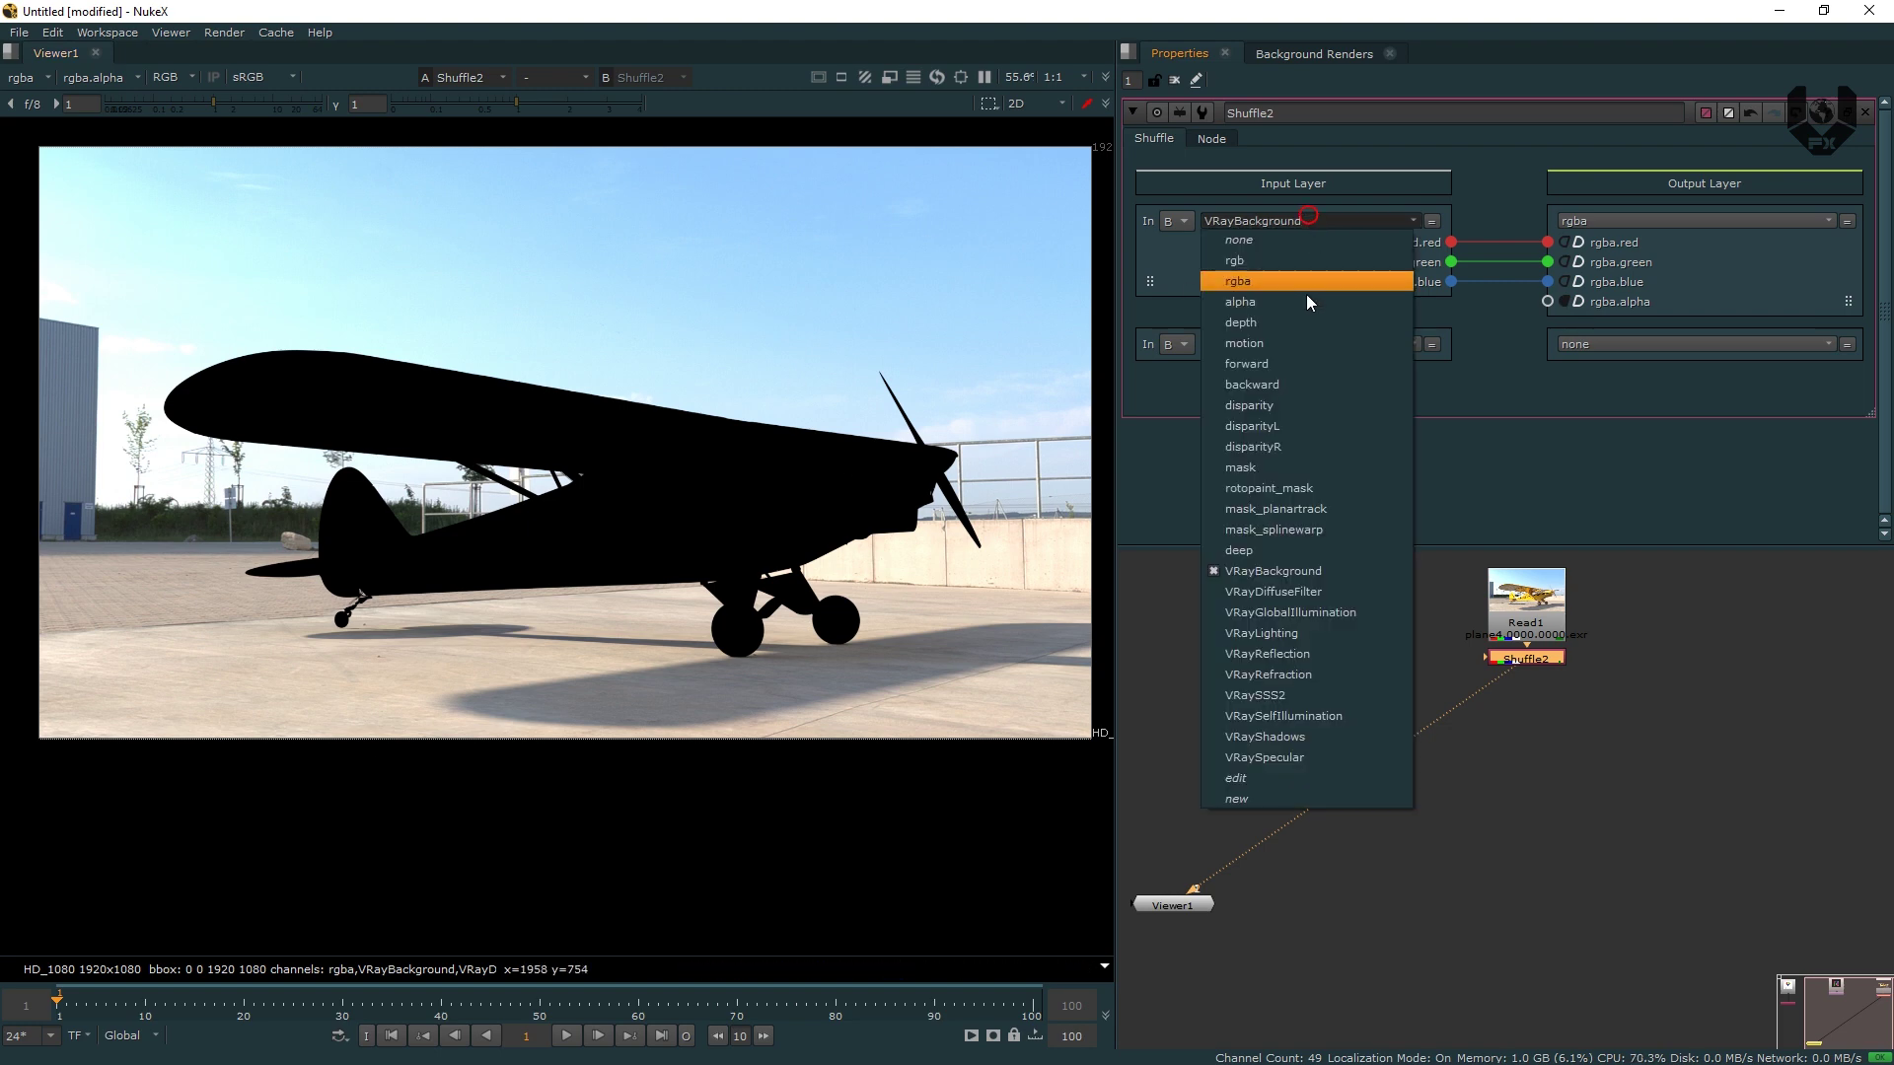
click(1292, 592)
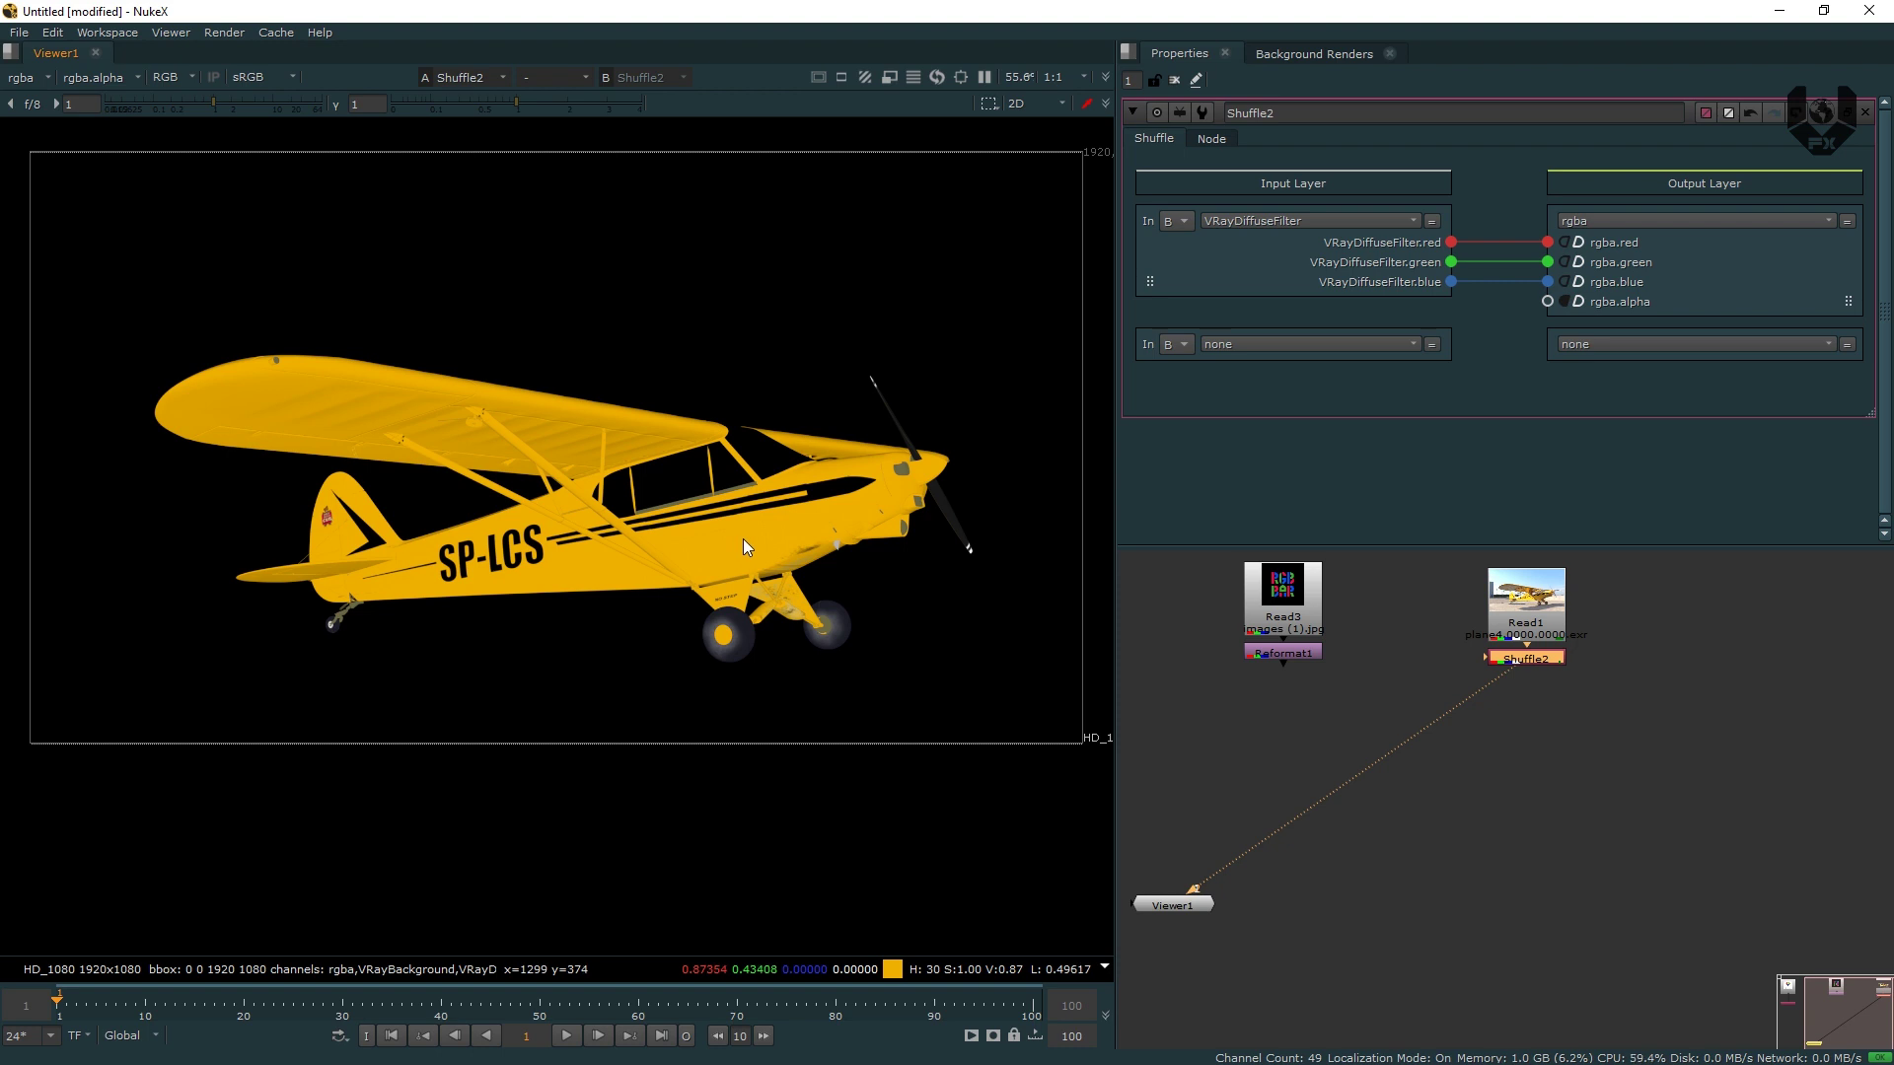
key(a)
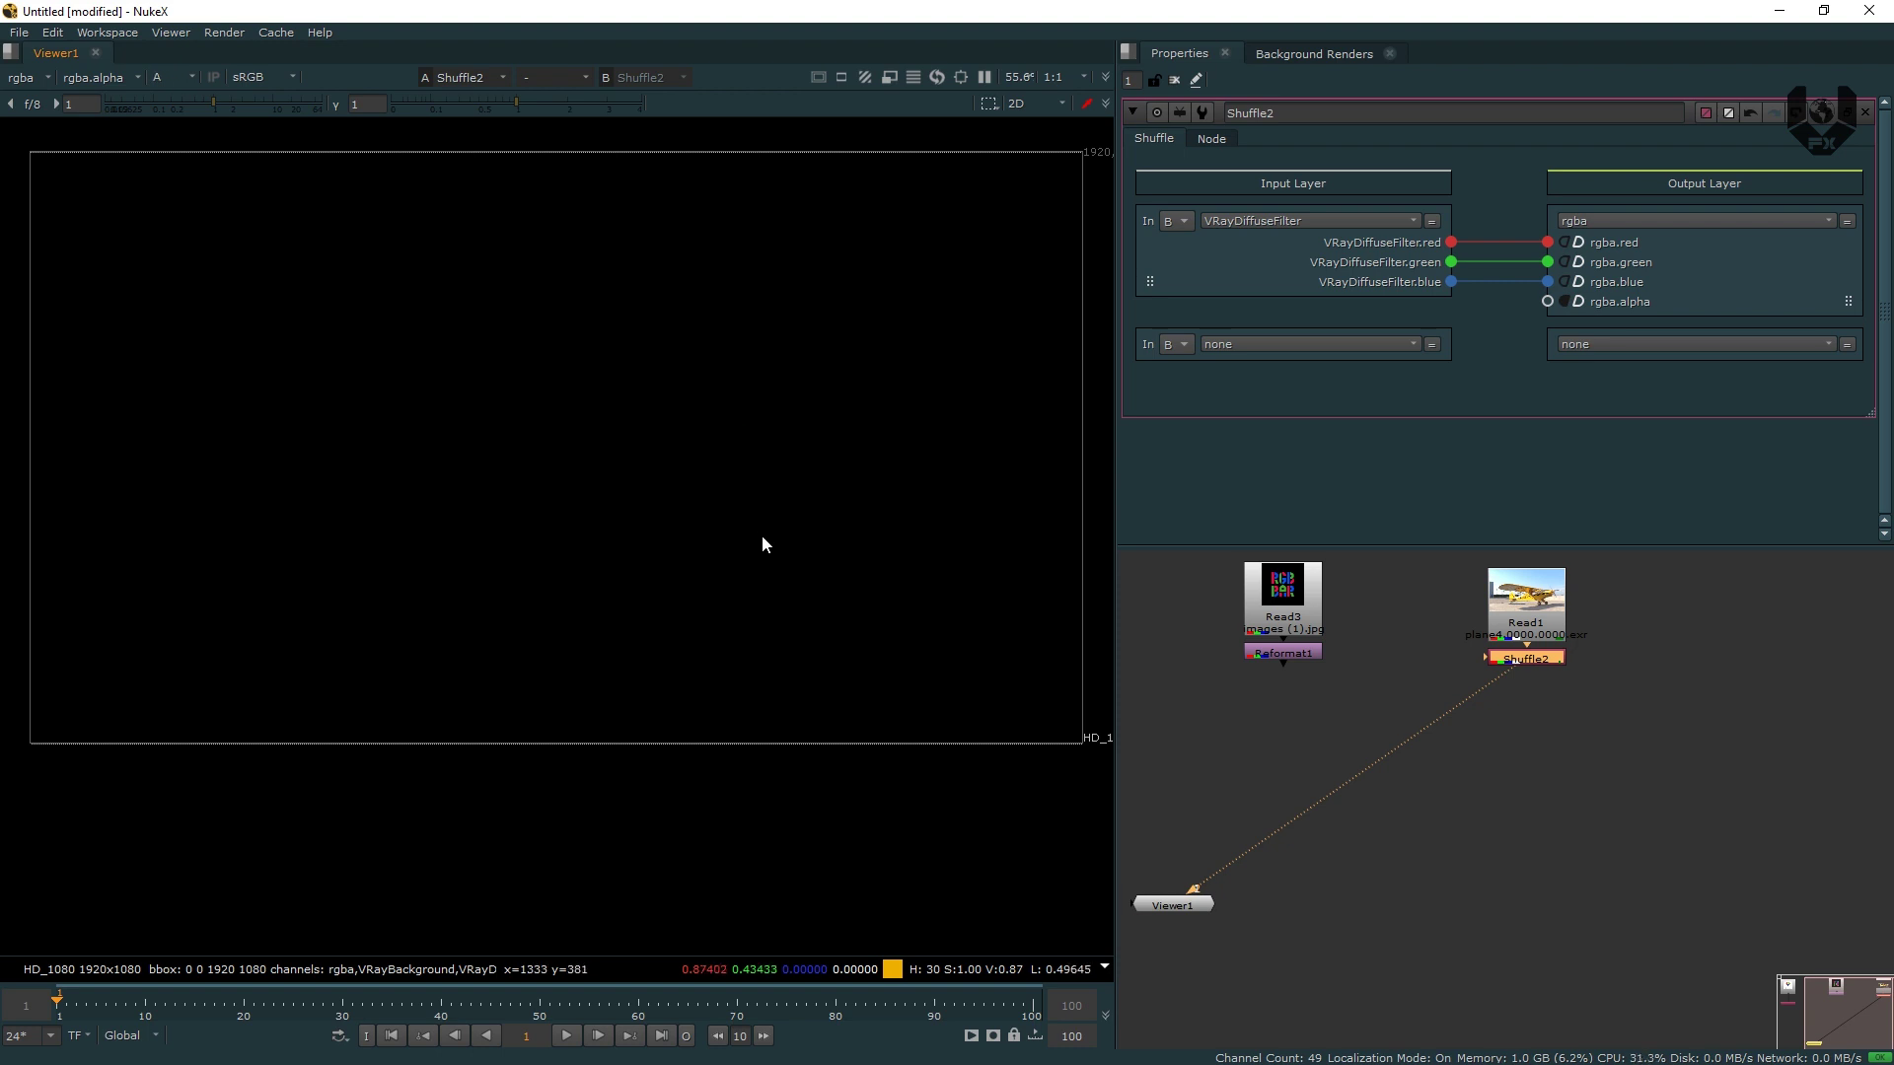
key(a)
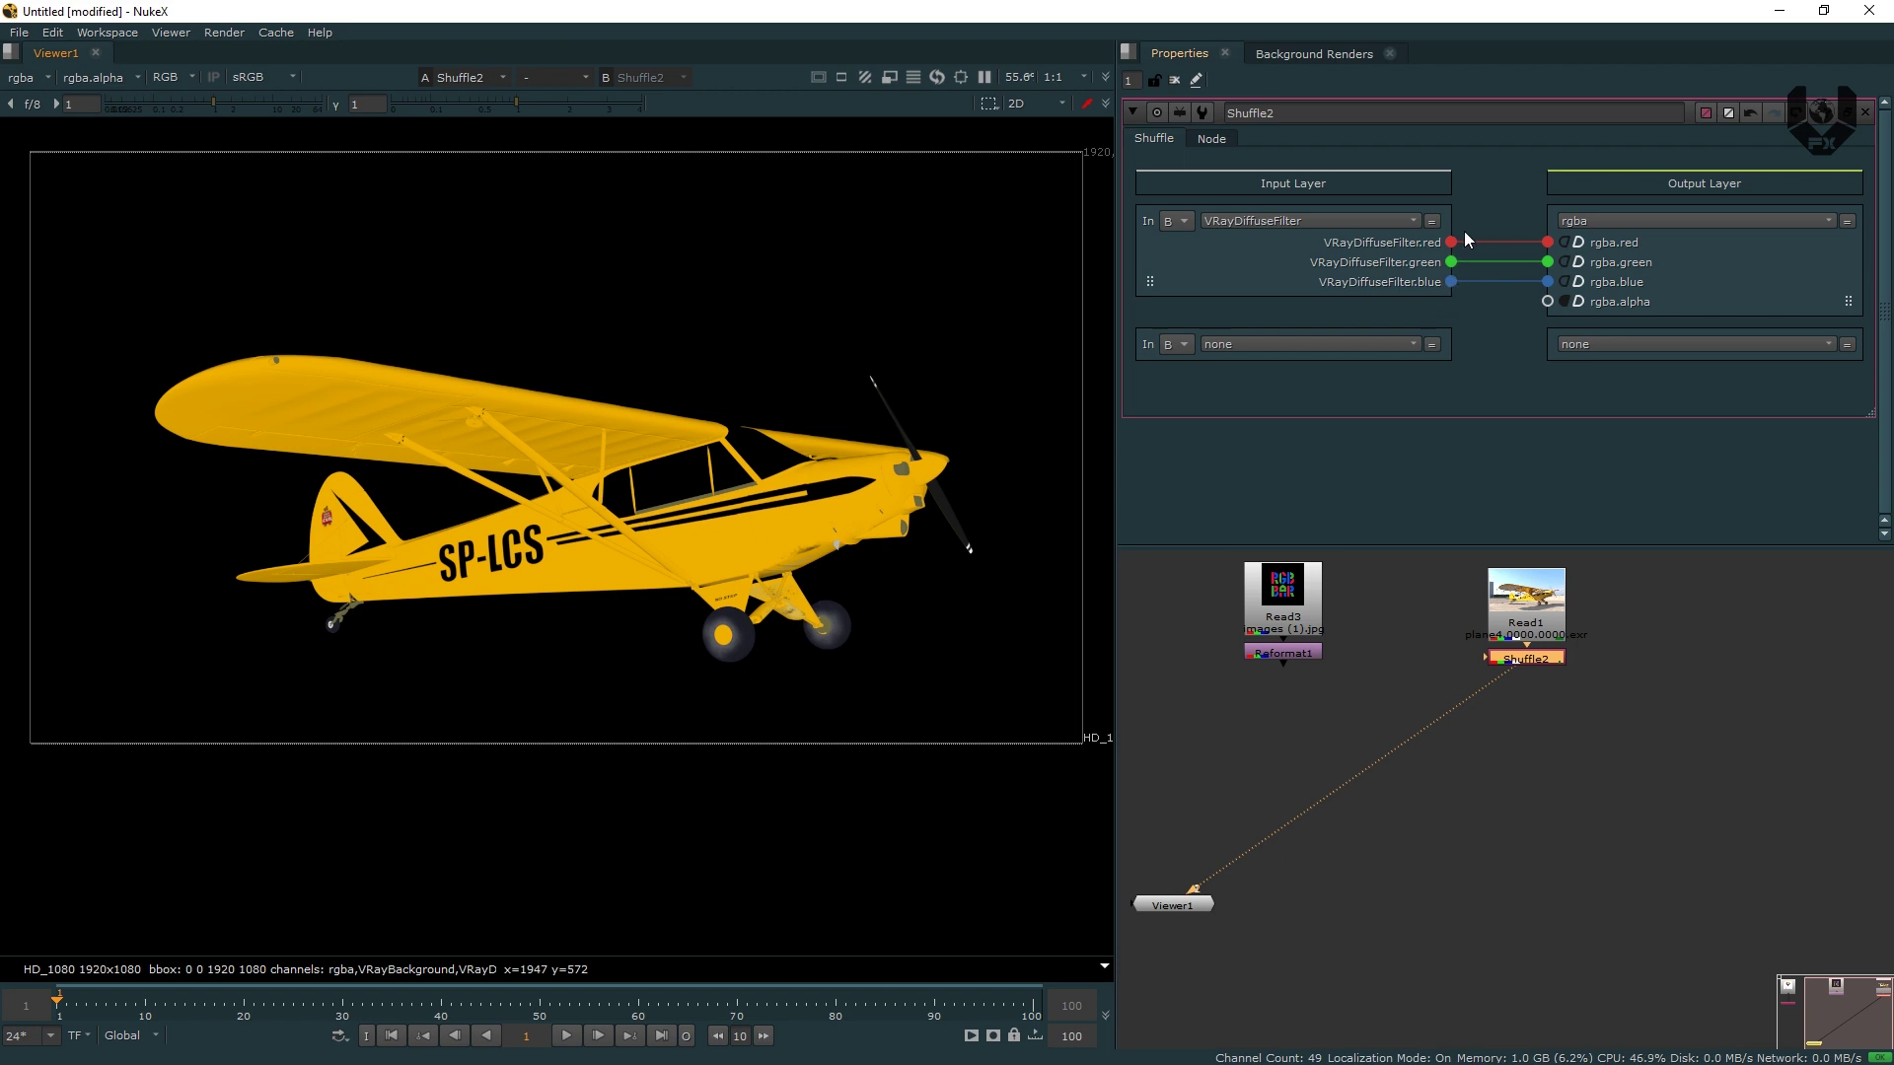
Disconnect the VRayDiffuseFilter channels and route its red, then green, then red again to all four rgba output channels.
click(1450, 261)
click(1450, 282)
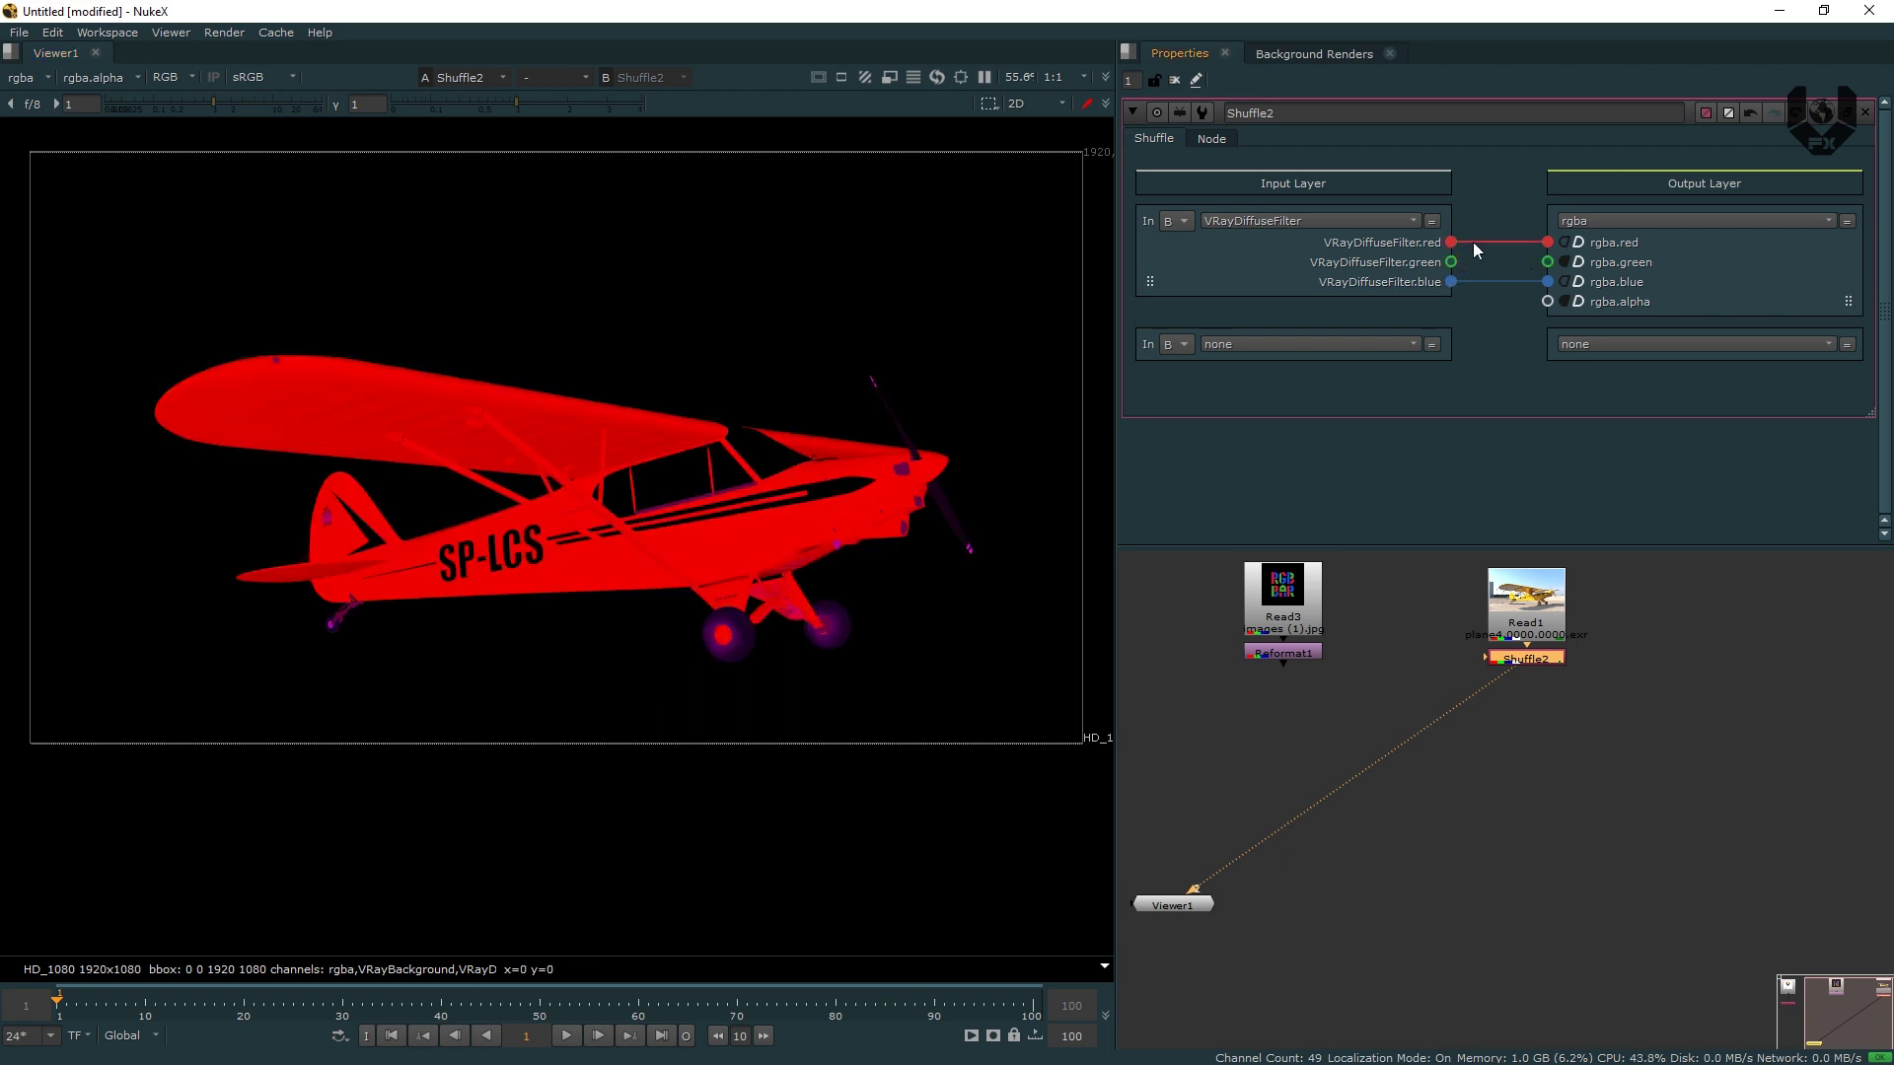
click(1451, 242)
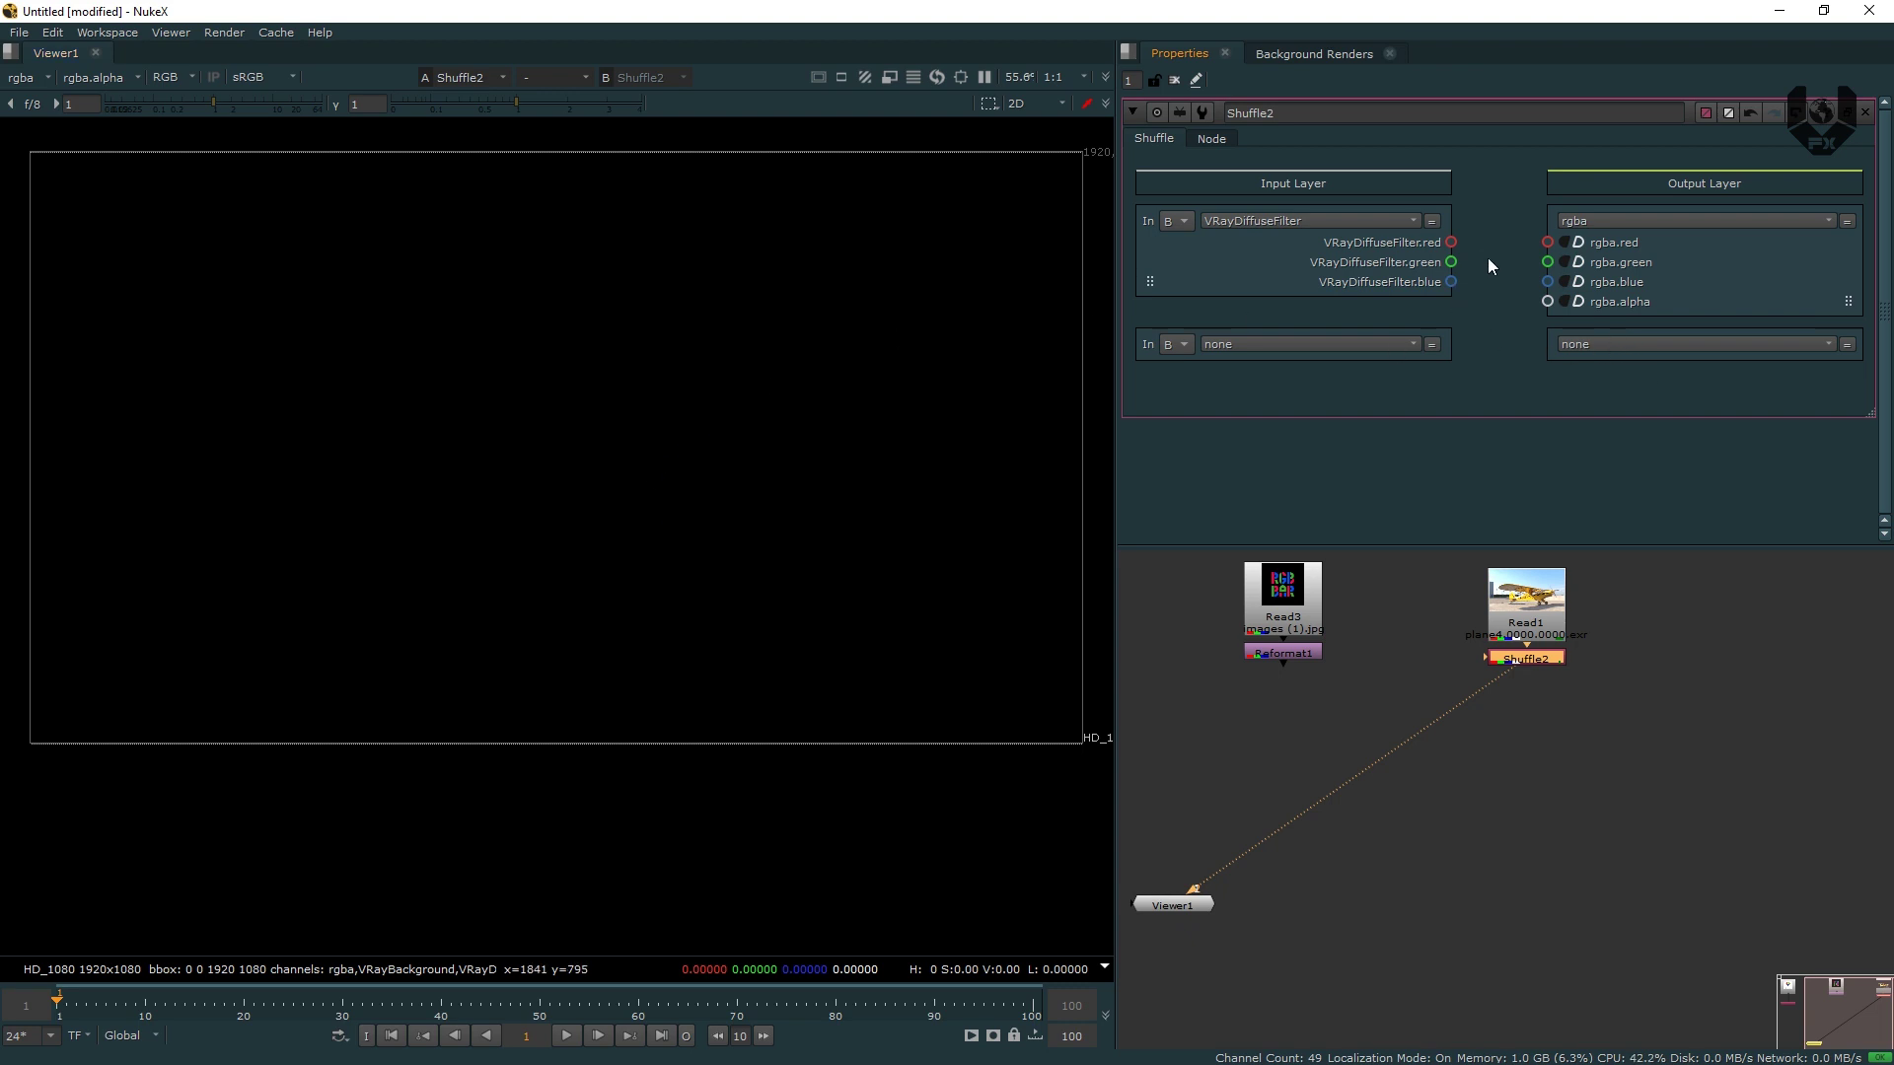
drag(1454, 247, 1547, 300)
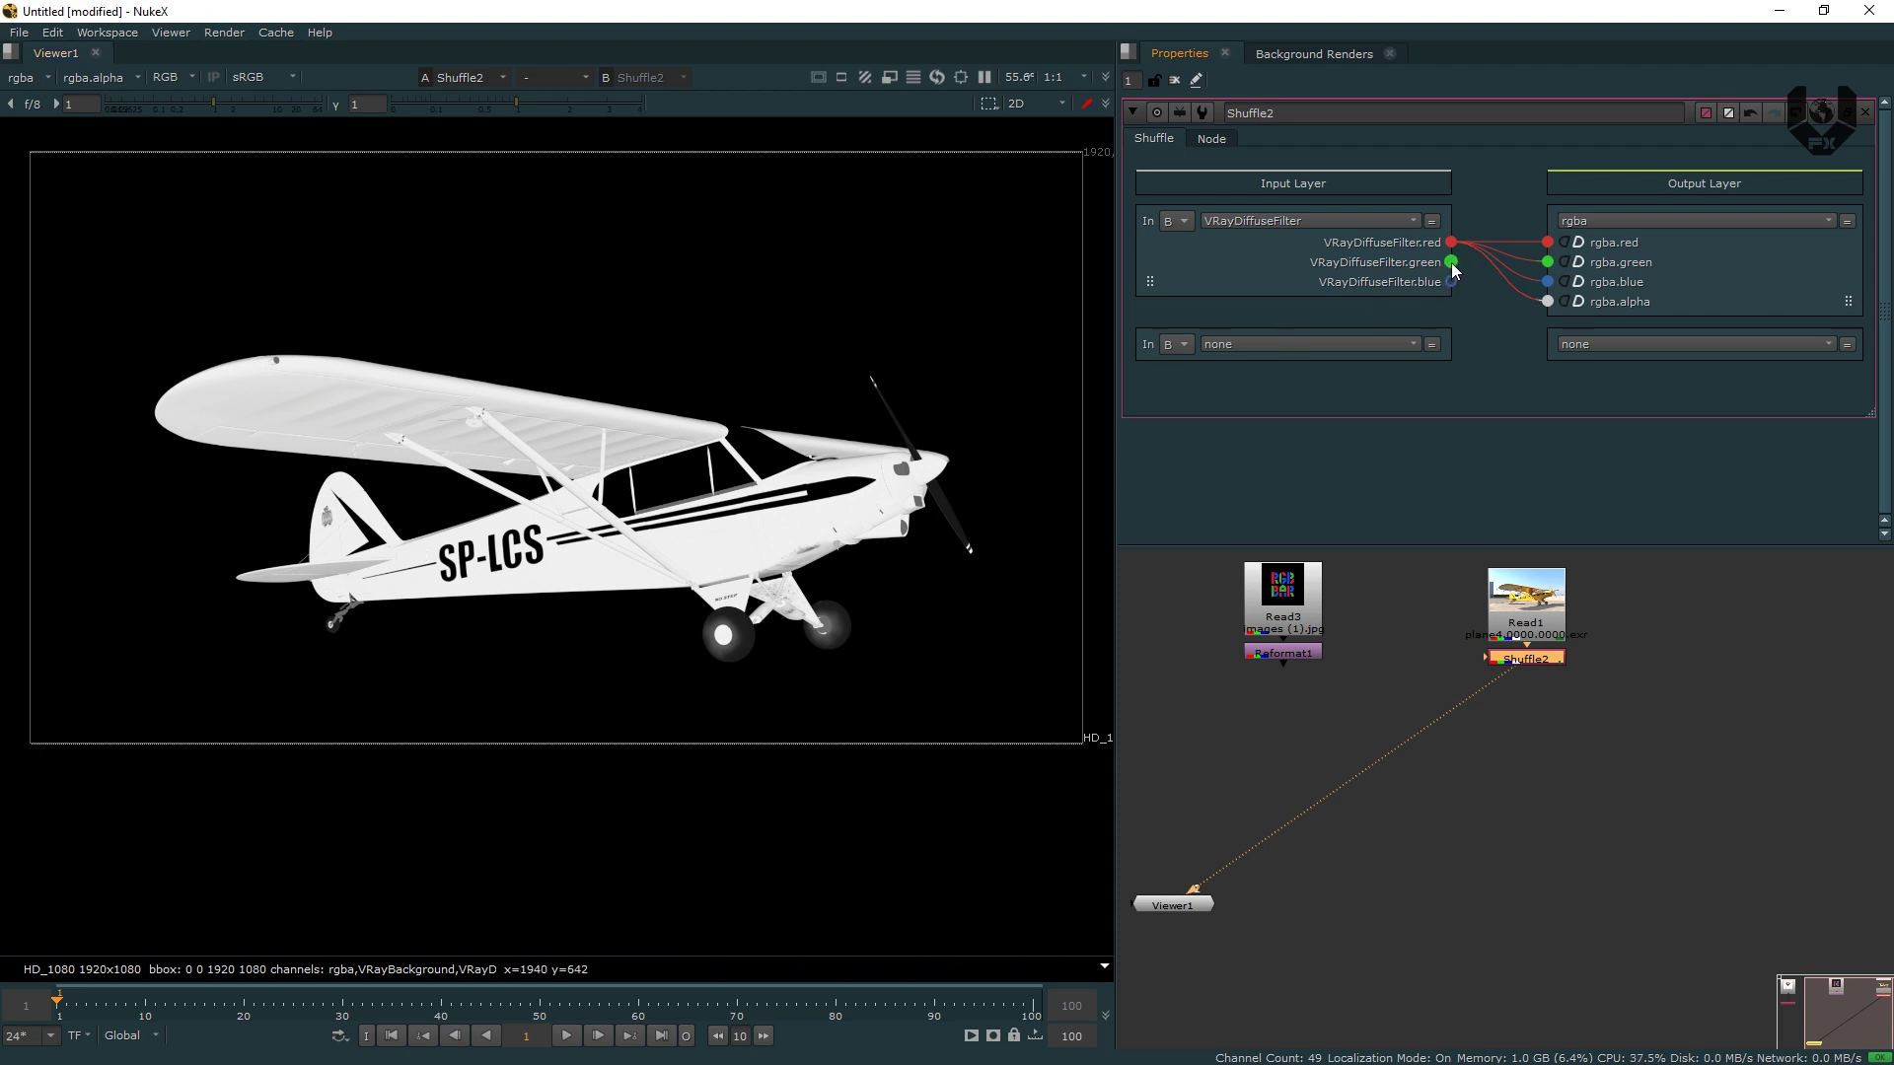
drag(1451, 263, 1547, 301)
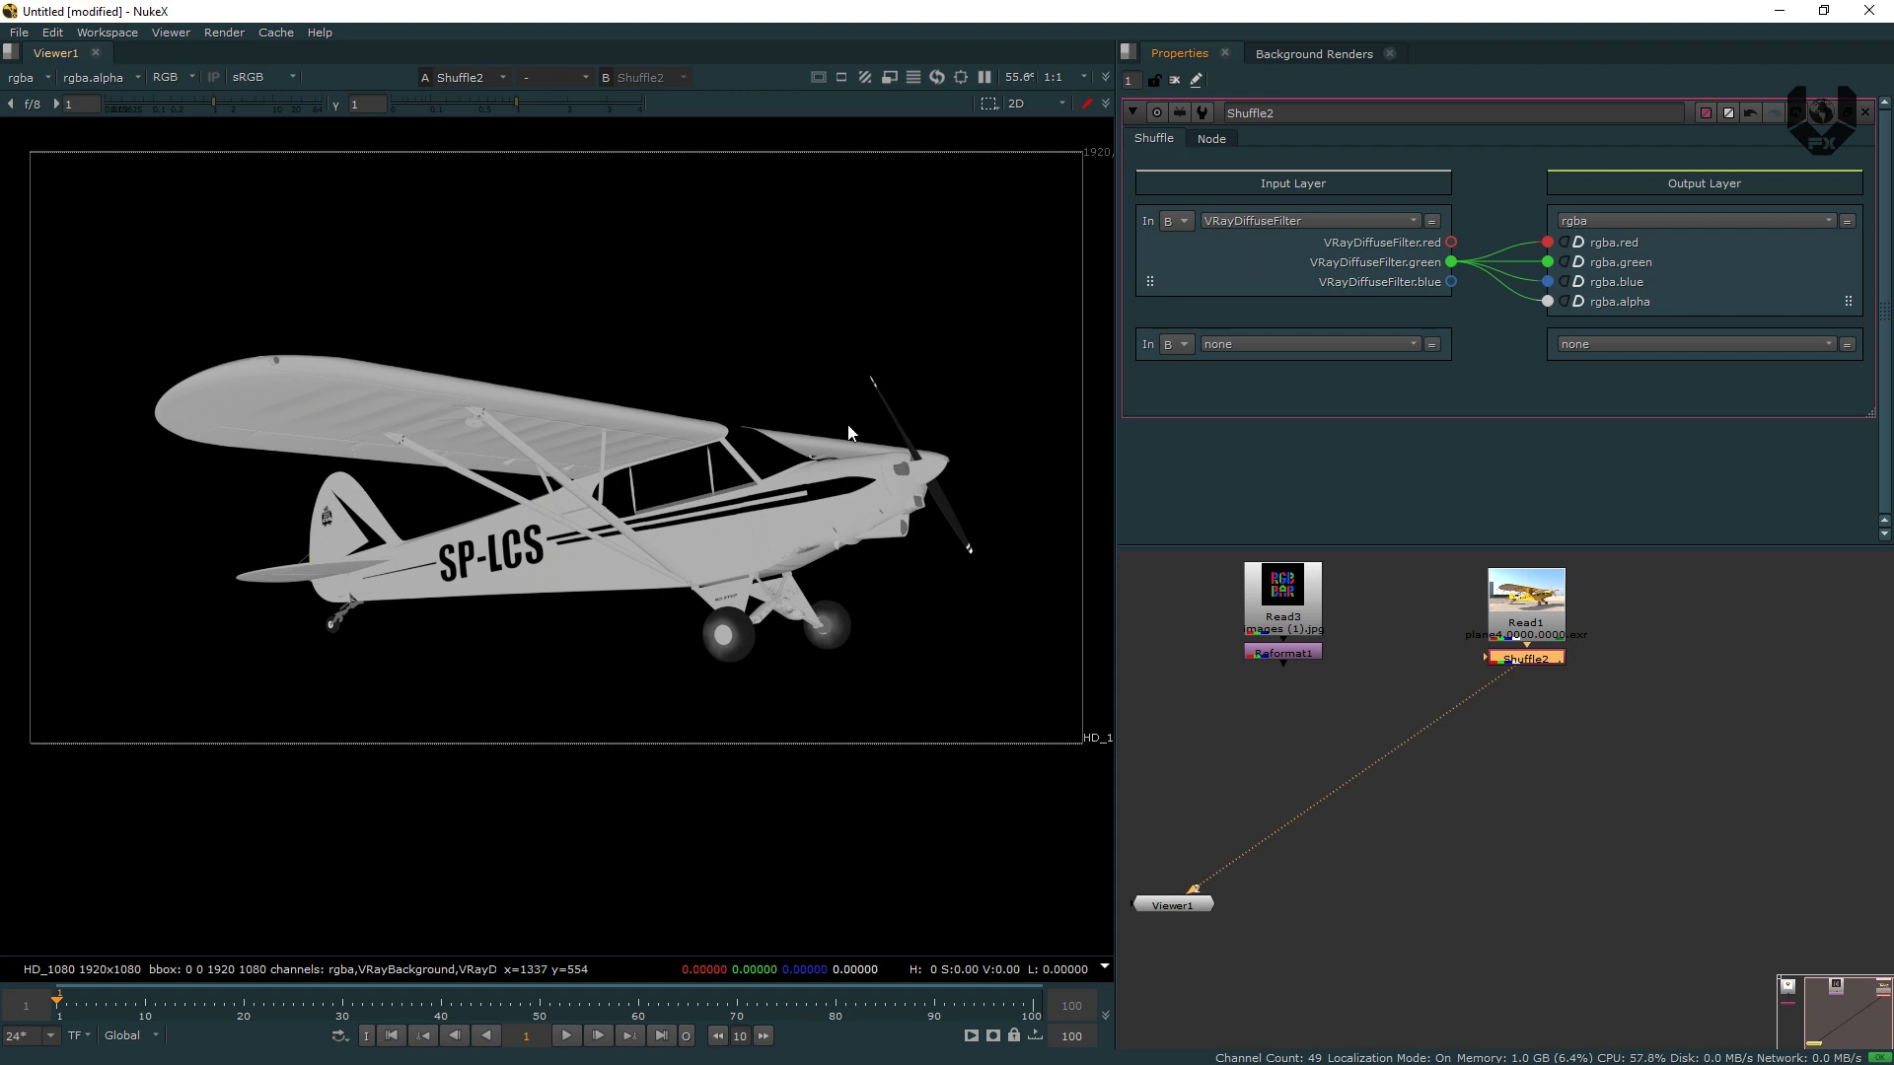
drag(1454, 246, 1548, 298)
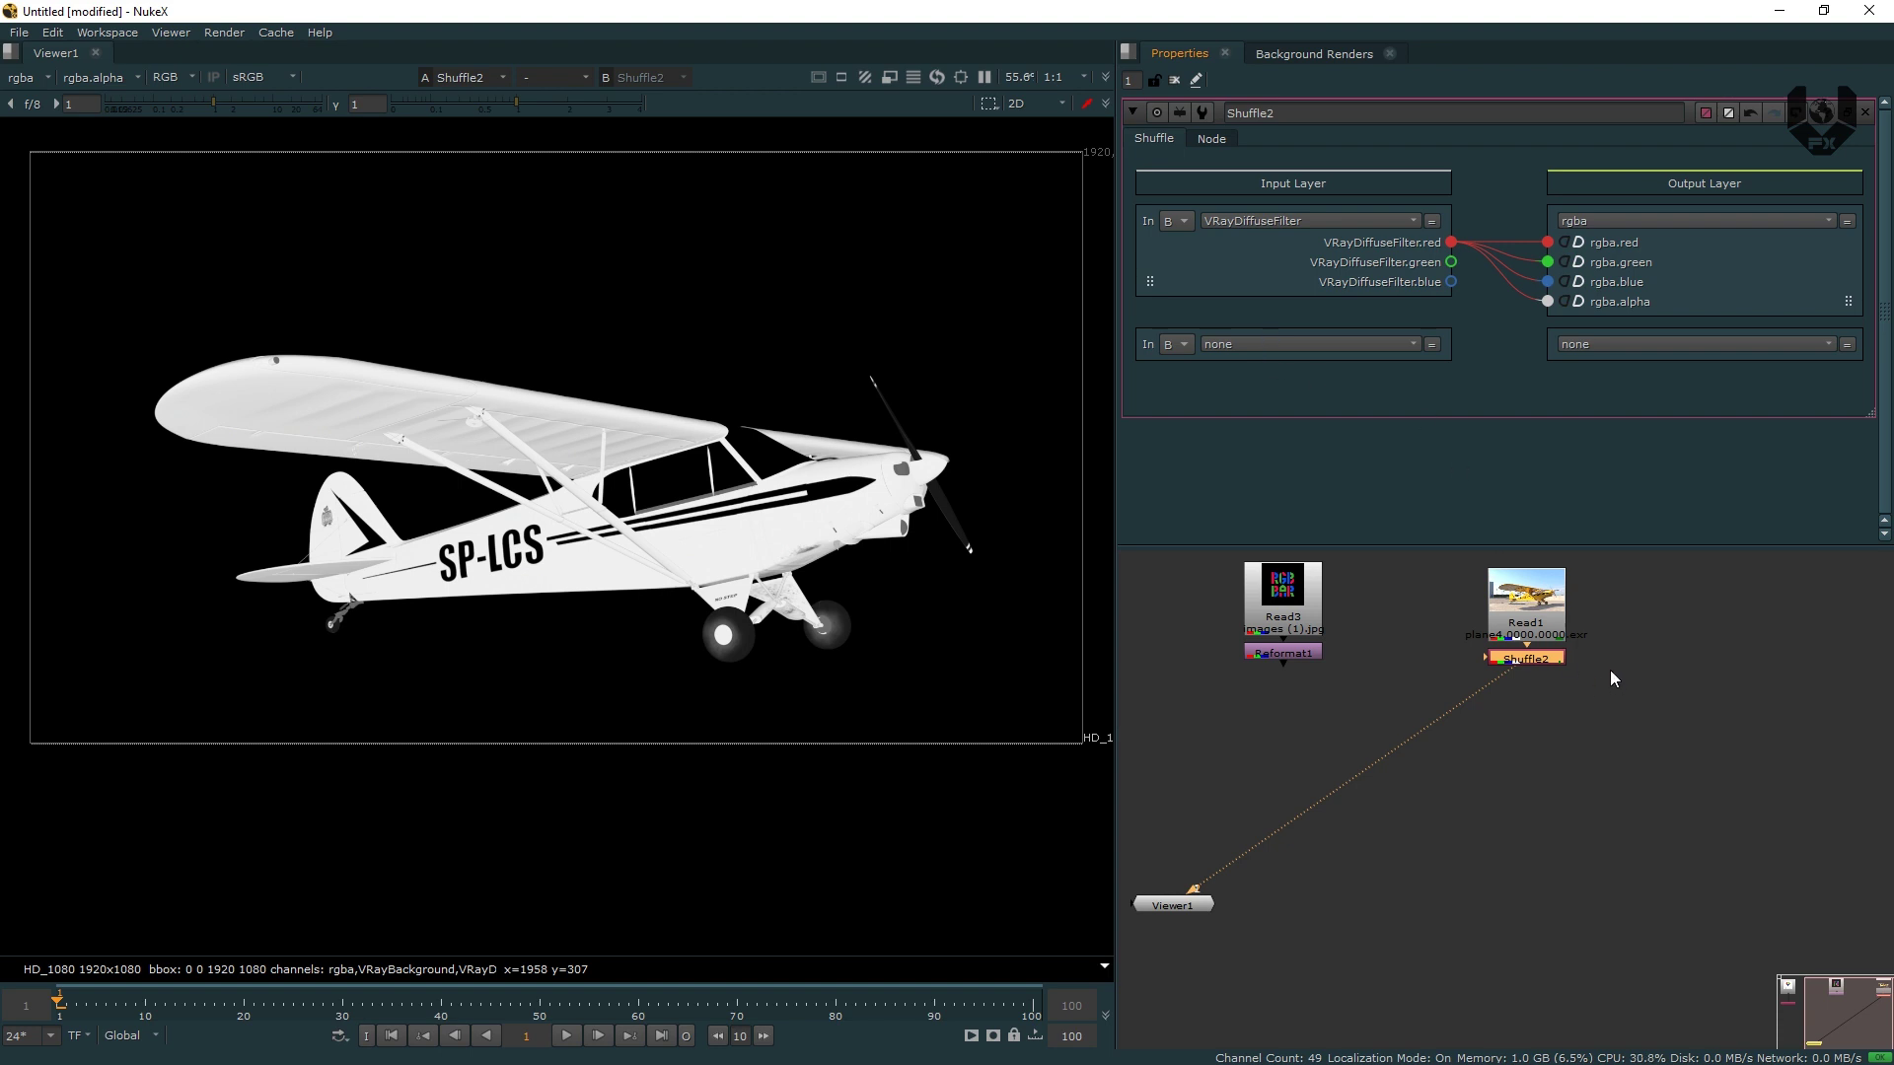
Reset the VRayDiffuseFilter input to its straight channel links and switch the first input layer to VRayReflection.
click(1312, 221)
click(1252, 349)
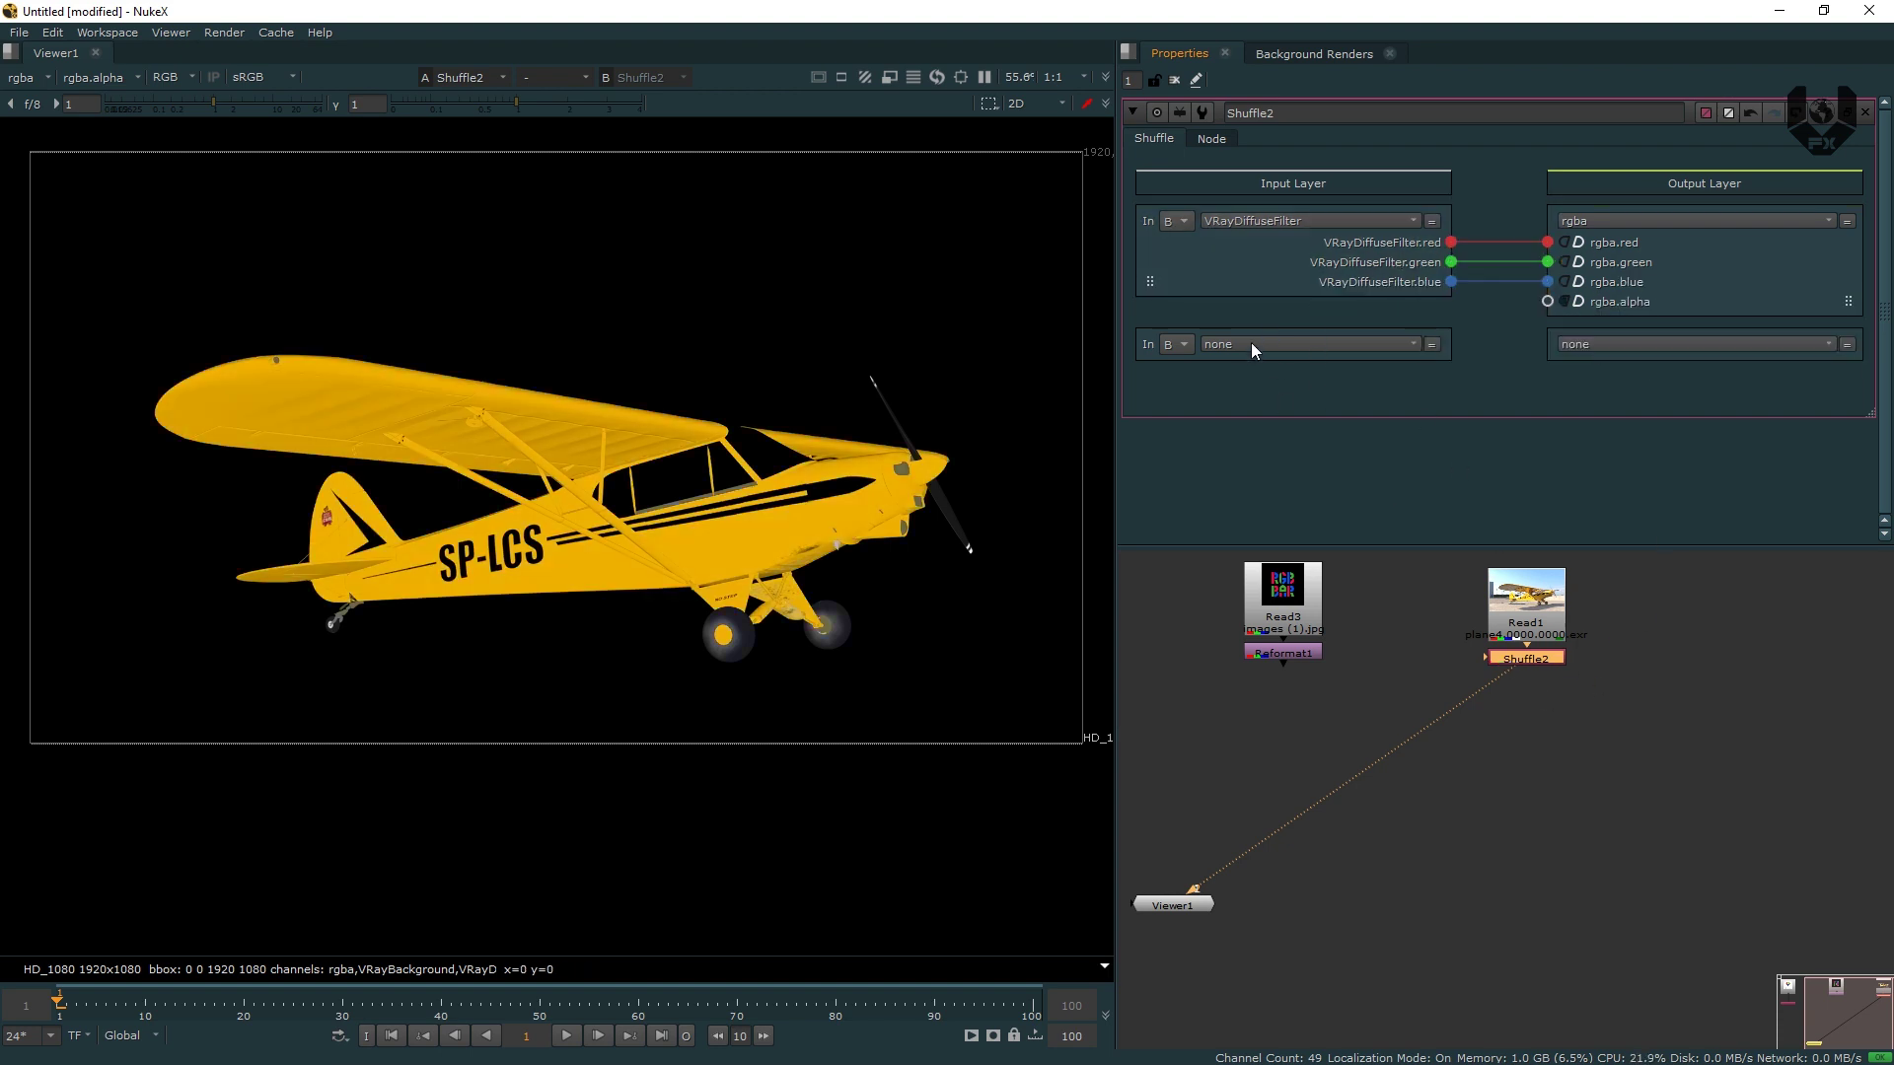
click(1312, 221)
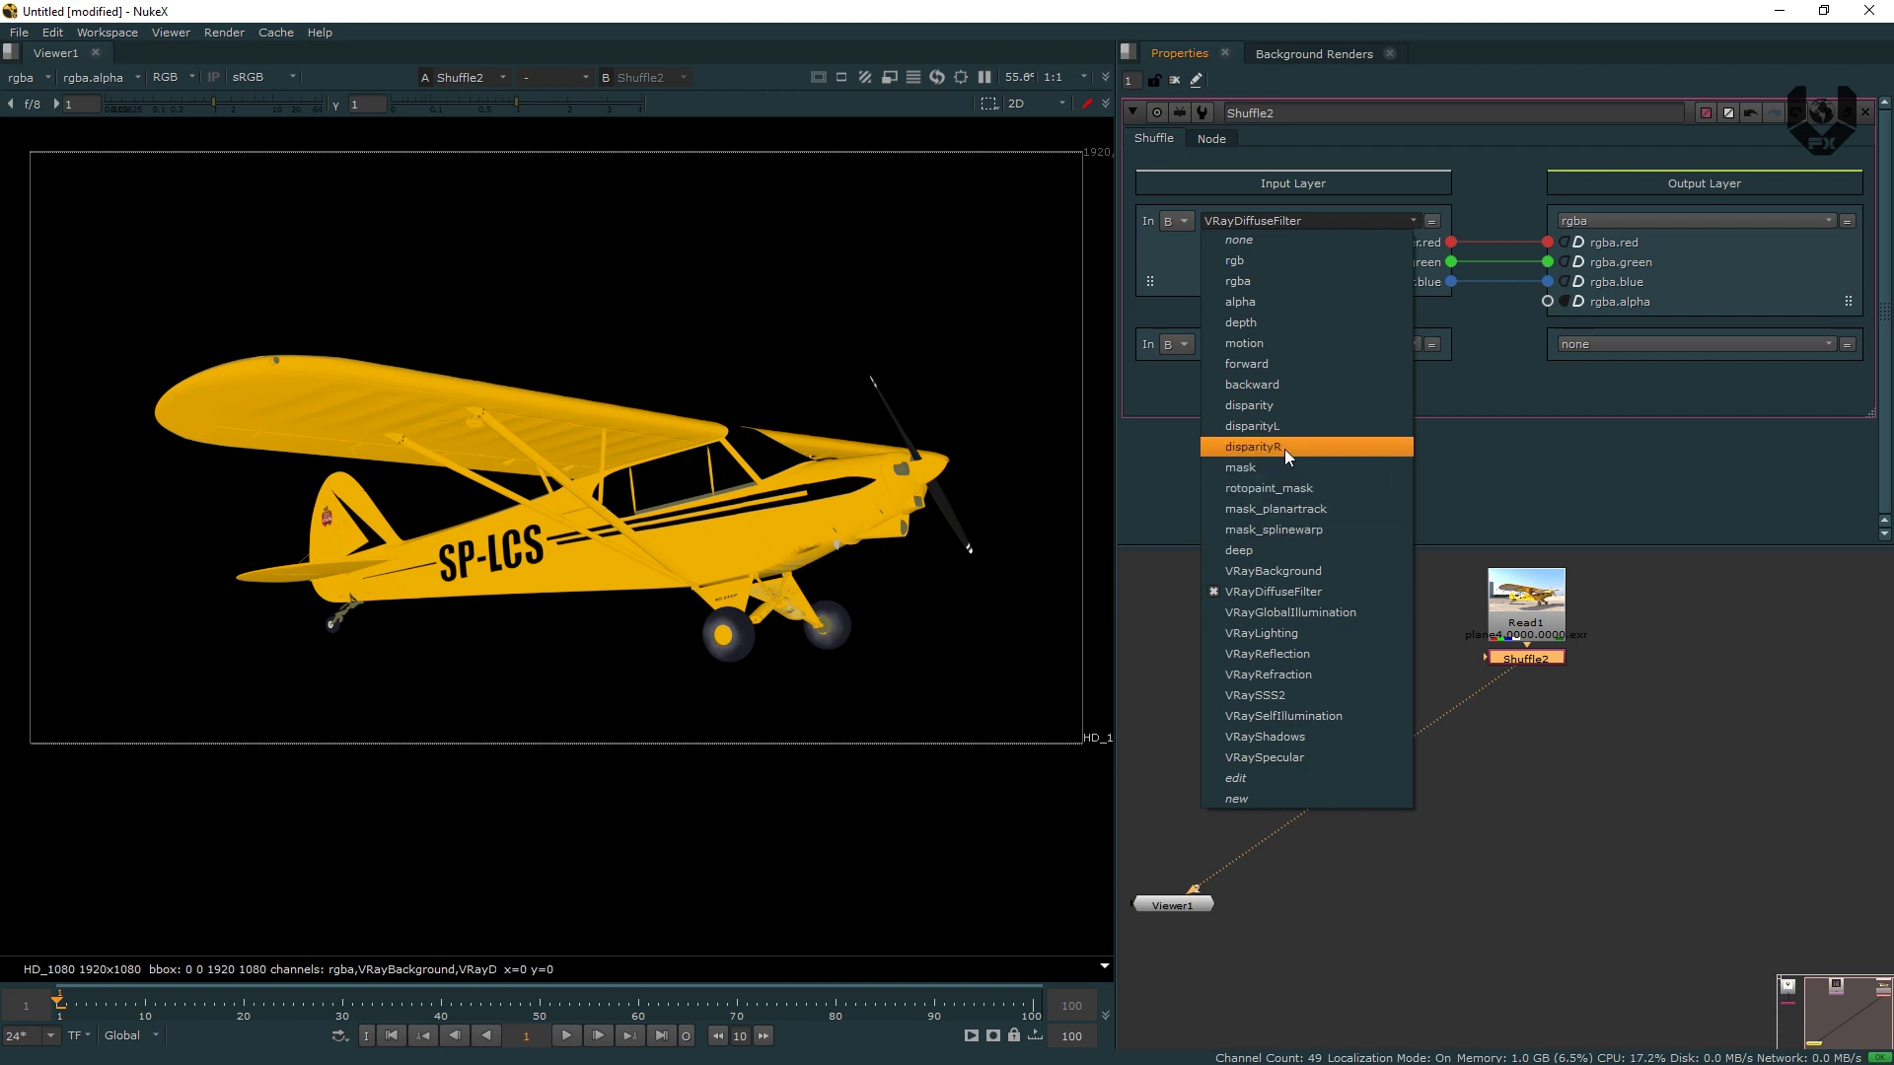
click(1292, 653)
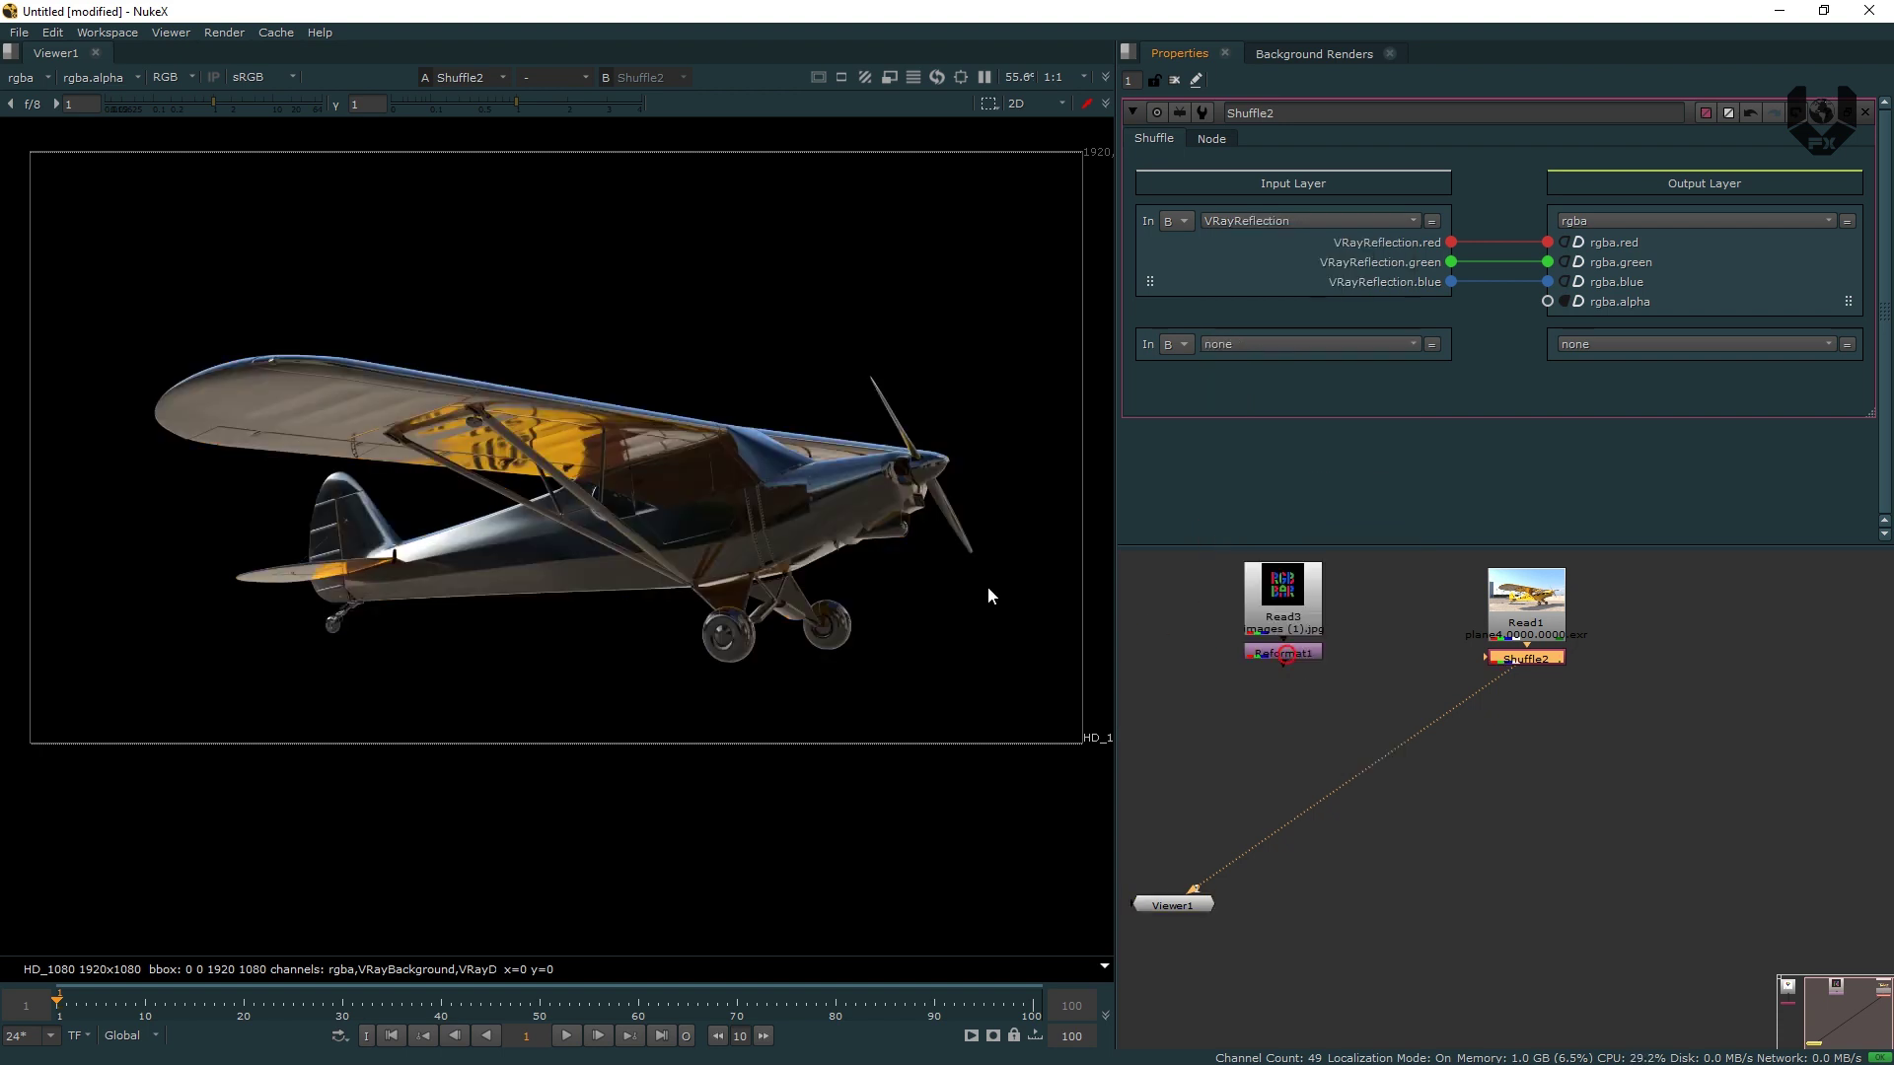
Add a Merge node with Shuffle2 as input A and Read1 as input B, view it, and place it below Read1.
click(1567, 764)
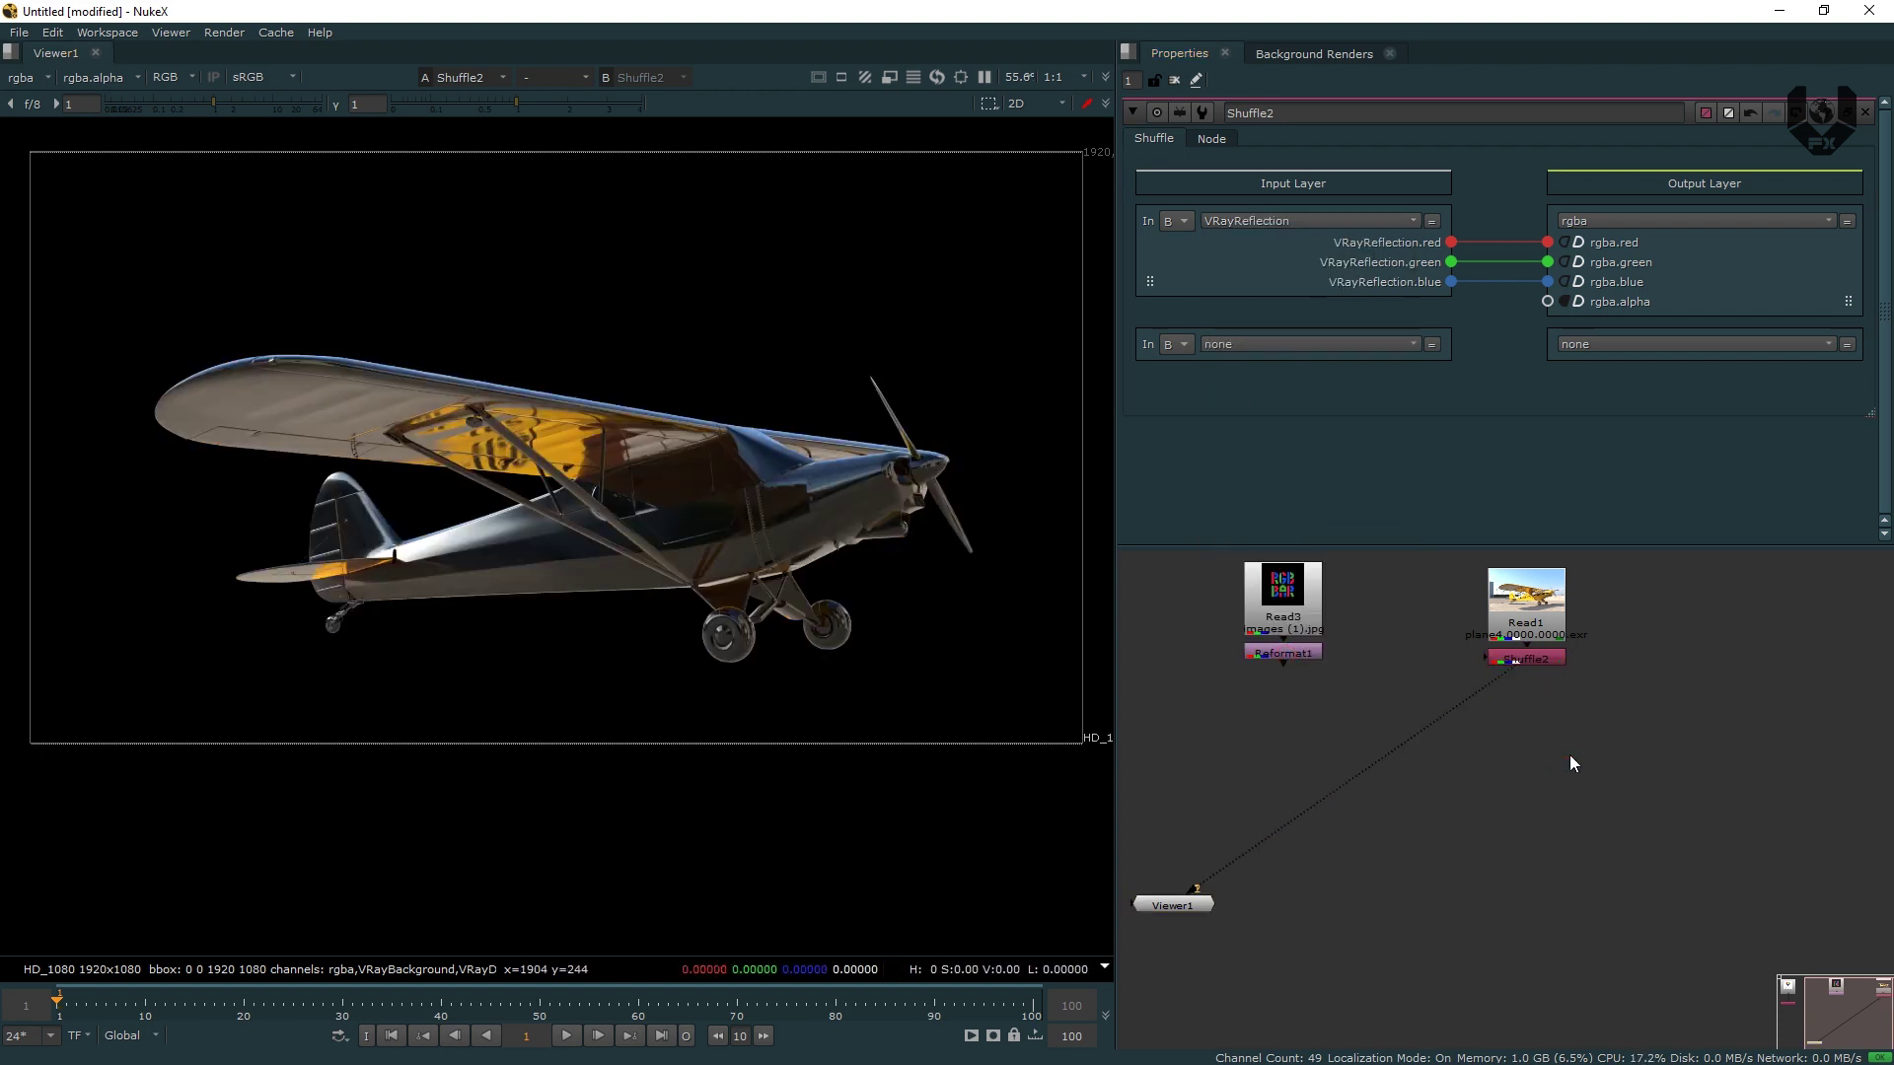
key(m)
drag(1602, 742, 1613, 737)
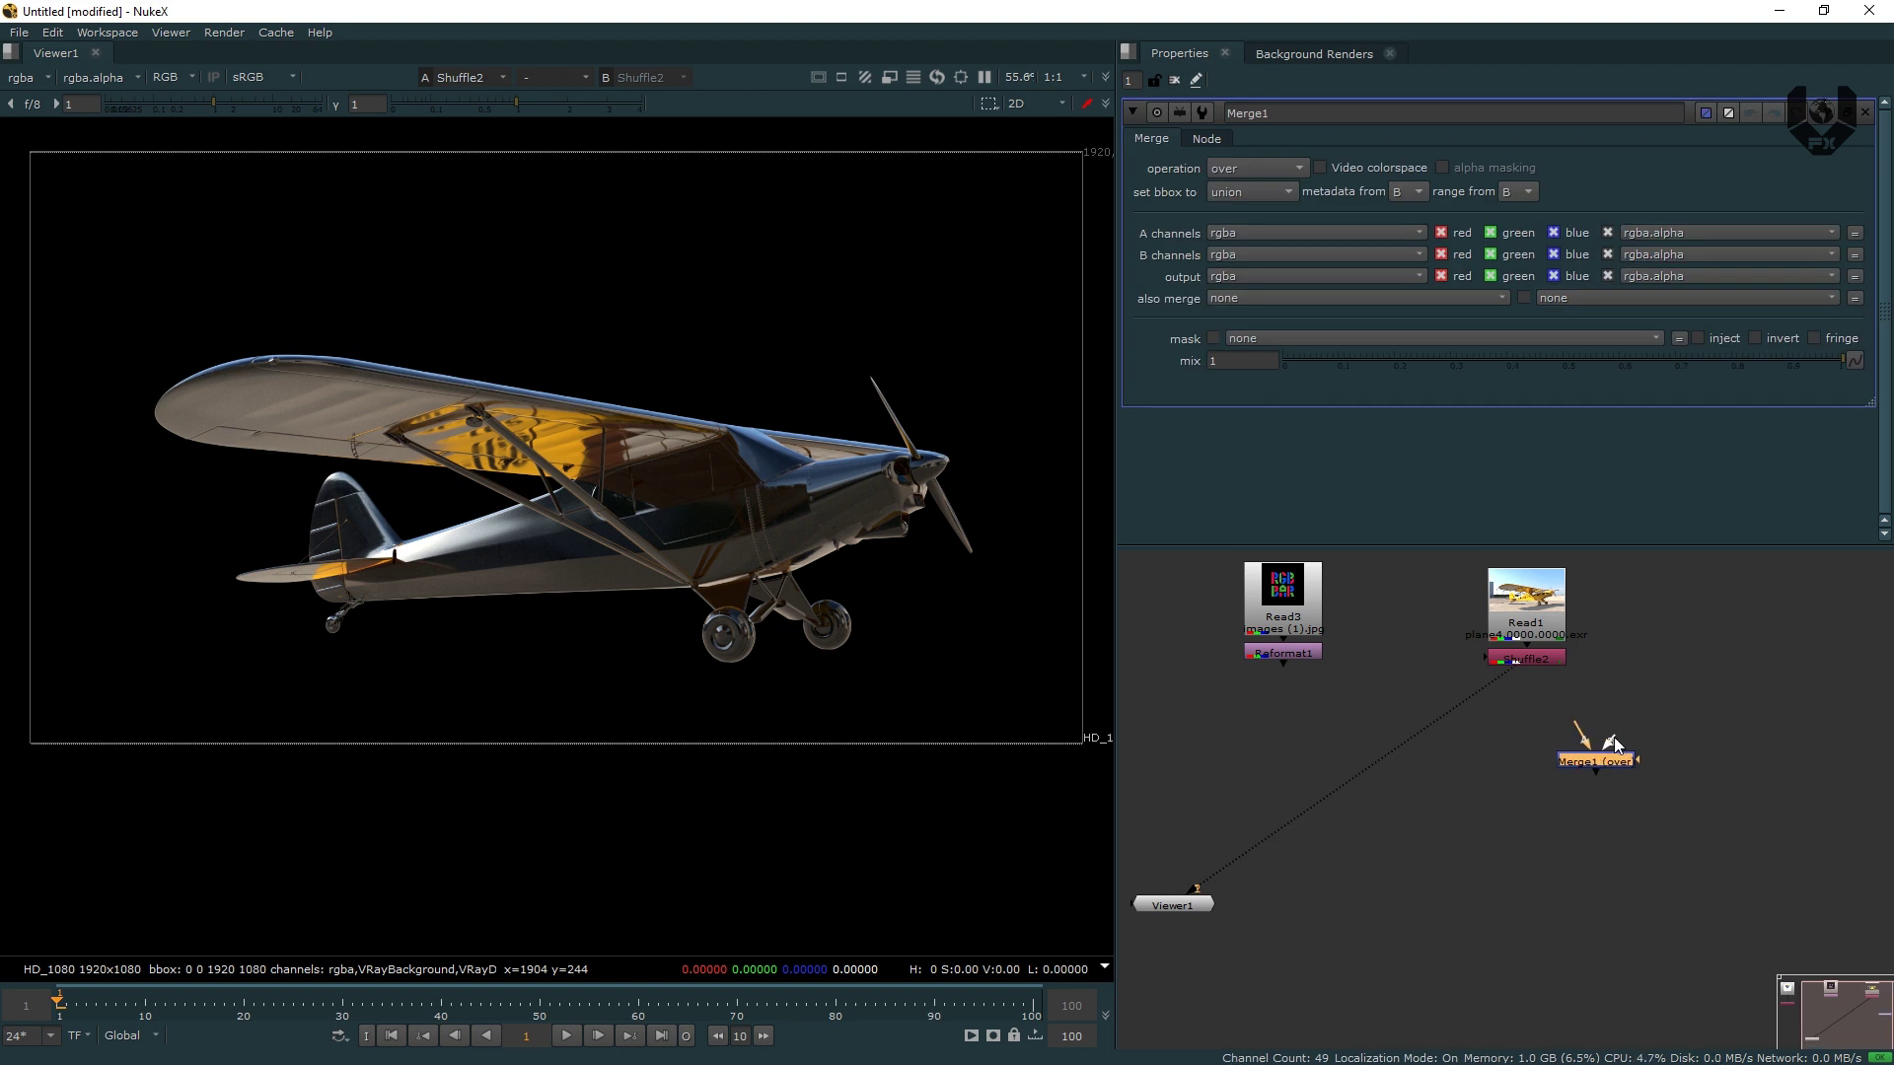
drag(1519, 673, 1579, 742)
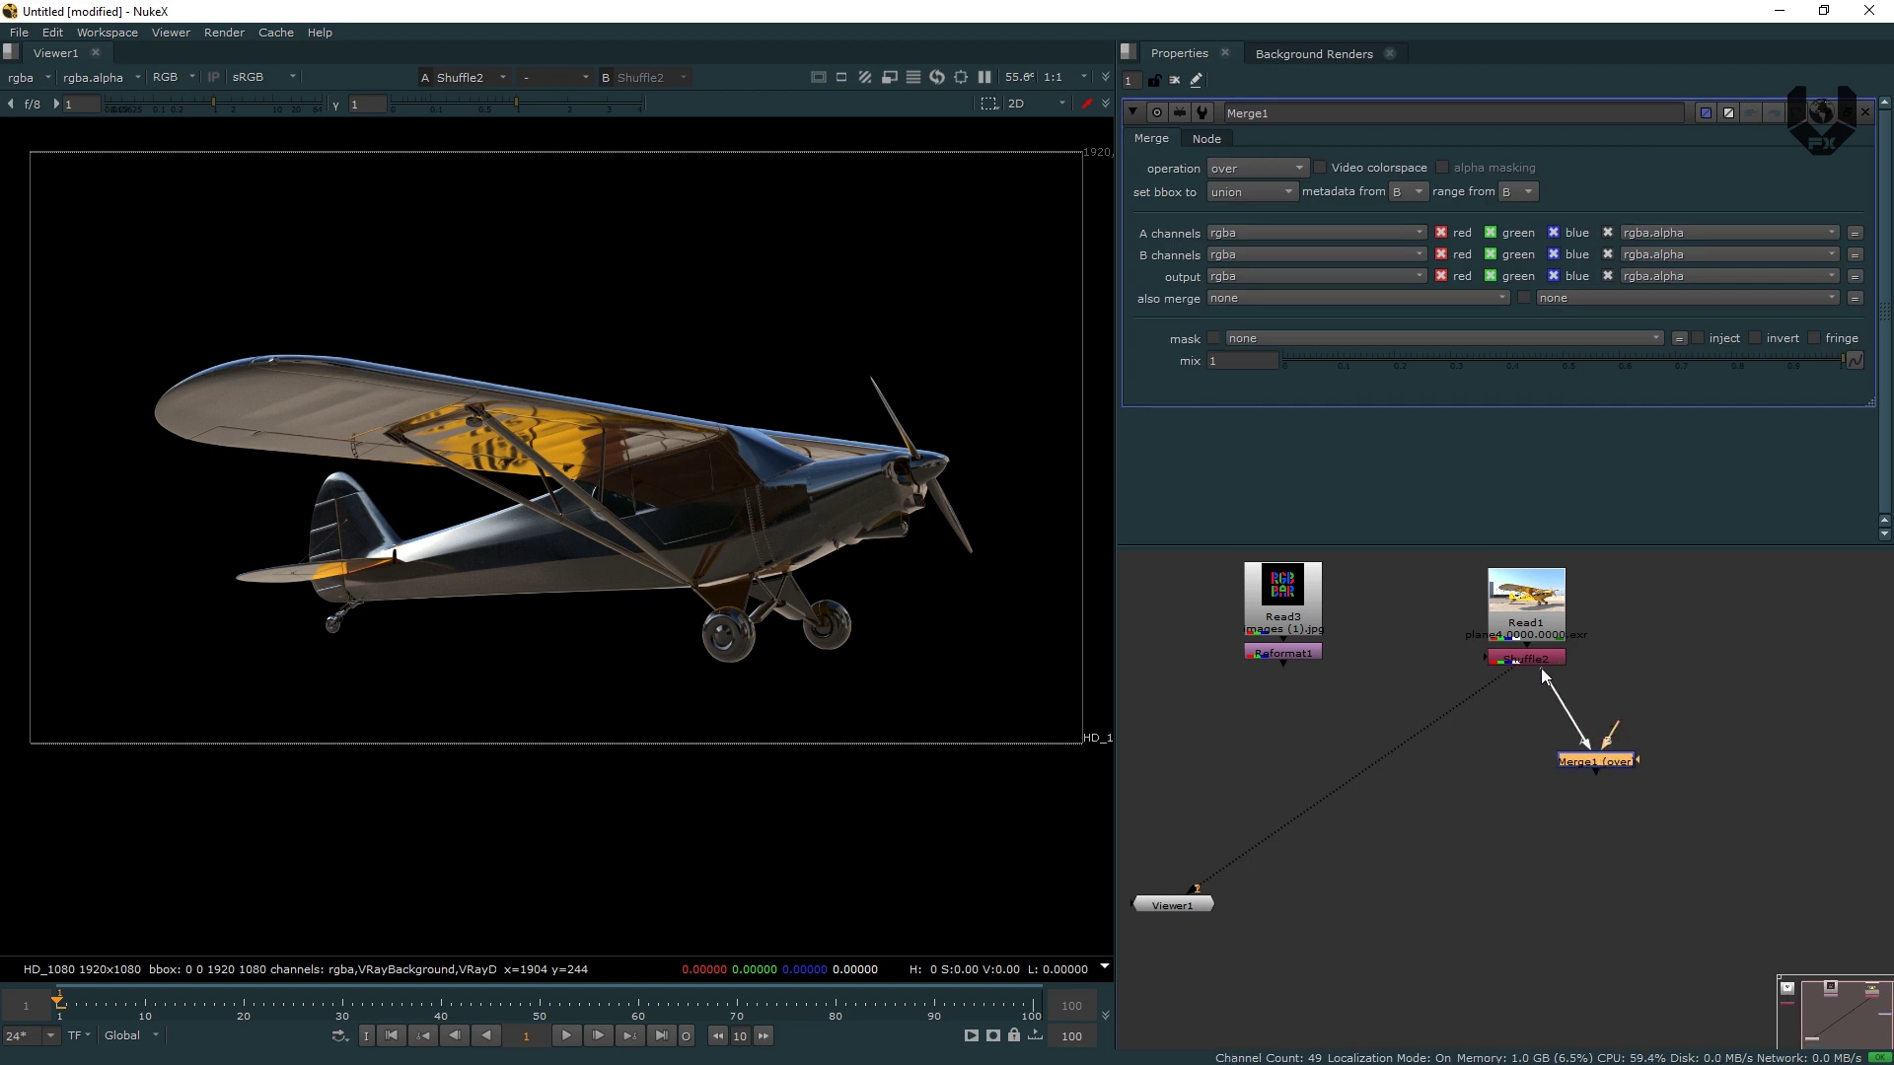
drag(1525, 607, 1647, 592)
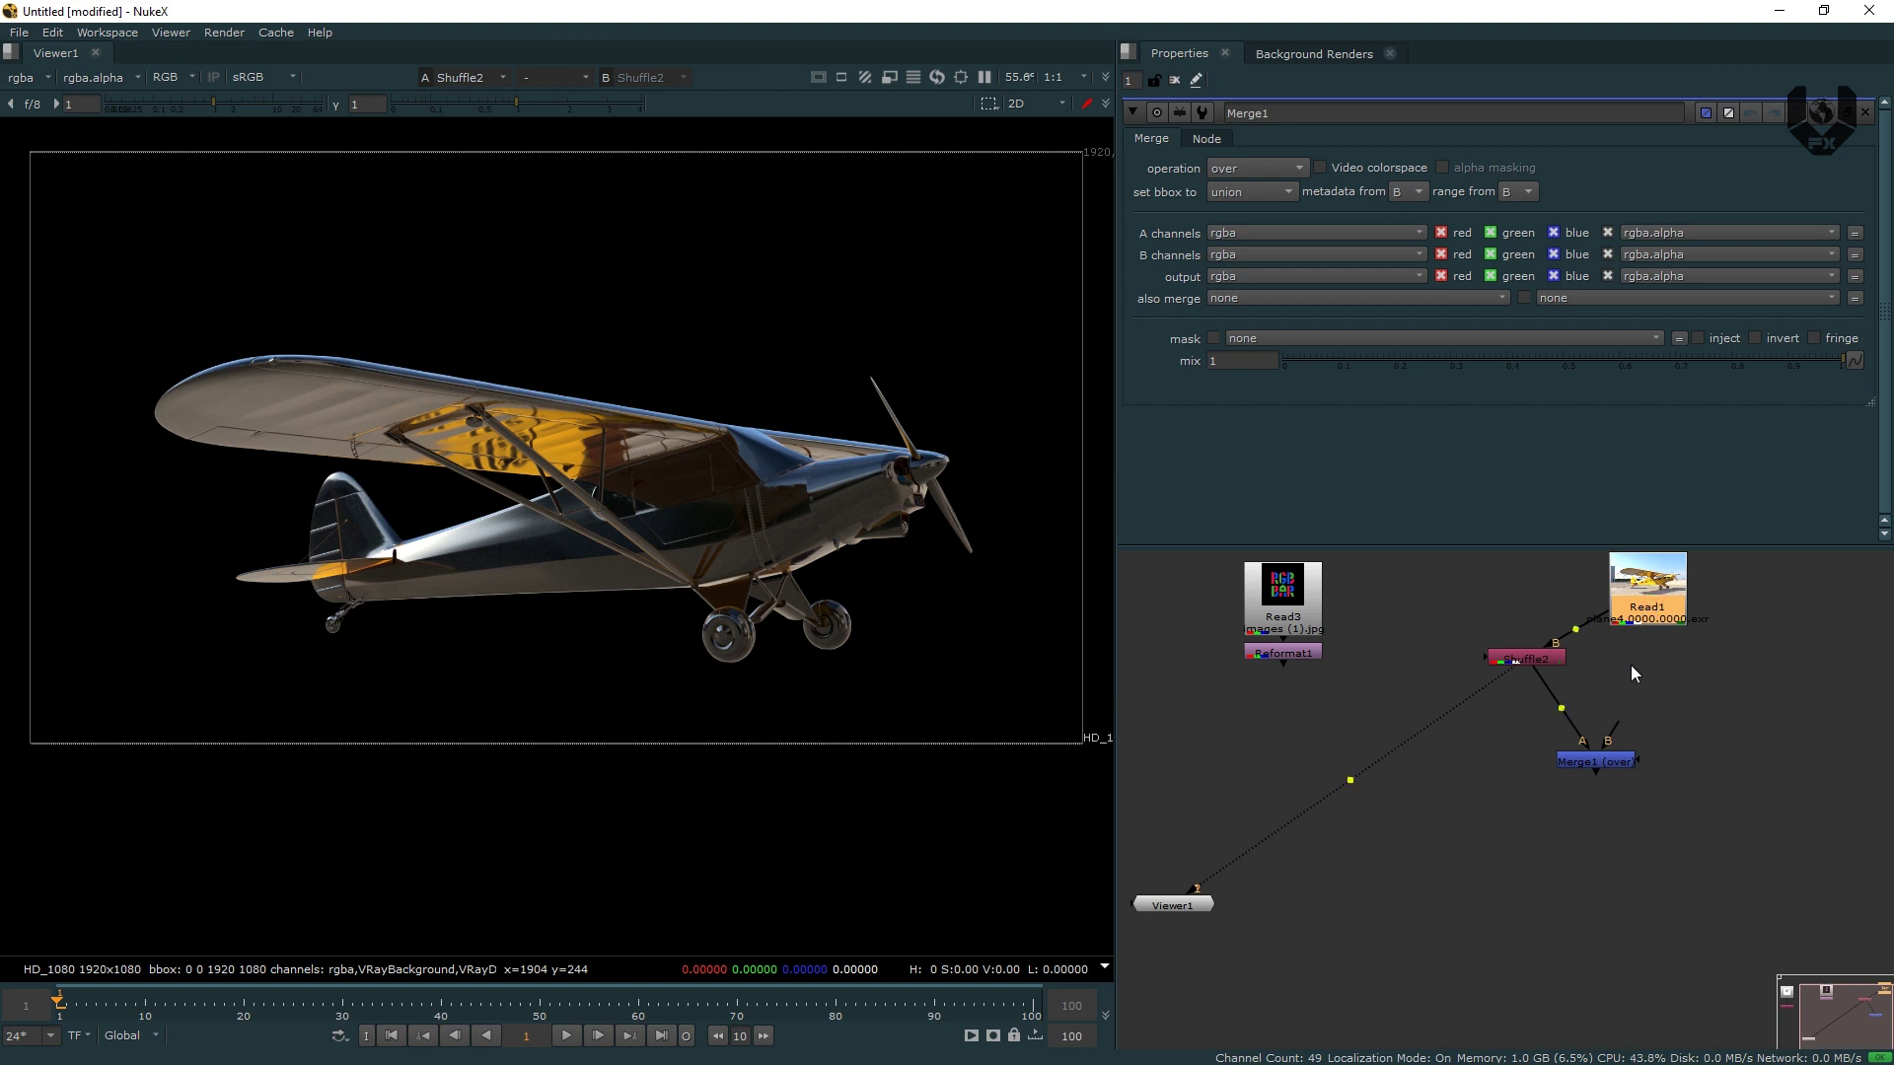
drag(1641, 689, 1645, 614)
key(2)
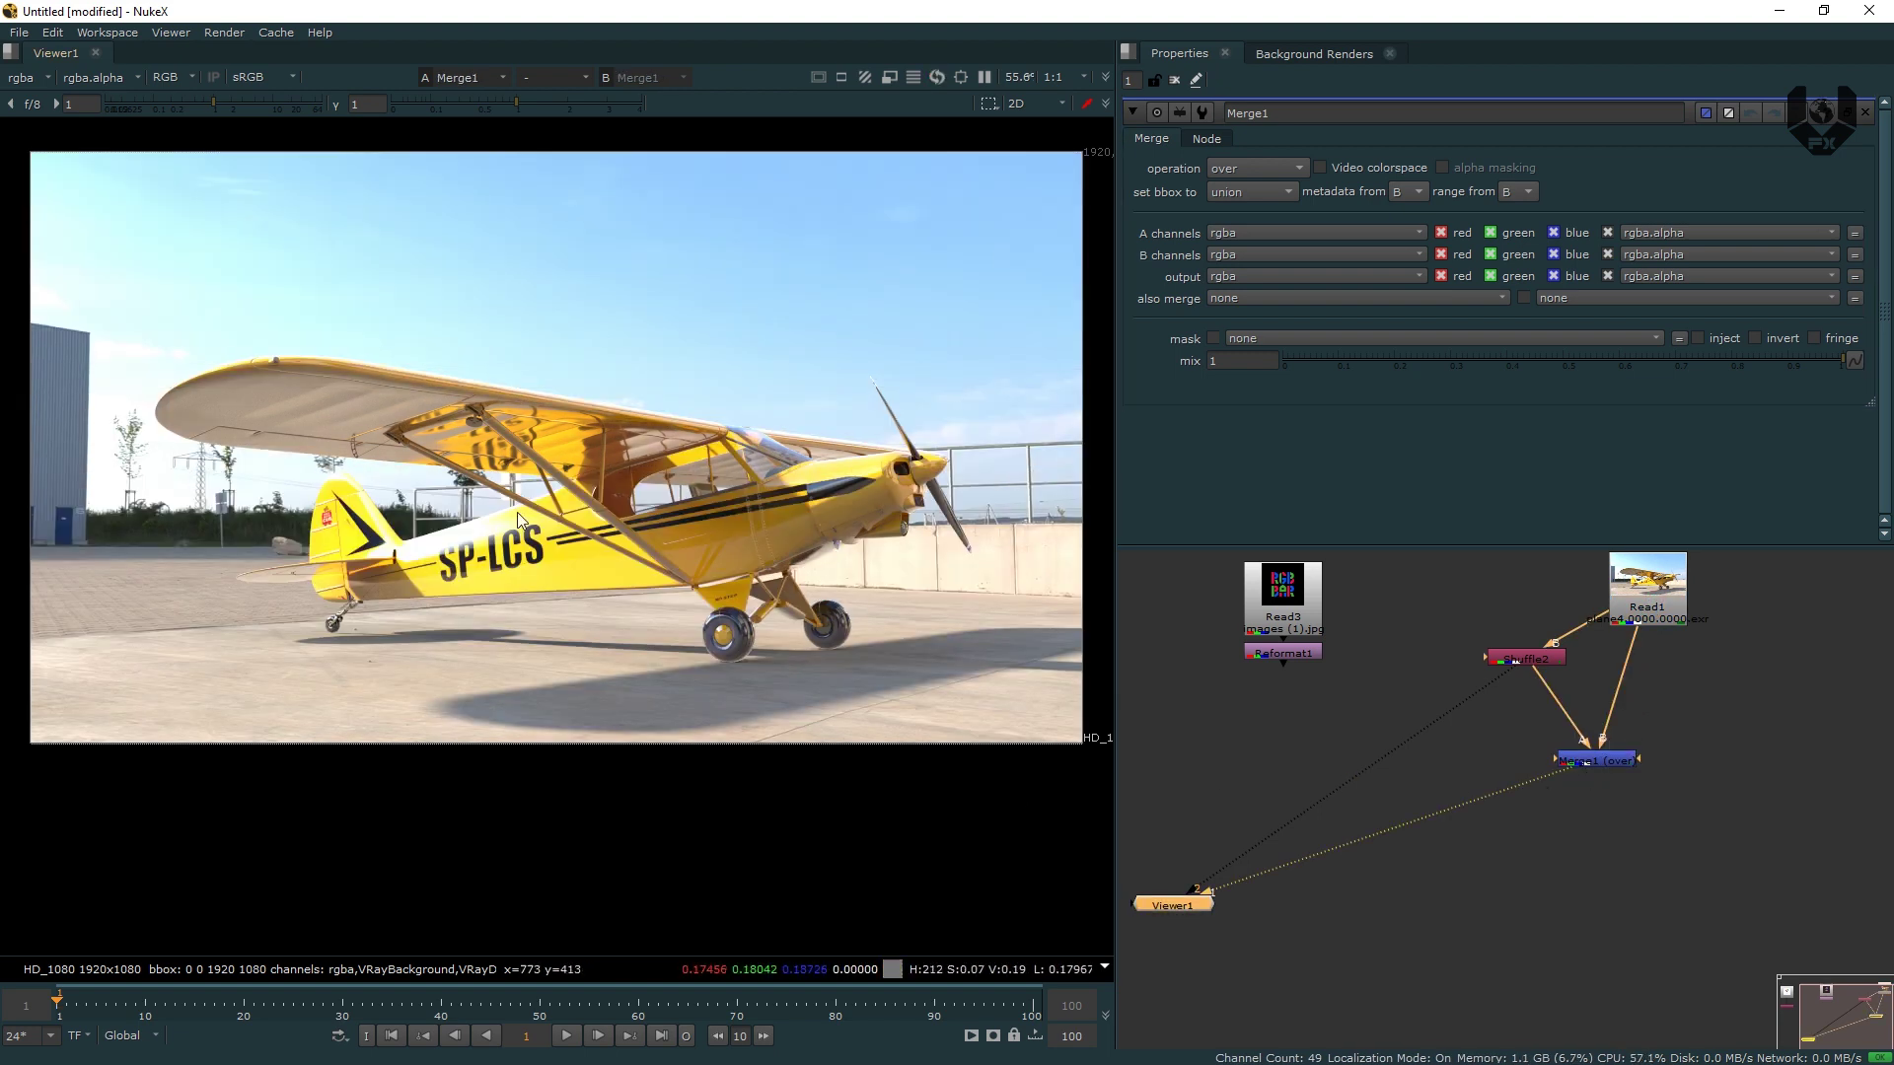
drag(1595, 774, 1653, 816)
Add a Grade node and insert it between Shuffle2 and the Merge node's A input.
click(1644, 686)
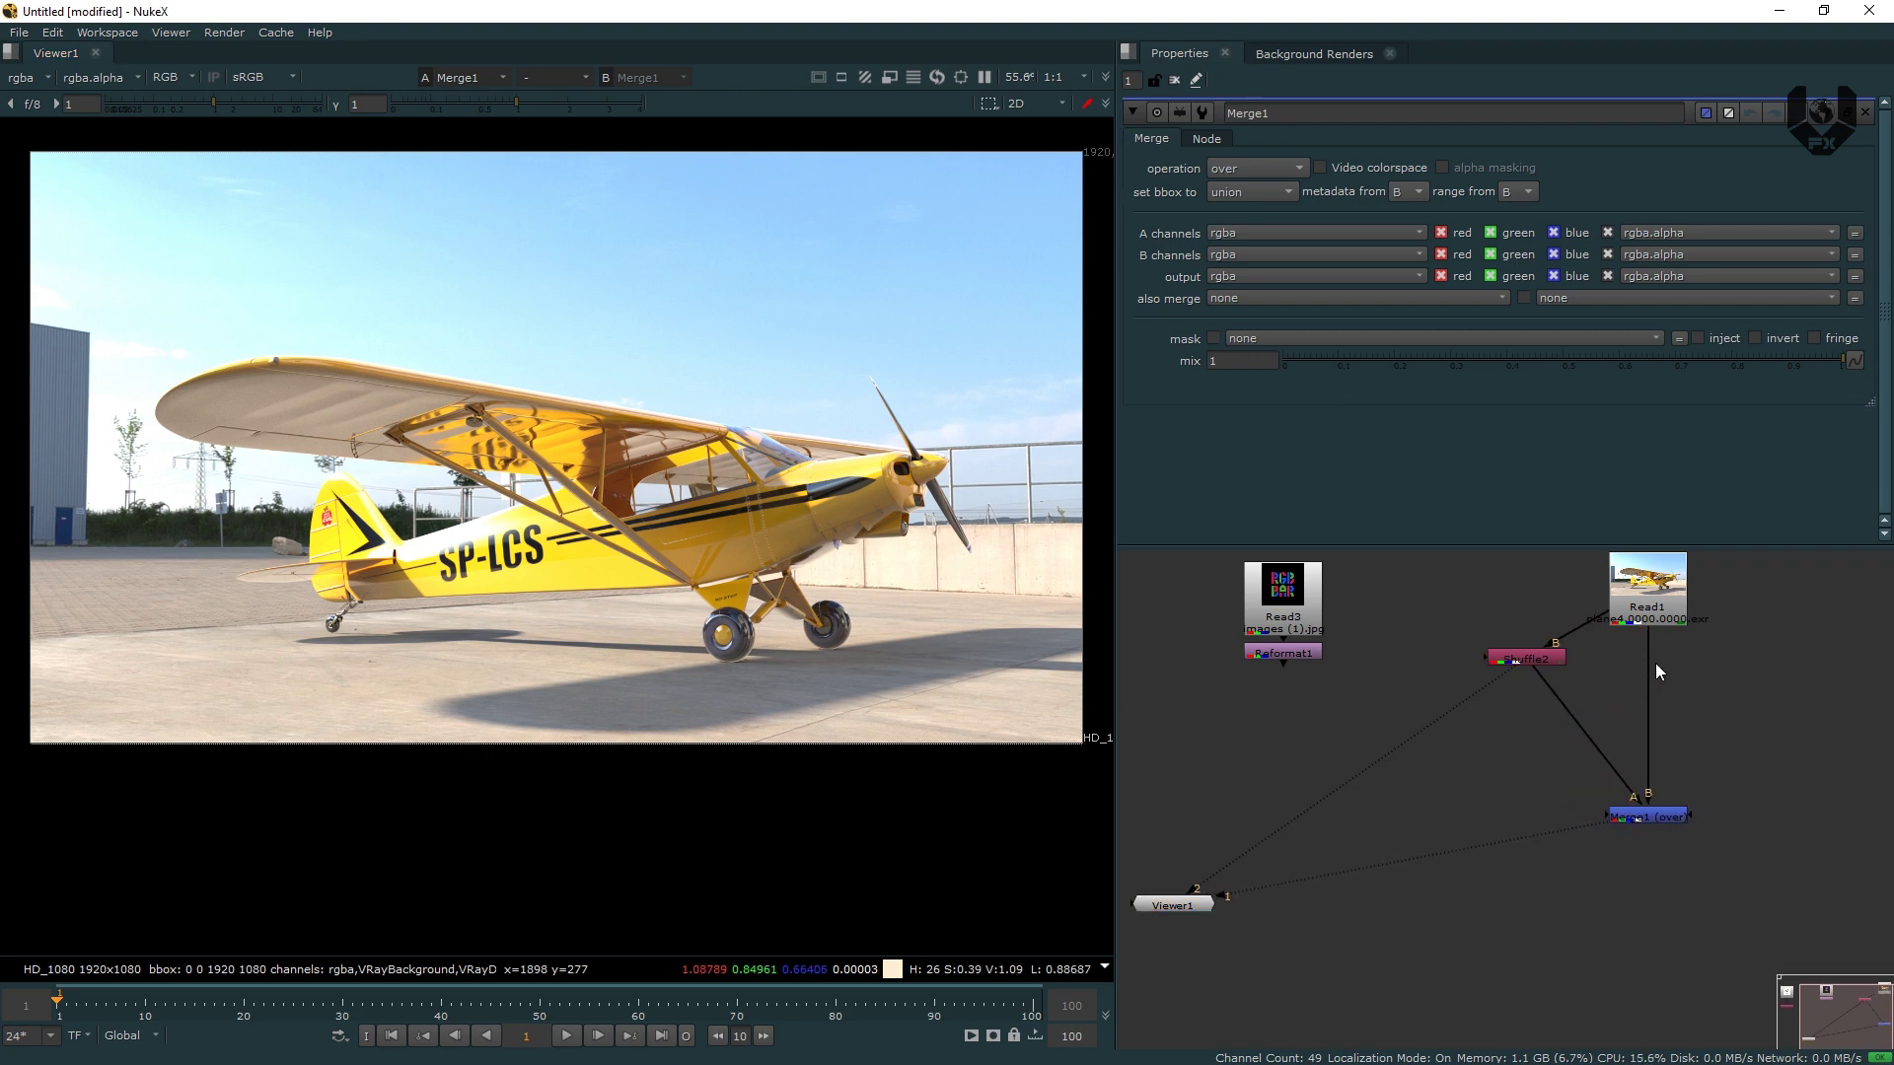
key(g)
drag(1721, 683, 1534, 727)
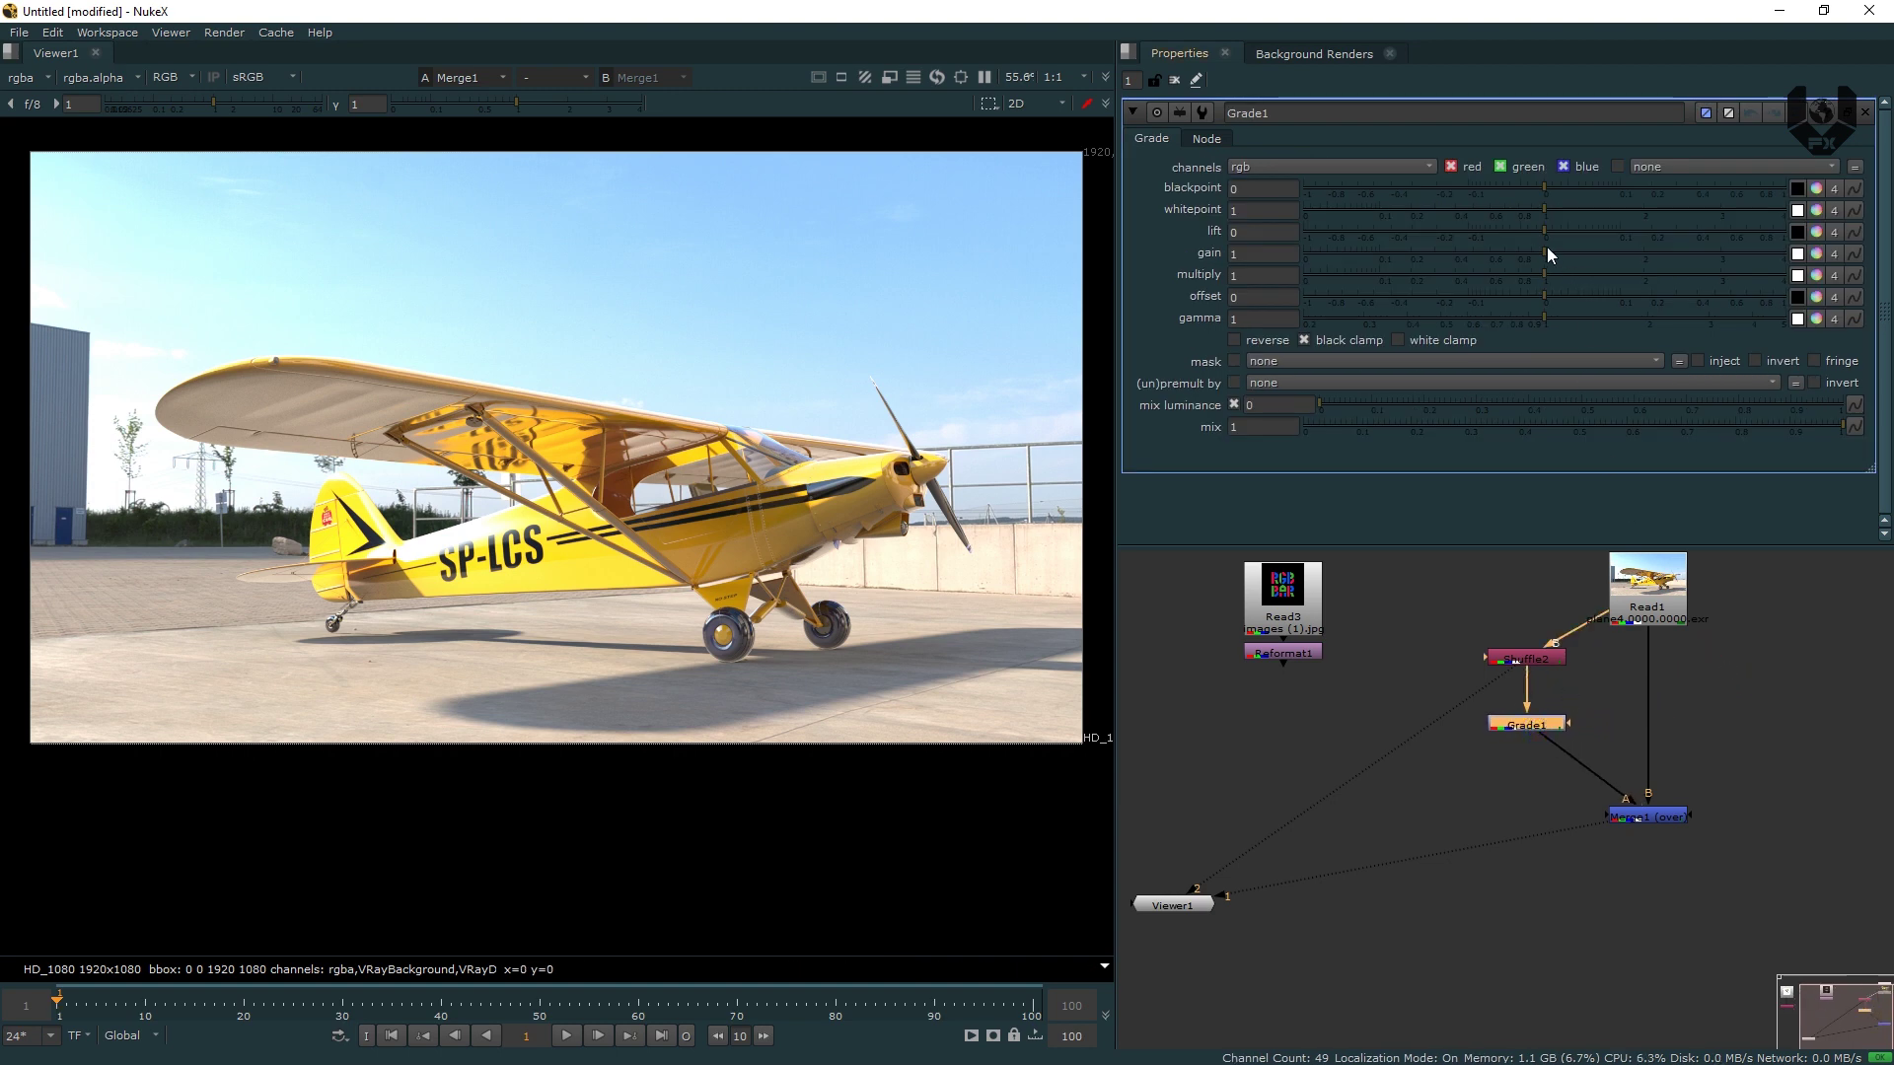
Split the Grade's gain into separate channels and set red to 0.0004, green to 1.86 and blue to 0.89.
click(1816, 253)
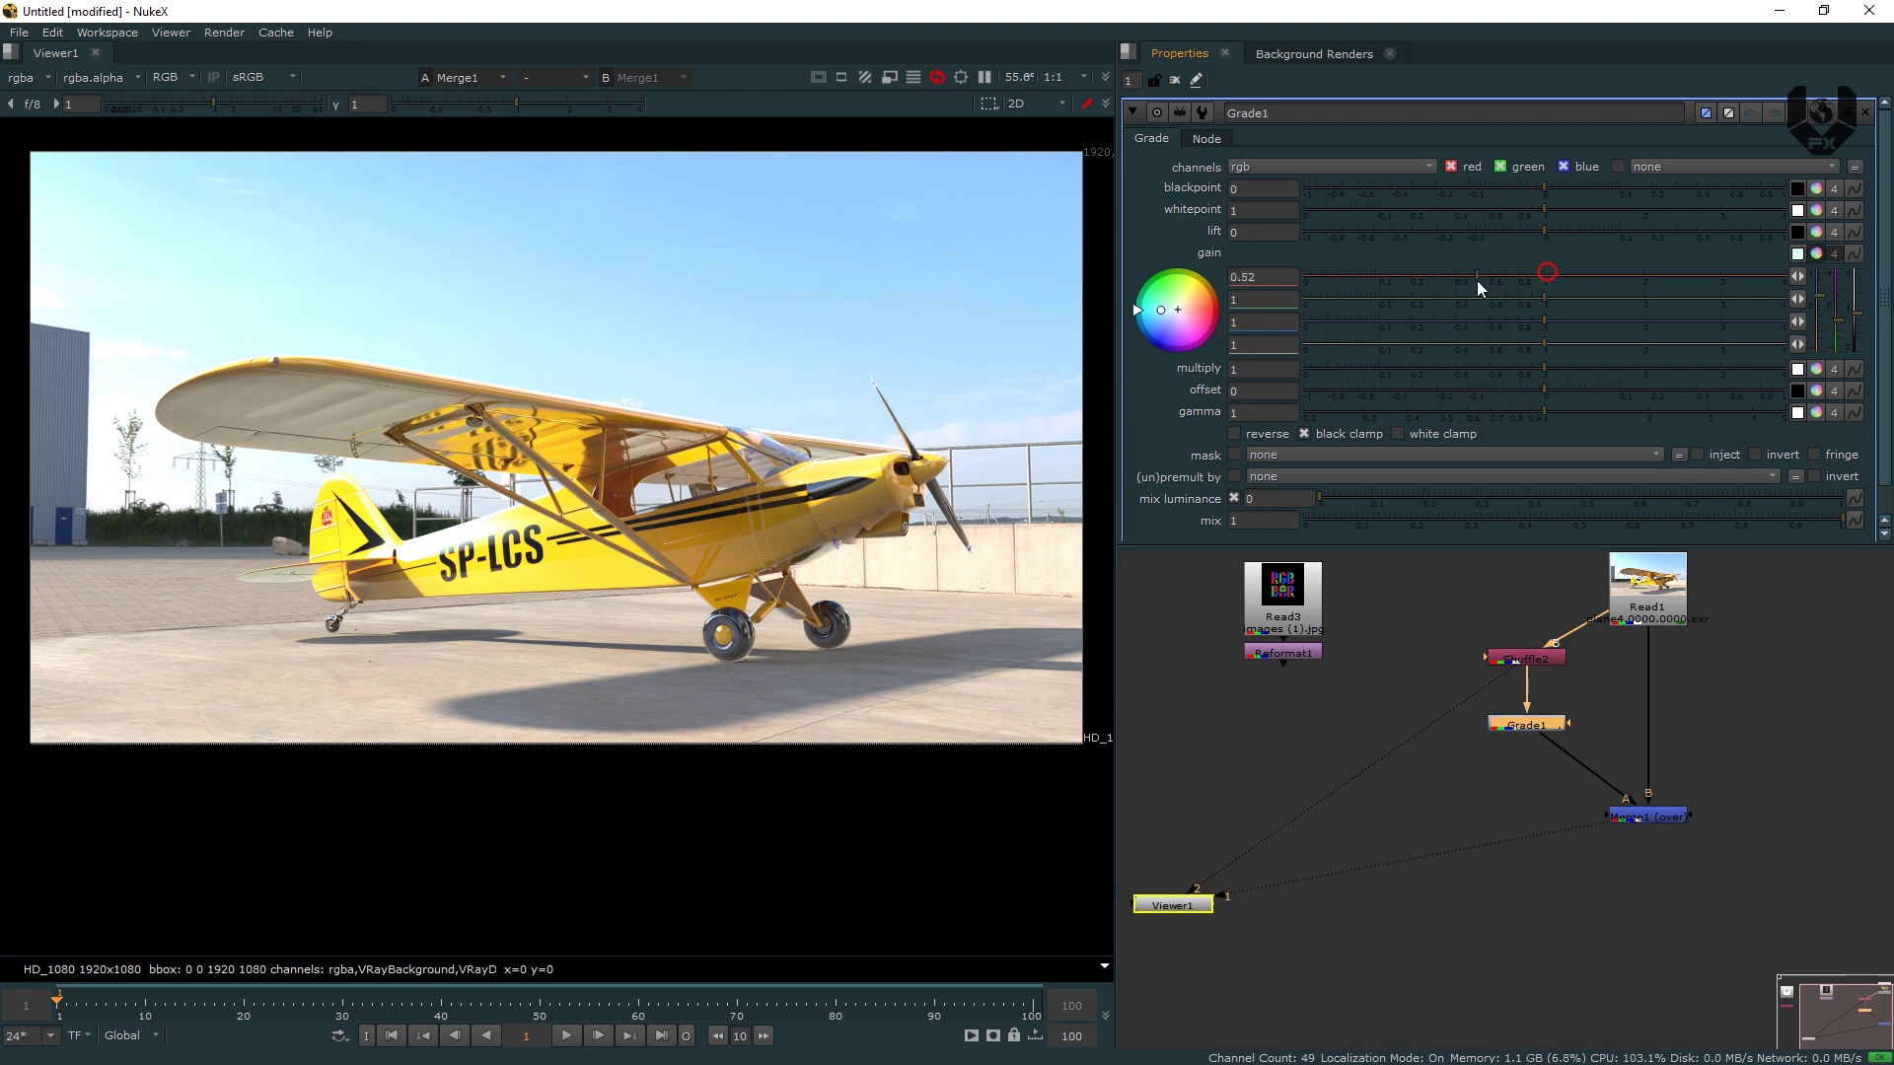
mouse_move(1476, 277)
mouse_down()
mouse_move(1730, 266)
mouse_move(1396, 310)
mouse_move(1640, 296)
mouse_move(1398, 329)
mouse_move(1682, 322)
mouse_up()
drag(1558, 272, 1331, 305)
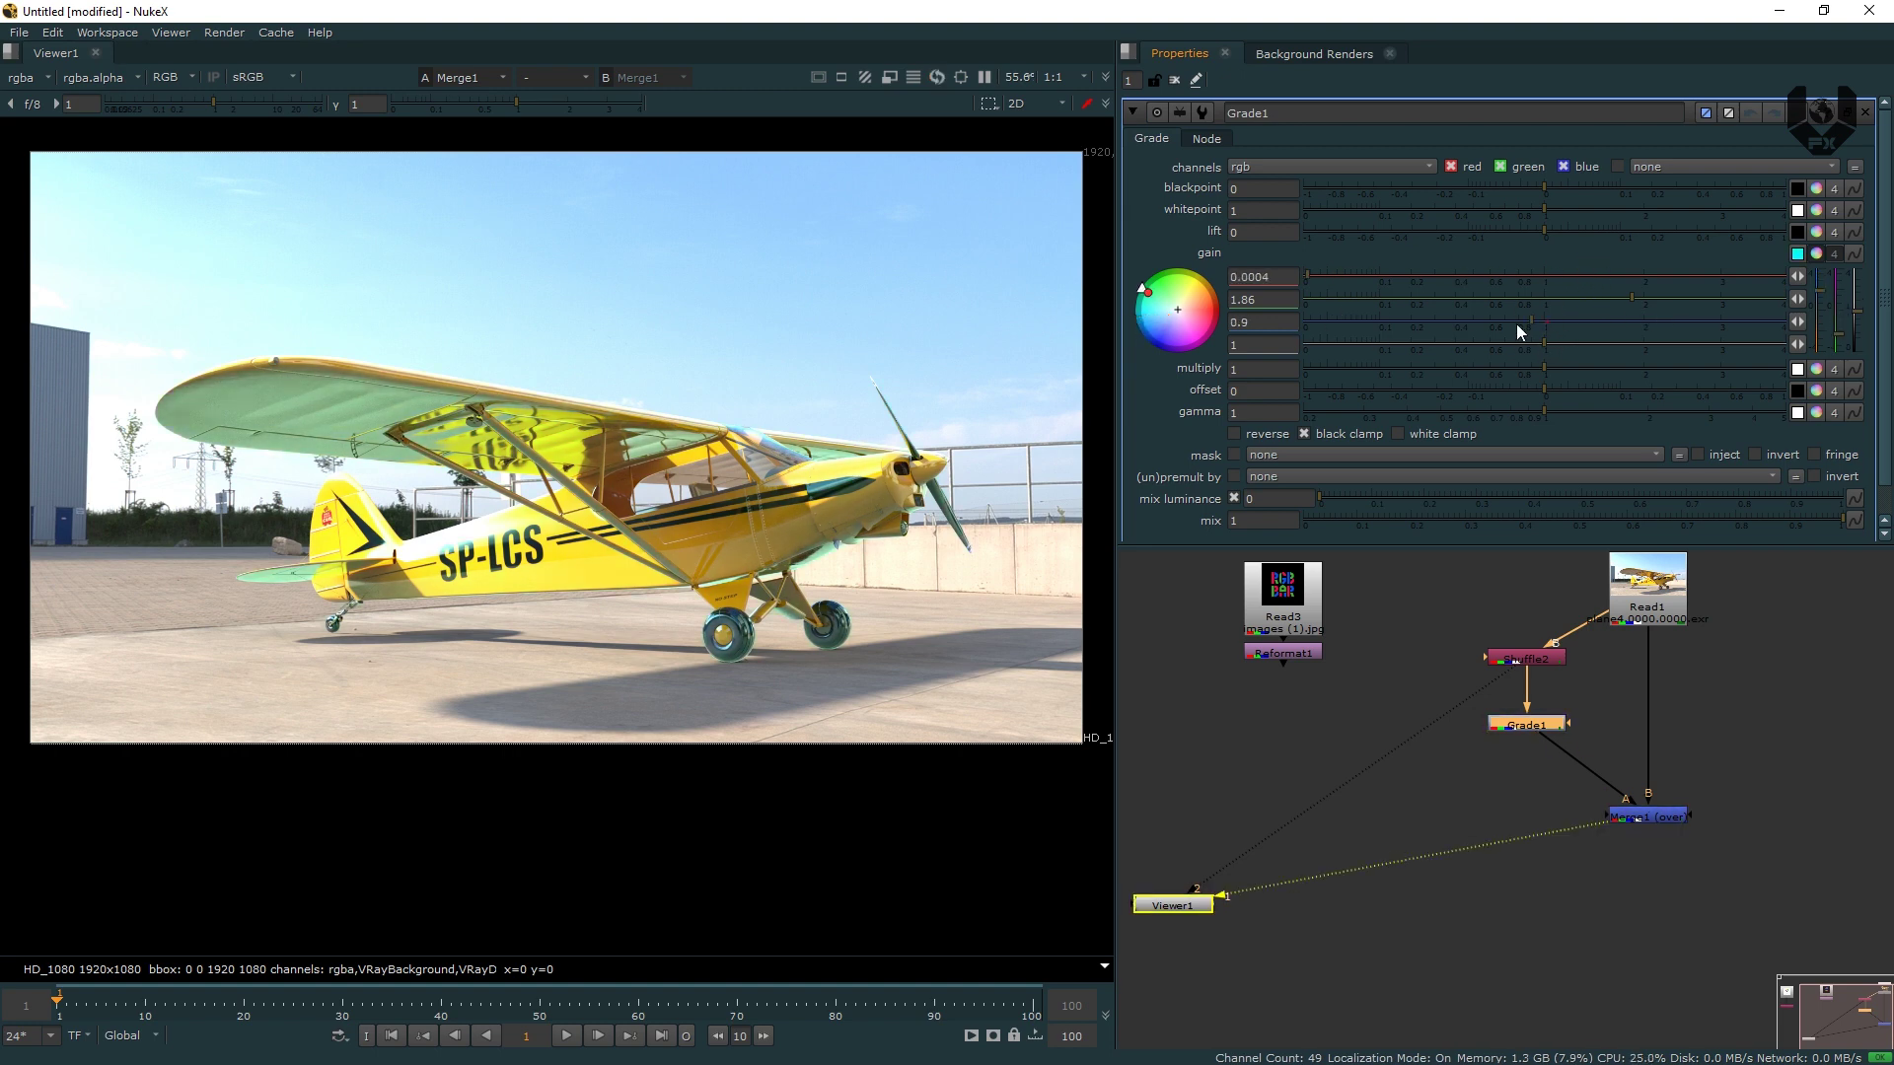
mouse_move(1517, 323)
mouse_down()
mouse_move(1605, 320)
mouse_move(1531, 323)
mouse_up()
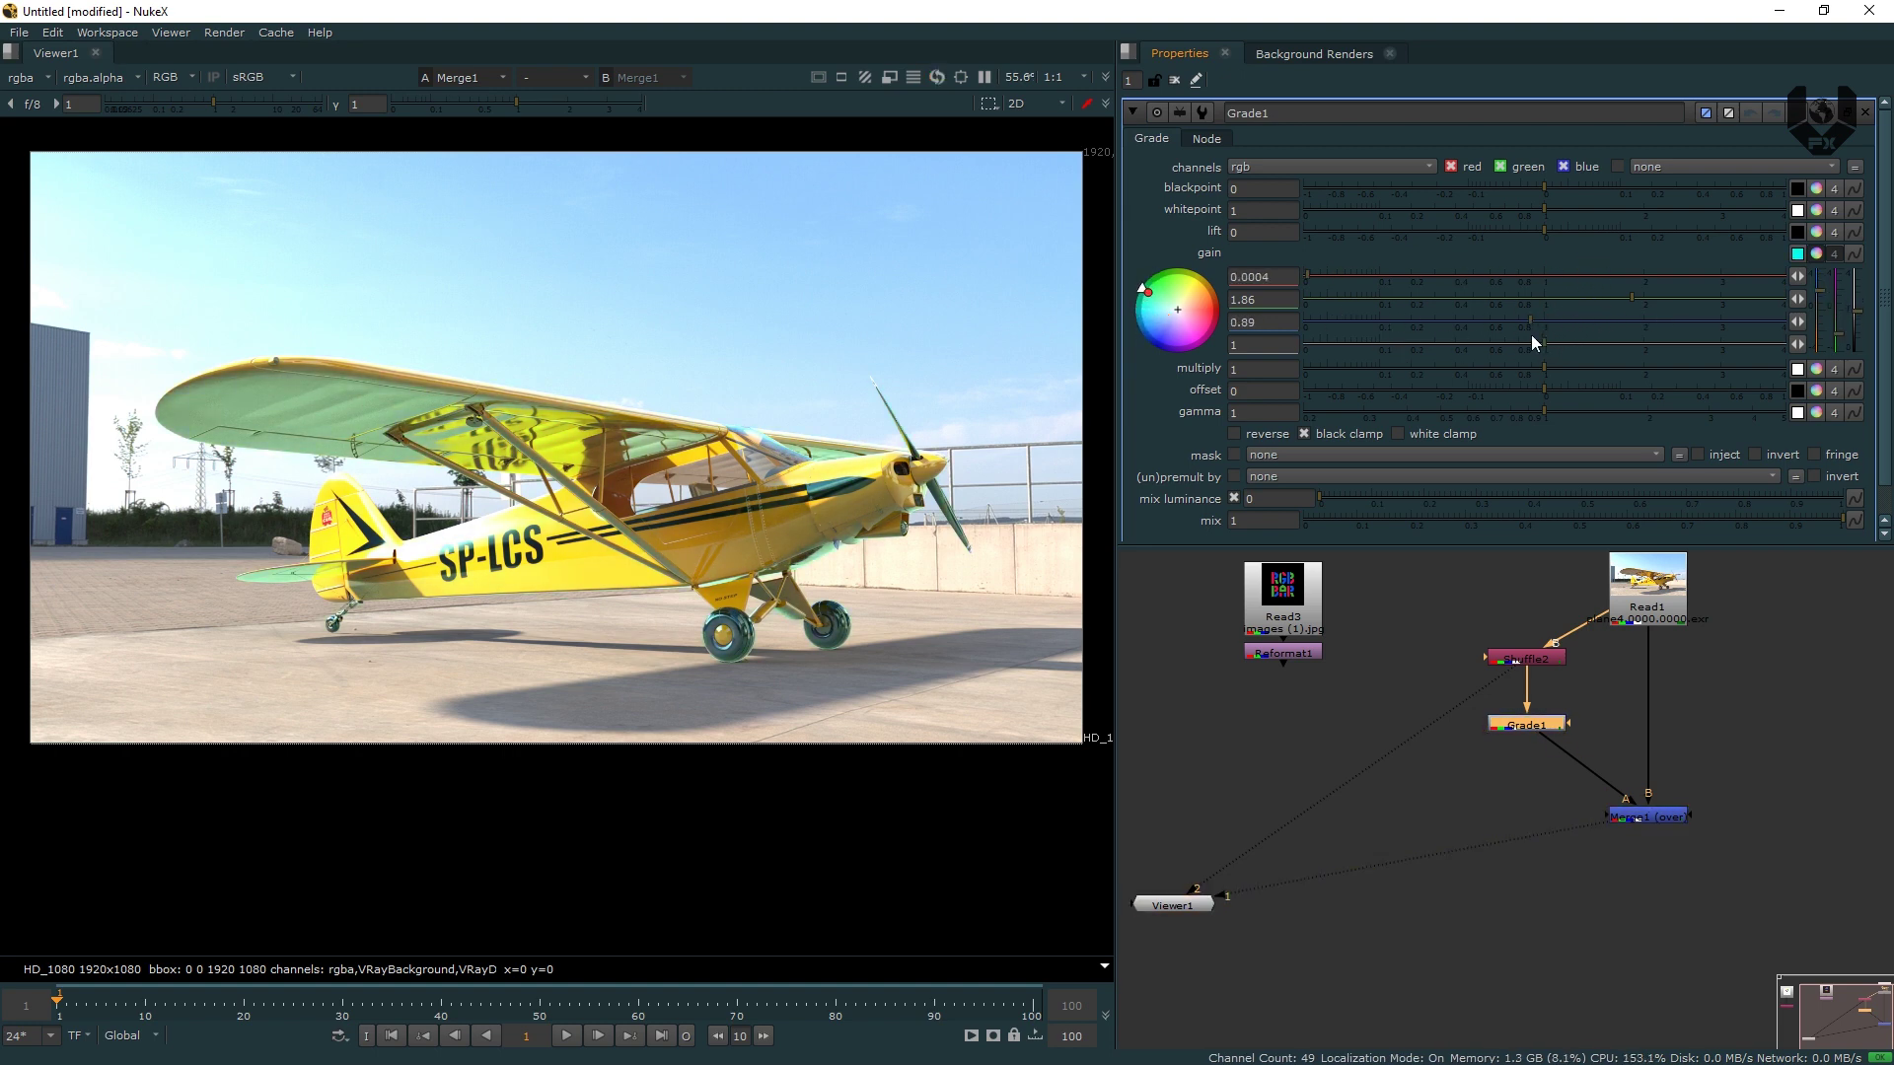
click(1818, 253)
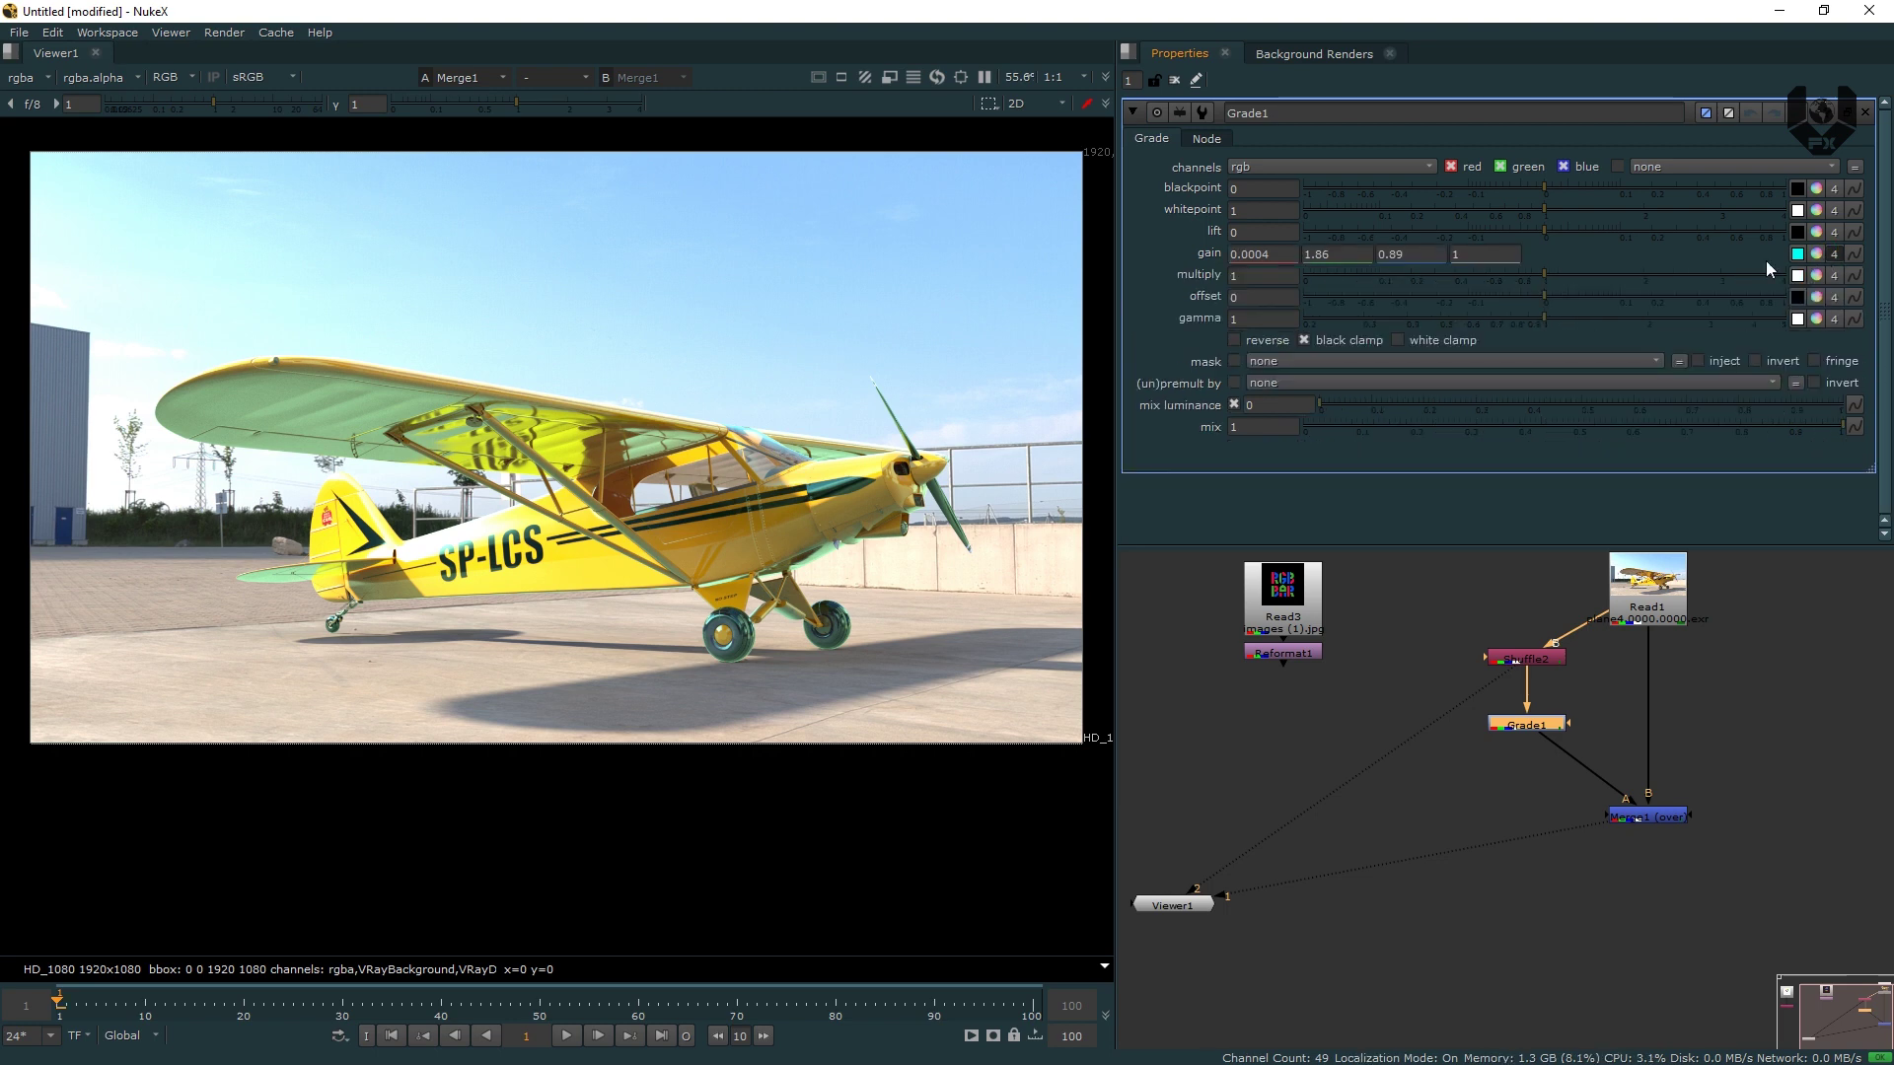
Try the Grade with offset -0.015, multiply 0.93, whitepoint 0.77 and blackpoint 0.005, and delete the Grade node.
click(1515, 297)
mouse_move(1531, 277)
mouse_down()
mouse_move(1618, 287)
mouse_move(1536, 288)
mouse_up()
mouse_move(1516, 215)
mouse_down()
mouse_move(1470, 225)
mouse_move(1517, 192)
mouse_up()
click(1560, 187)
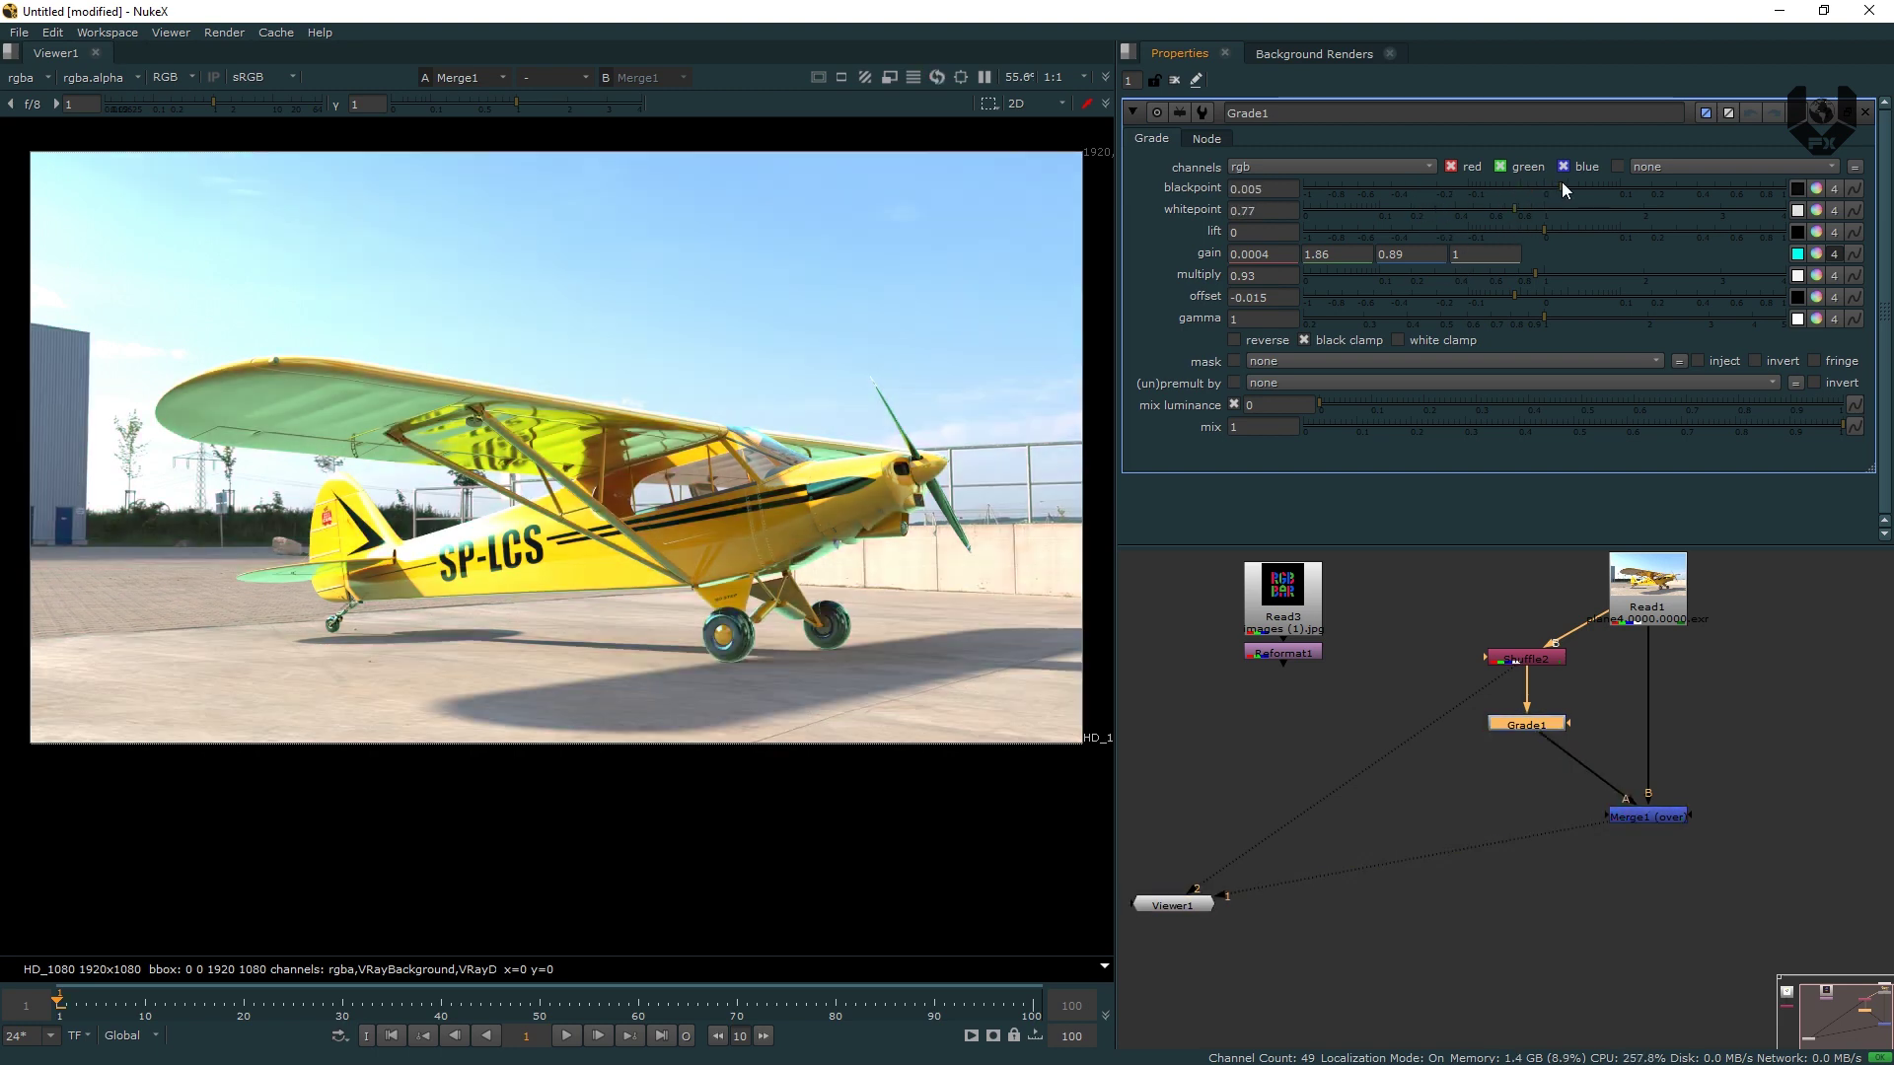
key(Delete)
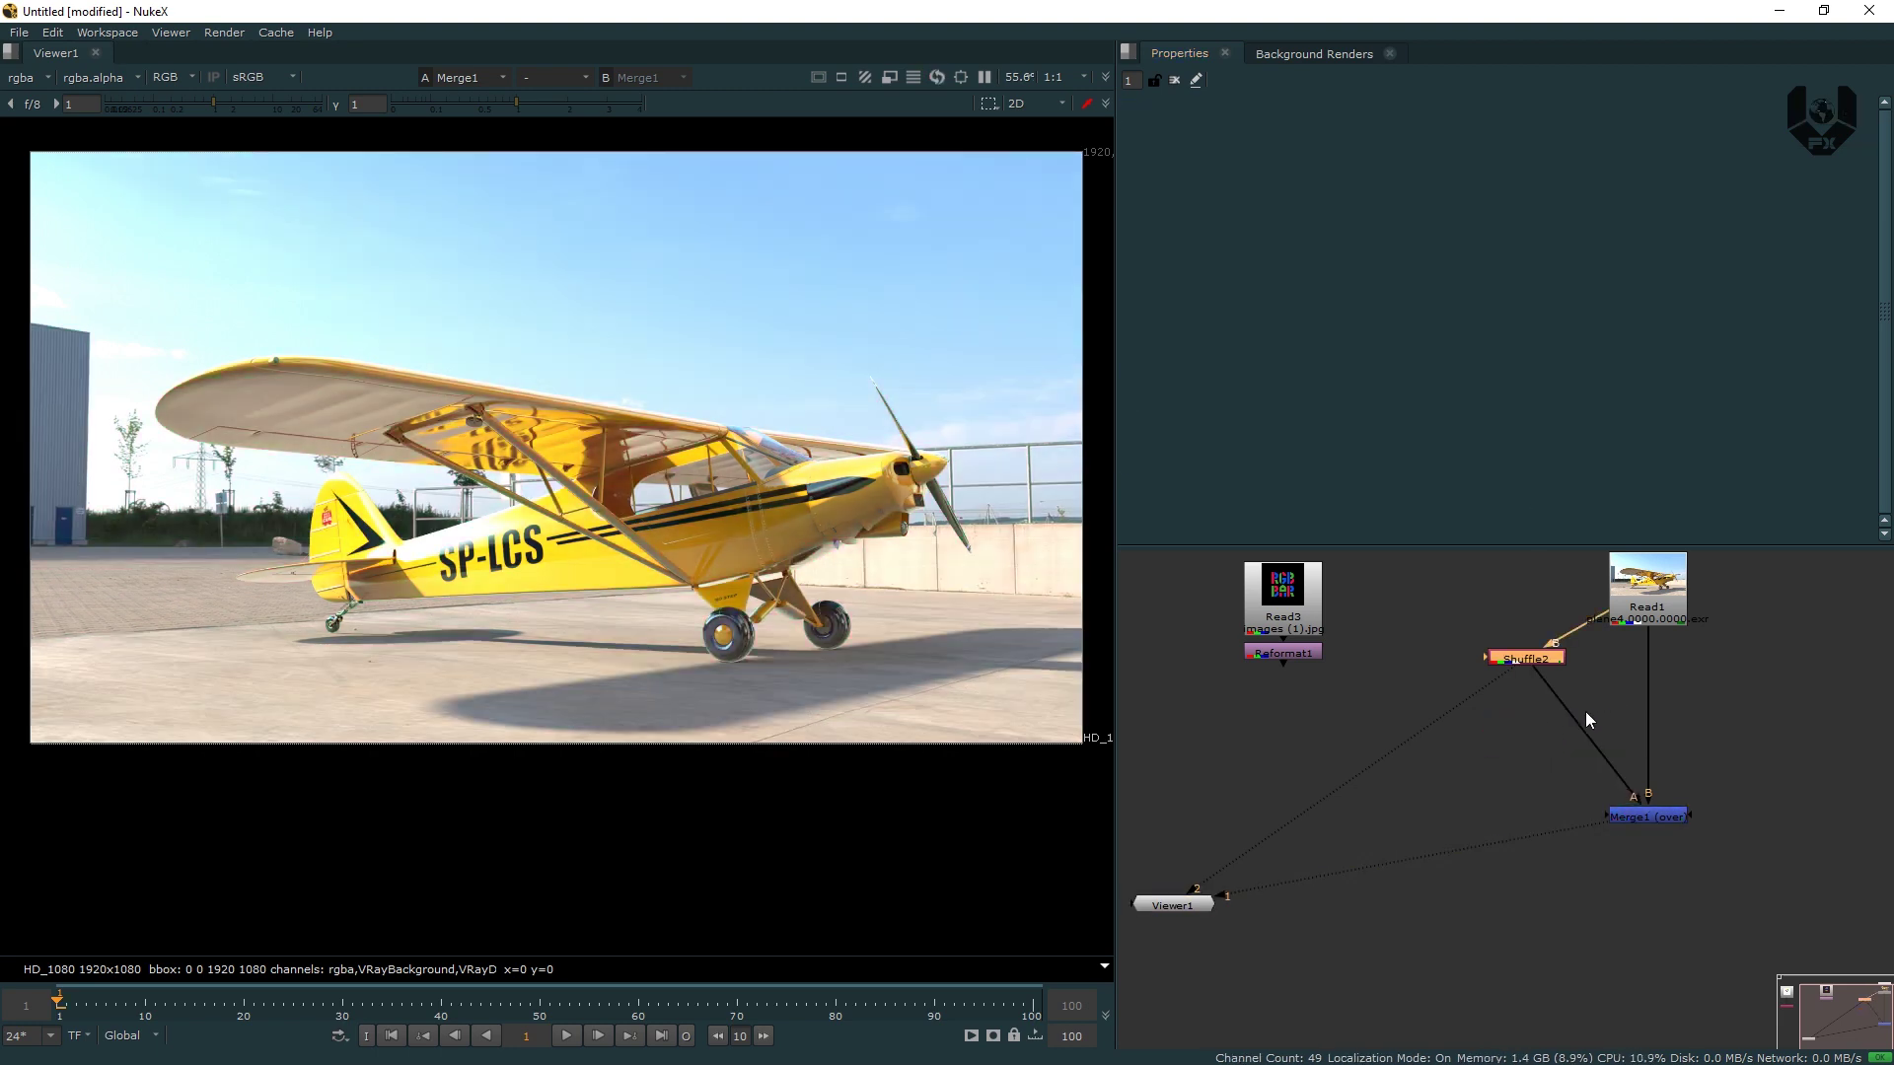
Switch to the empty Nuke 11.1 session, add a ColorBars node above the Viewer and view it.
key(alt+Tab)
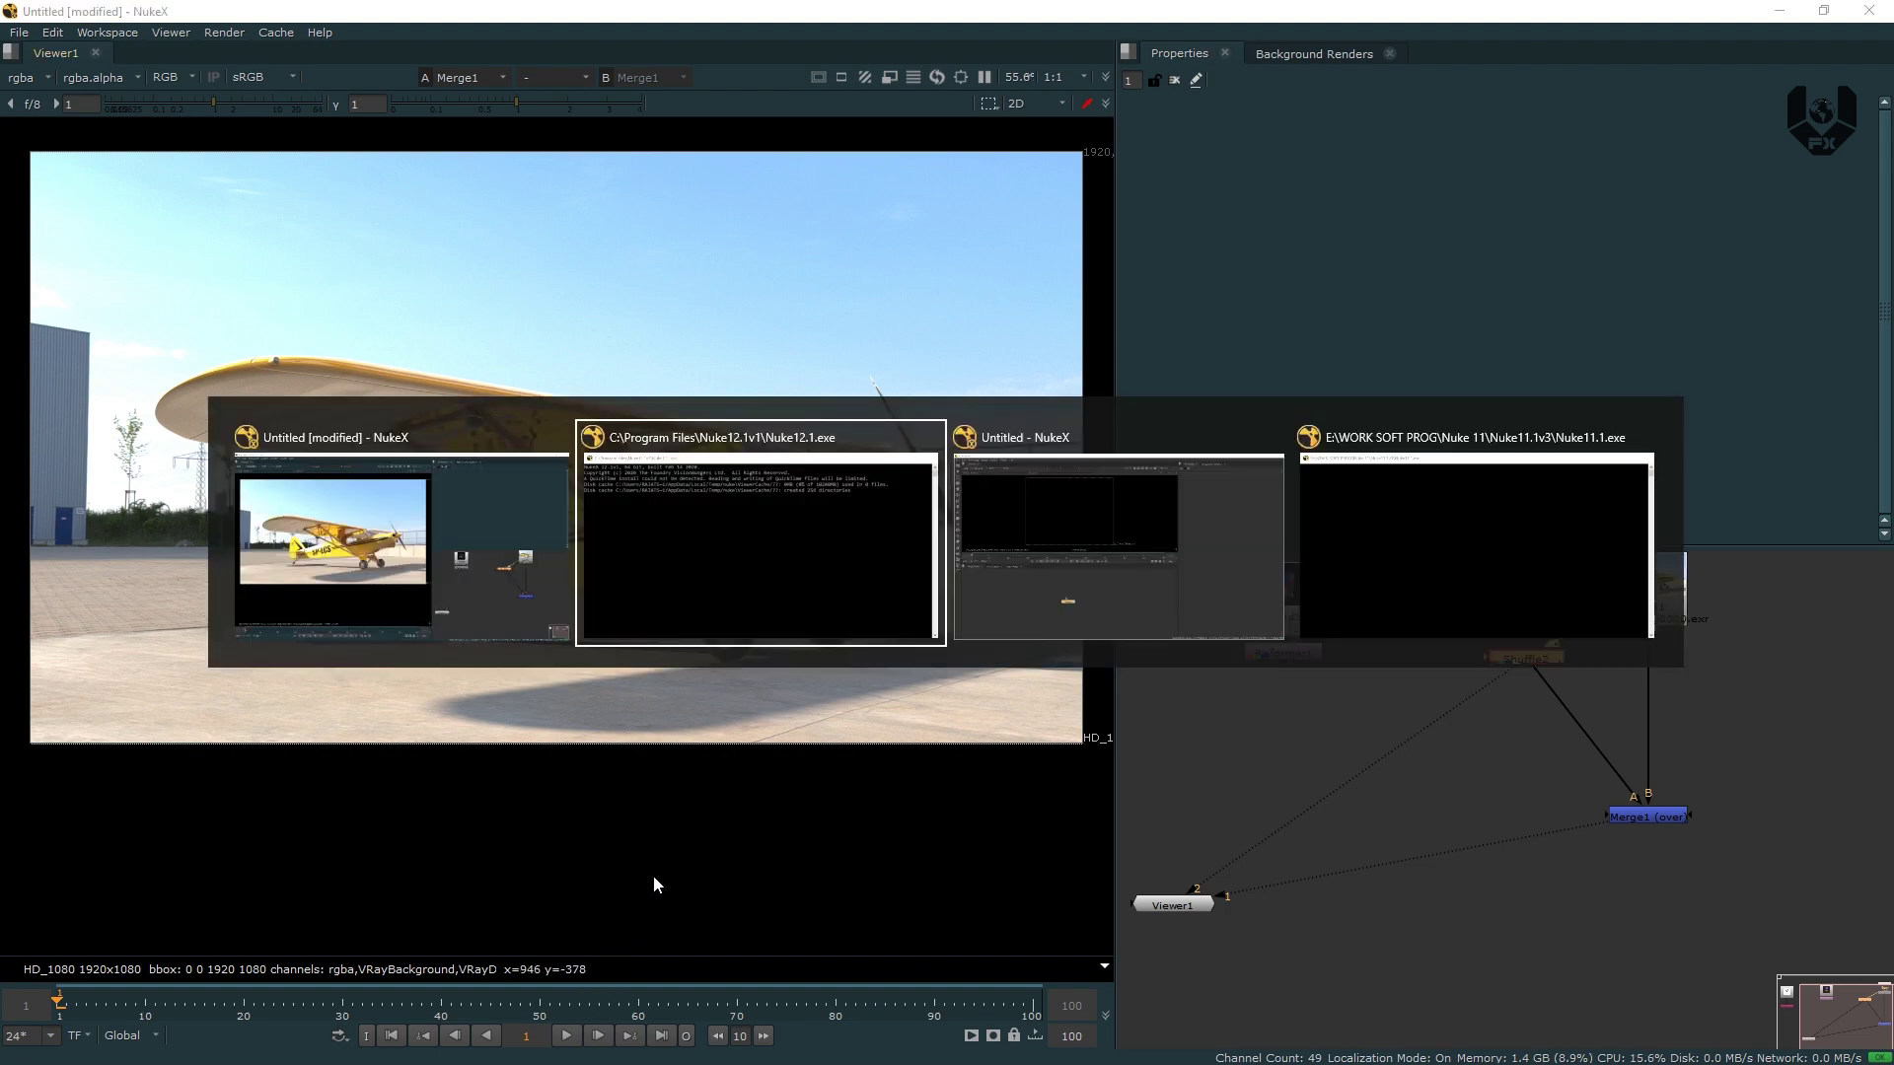
key(alt+Tab)
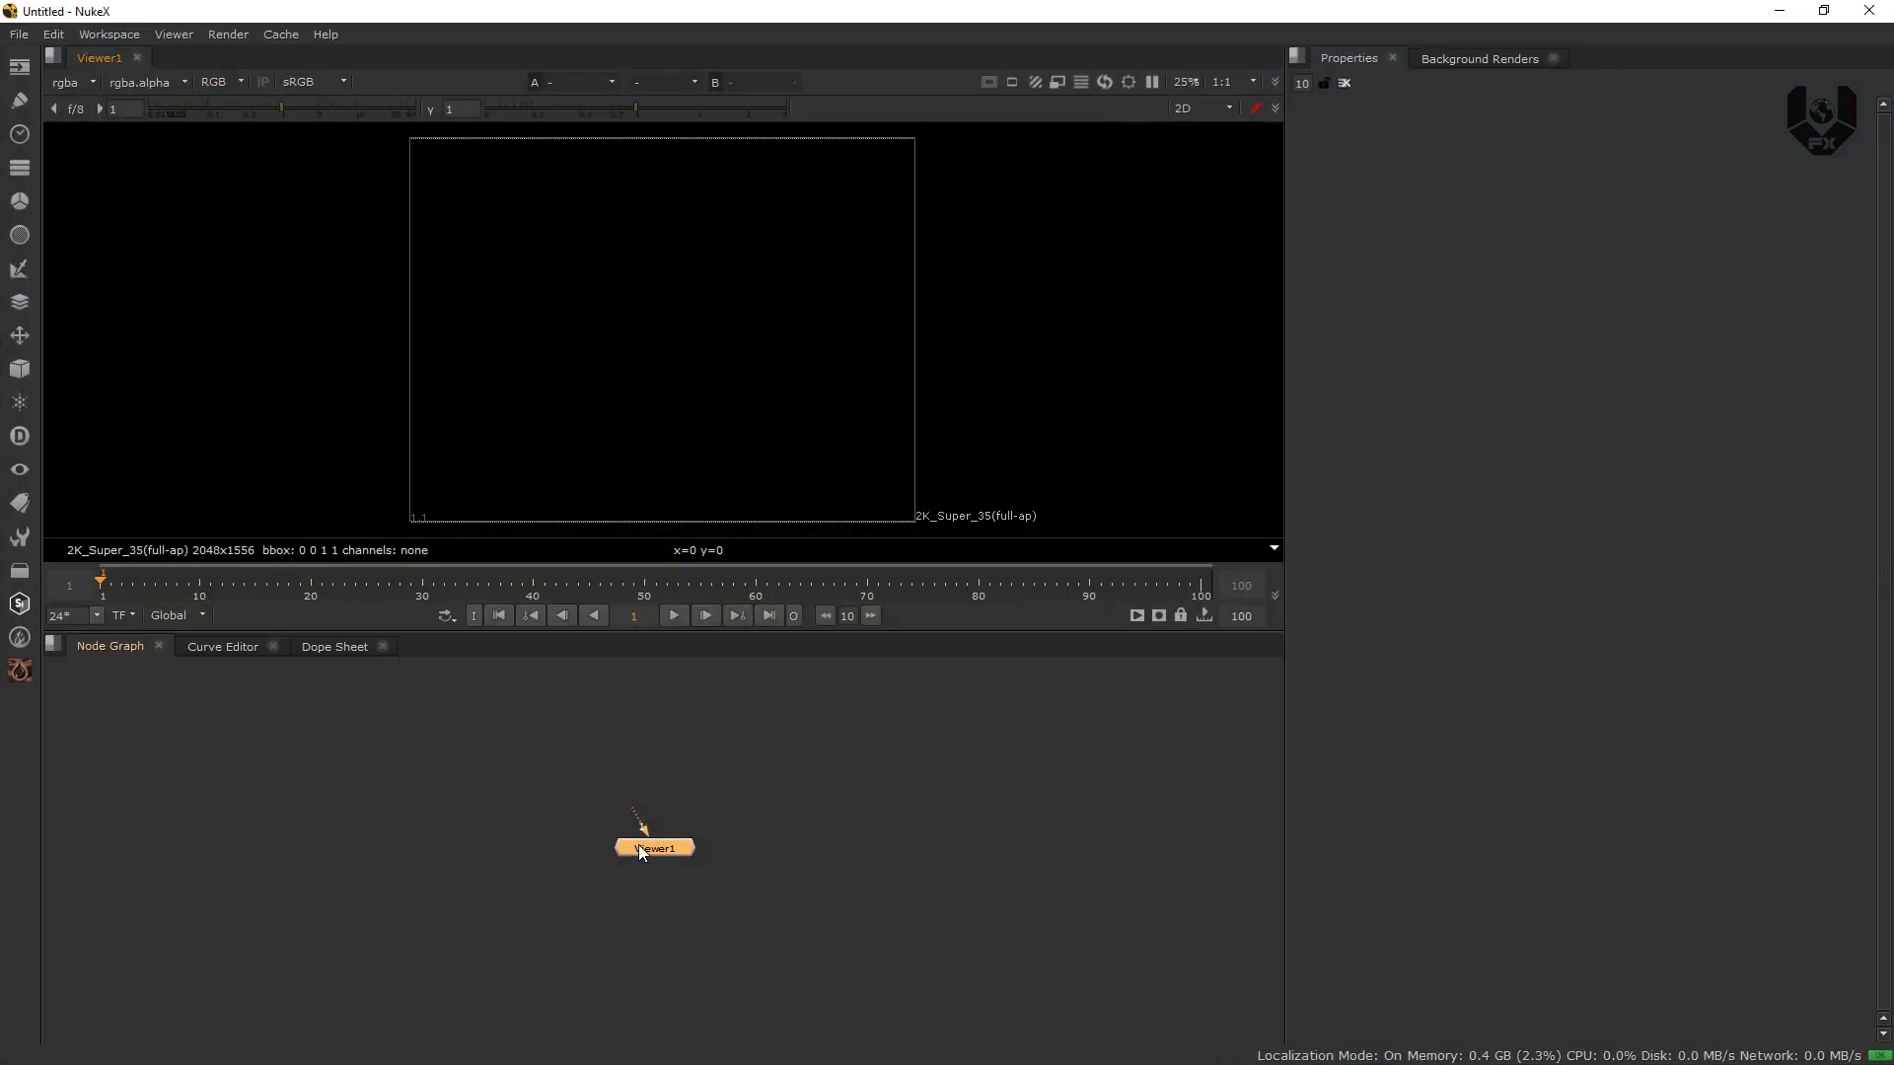
drag(641, 854, 625, 935)
click(668, 763)
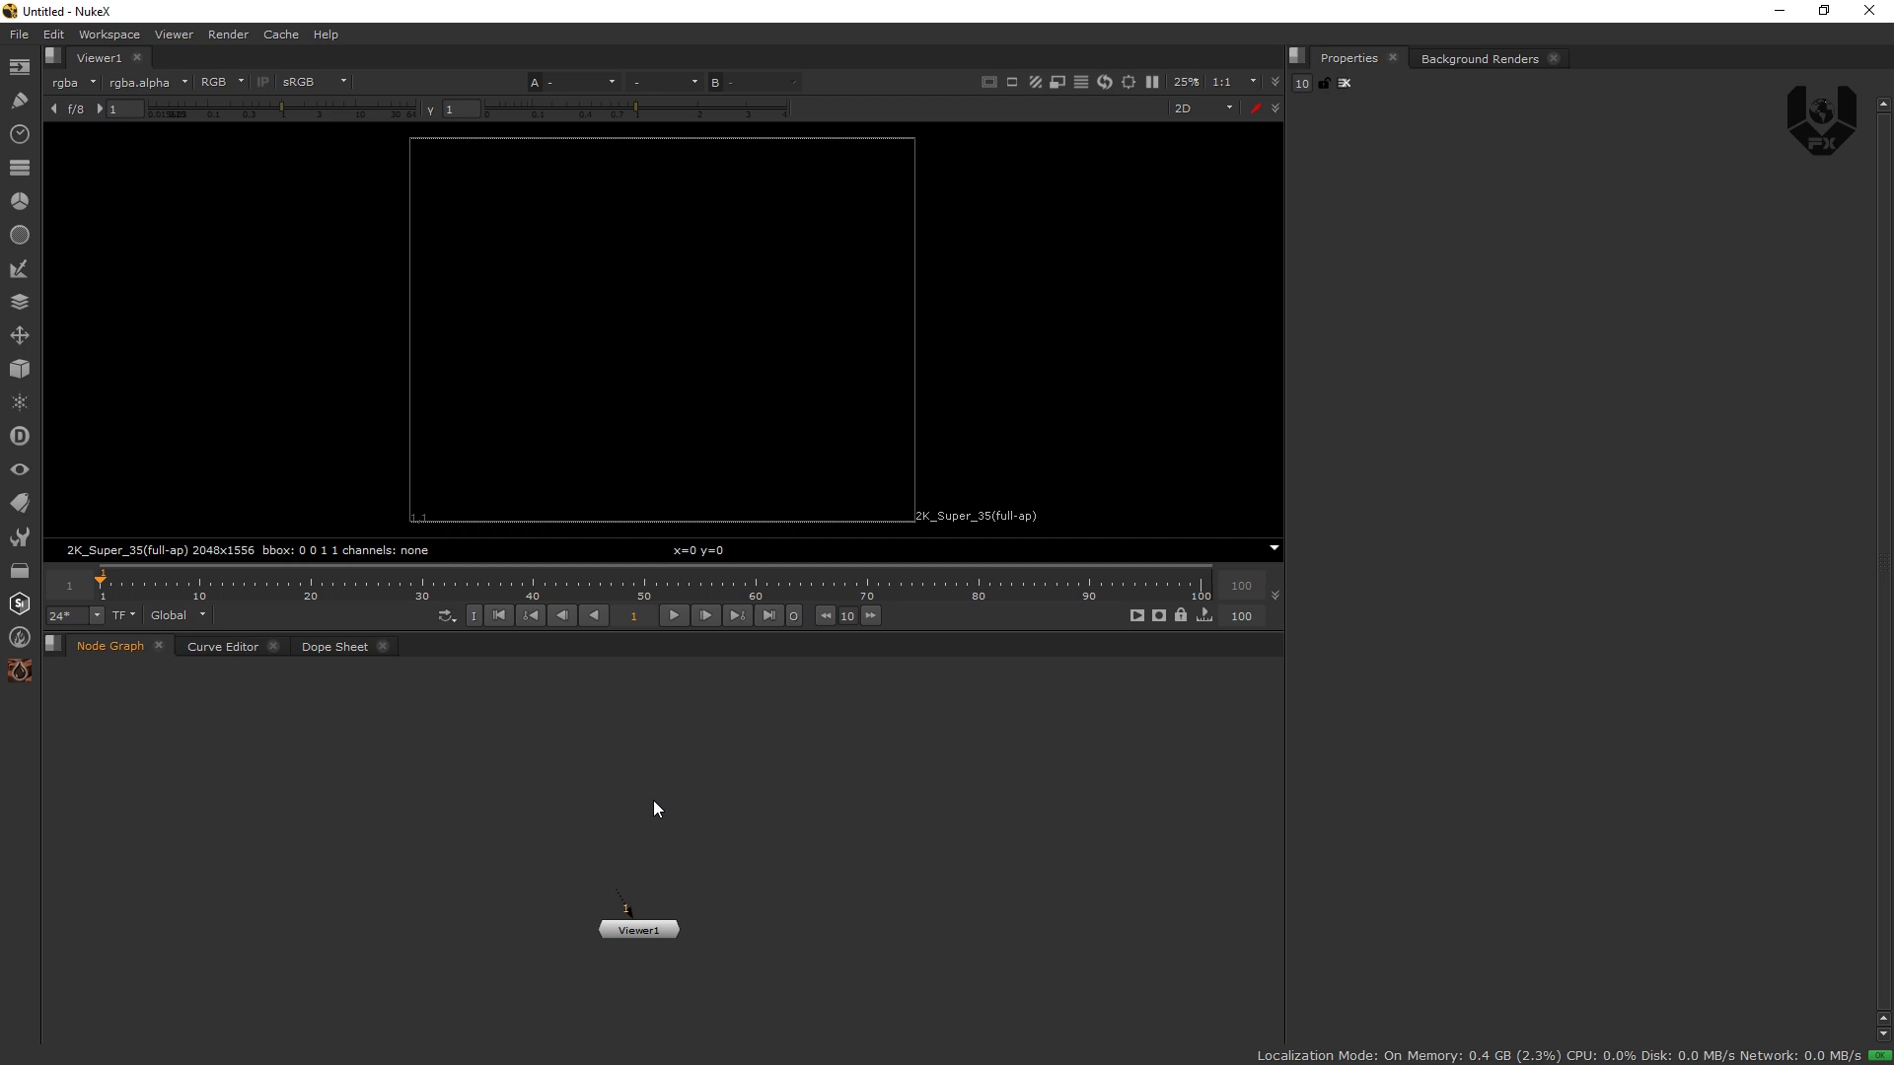
key(Tab)
text(COL)
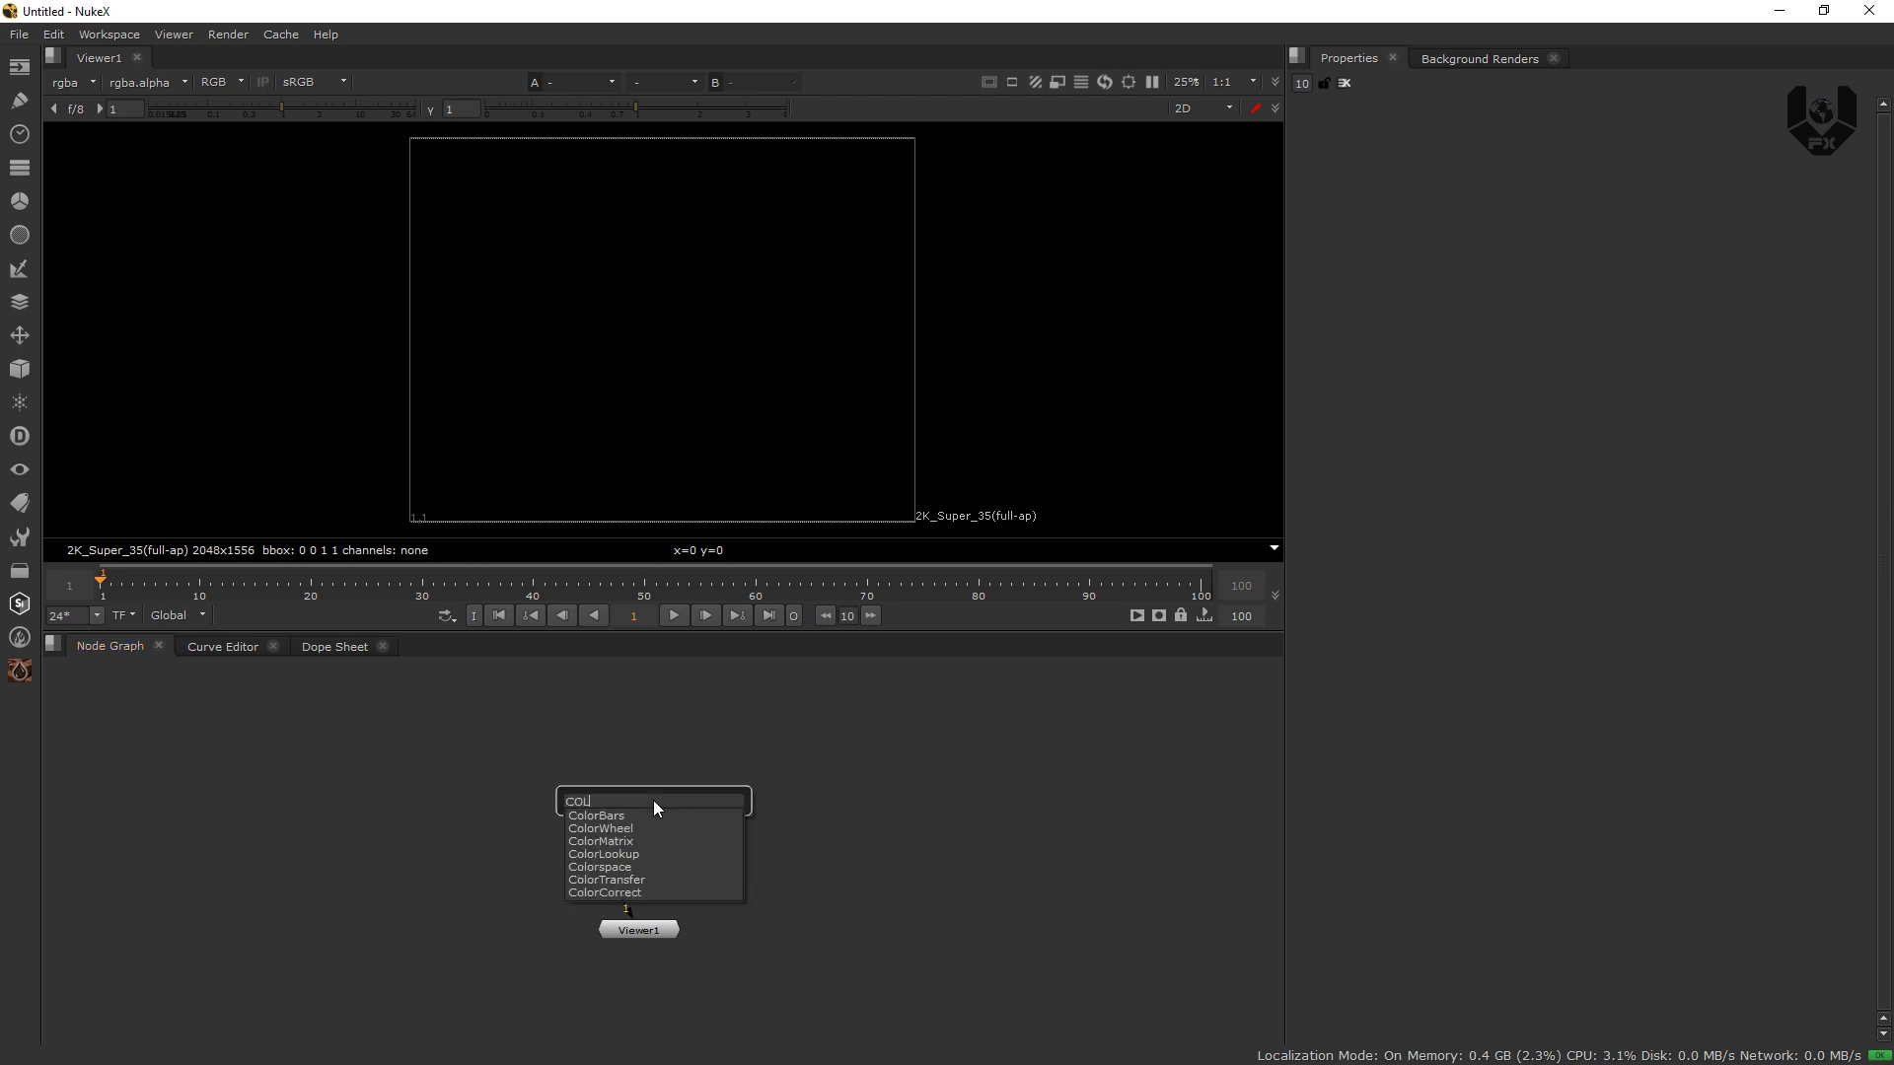
key(Return)
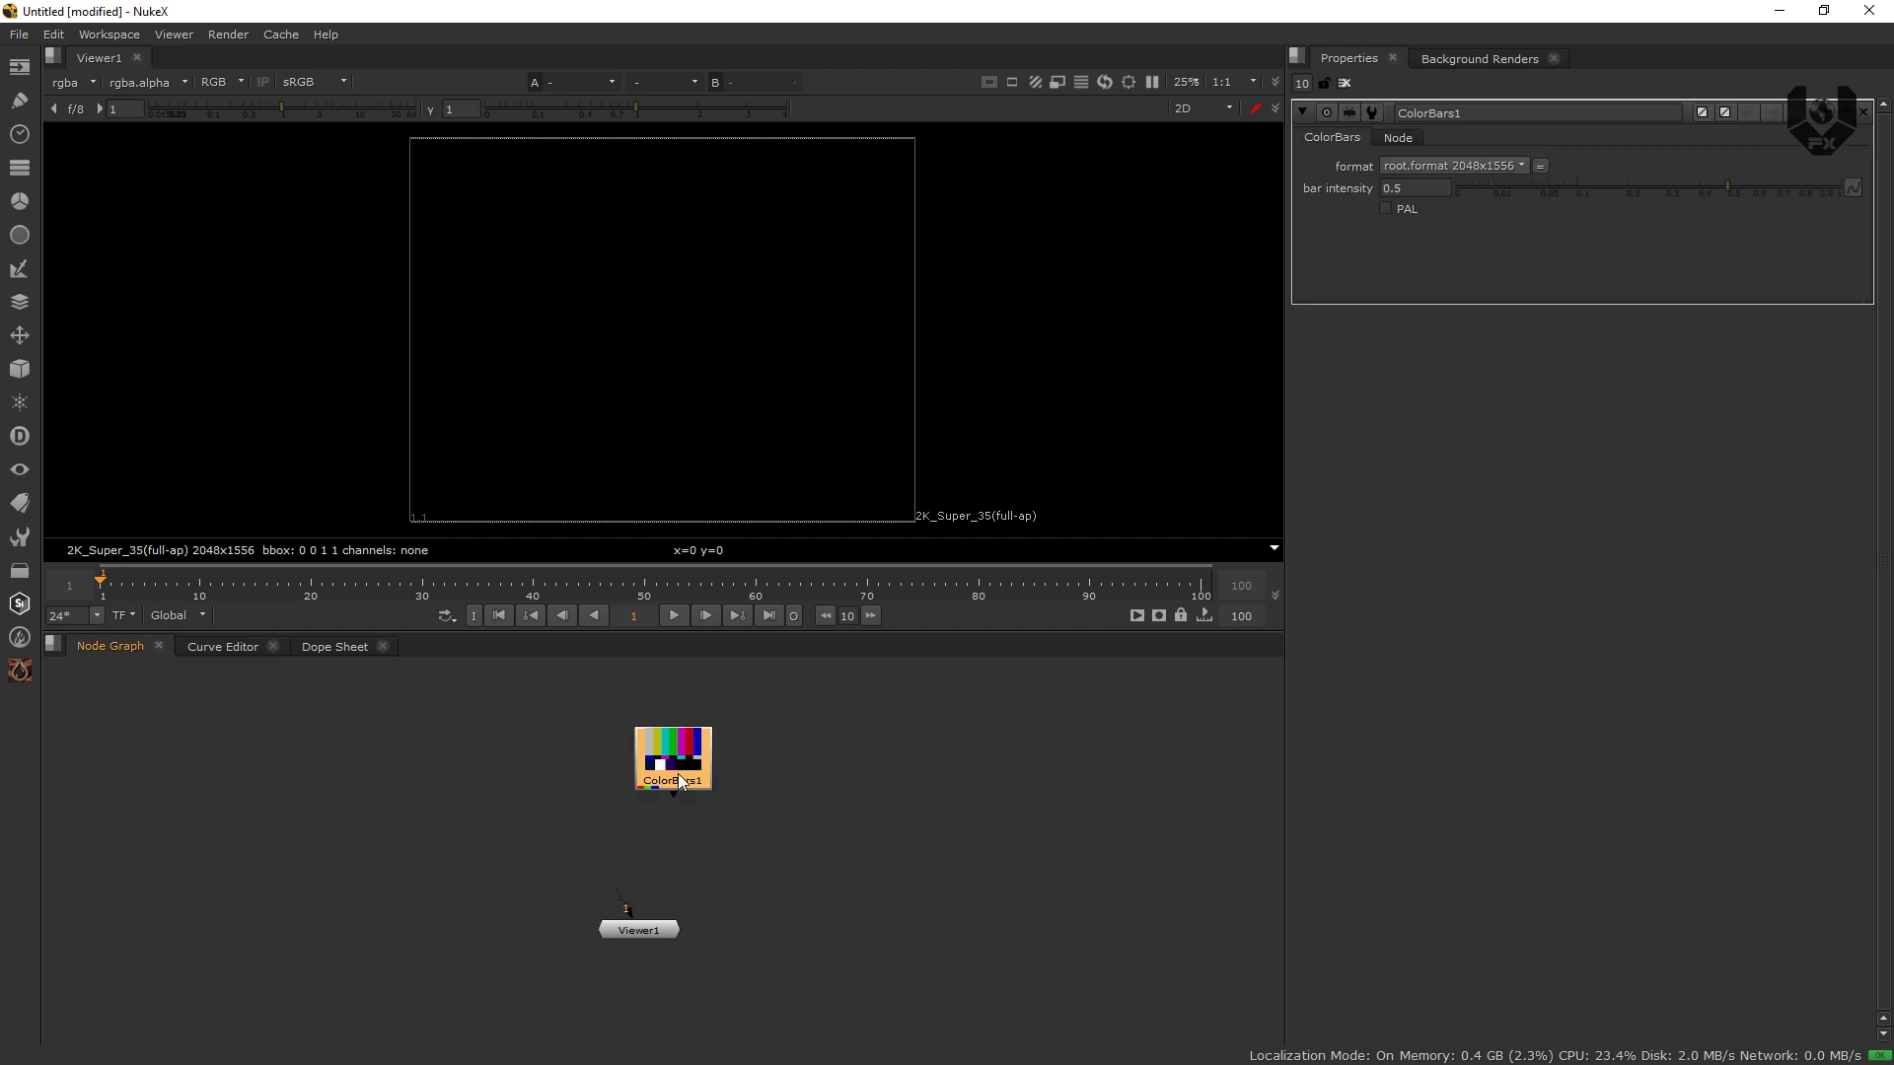
drag(672, 789, 655, 784)
Add an old-style Shuffle node under the ColorBars node.
key(Tab)
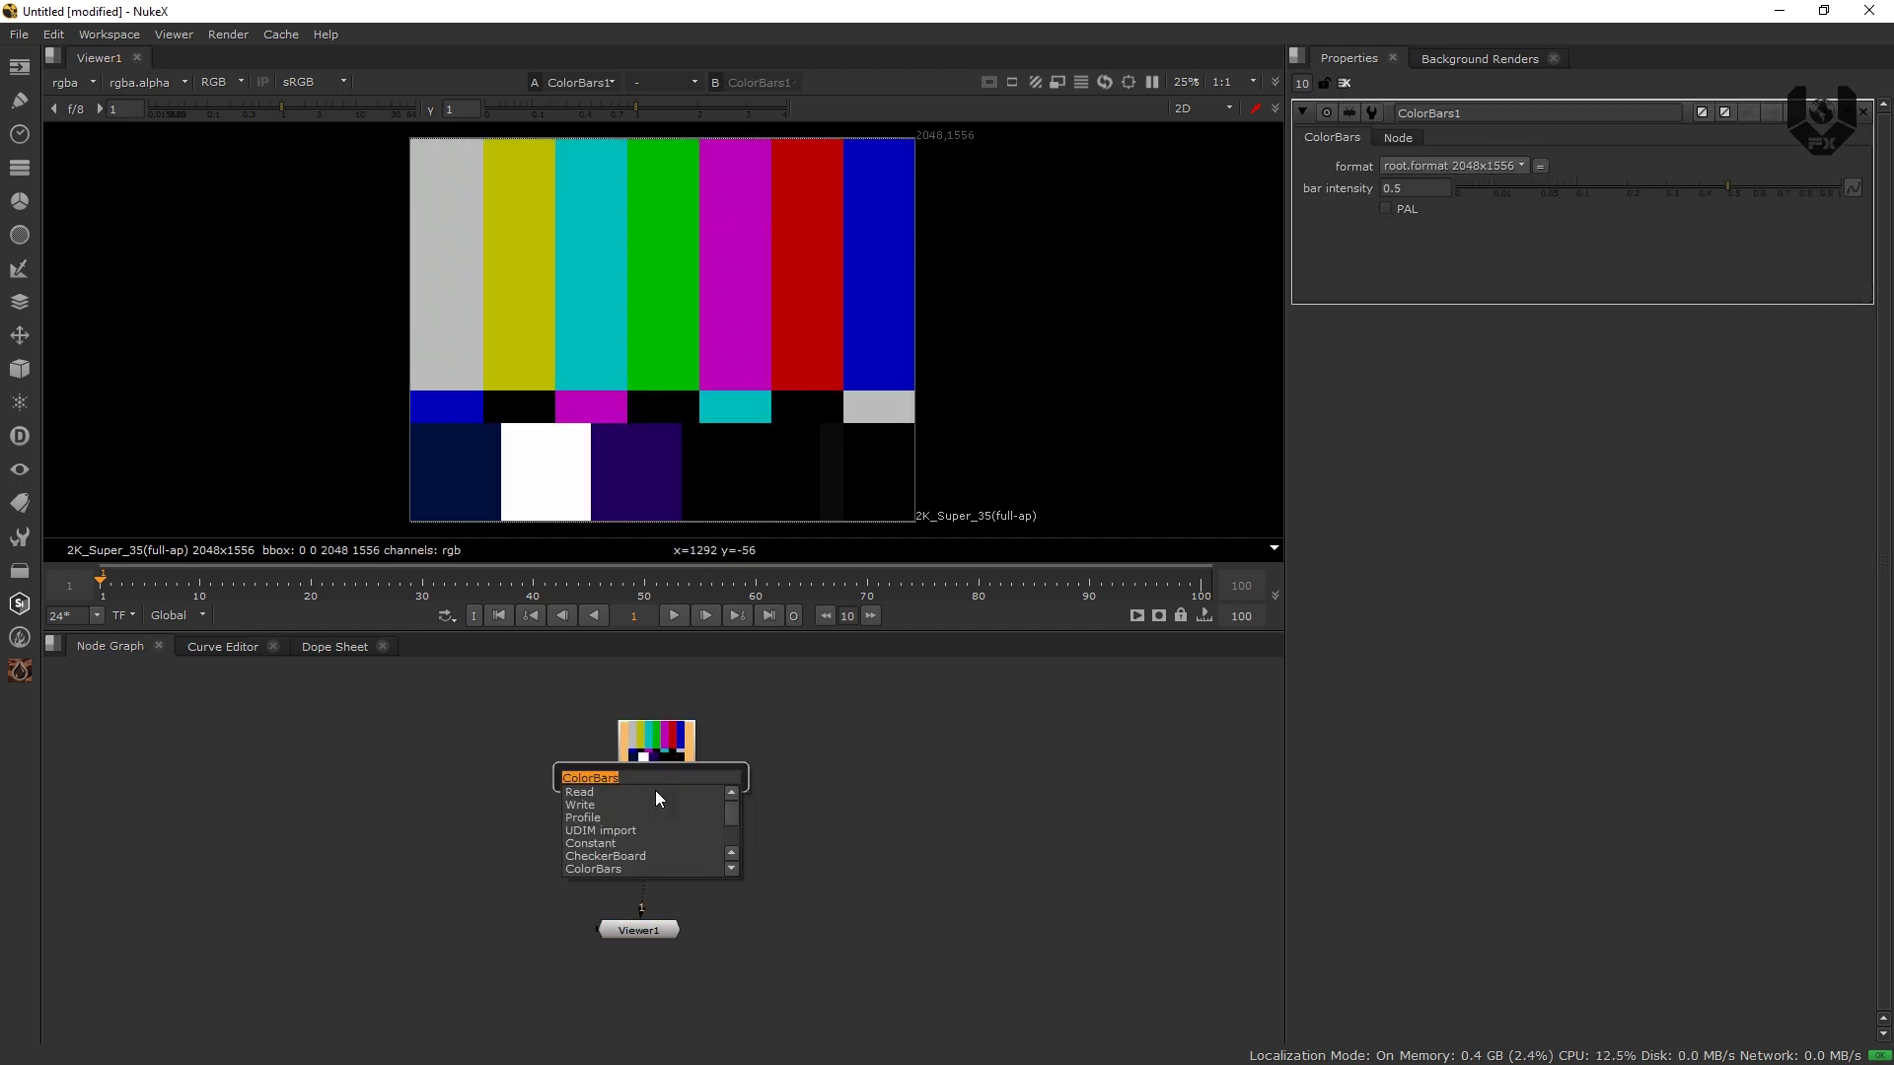
text(SHUFF)
key(Return)
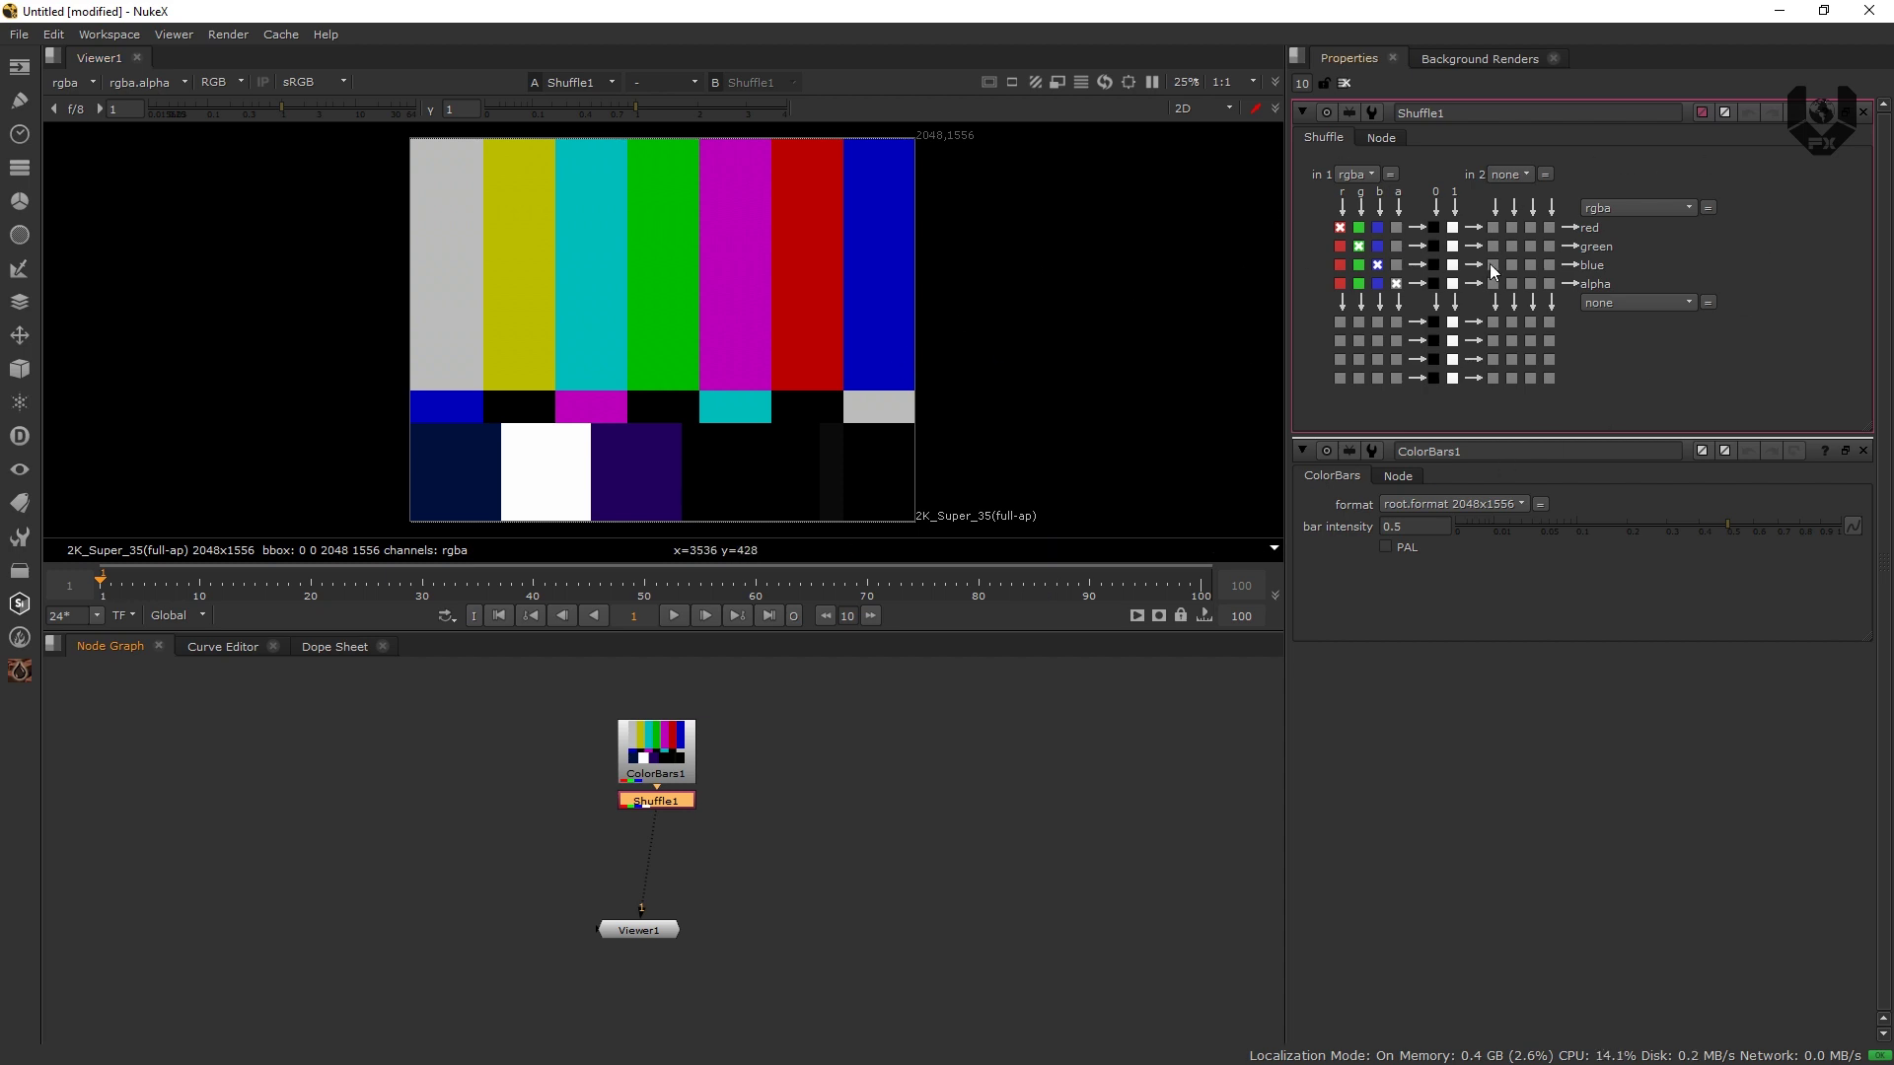
Set the Shuffle's red output to constant 0 and then 1, and restore it to the red input channel.
mouse_move(923, 335)
middle_down()
mouse_move(866, 308)
mouse_move(927, 330)
middle_up()
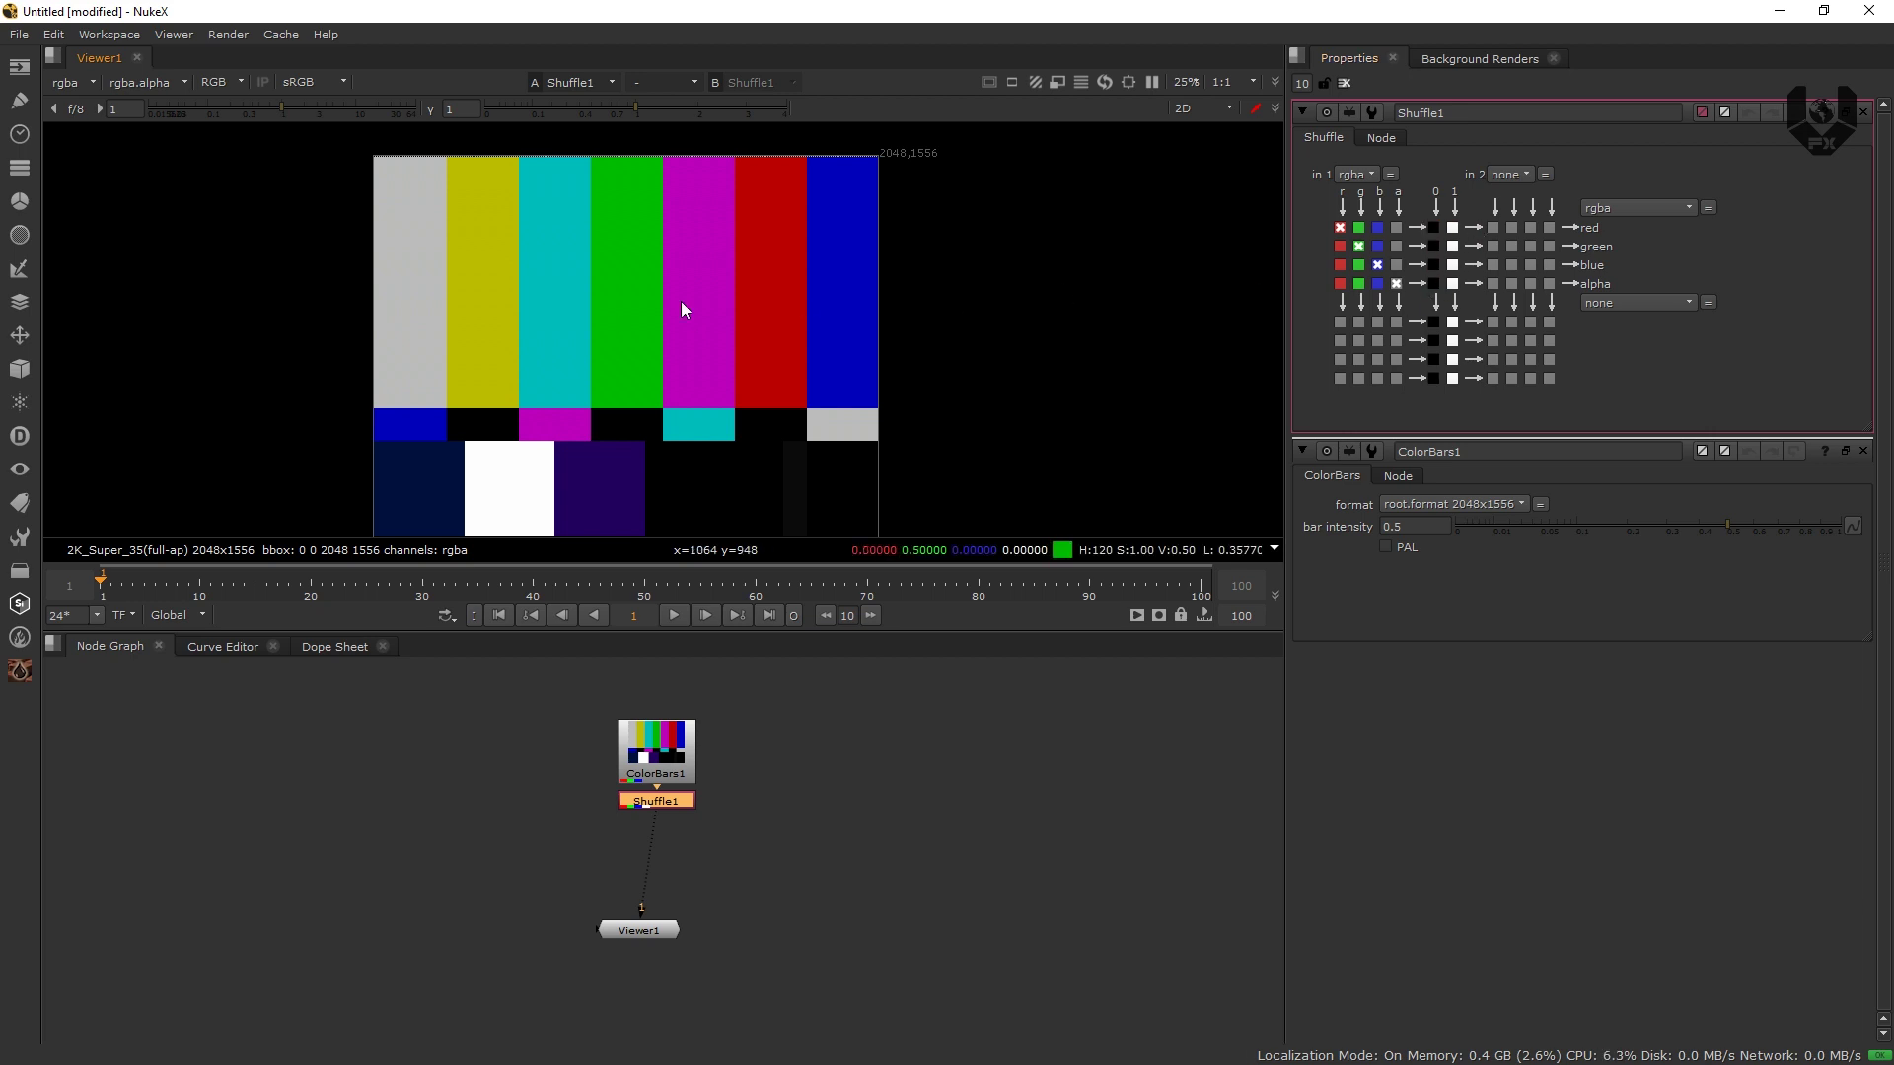
click(1435, 227)
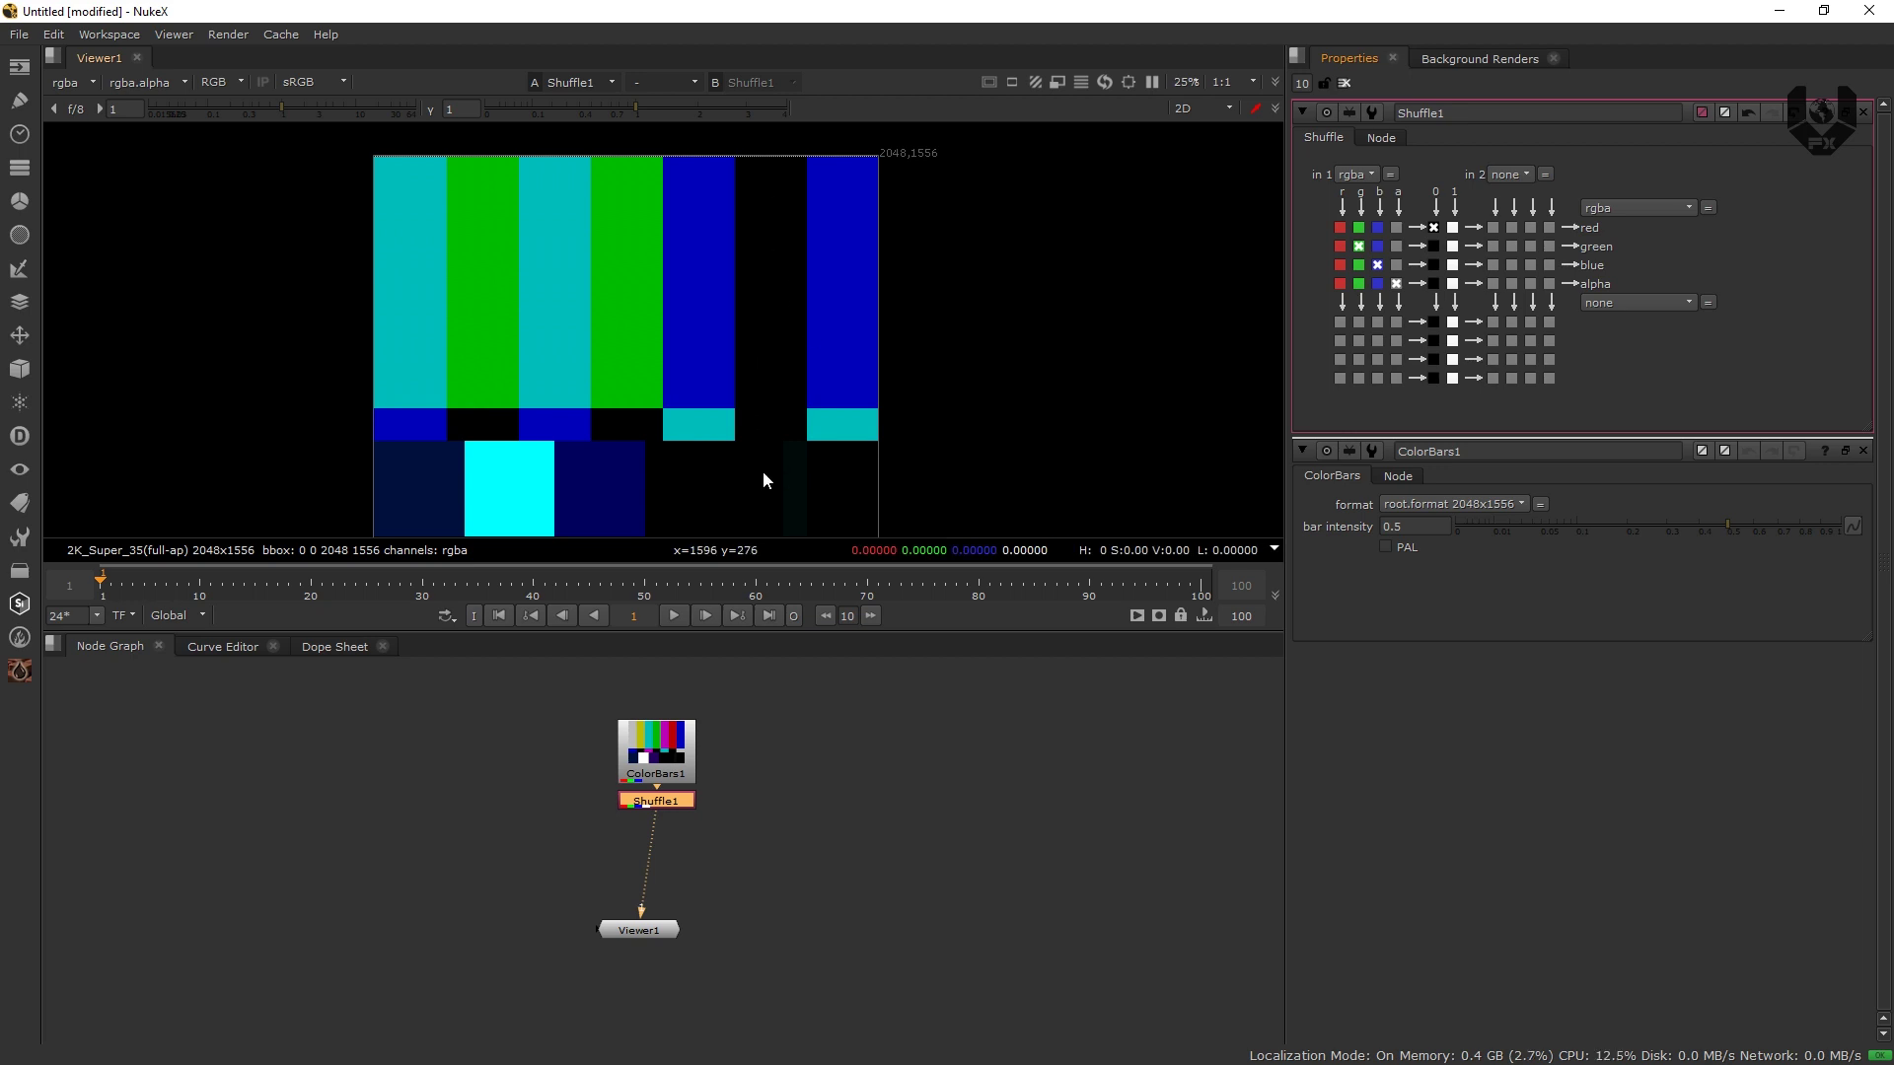
click(1454, 228)
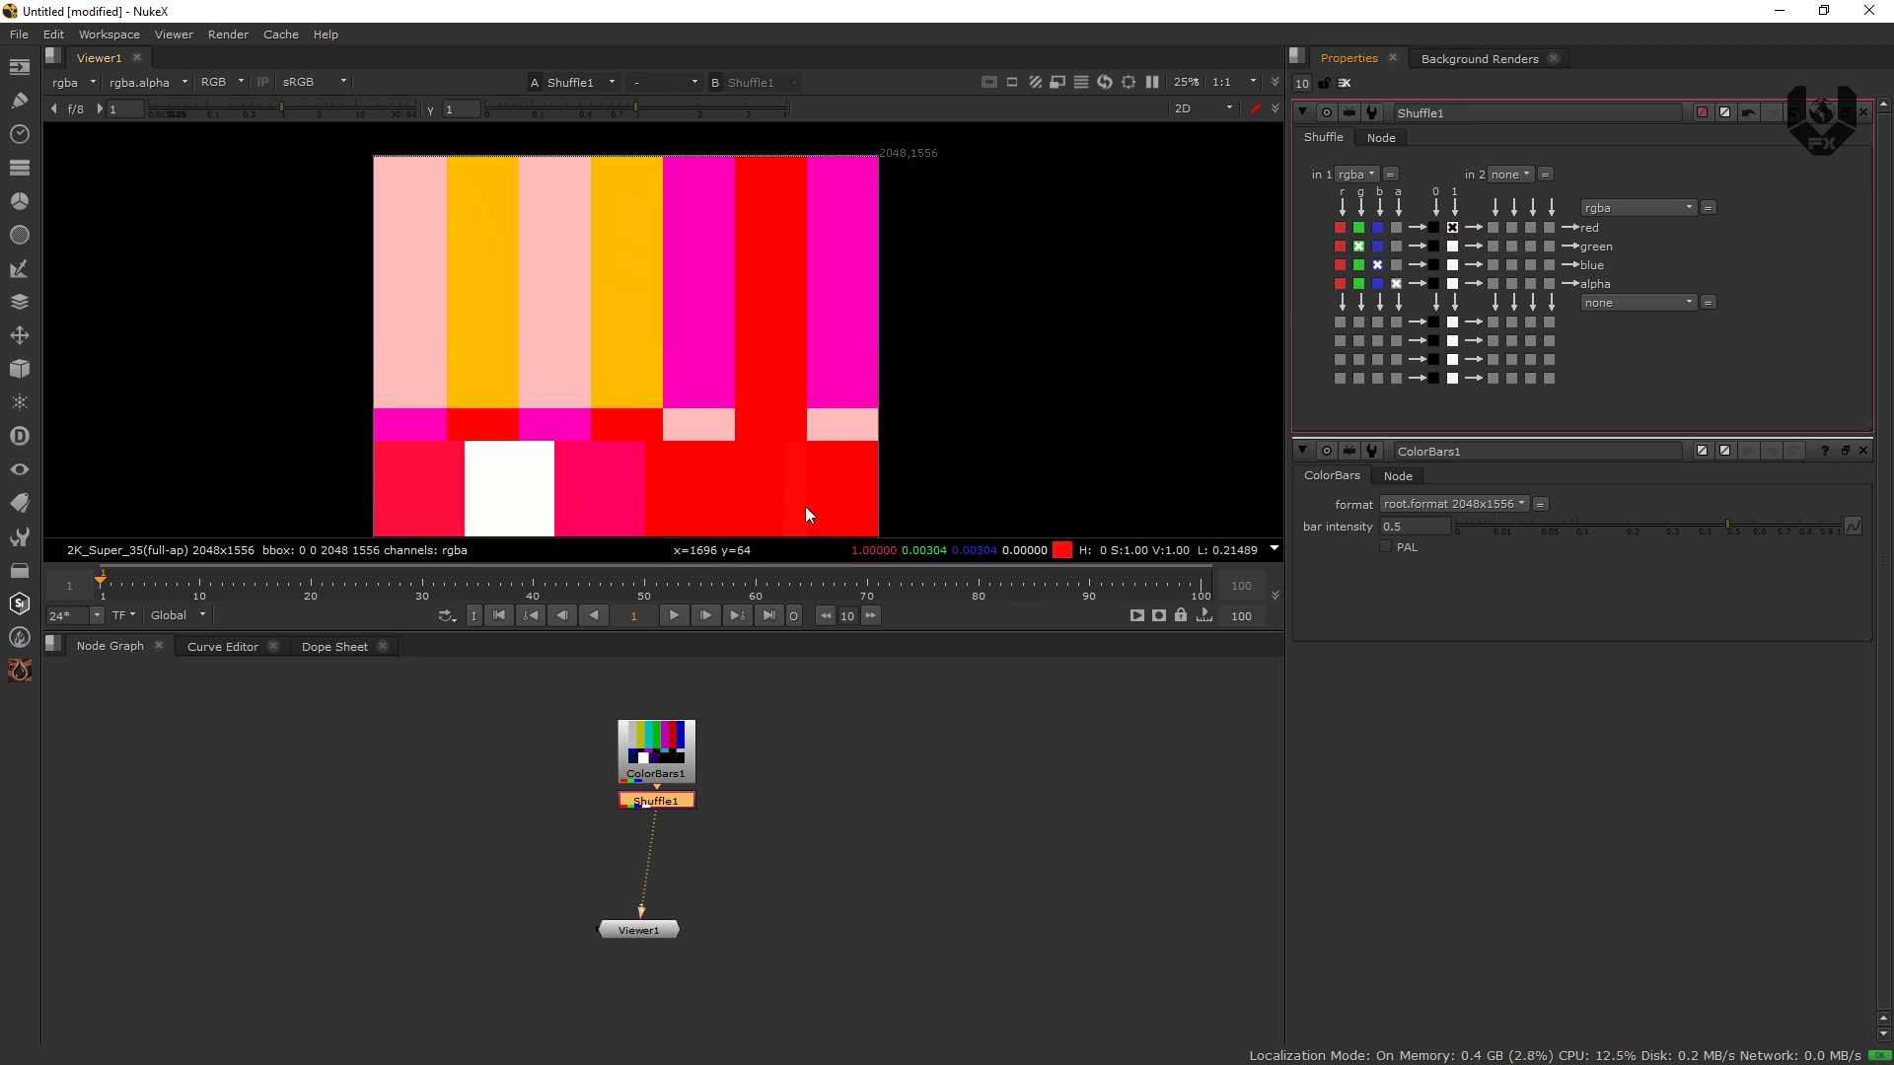
middle_drag(557, 406, 561, 392)
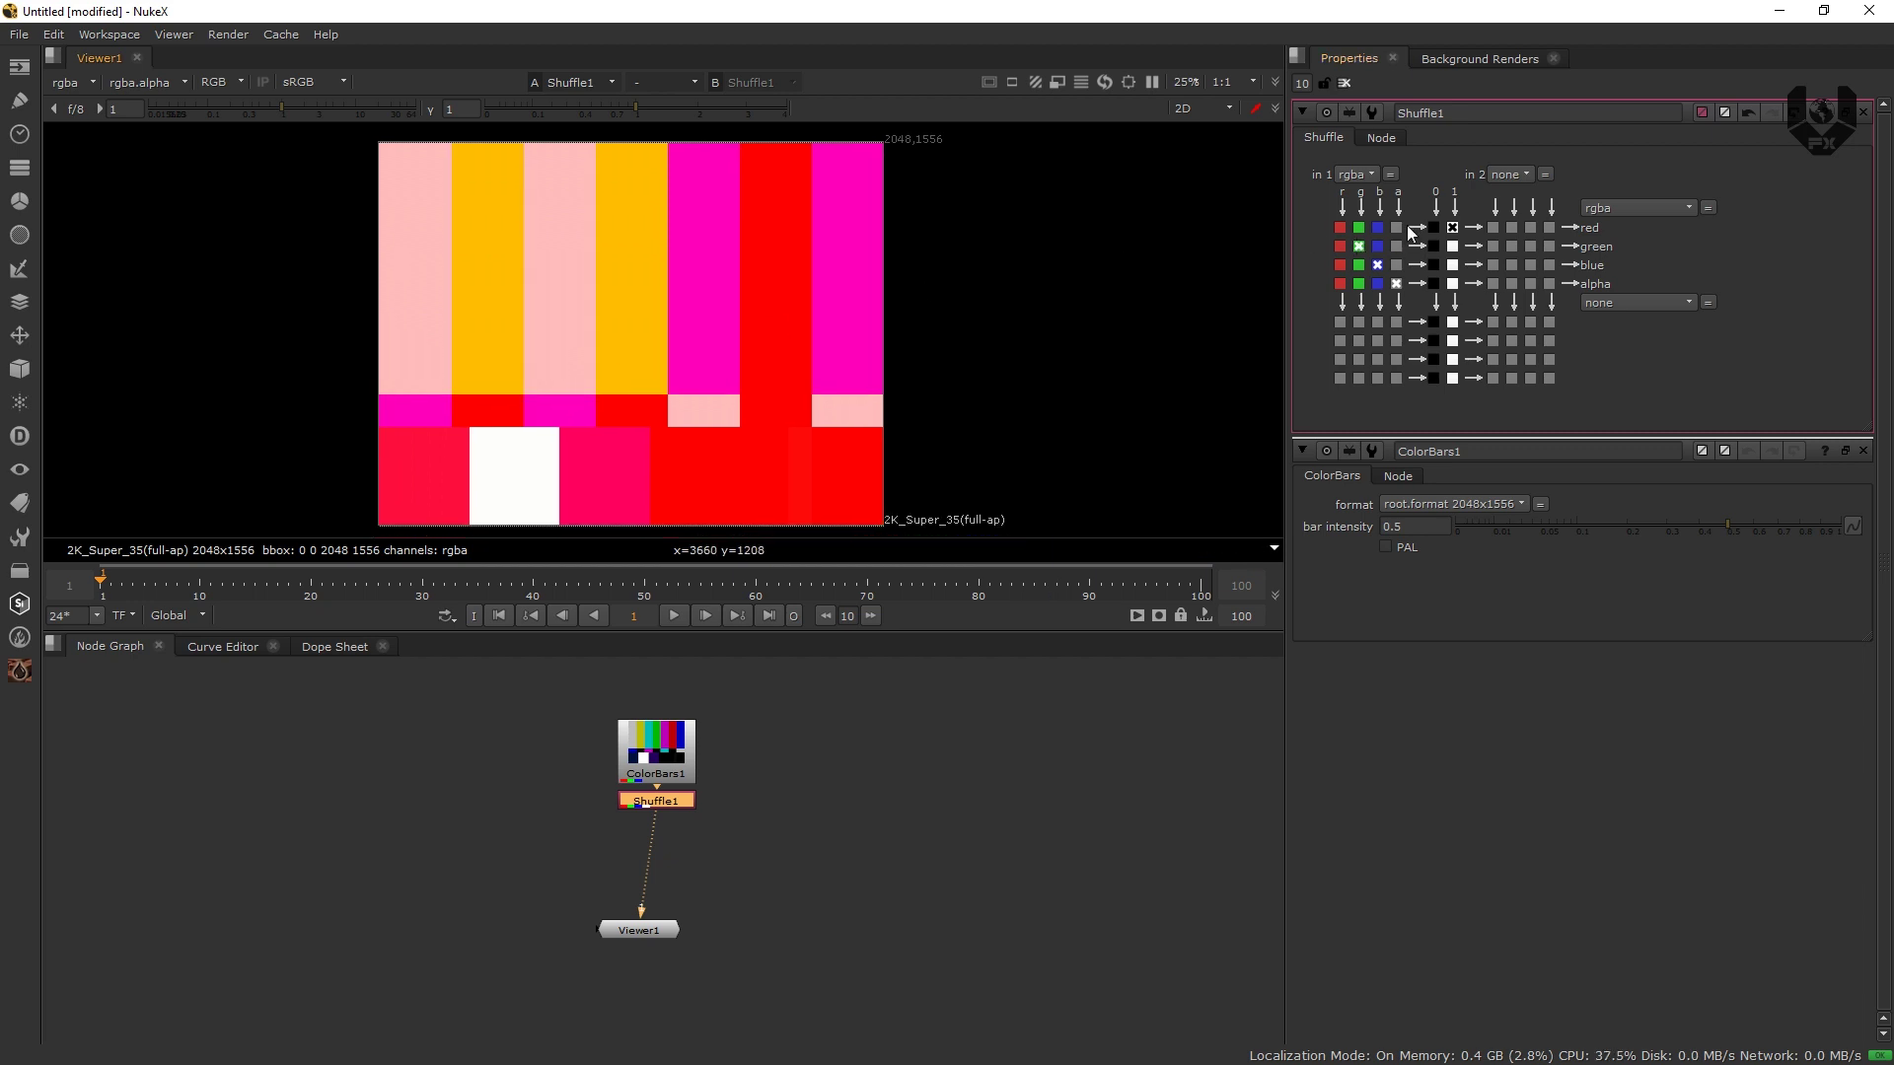
click(1338, 228)
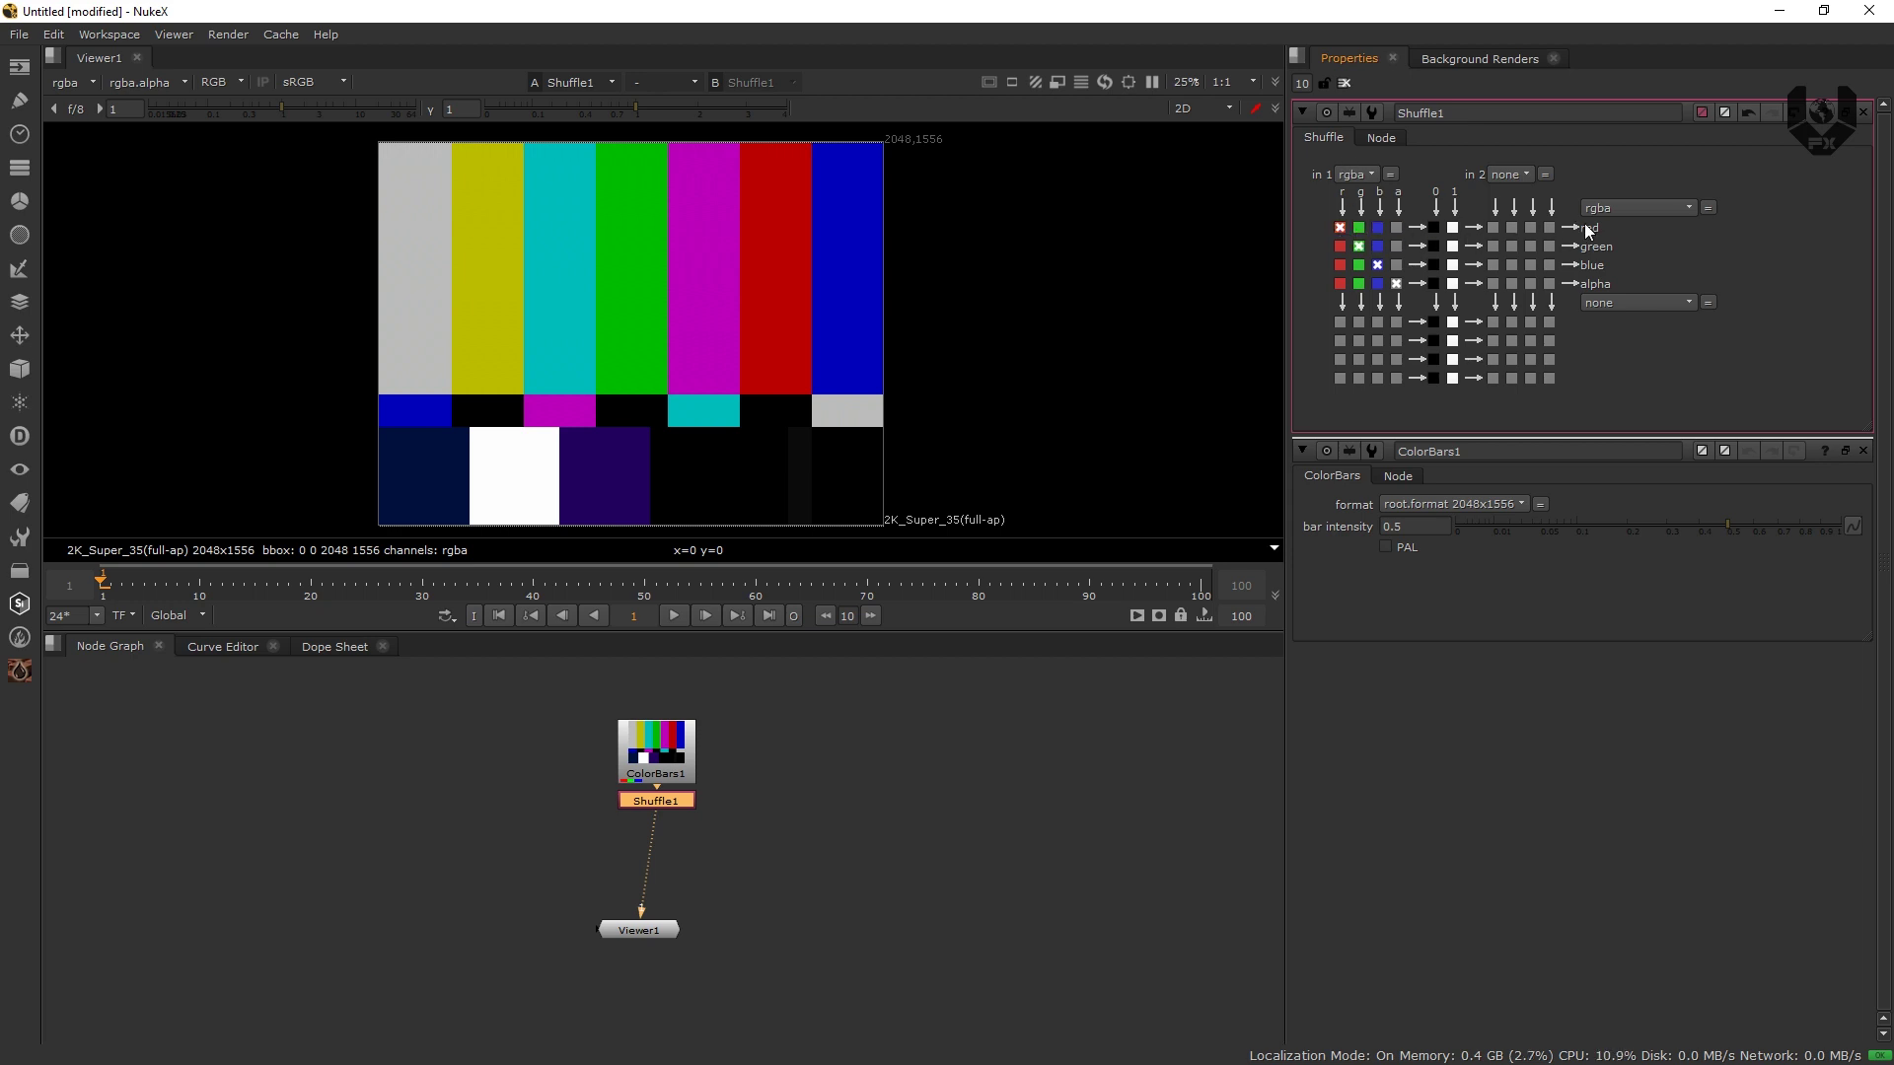
Swap the red and green channels in the Shuffle, then feed alpha into the red, green and blue outputs.
click(1340, 246)
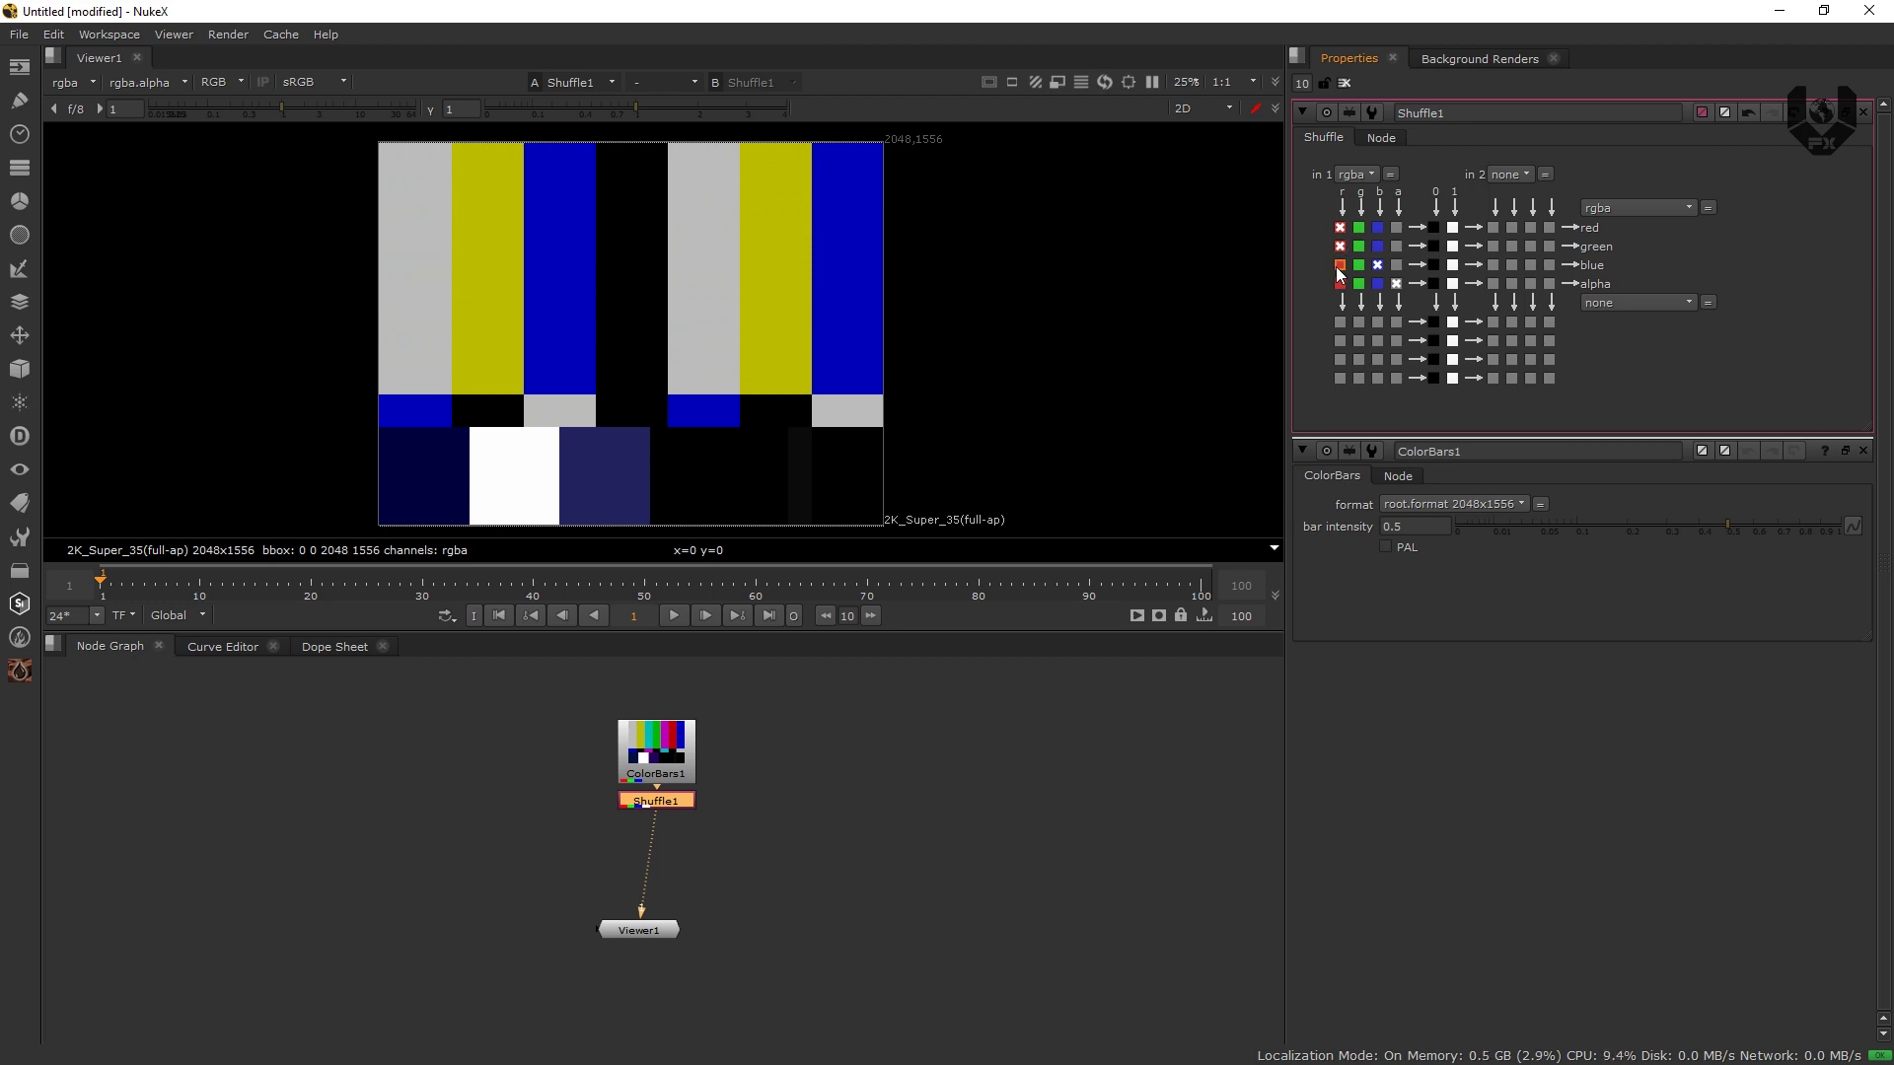
click(1358, 228)
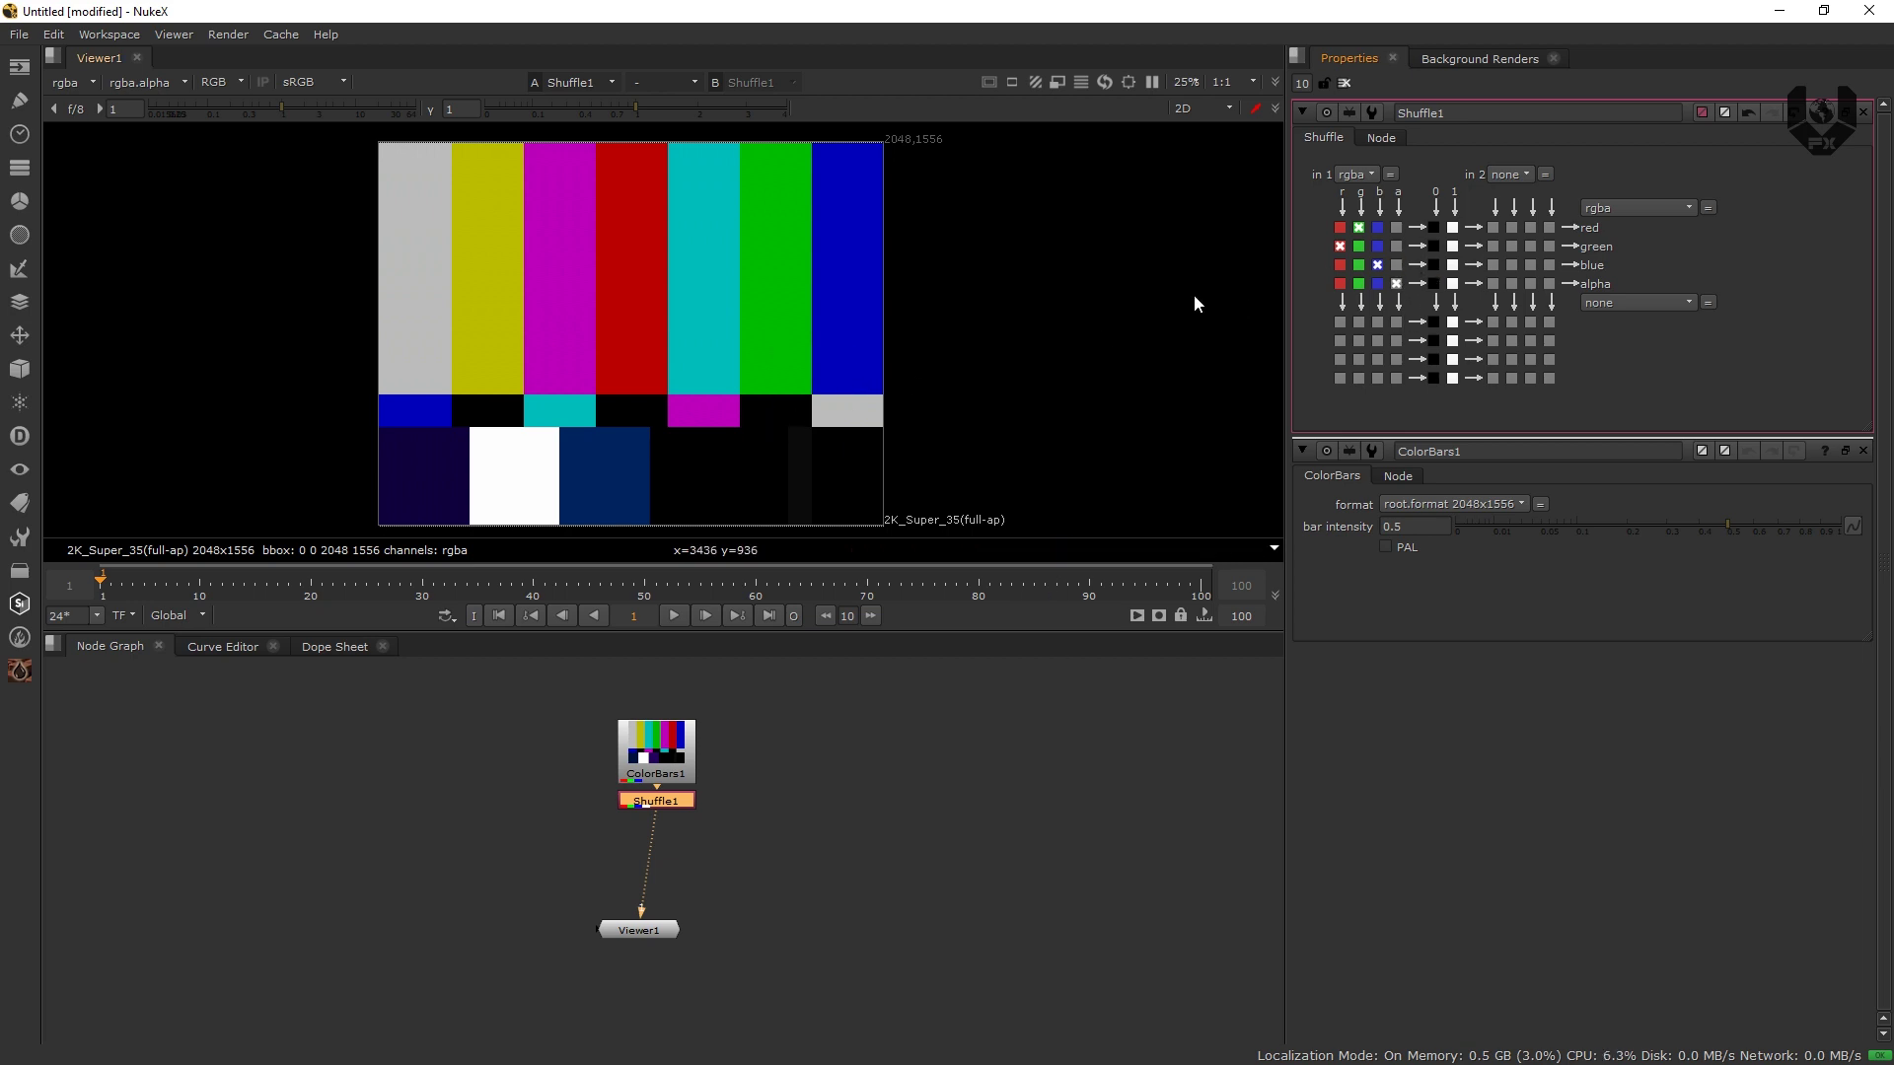
click(1396, 245)
click(1397, 227)
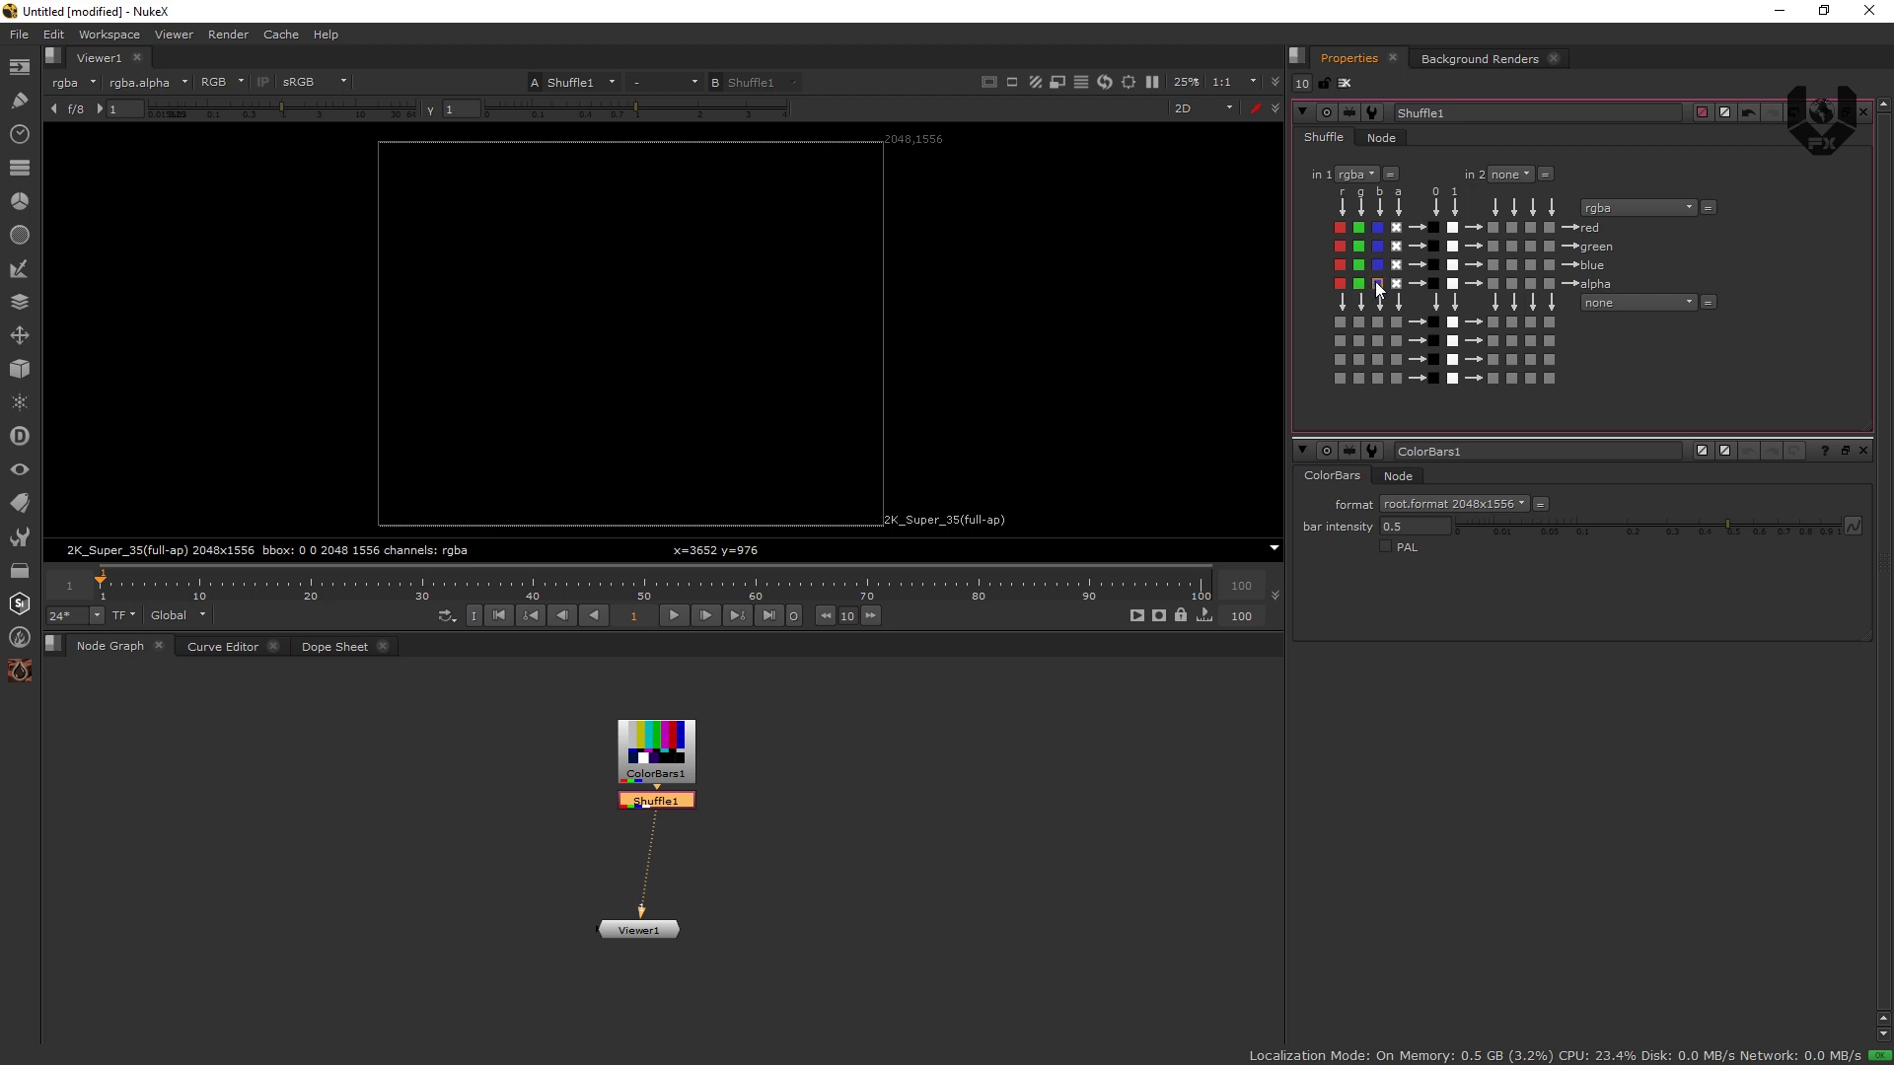
Restore the Shuffle's straight mapping of red to red, green to green and blue to blue.
click(1339, 227)
click(1359, 245)
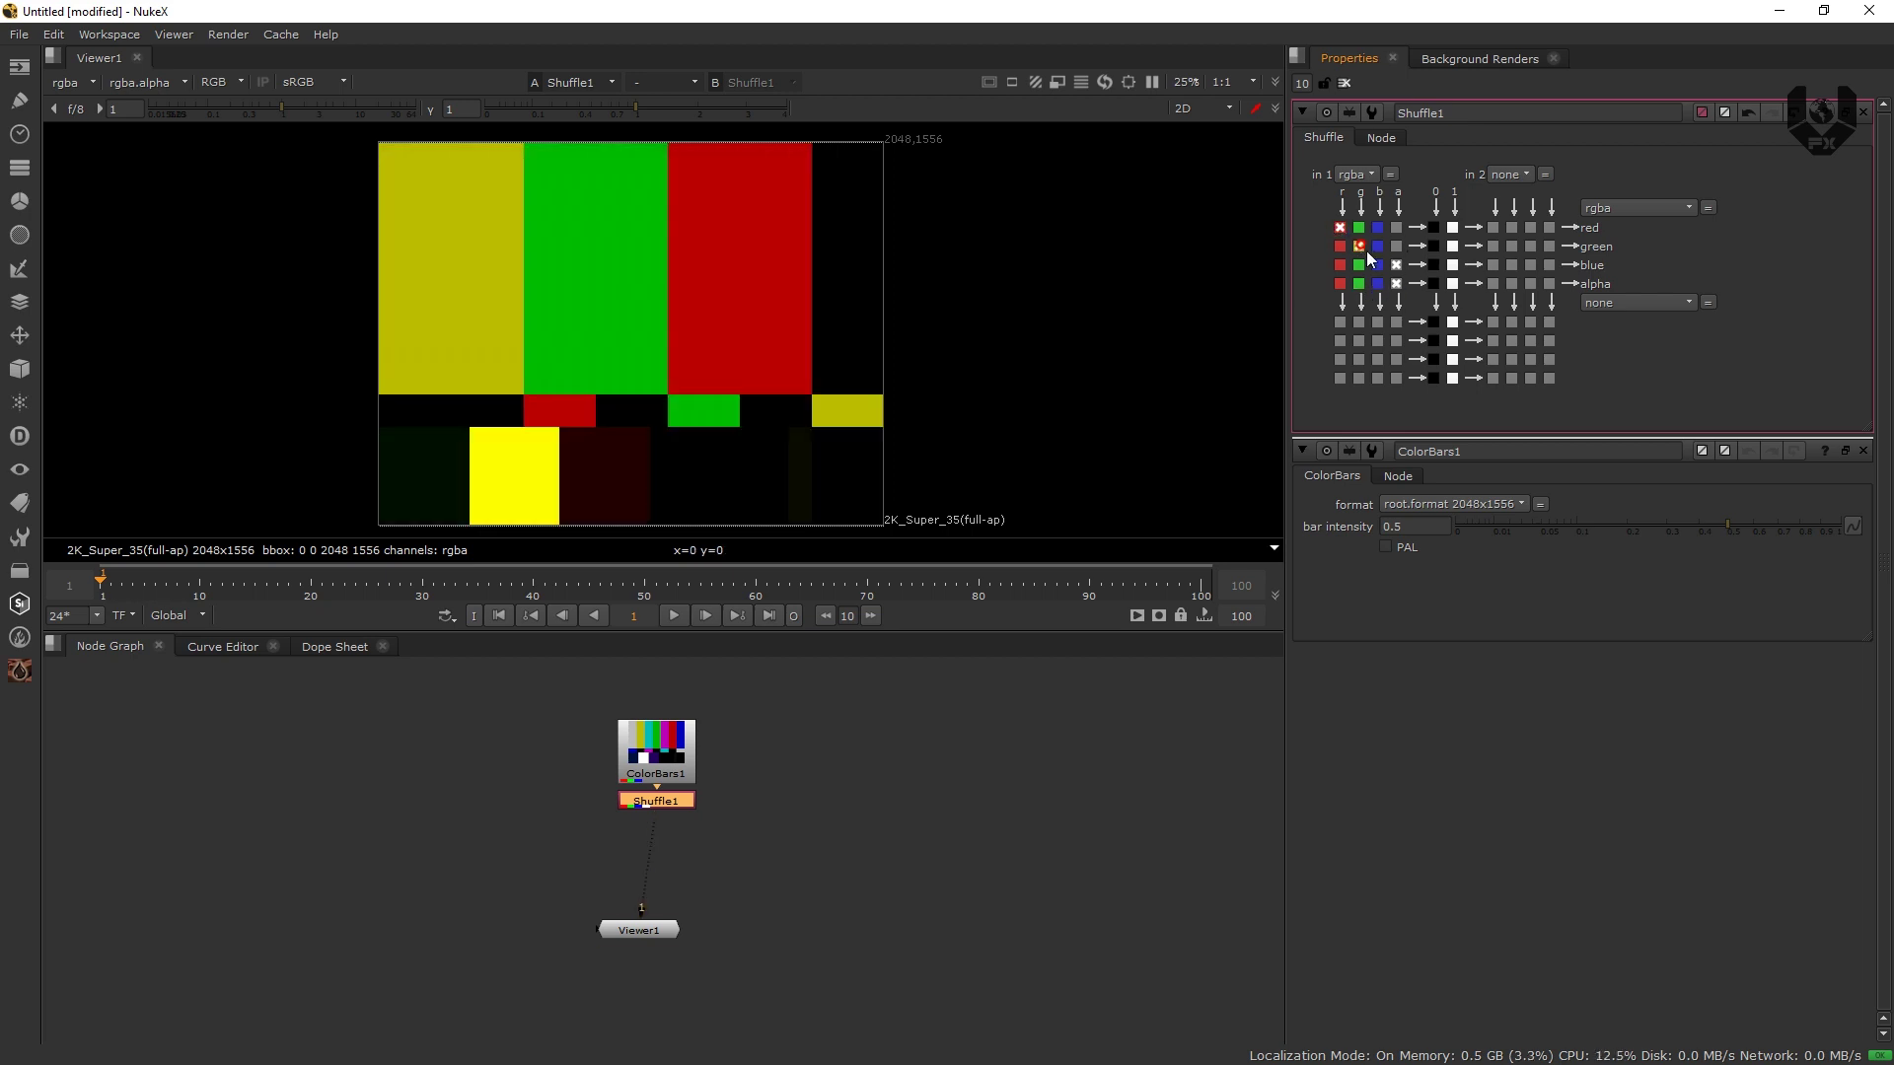
click(1377, 264)
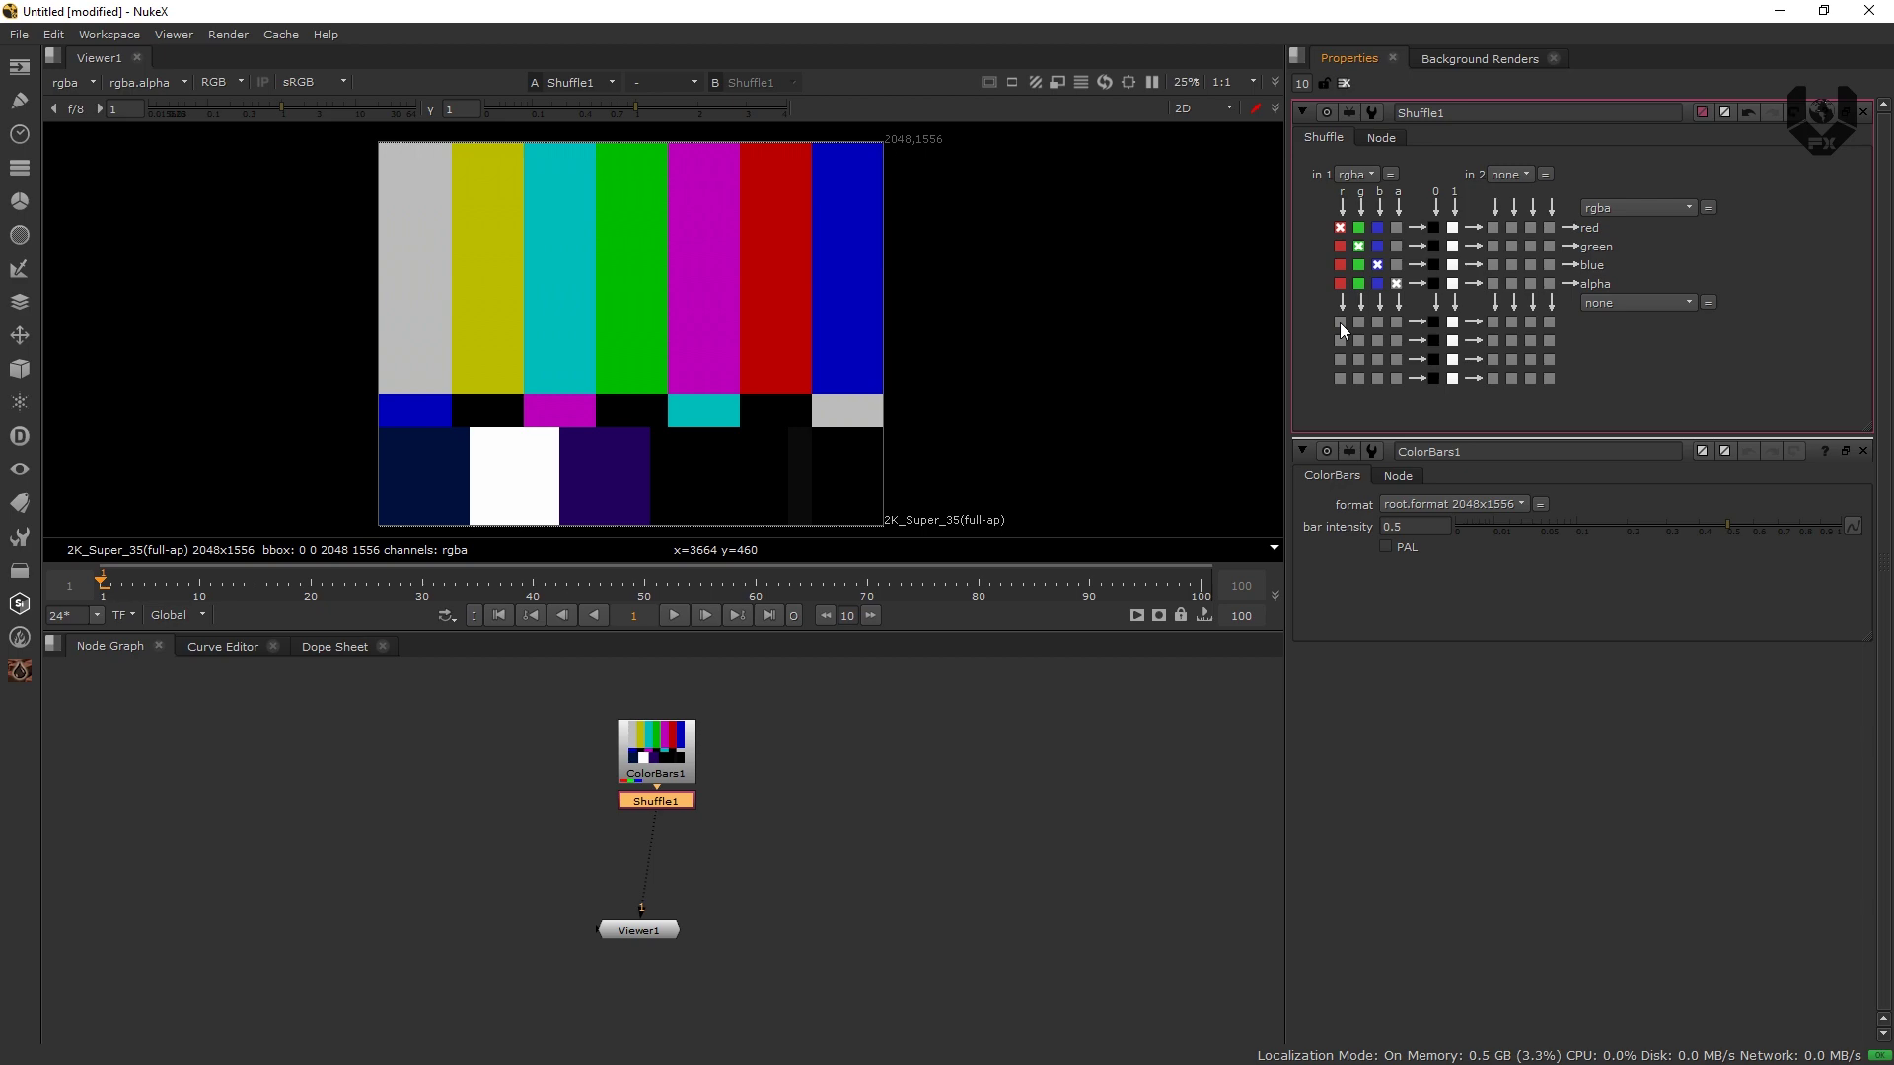
Switch back to the NukeX session with the merged plane render and view the image.
key(alt+Tab)
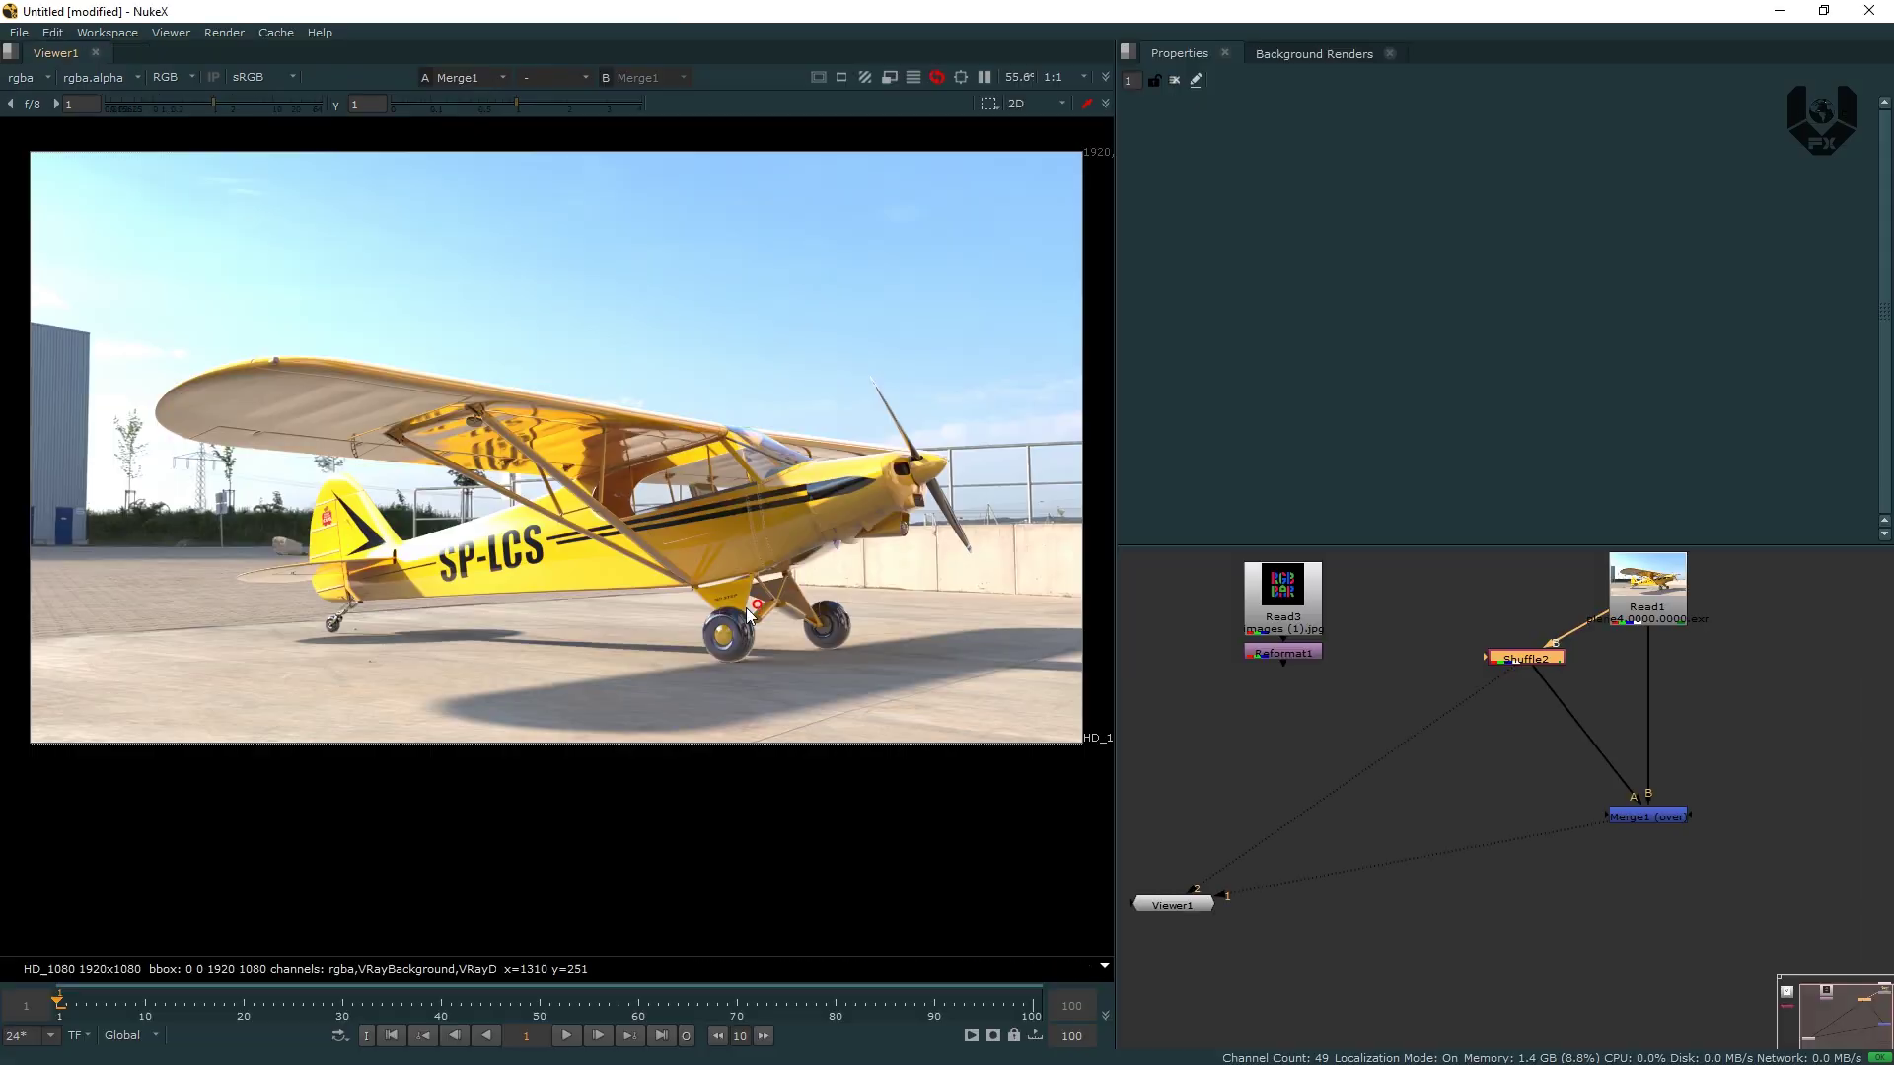
middle_drag(796, 627, 753, 708)
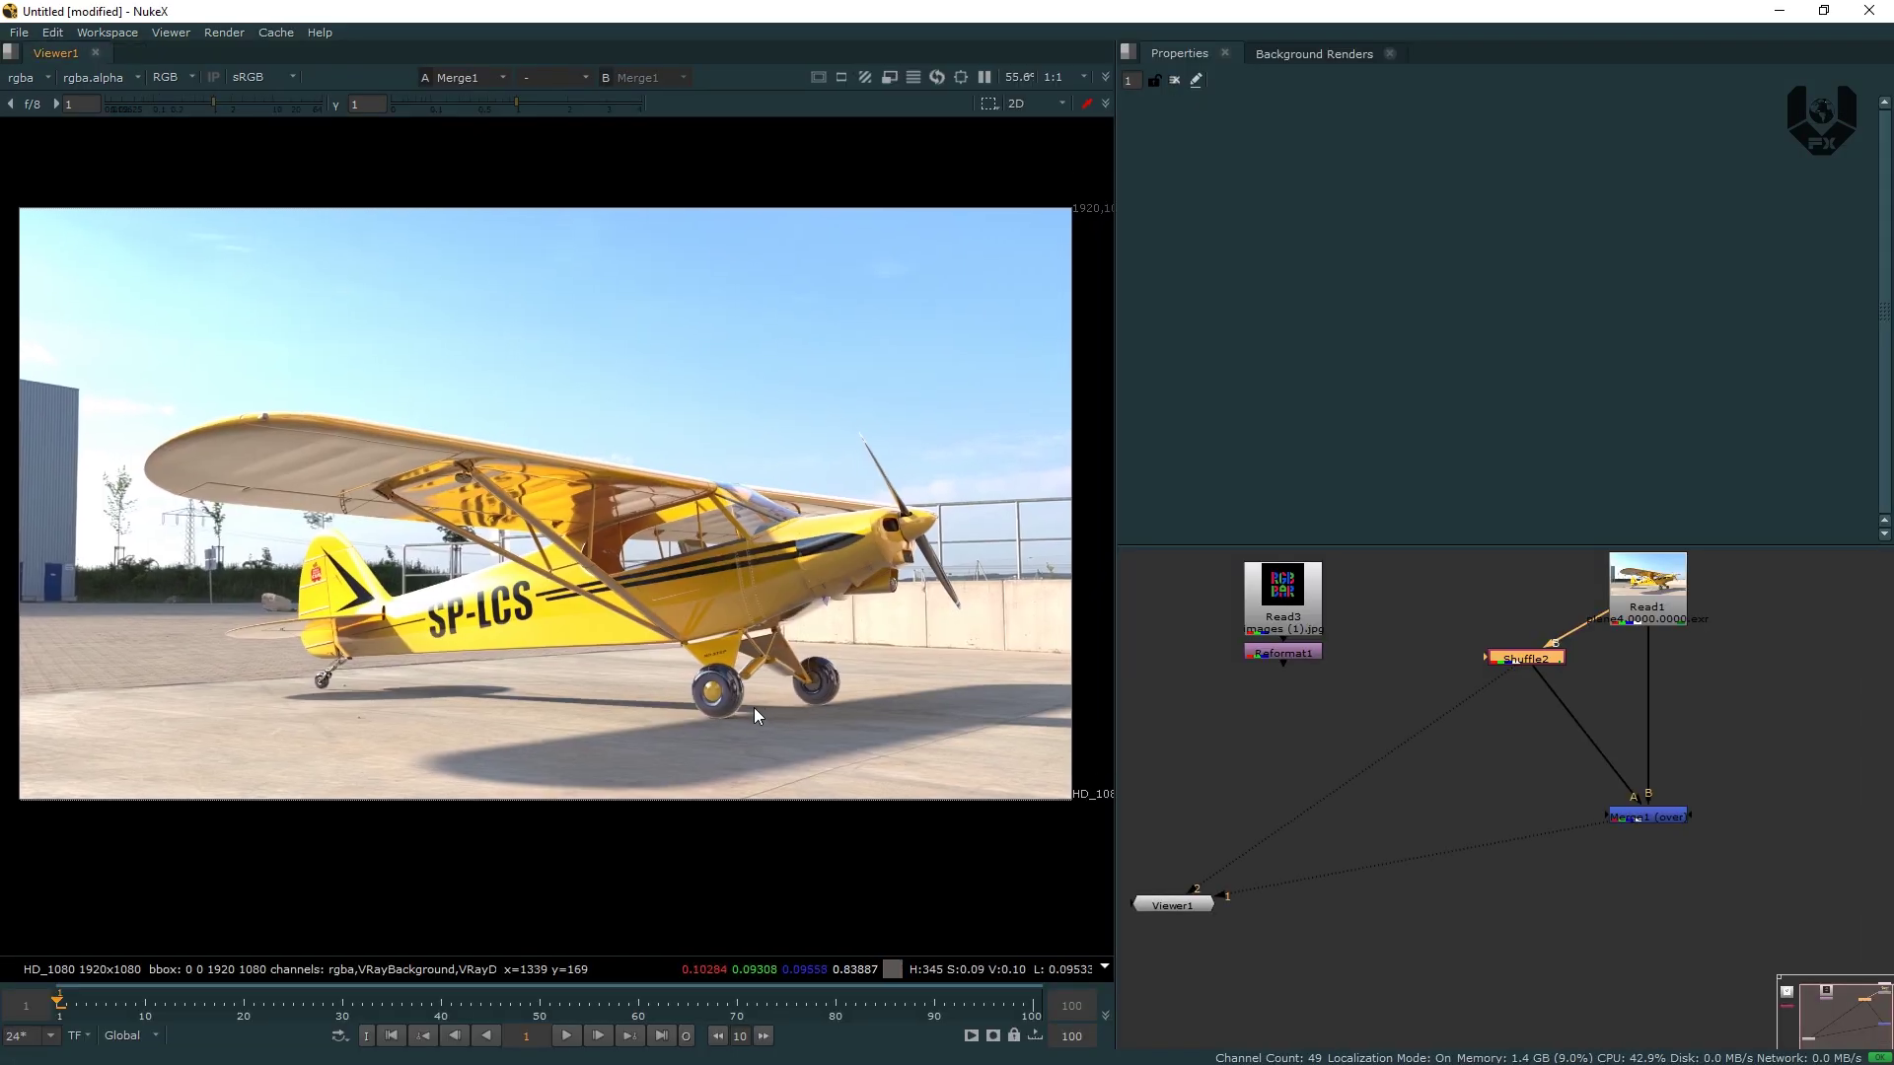